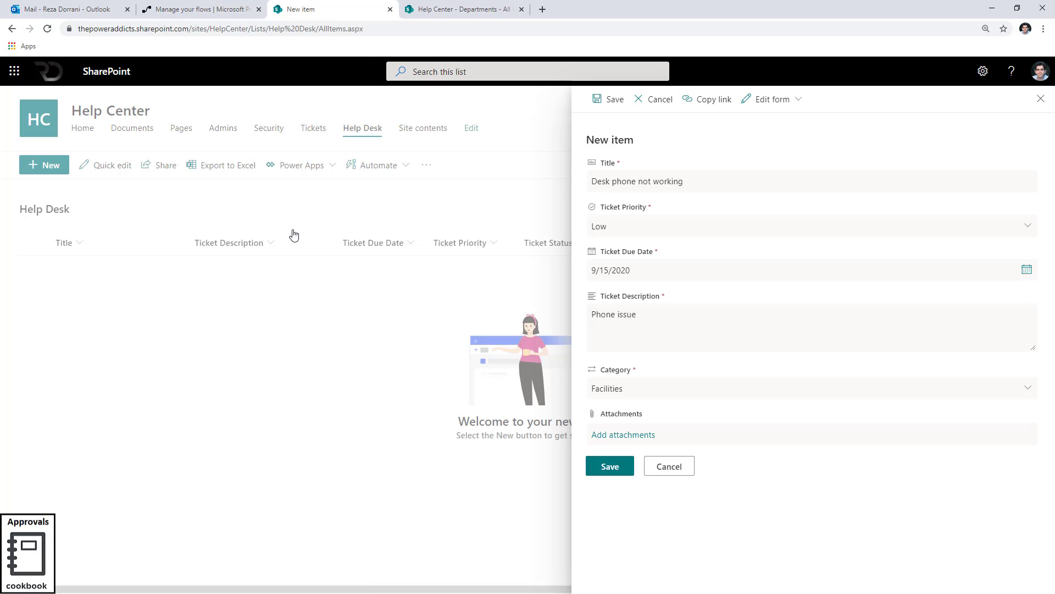
# Compare the Help Desk new item form with the Departments list and its approvers.
pyautogui.click(434, 9)
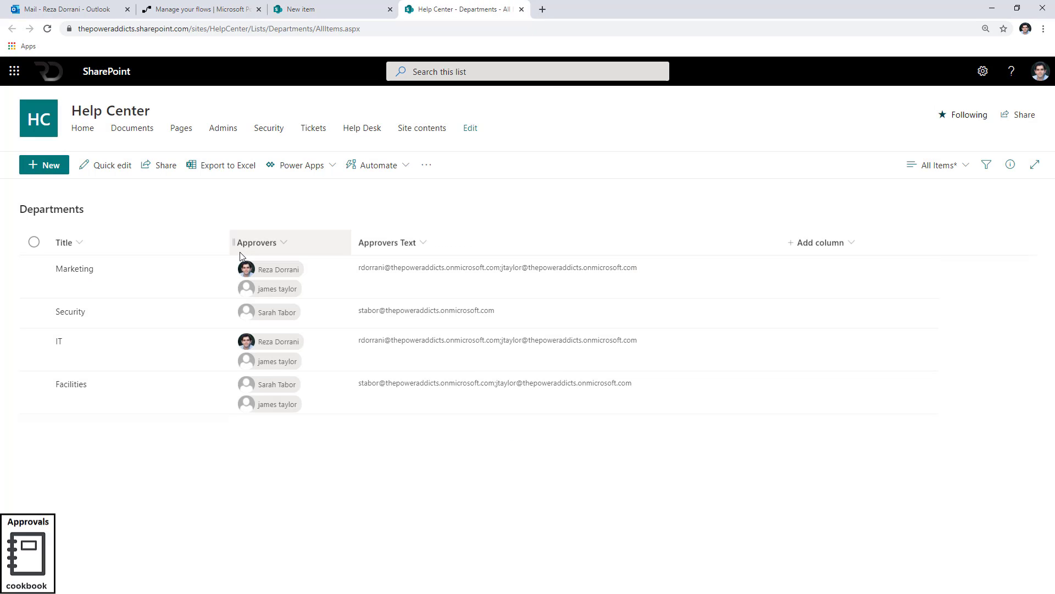
pyautogui.click(308, 9)
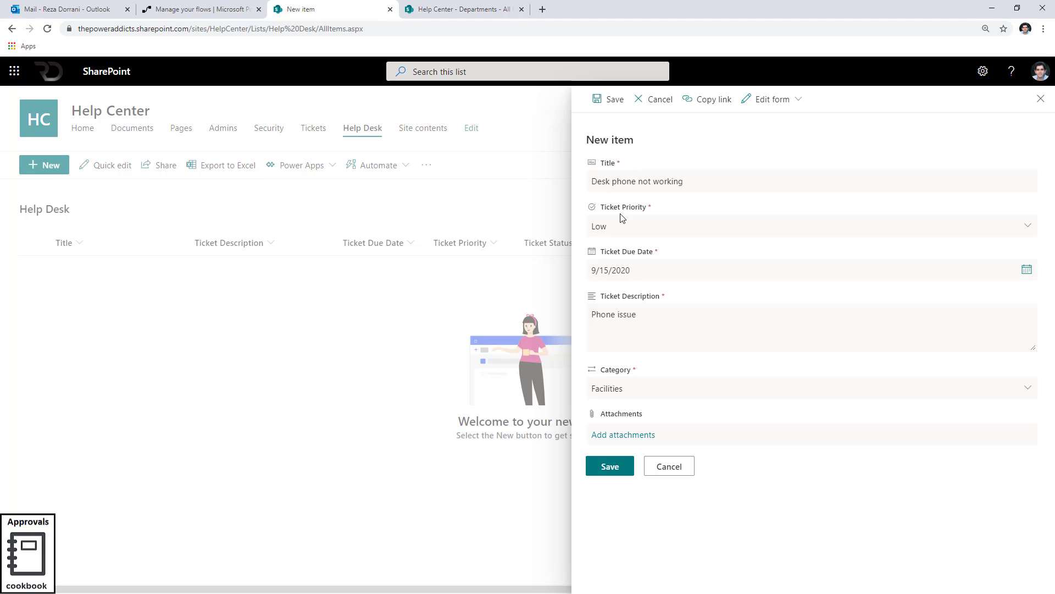
pyautogui.click(489, 10)
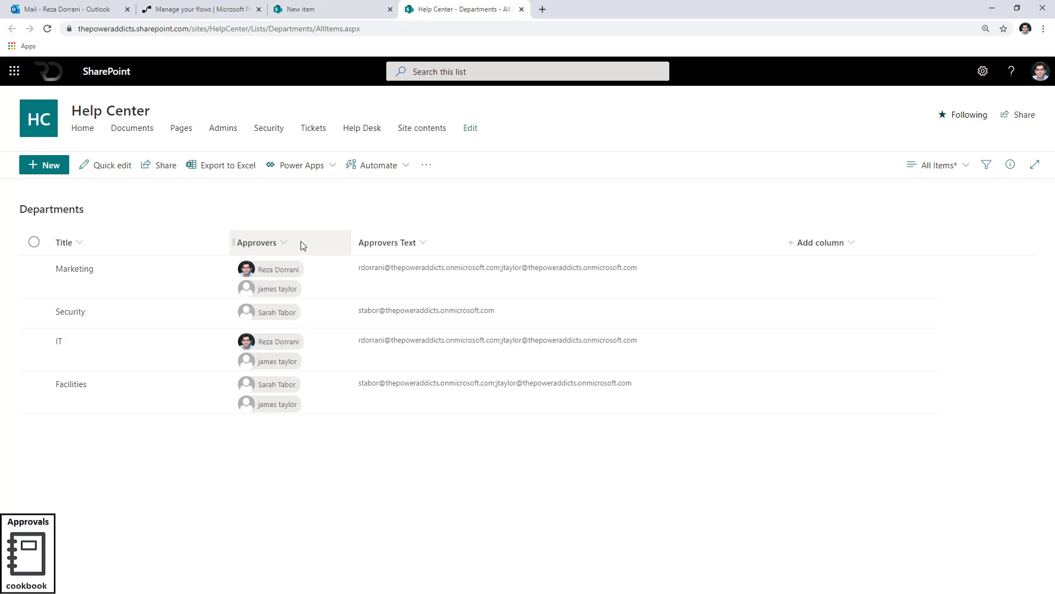
pyautogui.click(341, 11)
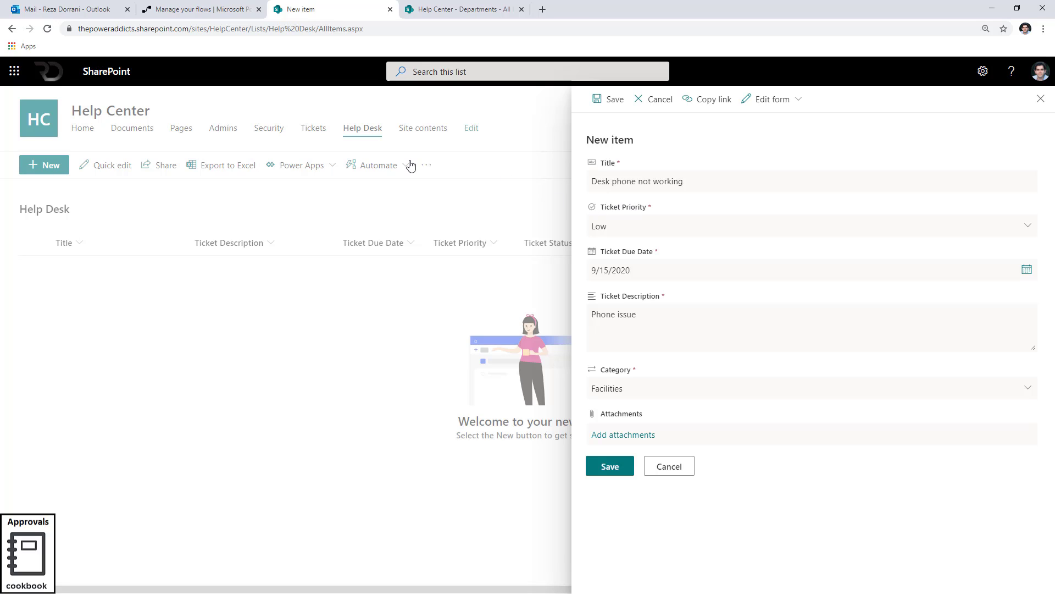
# Create an automated flow named Help Desk Approval Workflow triggered when a SharePoint item is created.
pyautogui.click(213, 10)
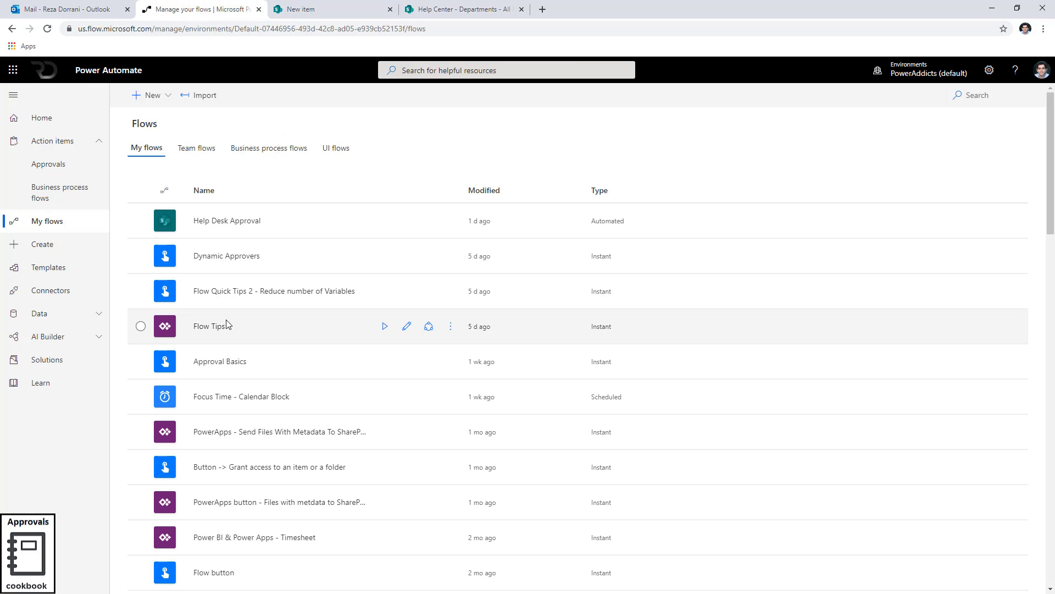
pyautogui.click(158, 101)
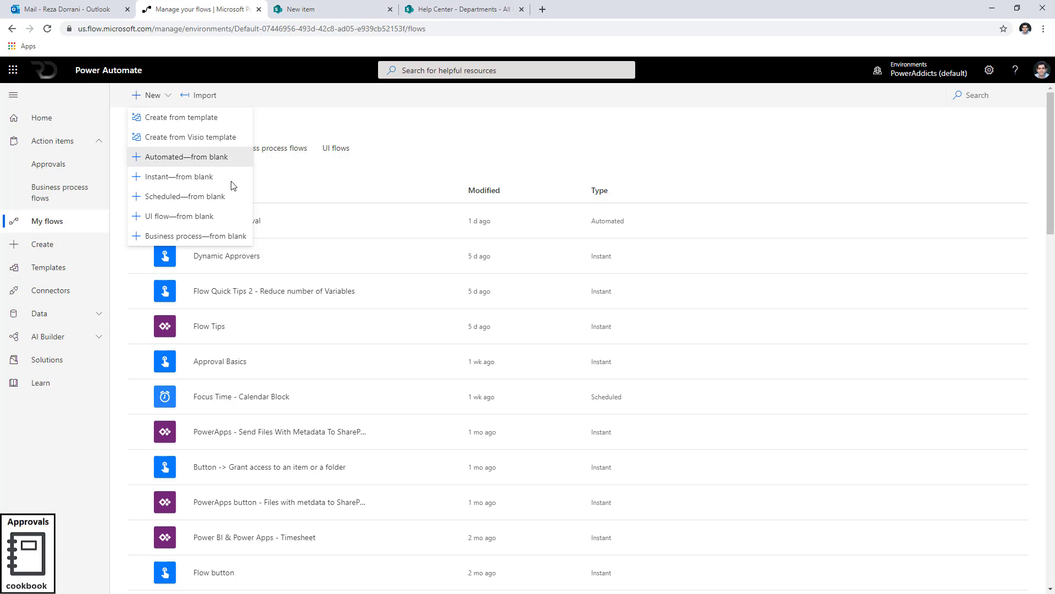
pyautogui.click(187, 157)
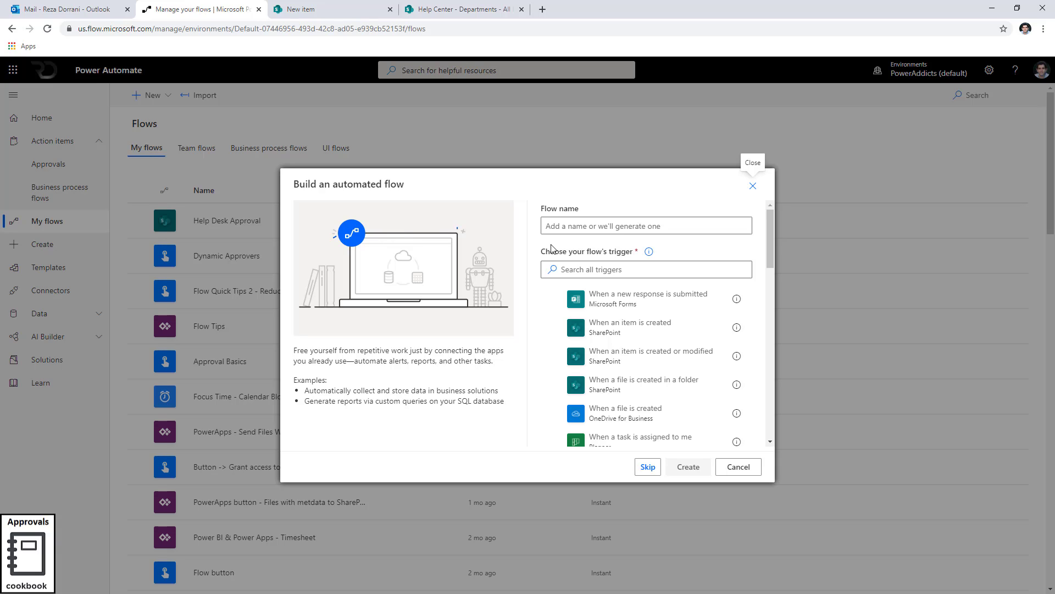
pyautogui.click(558, 333)
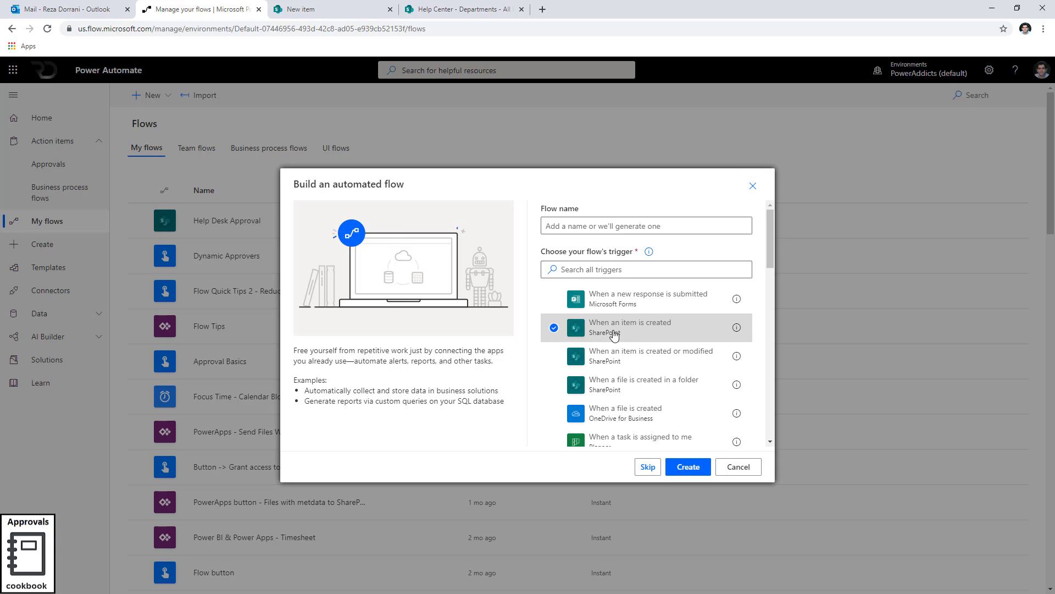
pyautogui.click(576, 225)
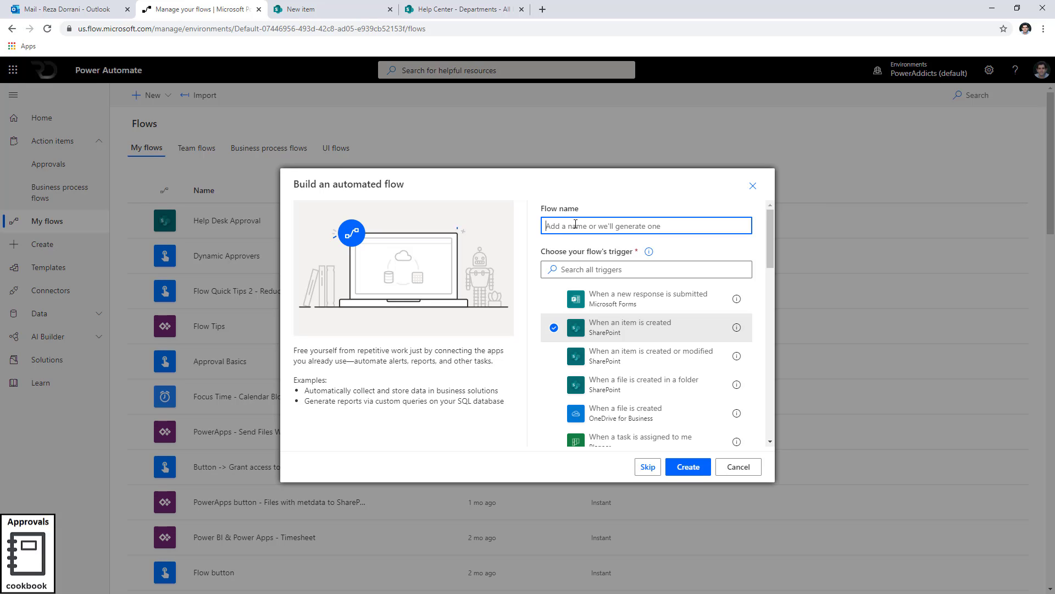
pyautogui.write('Help Desk Approval Workflow')
pyautogui.click(697, 465)
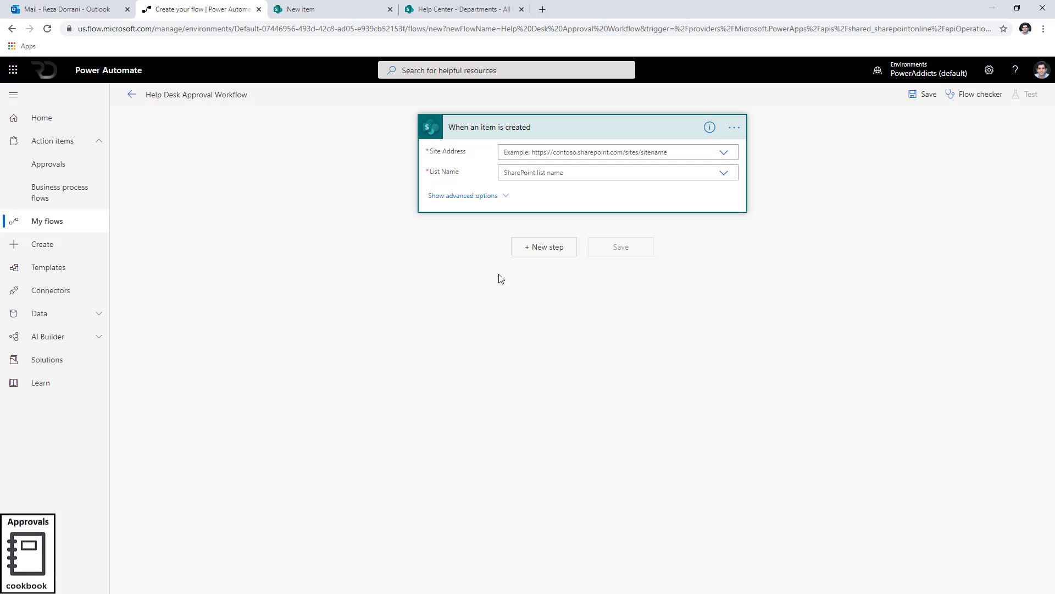
# Set the trigger's site address to Help Center and its list to Help Desk.
pyautogui.click(729, 155)
pyautogui.click(730, 156)
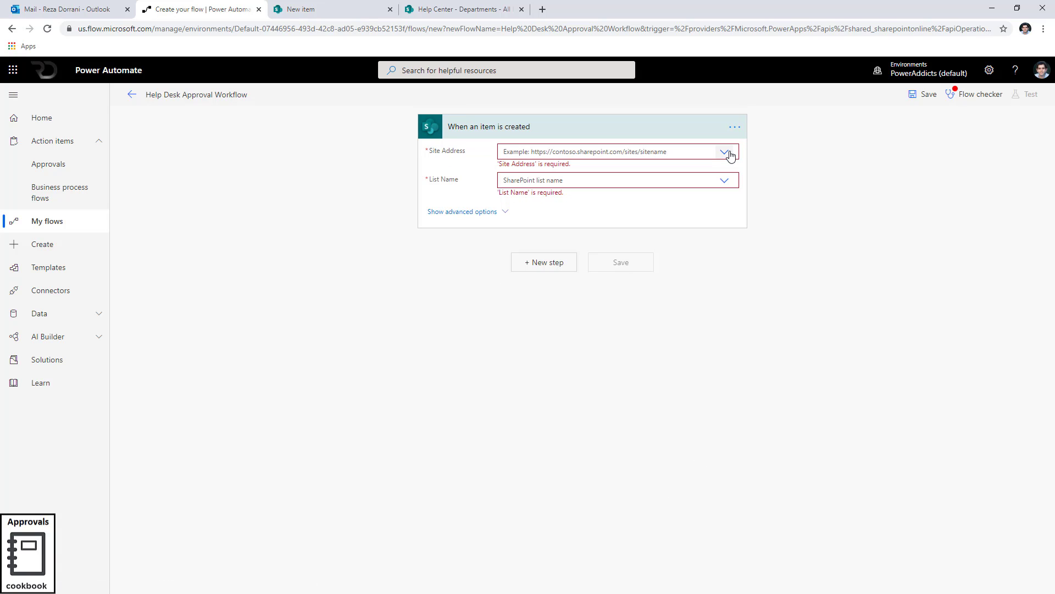
pyautogui.click(730, 155)
pyautogui.click(568, 211)
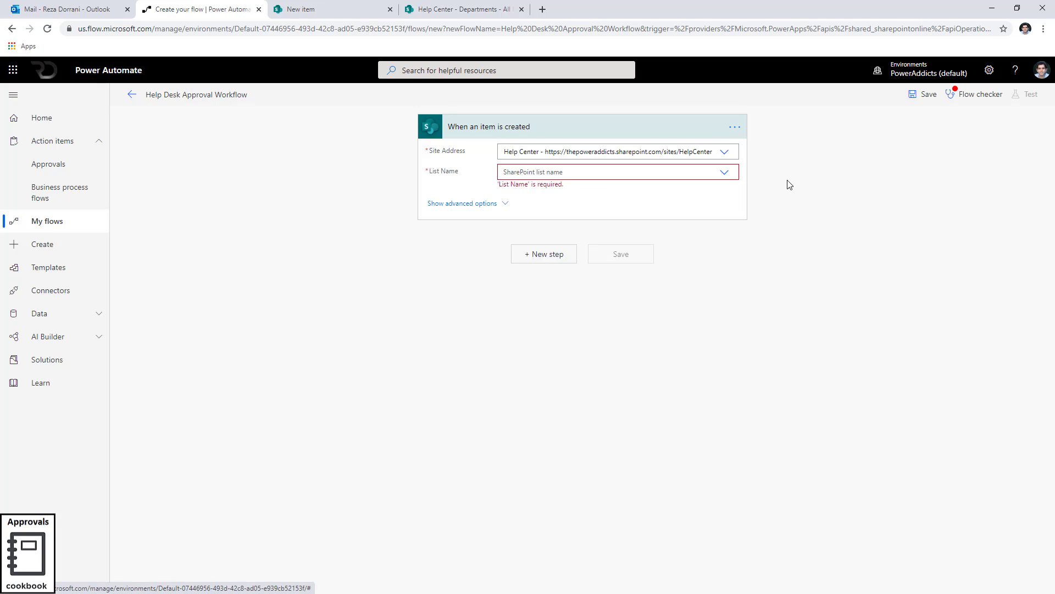
pyautogui.click(726, 172)
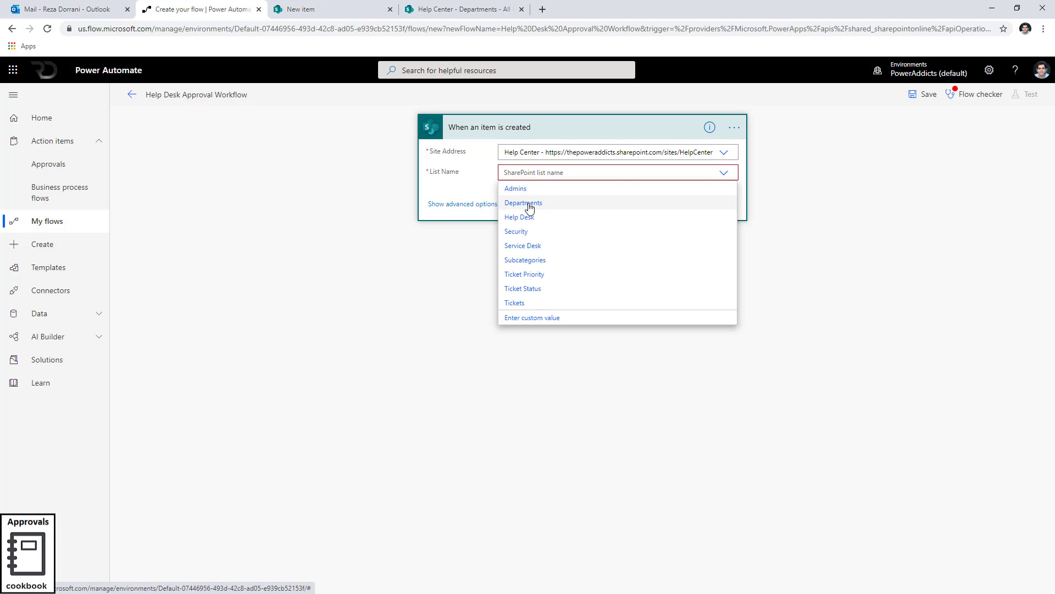
pyautogui.click(536, 217)
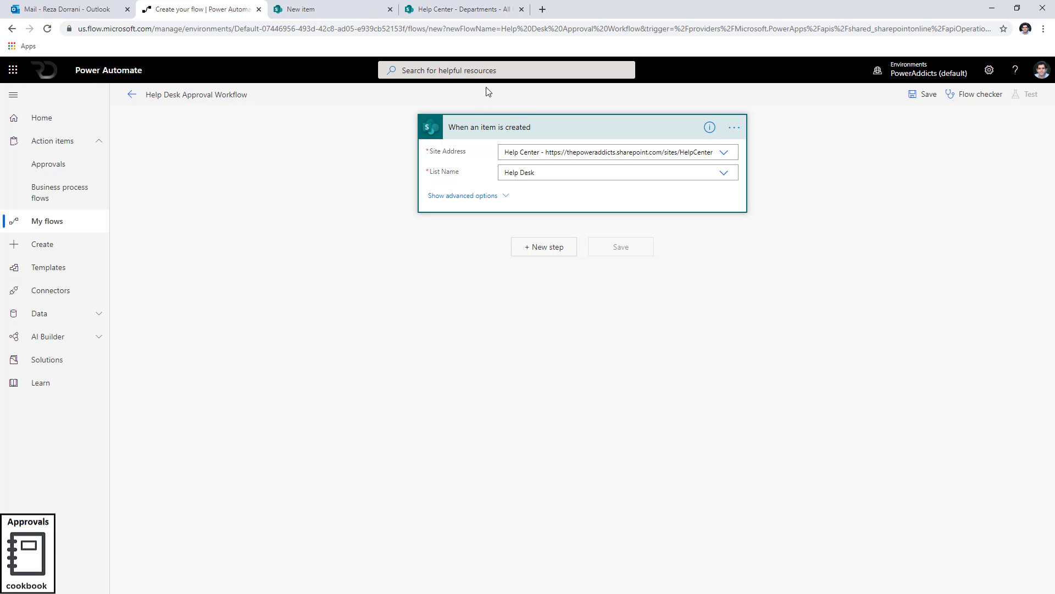
# Cancel the new item form and inspect the Help Desk list's Ticket Status column settings.
pyautogui.click(330, 9)
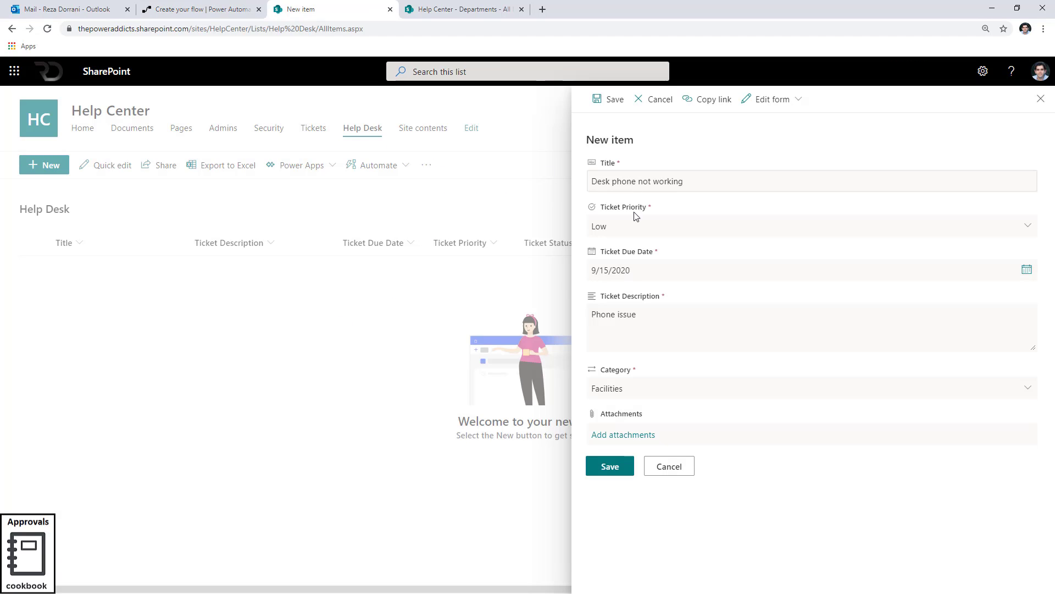
pyautogui.click(669, 466)
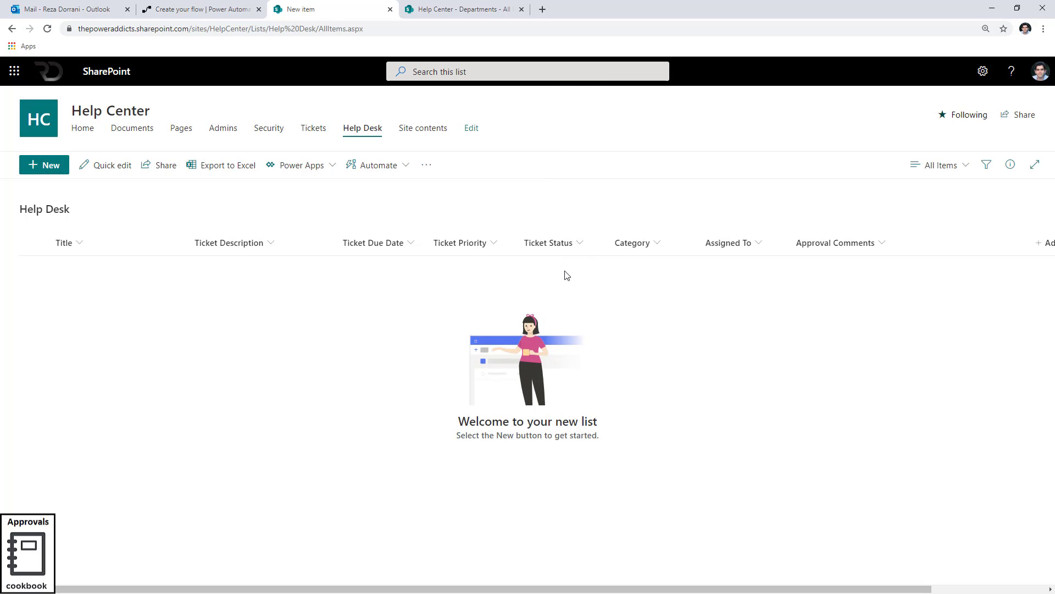
pyautogui.click(564, 245)
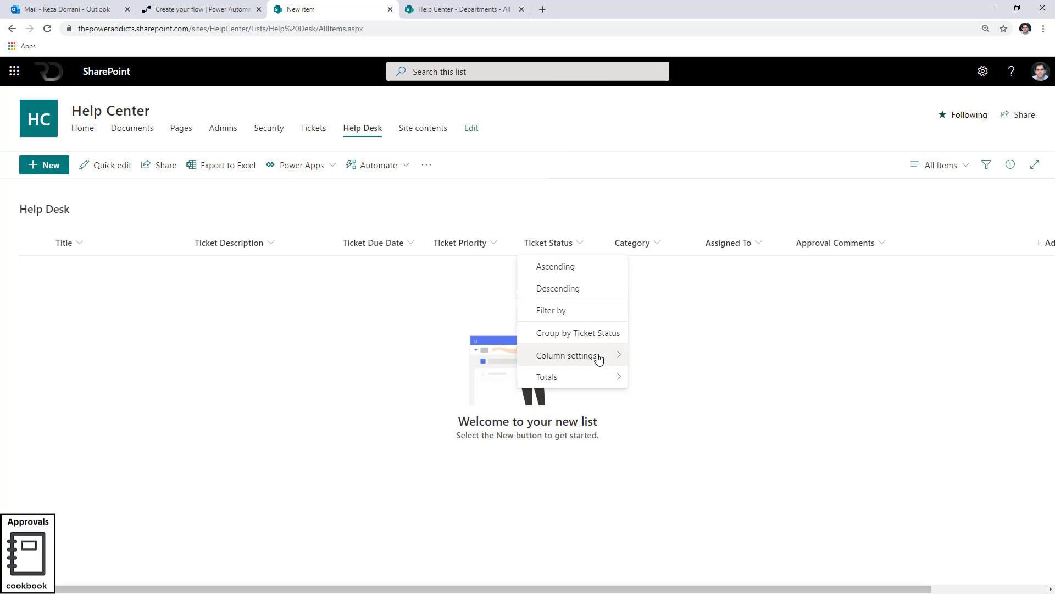
pyautogui.moveTo(598, 358)
pyautogui.click(642, 356)
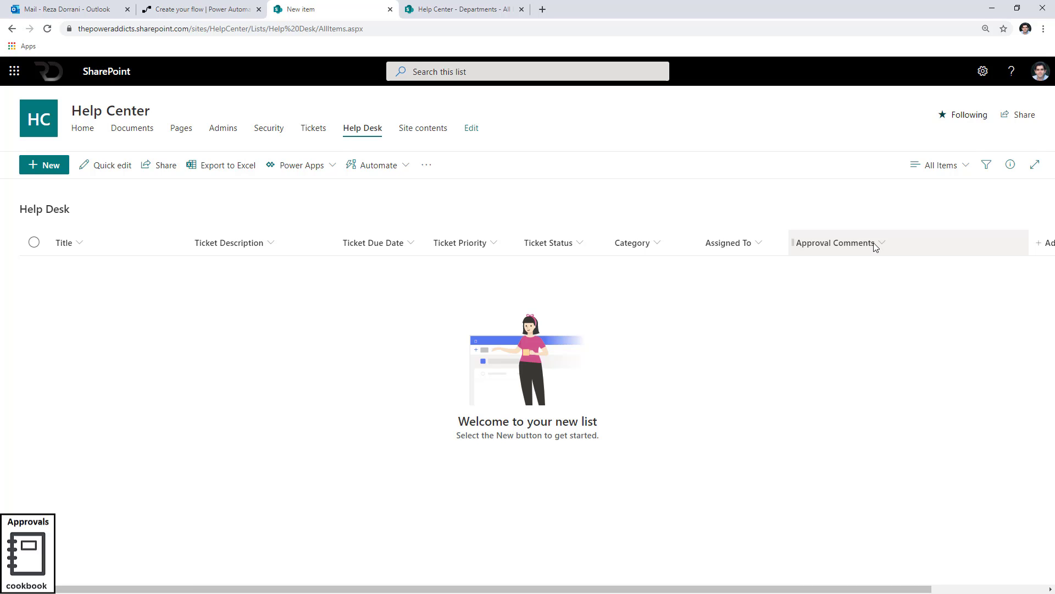
# Add a SharePoint Update item action after the trigger.
pyautogui.click(203, 9)
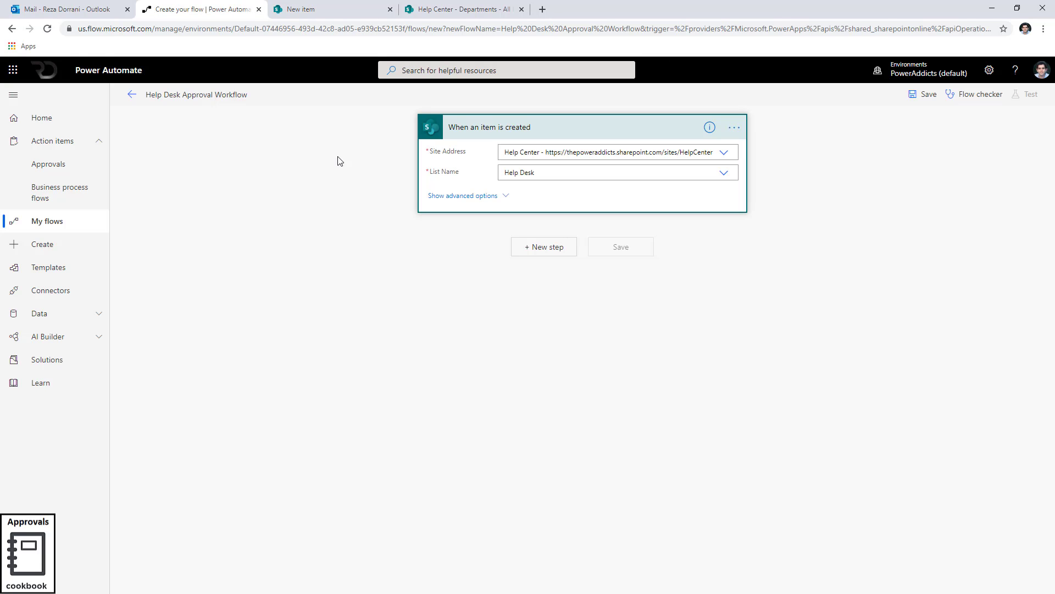
pyautogui.click(525, 256)
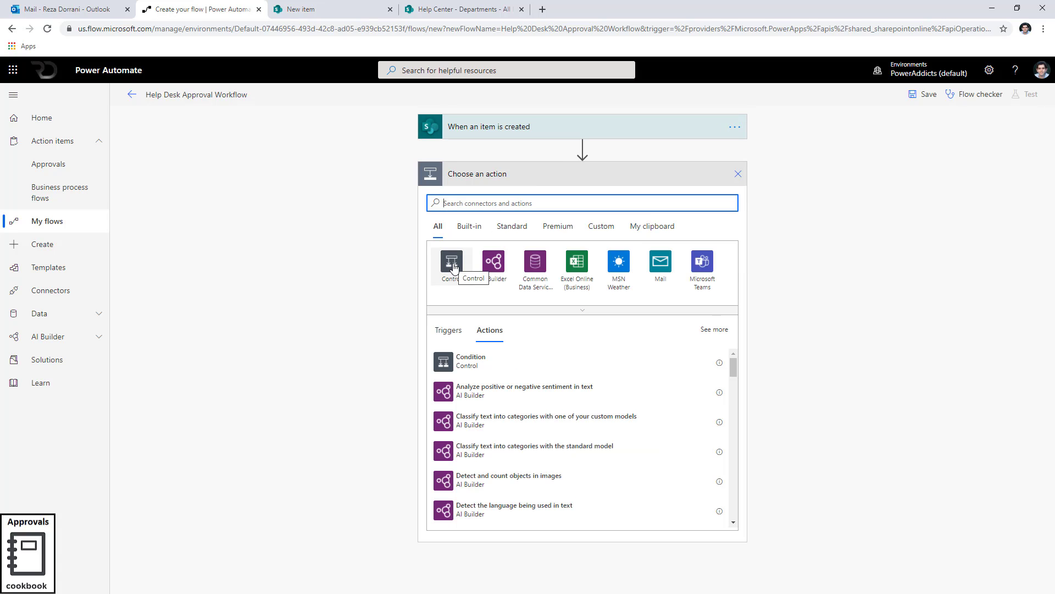
pyautogui.write('update item')
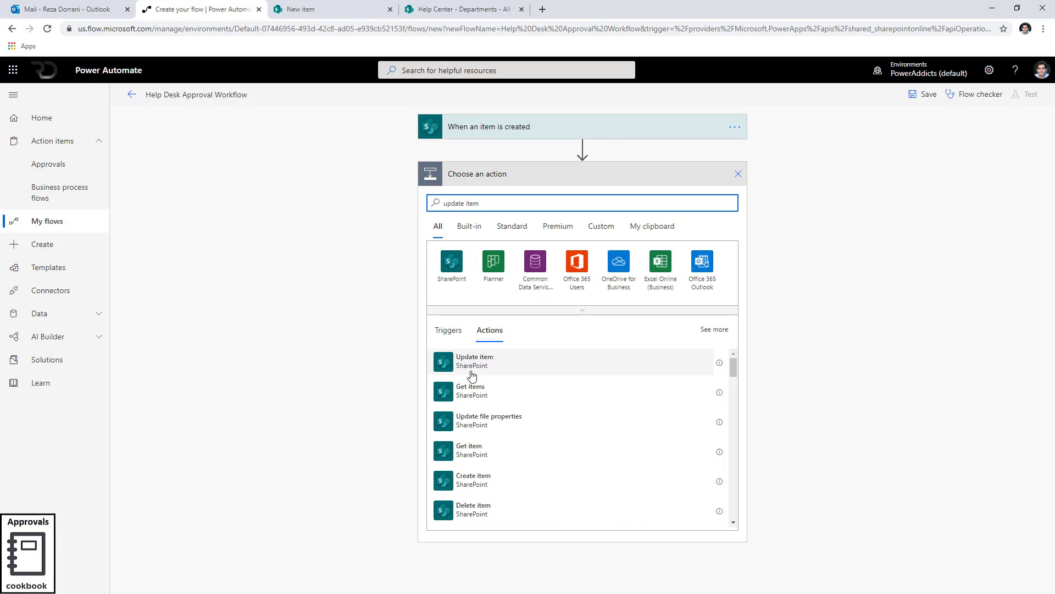
pyautogui.click(471, 376)
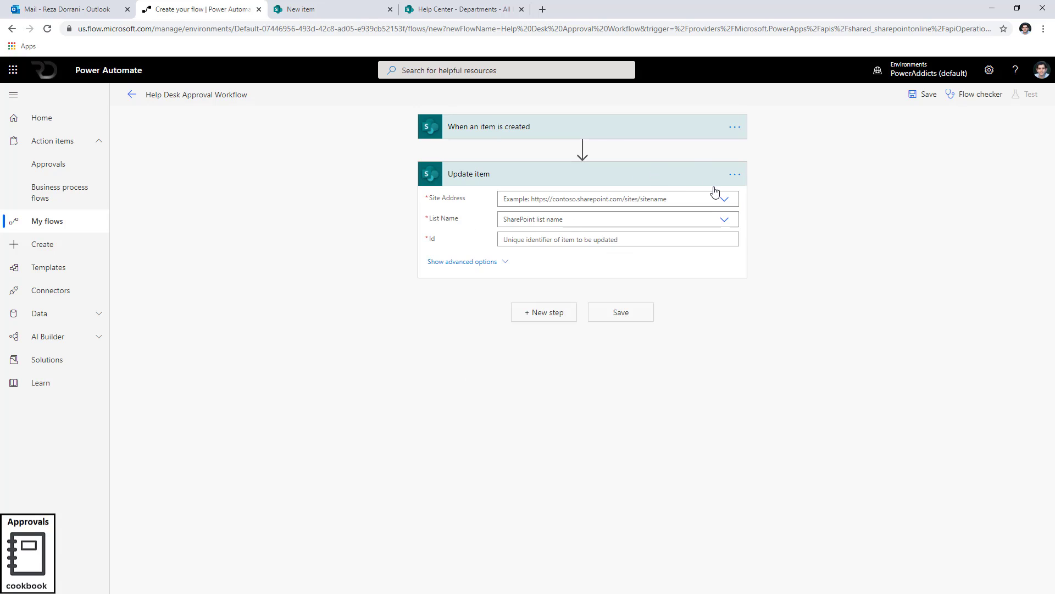
# Set the Update item site address to Help Center and its list to Help Desk.
pyautogui.click(725, 200)
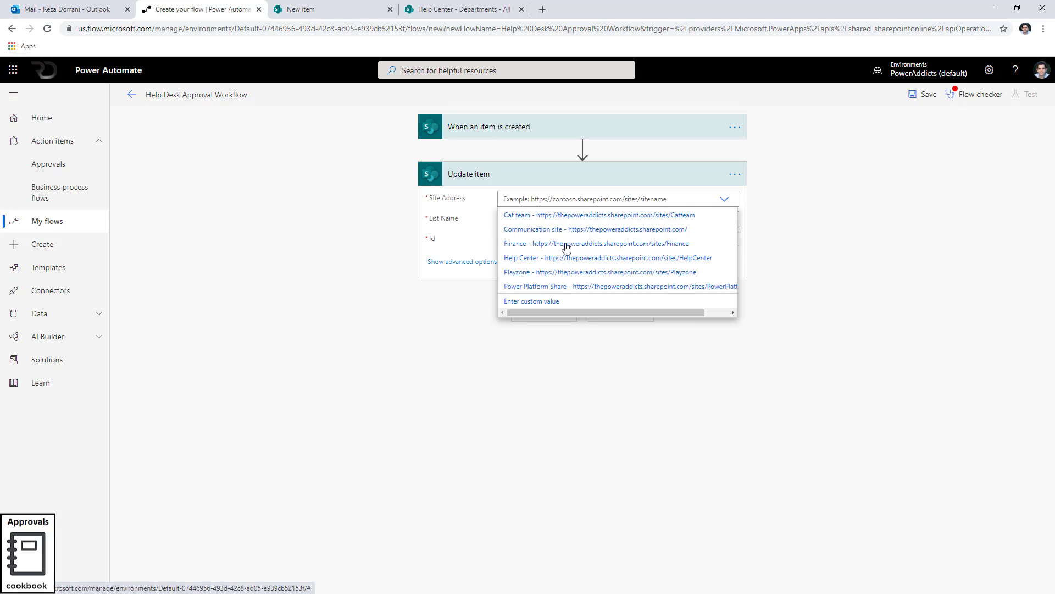
pyautogui.click(558, 257)
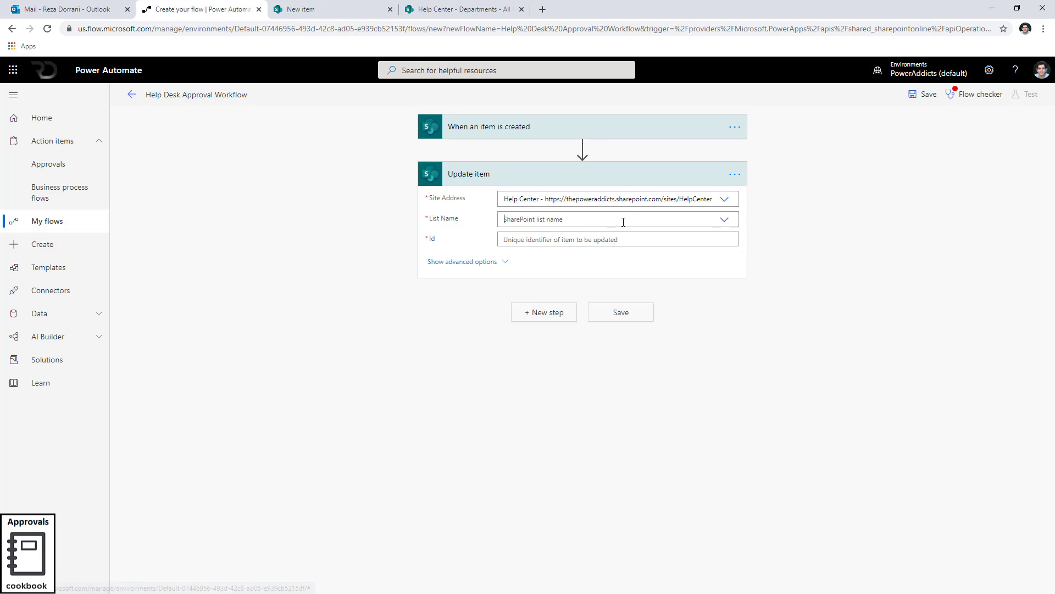
pyautogui.click(580, 221)
pyautogui.click(522, 265)
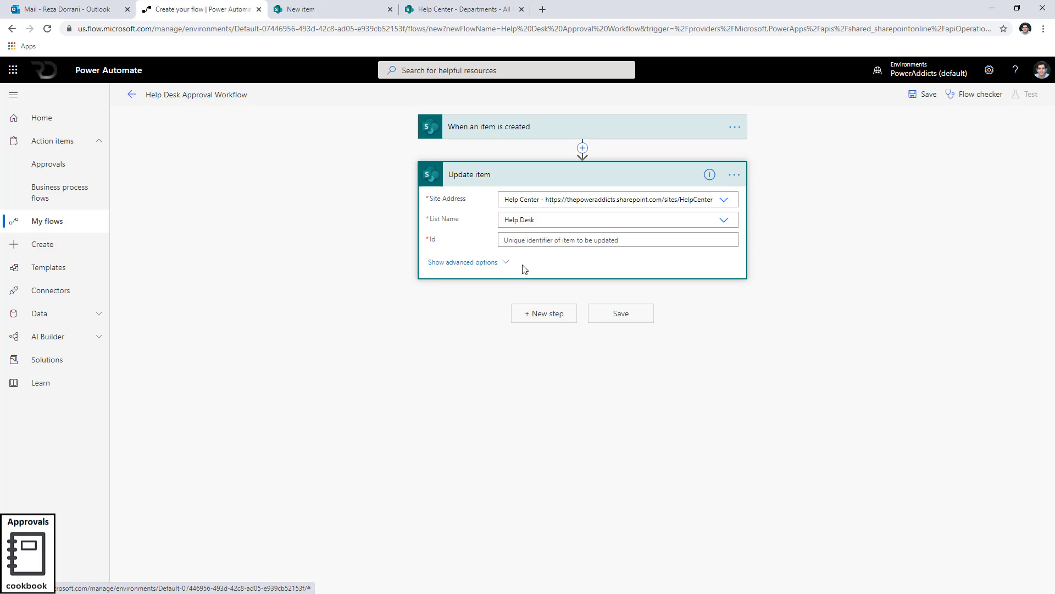
# Fill Id, Title, Ticket Description and Ticket Due Date with the trigger's matching dynamic values.
pyautogui.click(544, 241)
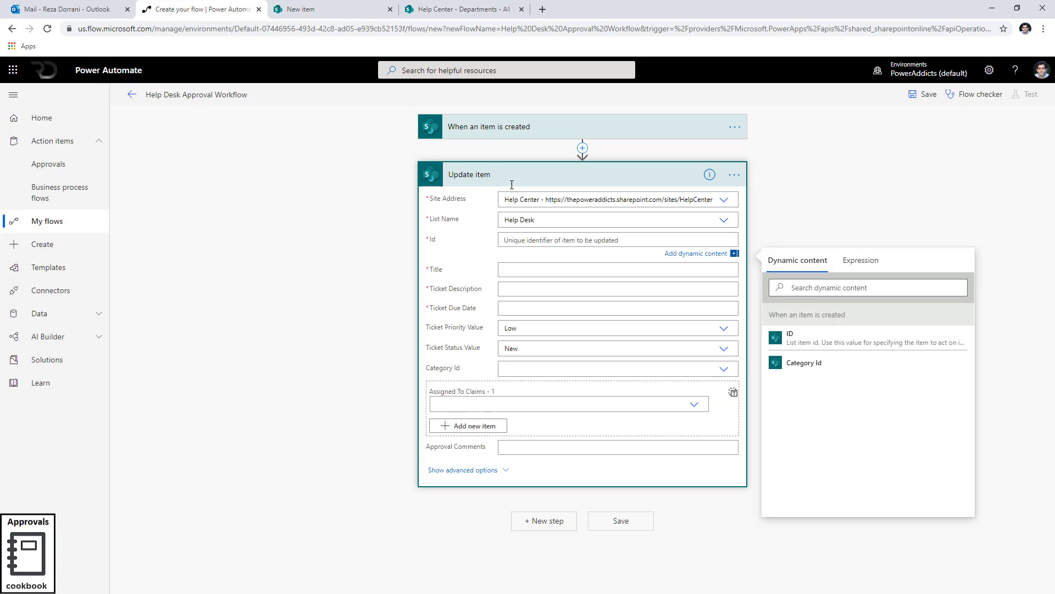
pyautogui.click(792, 338)
pyautogui.click(516, 273)
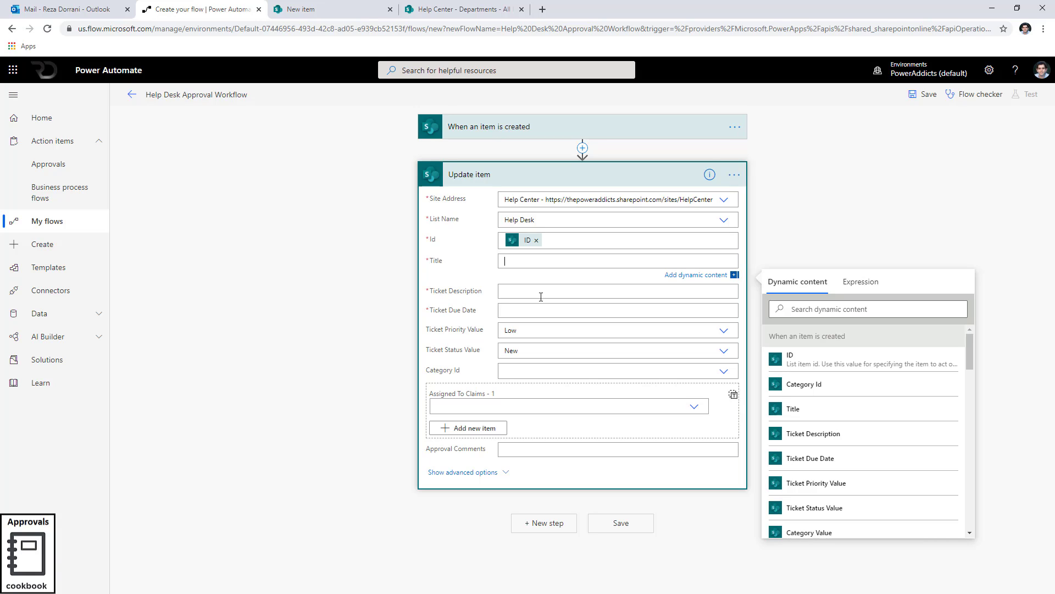
pyautogui.click(799, 410)
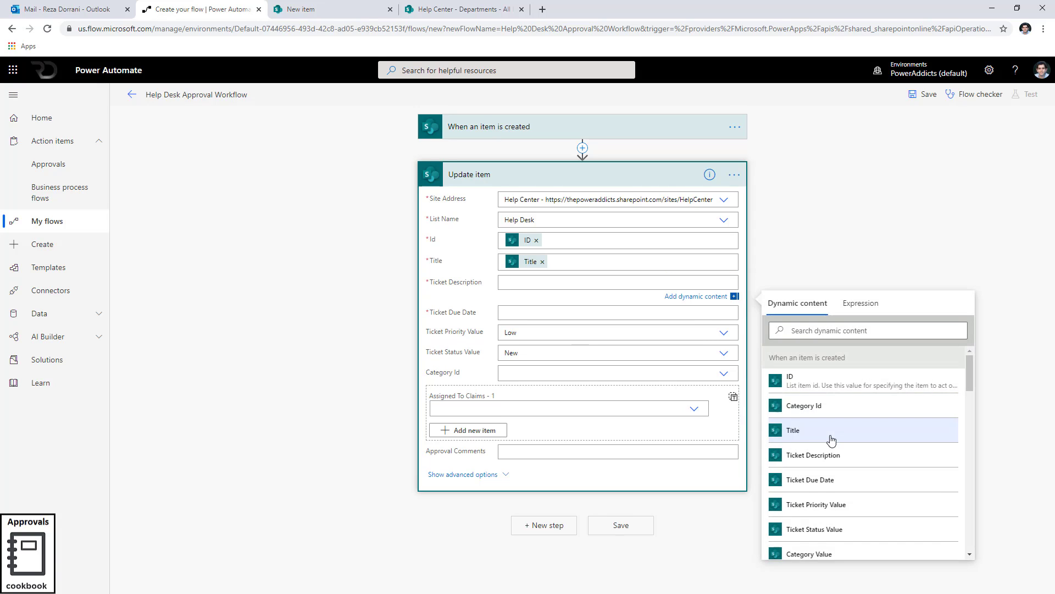
pyautogui.click(832, 454)
pyautogui.click(539, 311)
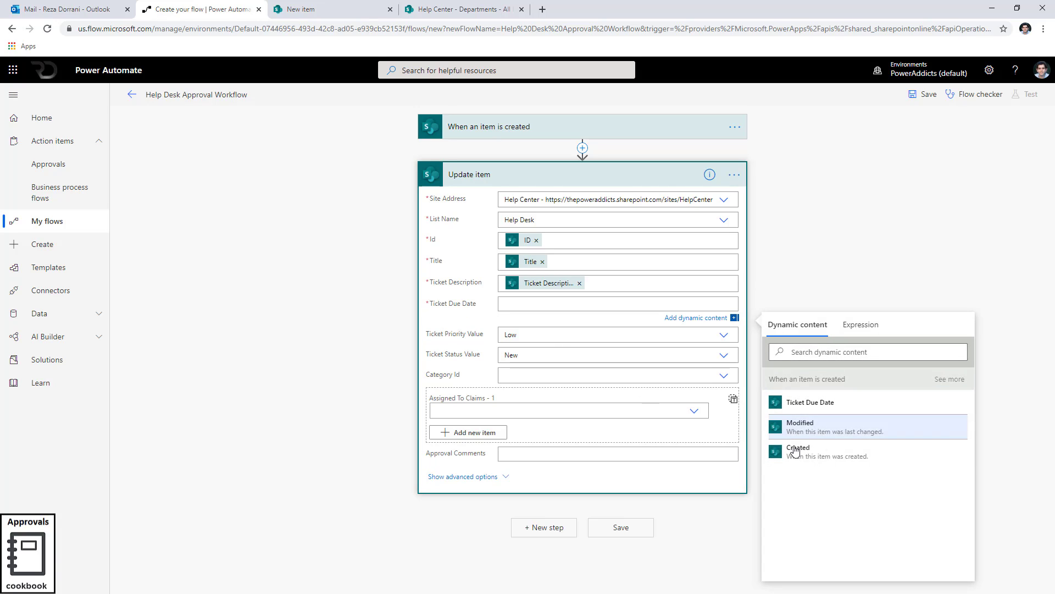
pyautogui.click(811, 407)
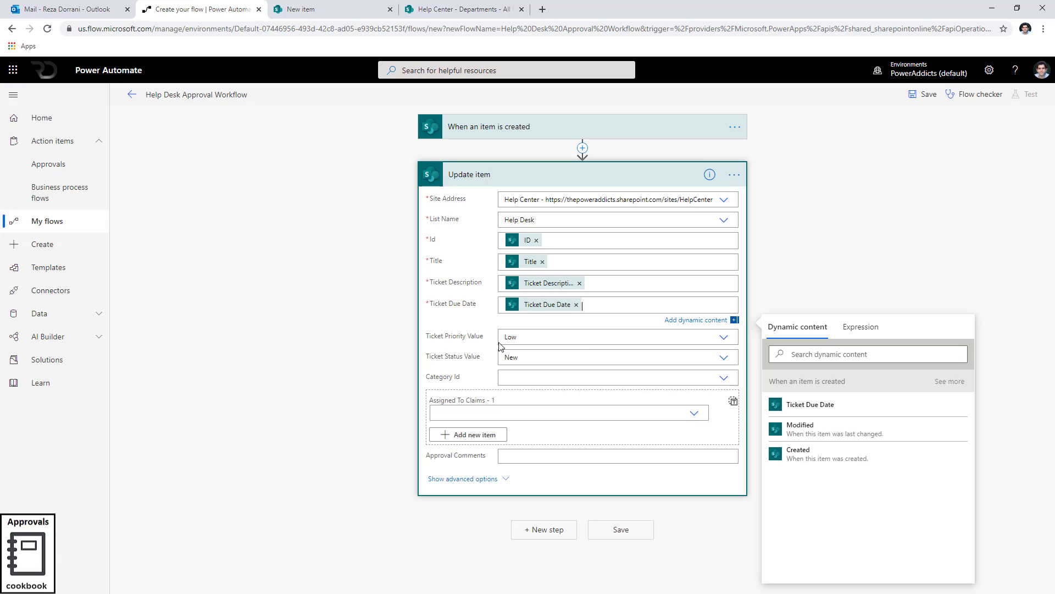
# Set Ticket Priority Value as a custom value using the trigger's Ticket Priority Value dynamic content.
pyautogui.click(724, 337)
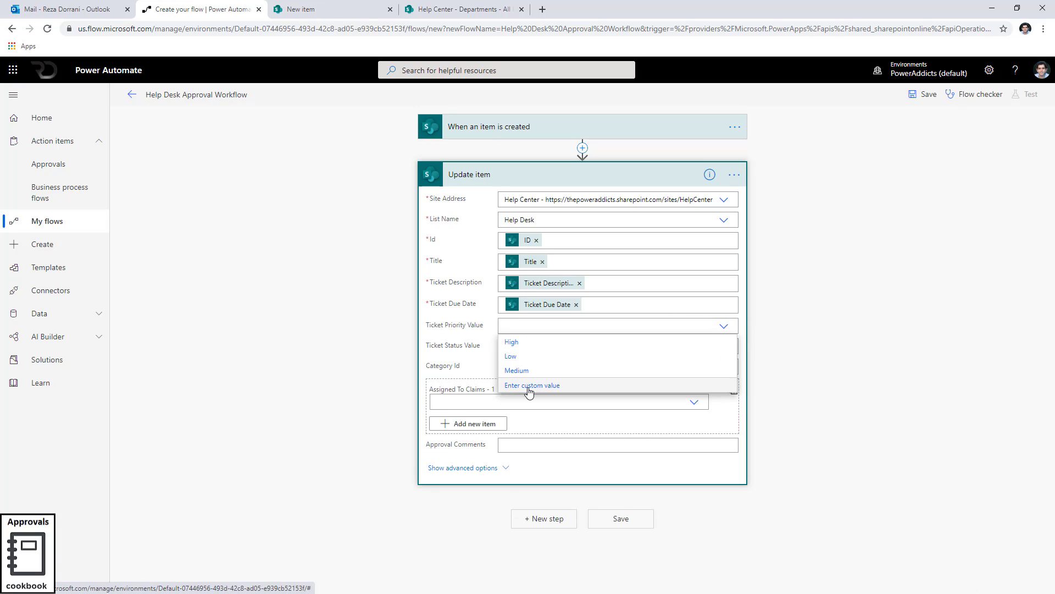
pyautogui.click(529, 391)
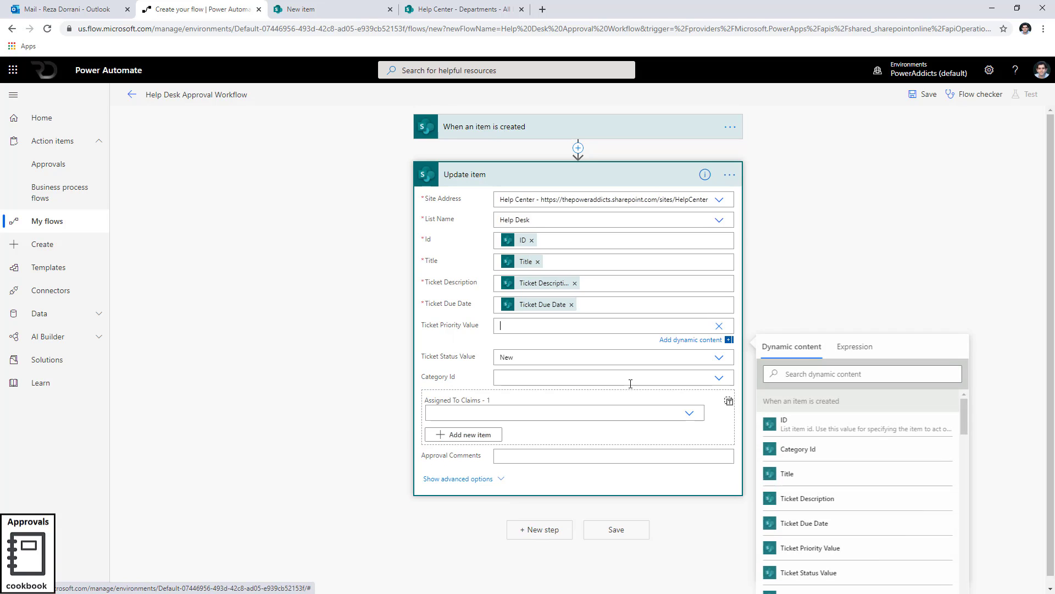
pyautogui.click(719, 330)
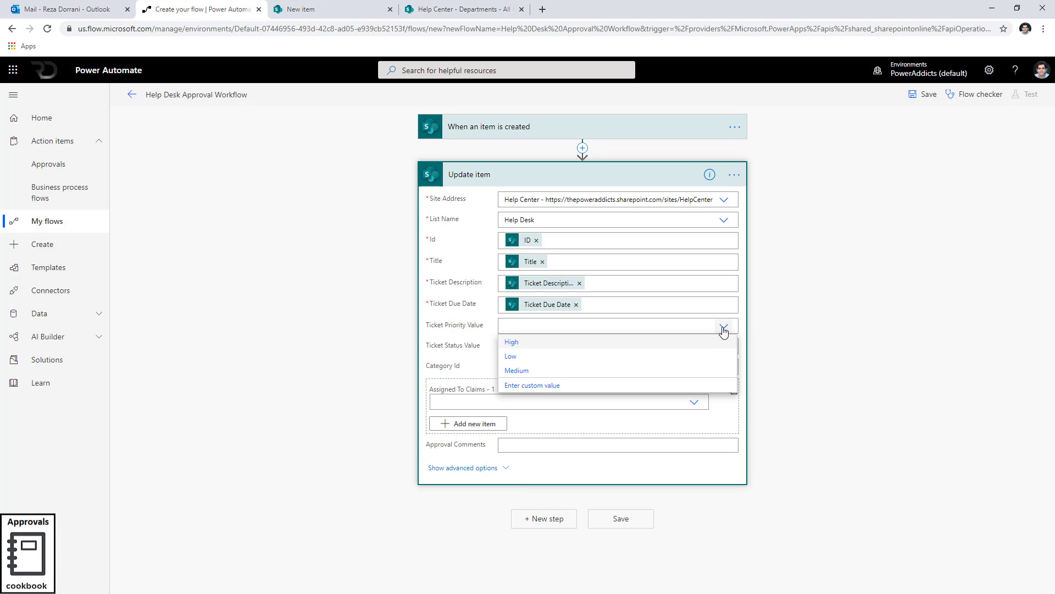
pyautogui.click(568, 388)
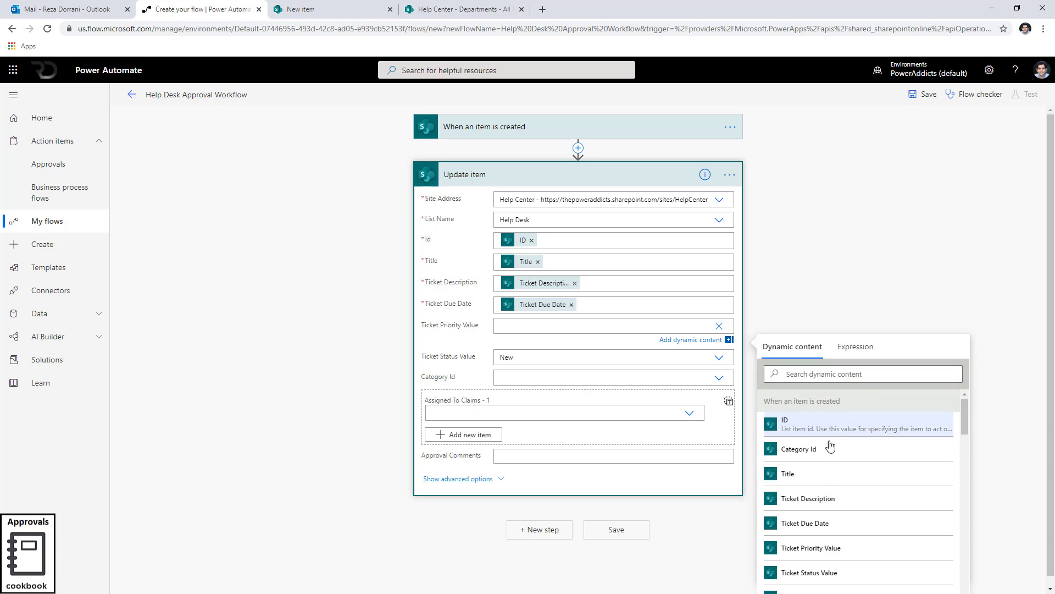
pyautogui.click(835, 557)
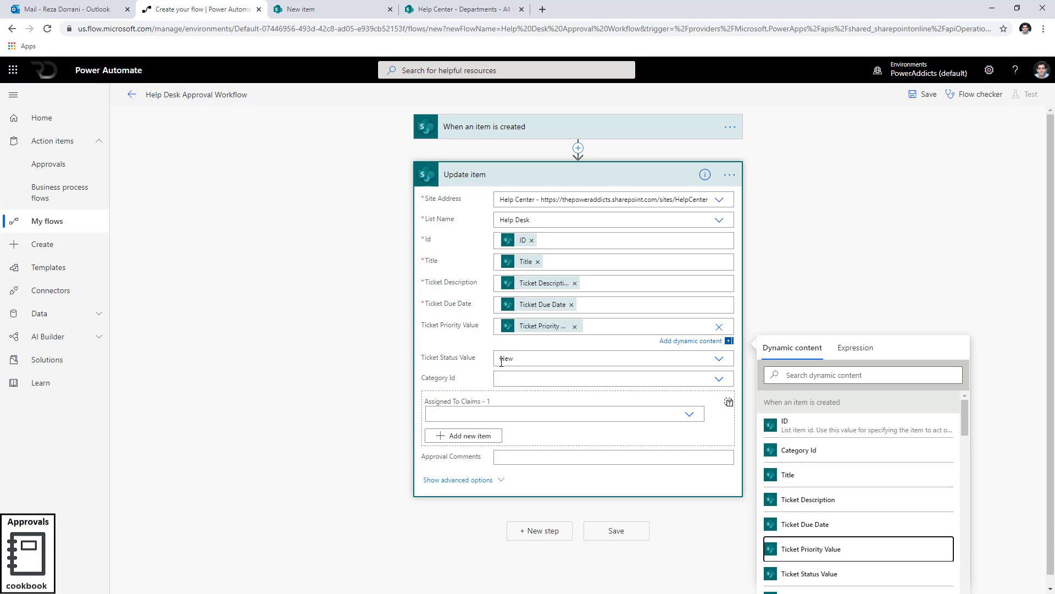
# Set Ticket Status Value to Pending and show the Update item action's advanced options.
pyautogui.click(719, 358)
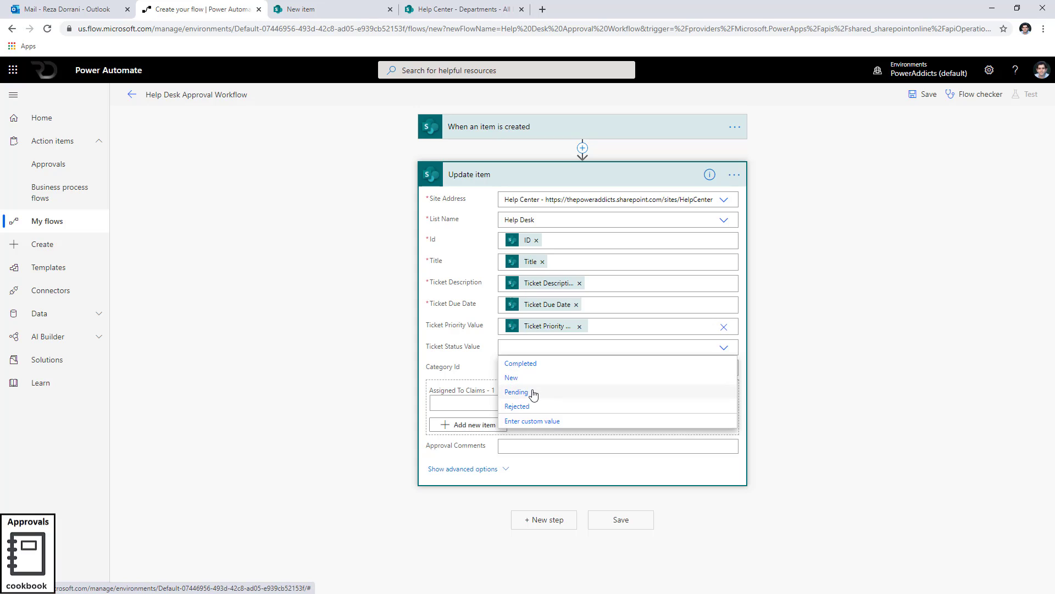
pyautogui.click(533, 393)
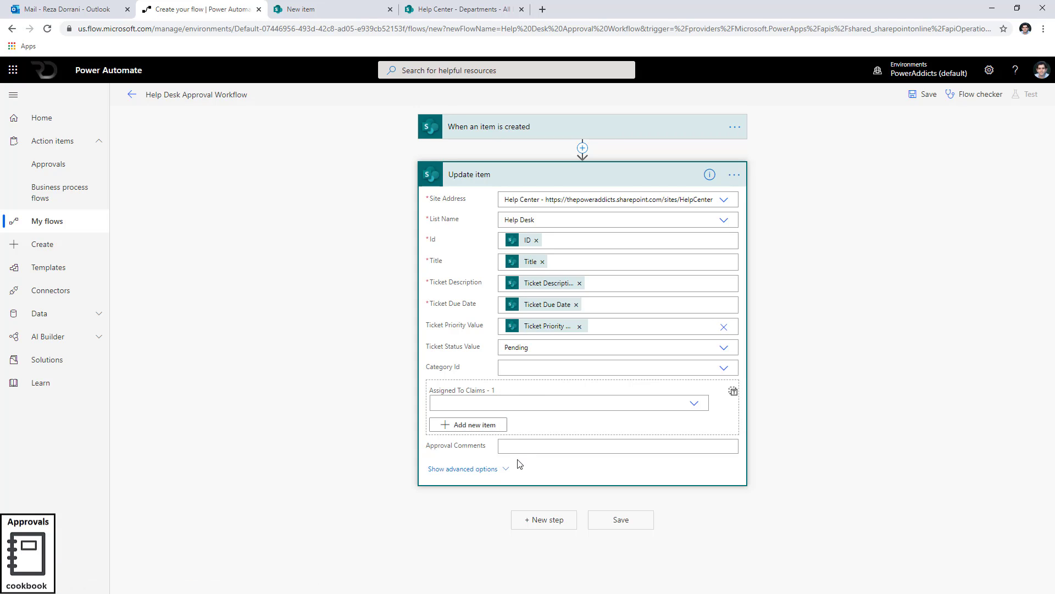
pyautogui.click(501, 469)
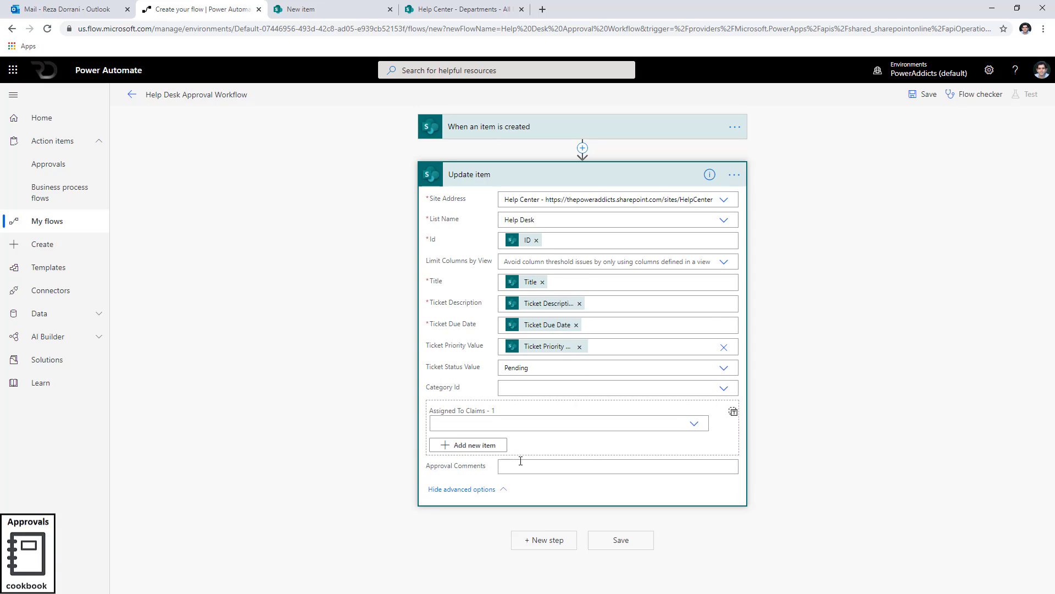
# Fill Approval Comments with the text 'Approval Started By' followed by the trigger's Created By DisplayName dynamic value.
pyautogui.click(512, 466)
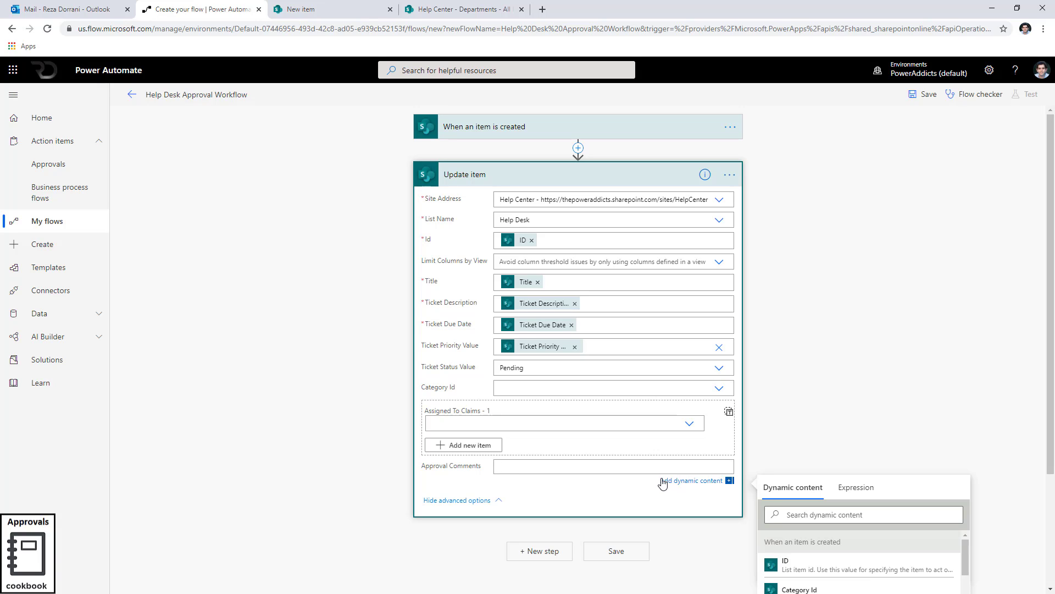
pyautogui.scroll(-3, 792, 418)
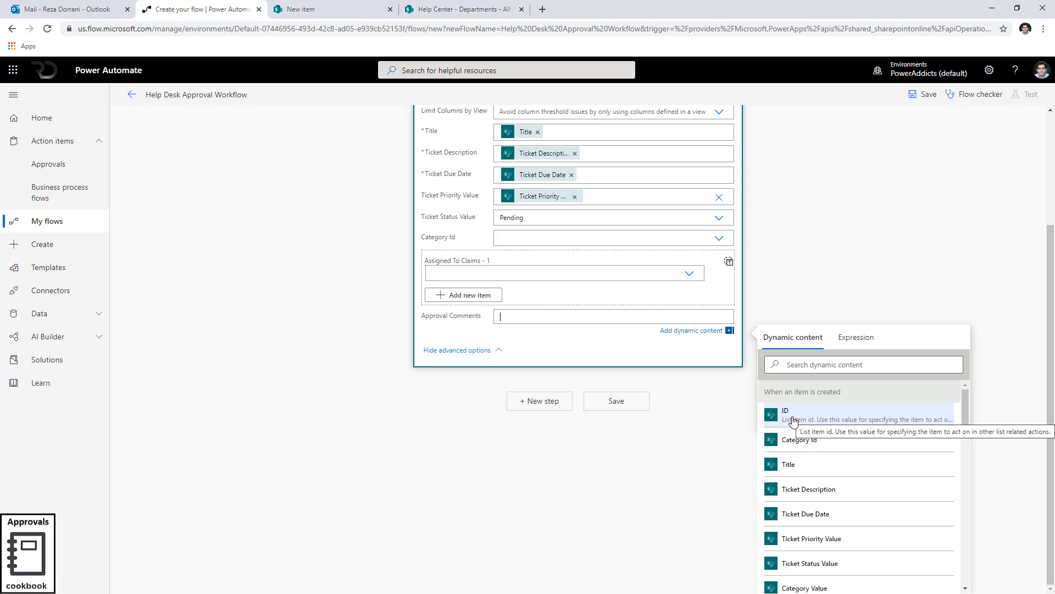
pyautogui.write('Approval ')
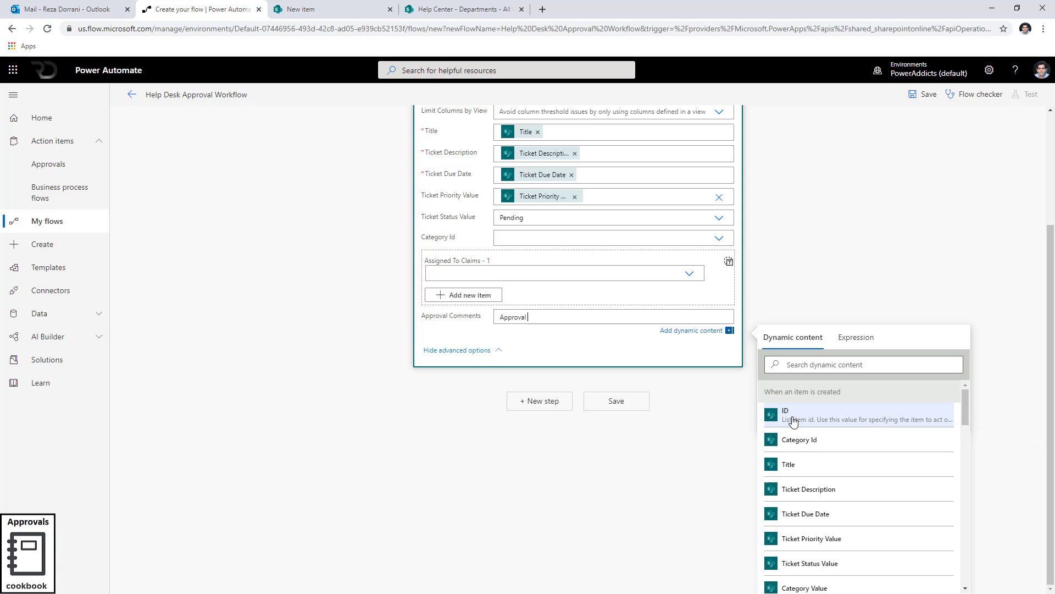
pyautogui.write('Started By')
pyautogui.click(799, 366)
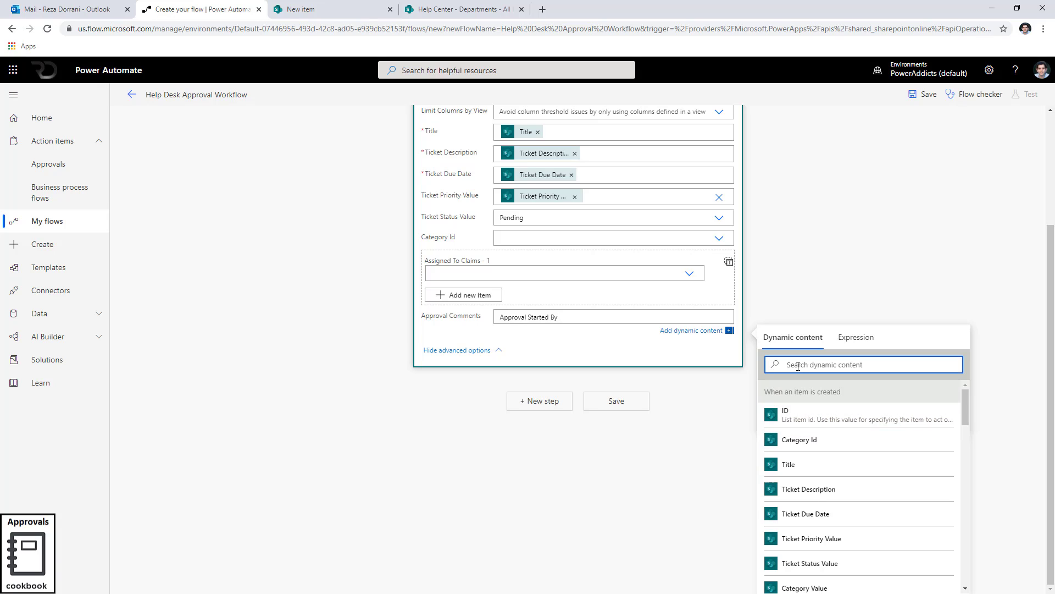
pyautogui.write('created')
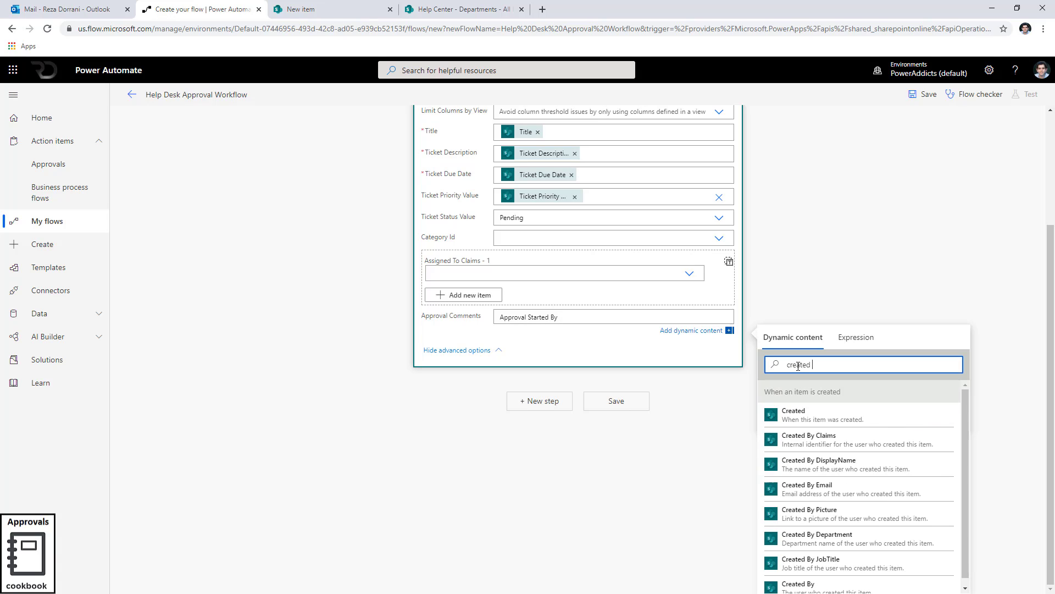
pyautogui.write(' by')
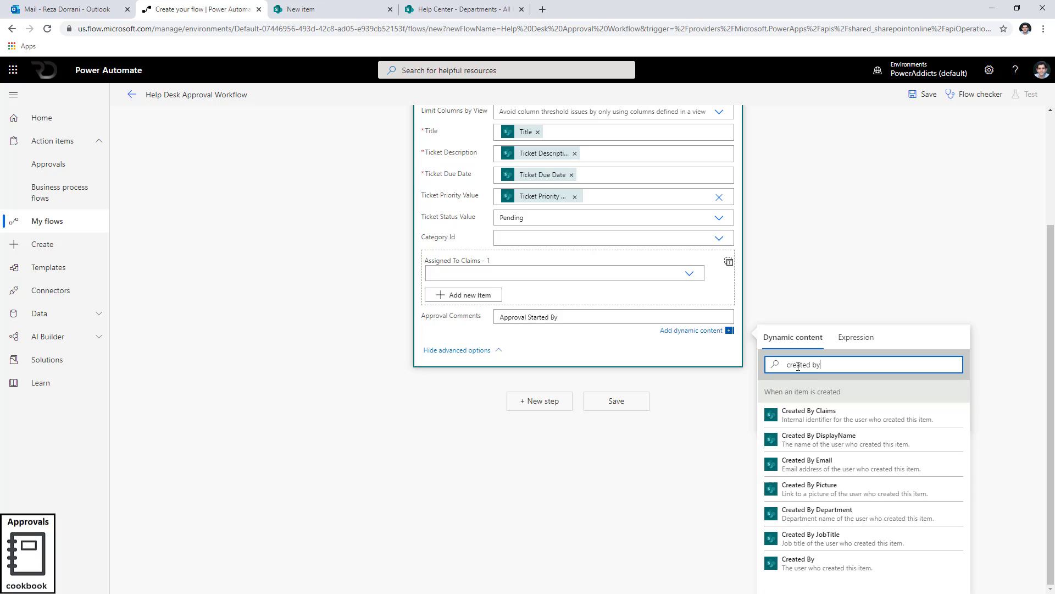
pyautogui.click(837, 438)
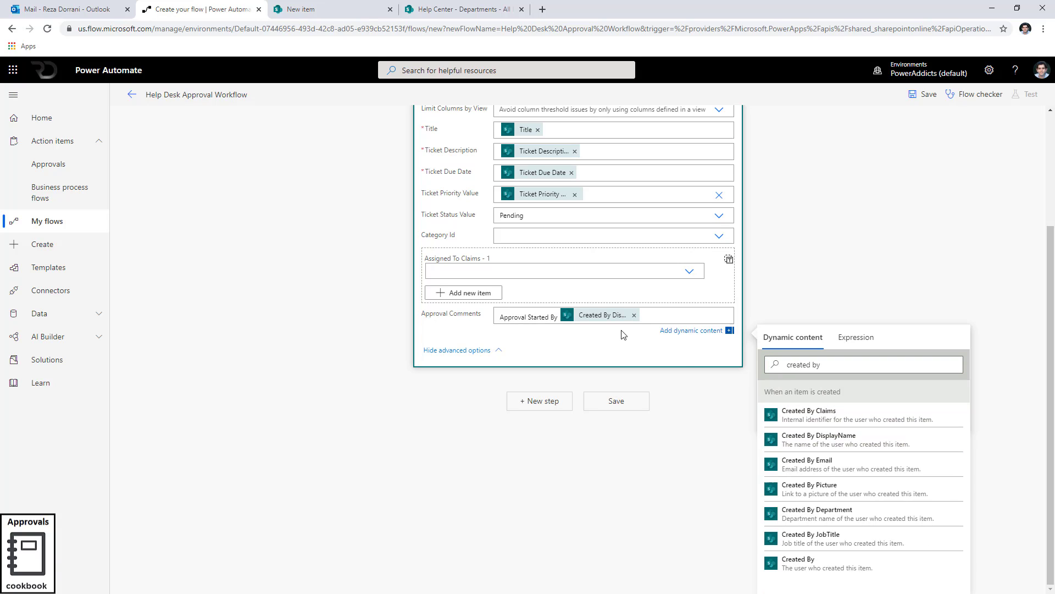
# Add parentheses containing the trigger's Created value after the display name and paste a symbol at the comment's start.
pyautogui.write('()')
pyautogui.click(844, 364)
pyautogui.press('BackSpace')
pyautogui.press('BackSpace')
pyautogui.press('BackSpace')
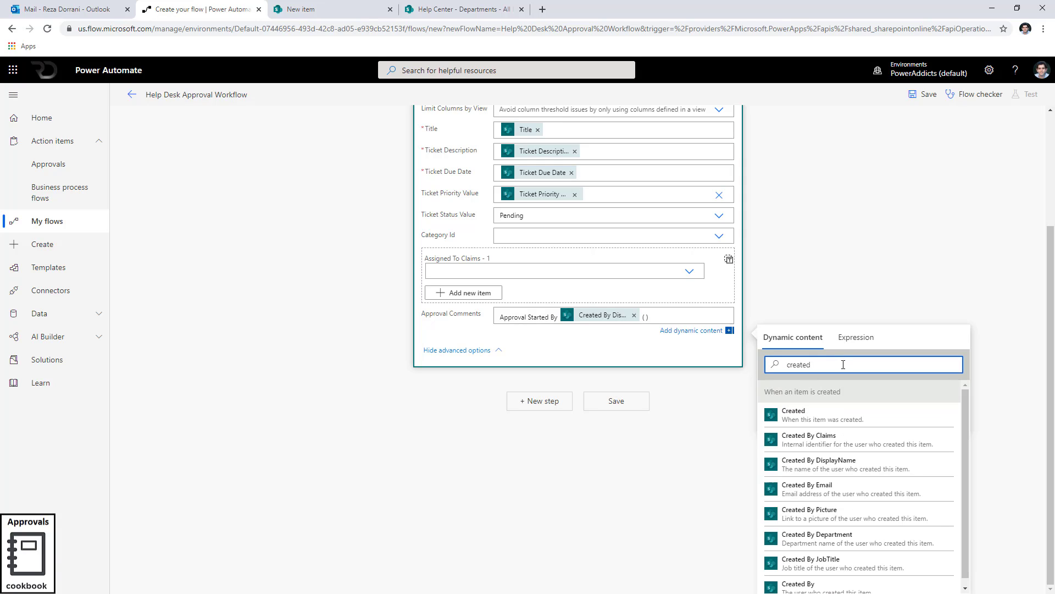
pyautogui.click(843, 416)
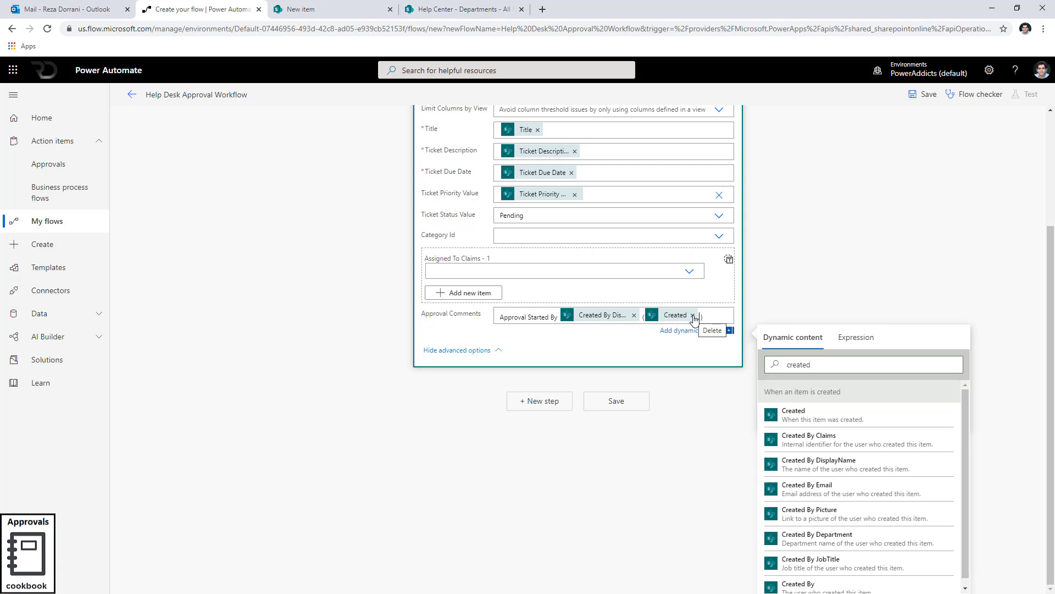
pyautogui.click(501, 318)
pyautogui.write('📝')
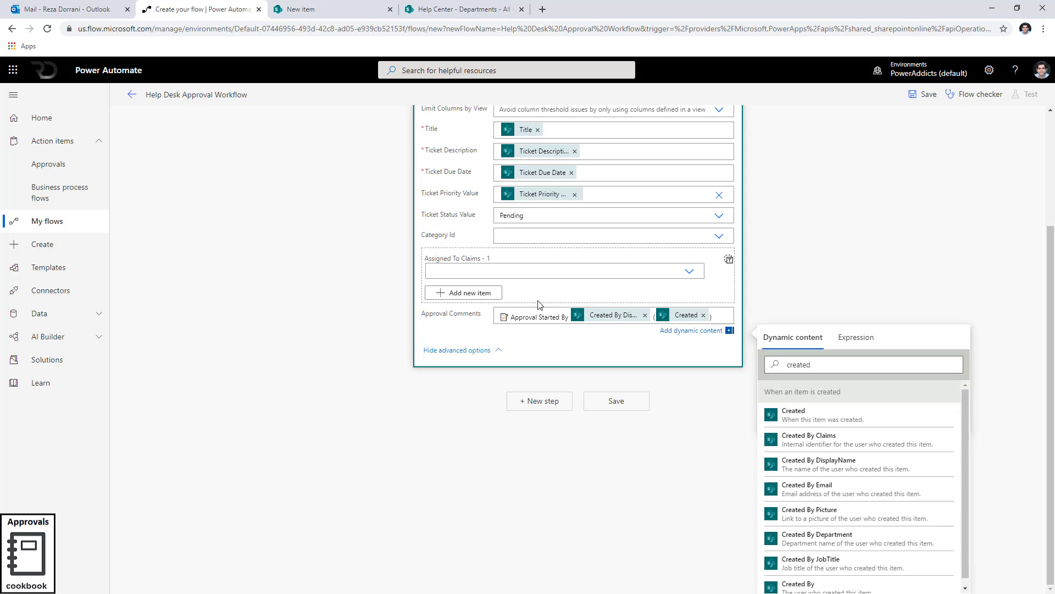
# Replace the Created value with a convertFromUtc expression on the trigger's Created, using 'Pacific Standard Time' and 'yyyy-mm-dd' format.
pyautogui.click(704, 316)
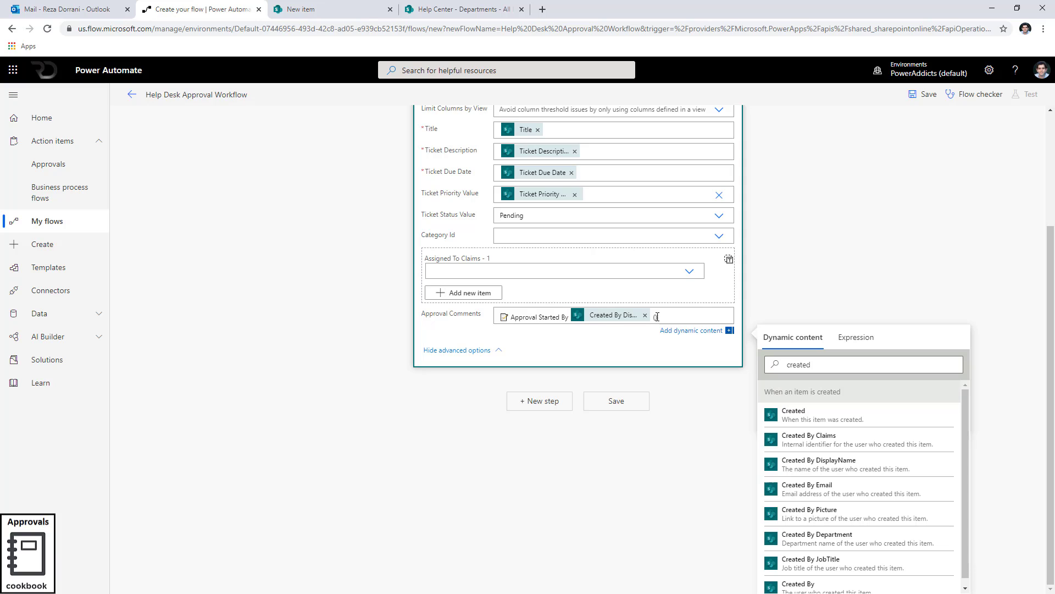
pyautogui.click(857, 338)
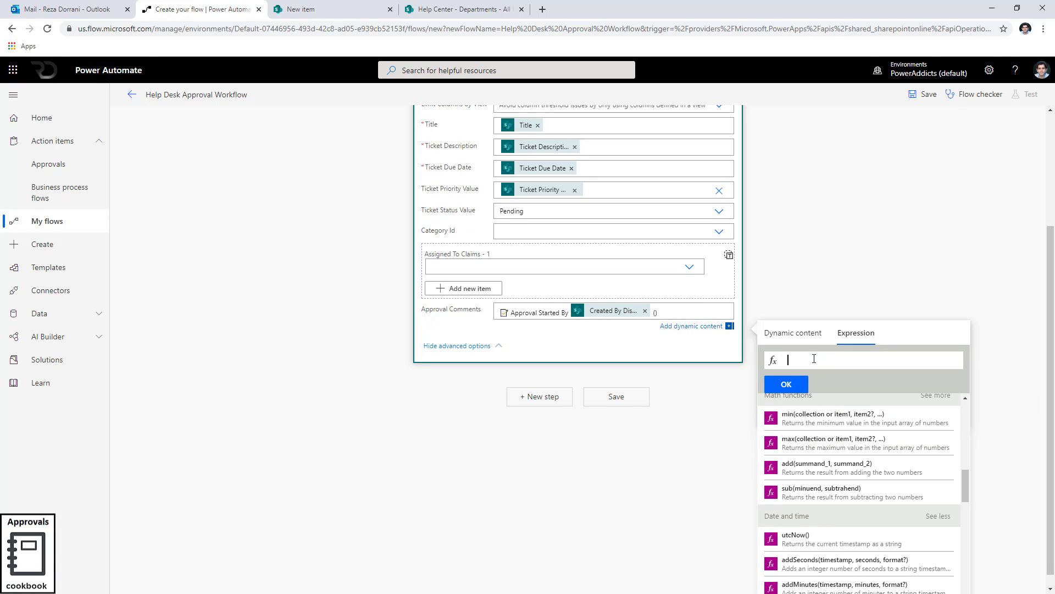
pyautogui.write('convertFromUtc(')
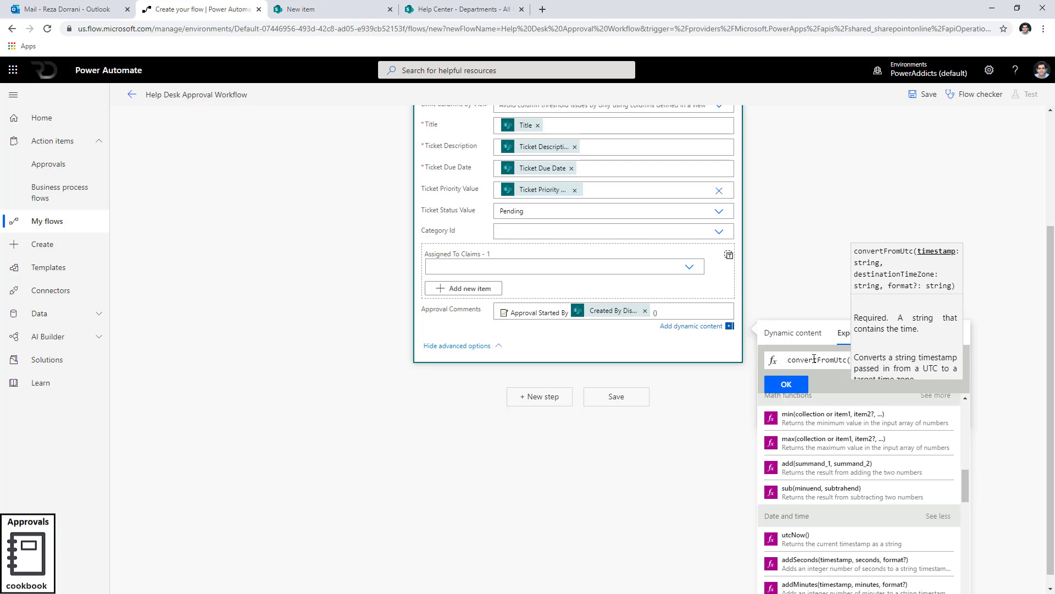
pyautogui.click(793, 333)
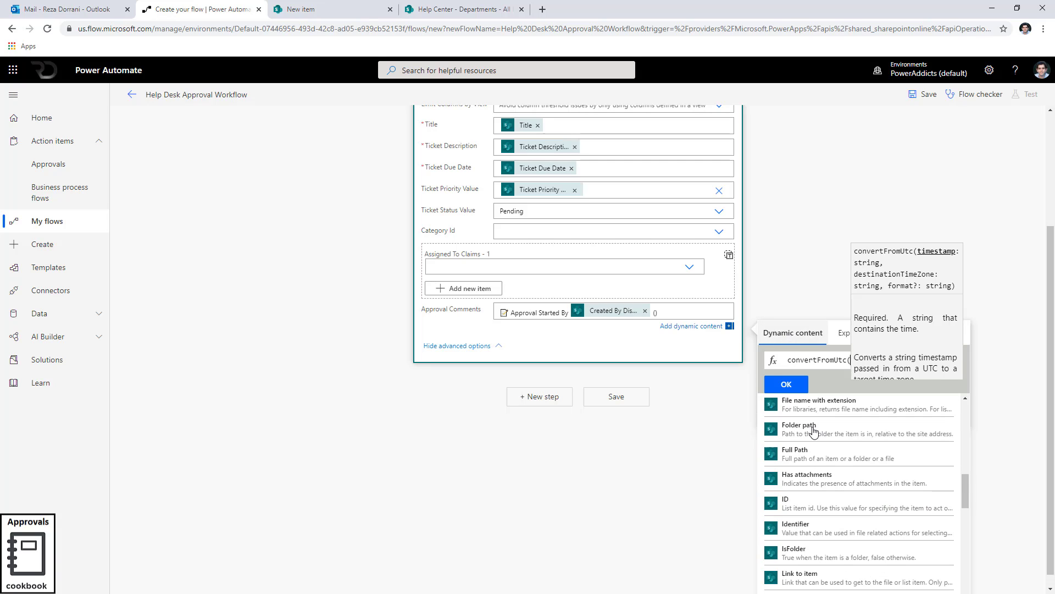
pyautogui.scroll(-5, 817, 519)
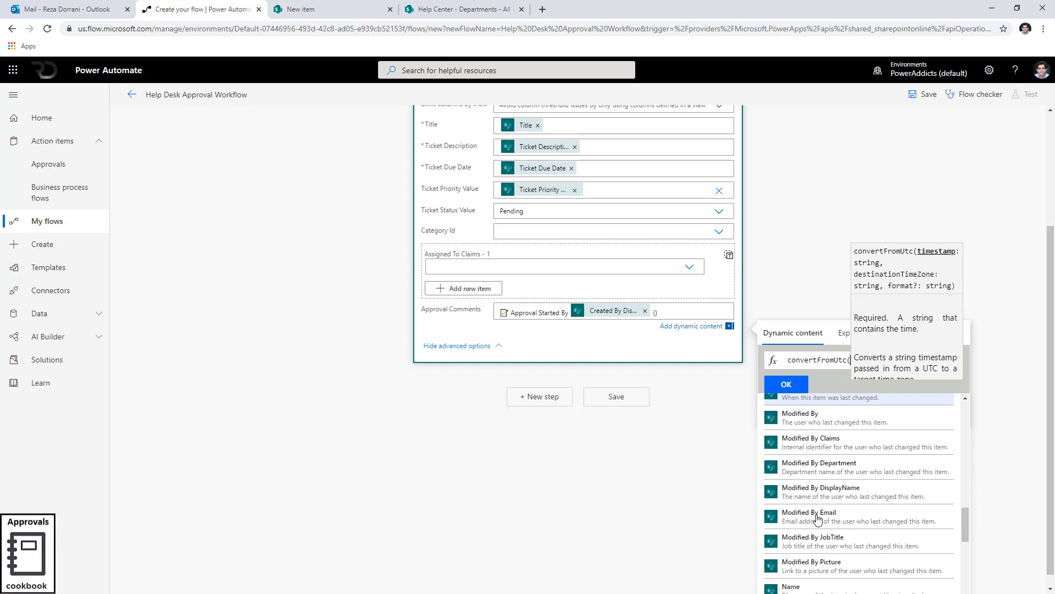
pyautogui.scroll(5, 819, 517)
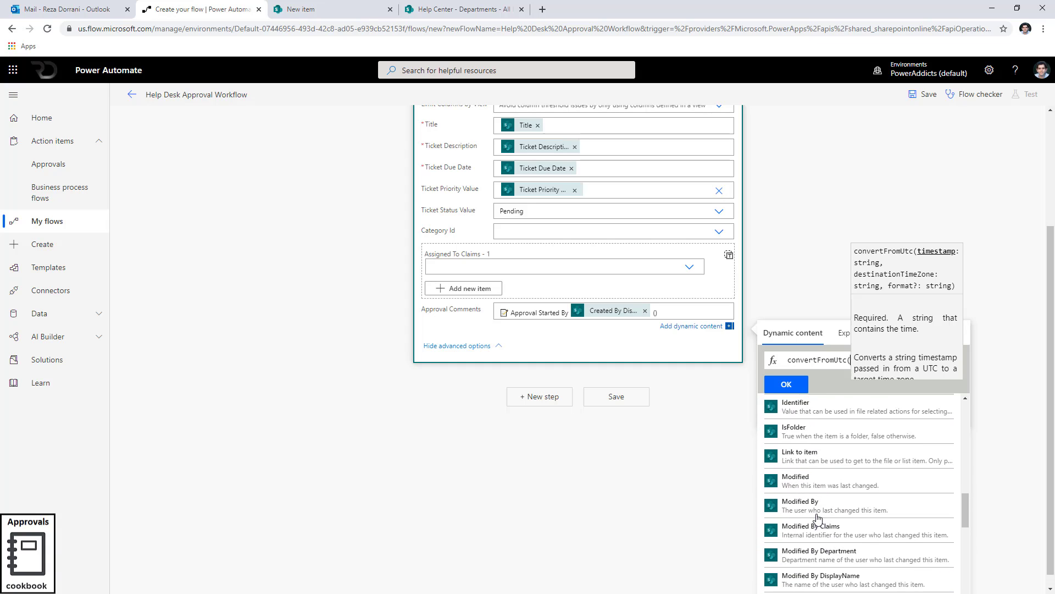
pyautogui.scroll(4, 822, 495)
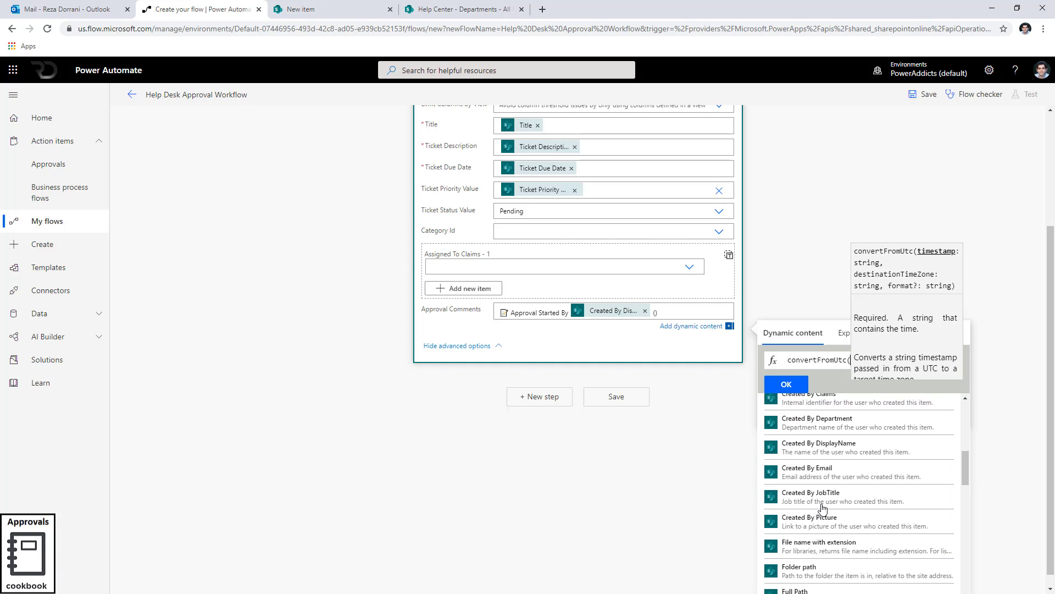
pyautogui.click(819, 472)
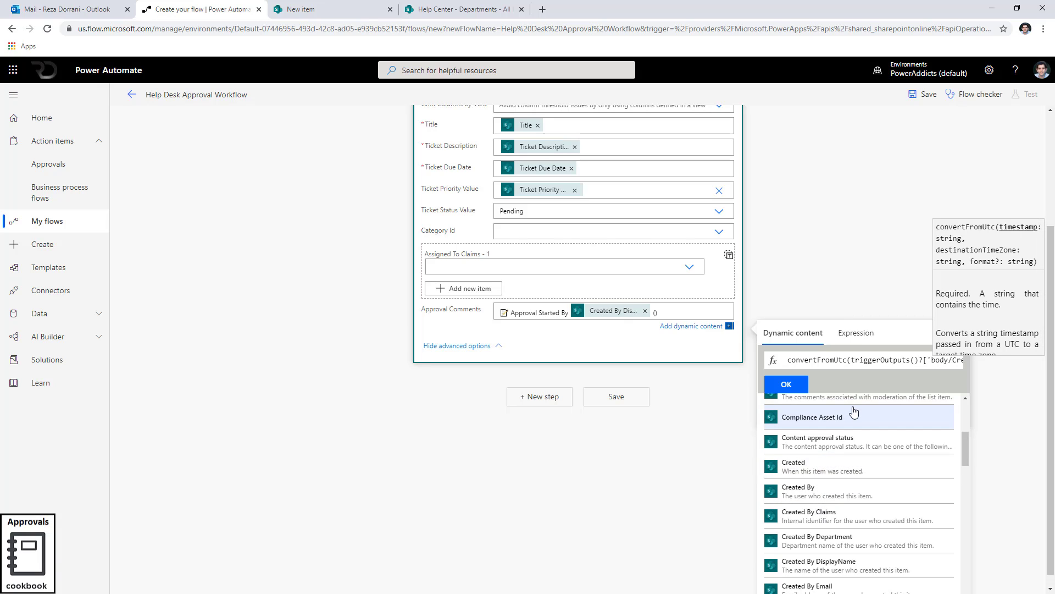
pyautogui.write(",''")
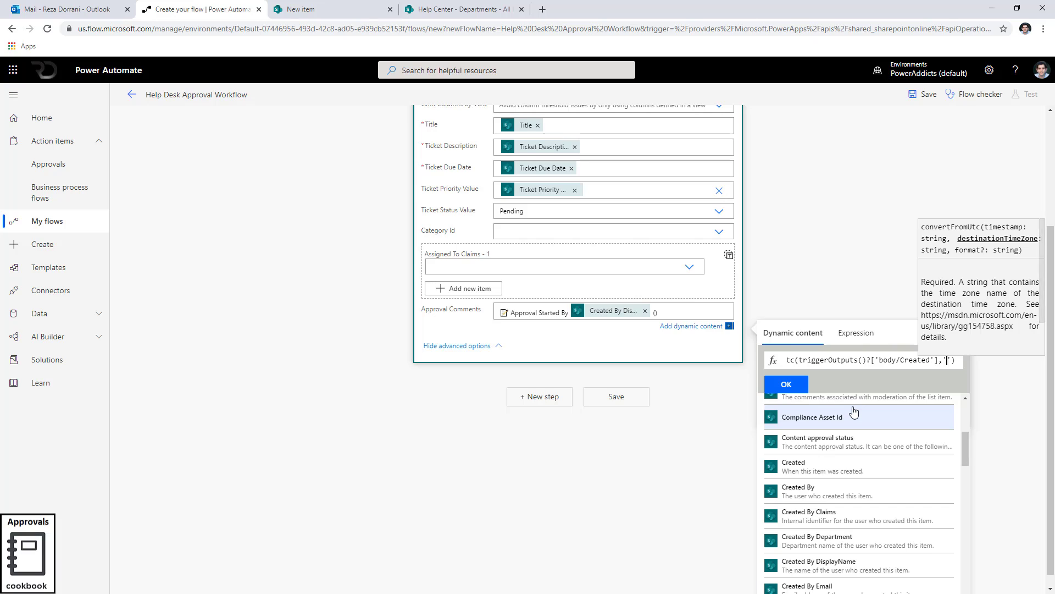
pyautogui.write('Pacific Stand')
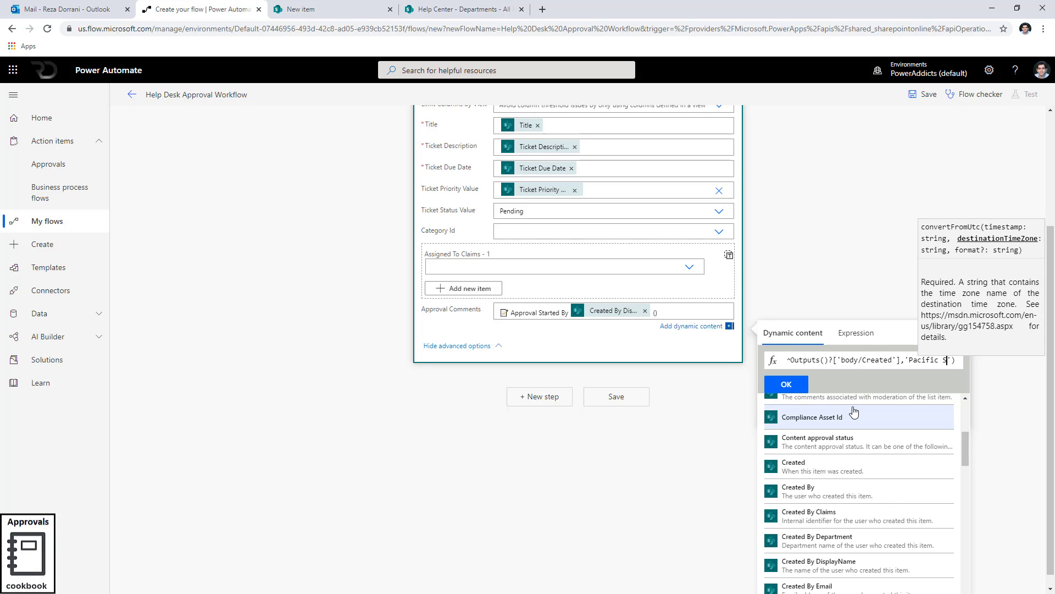
pyautogui.write("ard Time'")
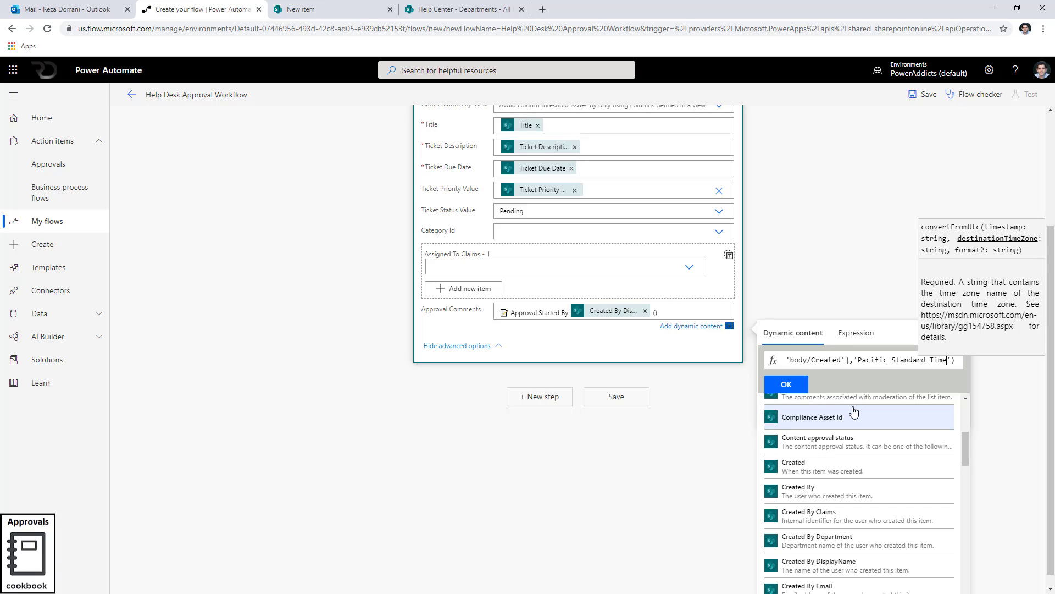
pyautogui.write(',')
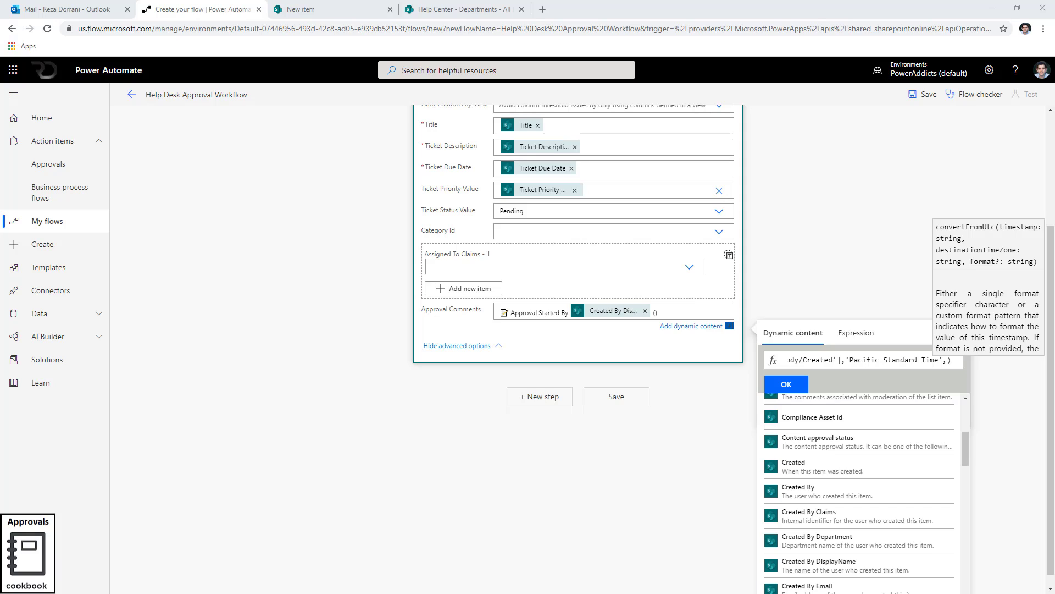
pyautogui.click(950, 362)
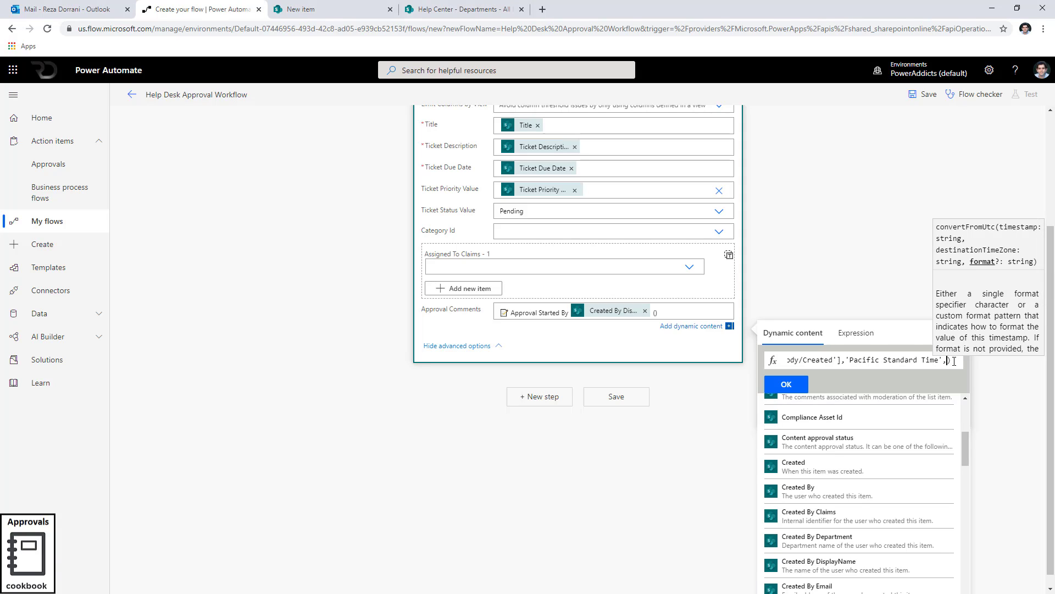
pyautogui.write("'yyyy-mm-dd'")
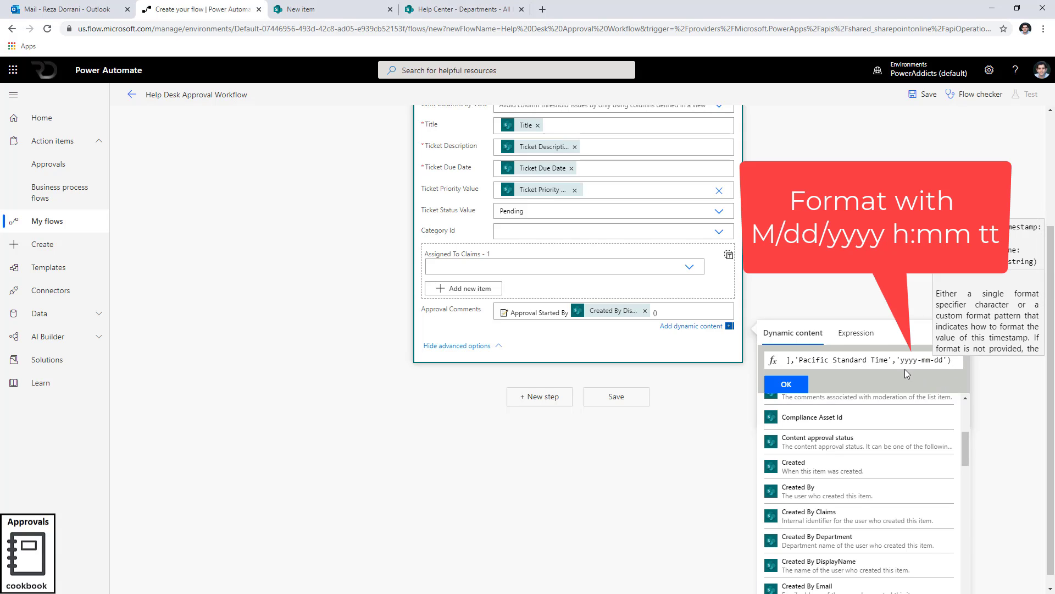
pyautogui.click(787, 384)
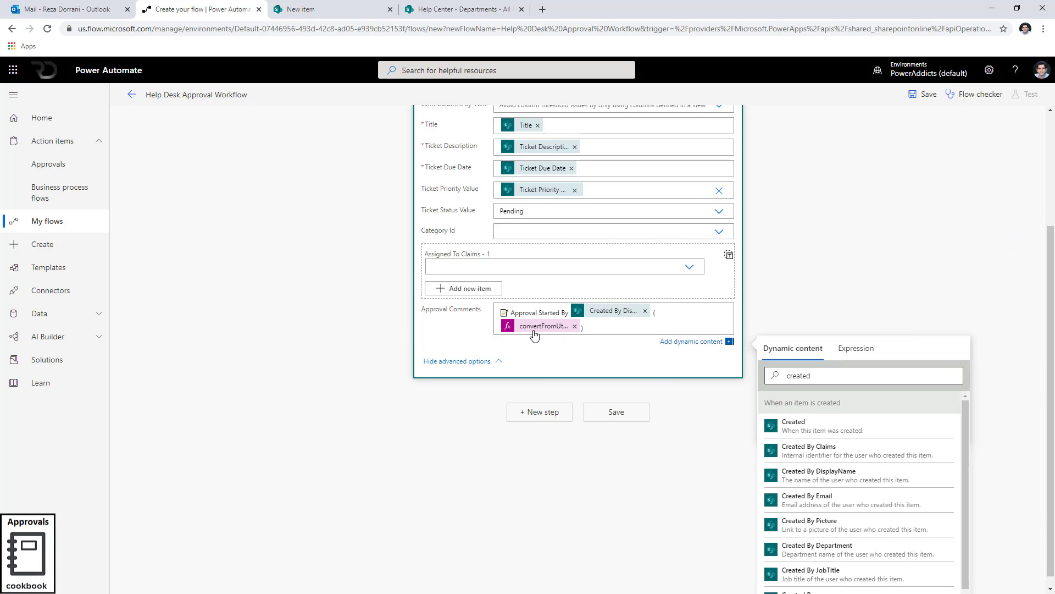
# Collapse the Update item action card.
pyautogui.click(694, 334)
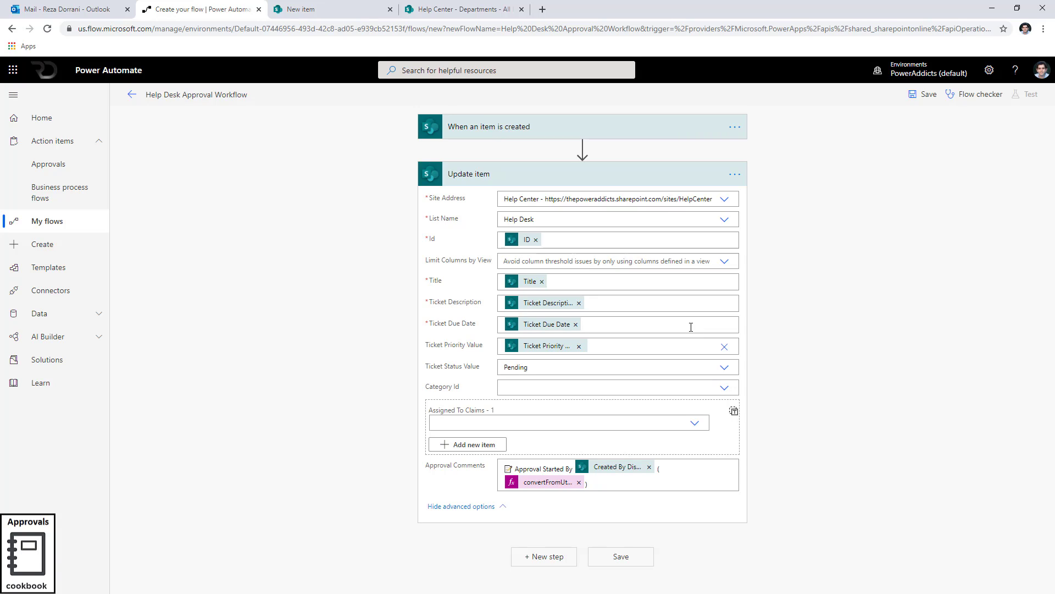
pyautogui.click(527, 184)
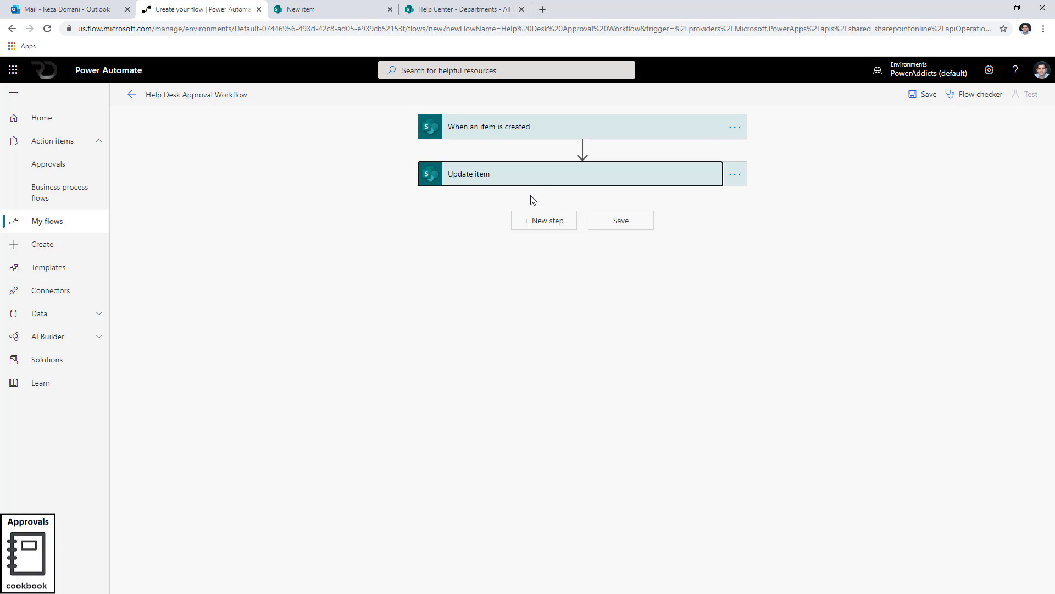
pyautogui.click(531, 183)
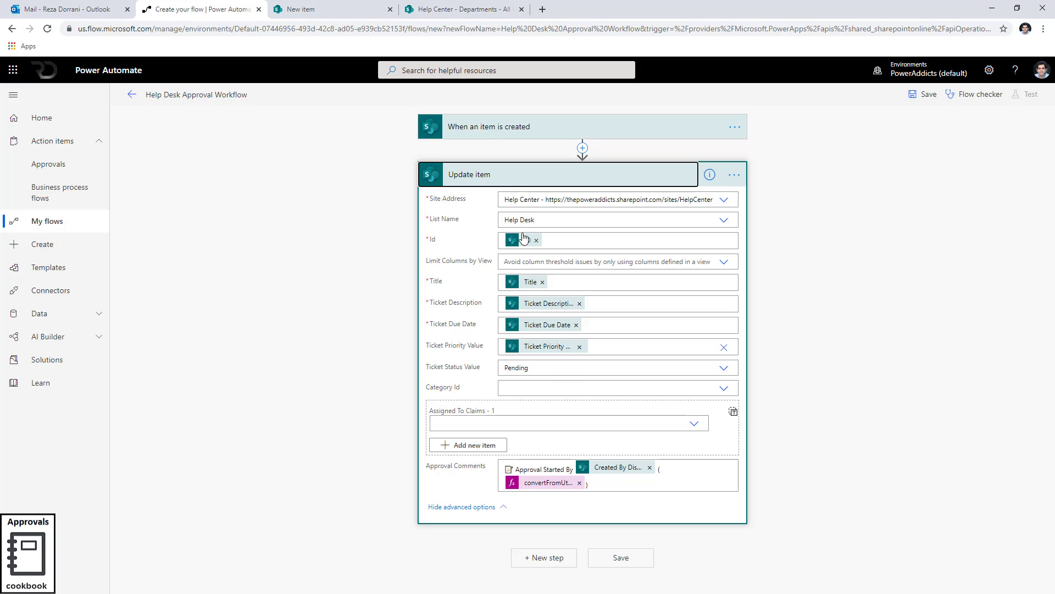
pyautogui.click(511, 183)
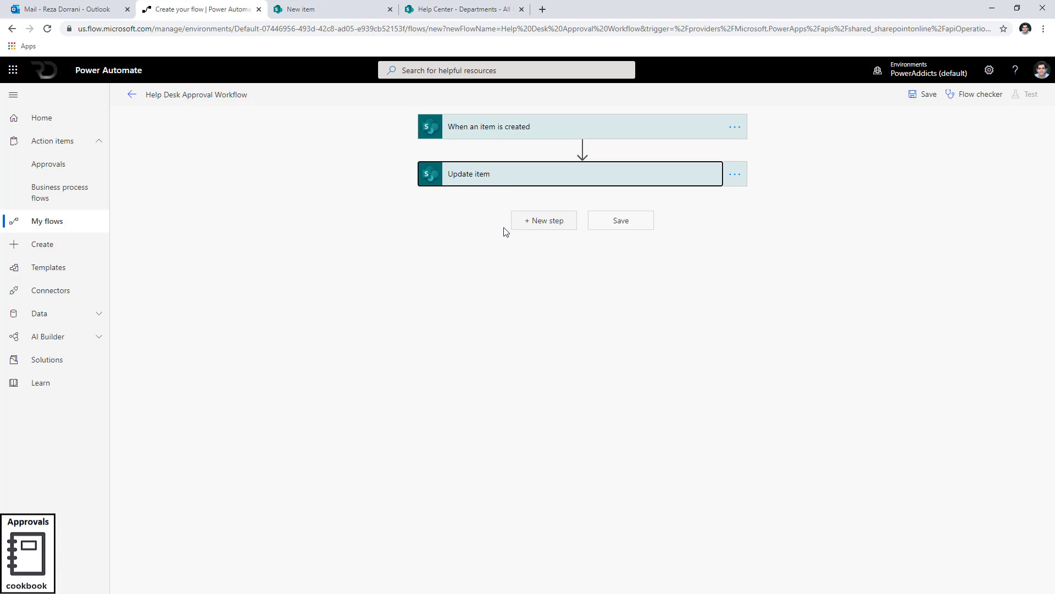
# Switch to the SharePoint Departments list and open the Marketing item's edit form.
pyautogui.click(444, 7)
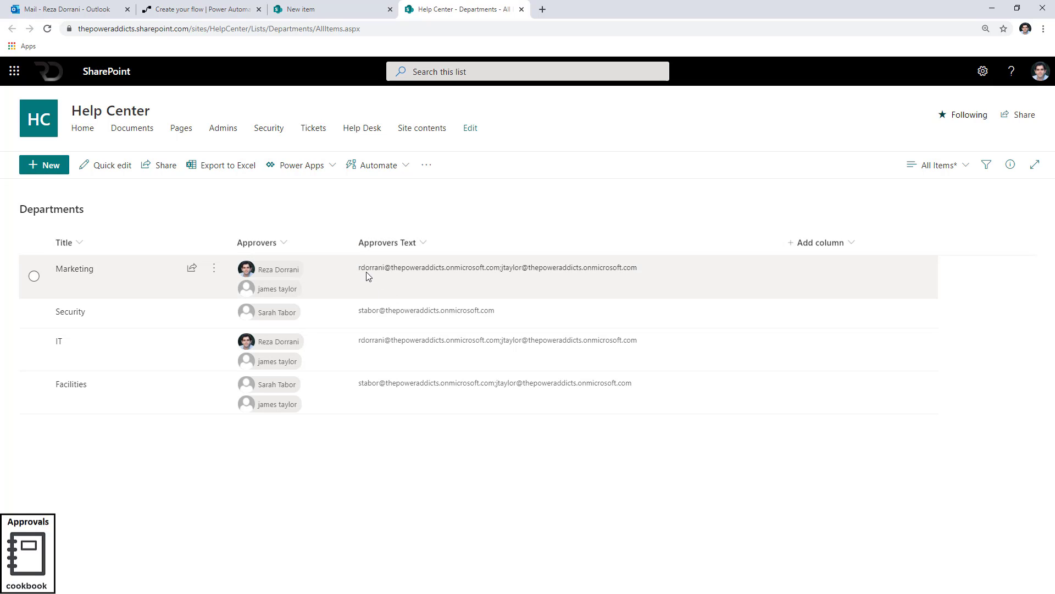
pyautogui.click(33, 277)
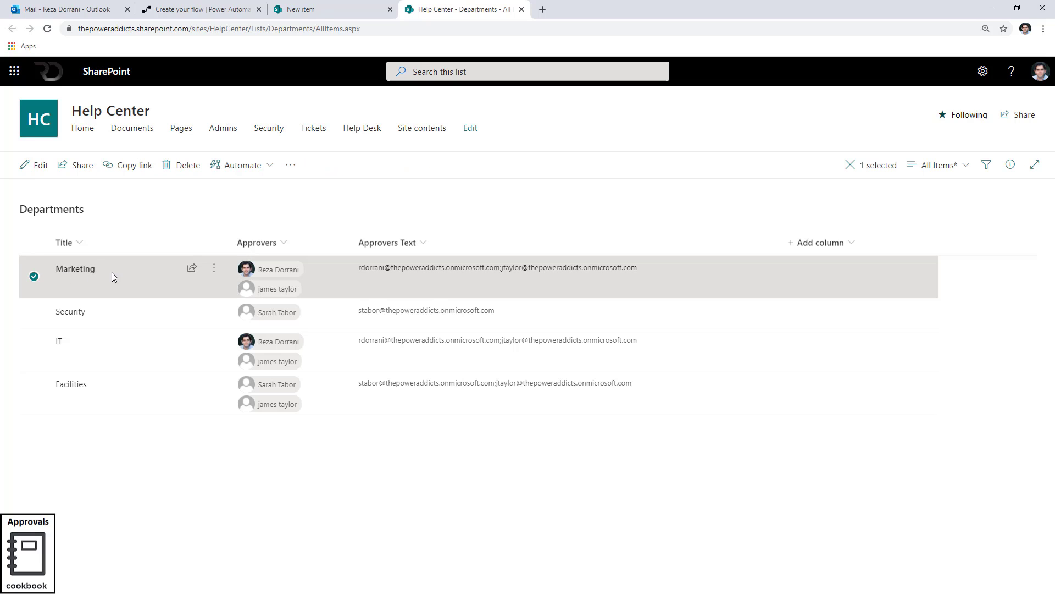
pyautogui.click(36, 166)
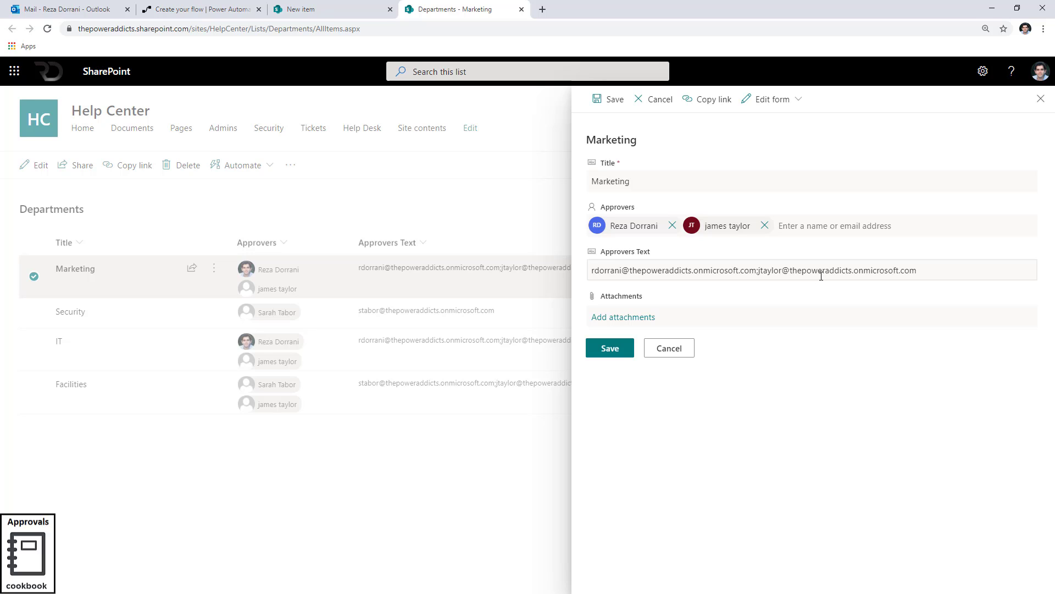
# Select the Marketing item's Approvers Text value to inspect it, then cancel the edit form.
pyautogui.moveTo(926, 268); pyautogui.dragTo(583, 275)
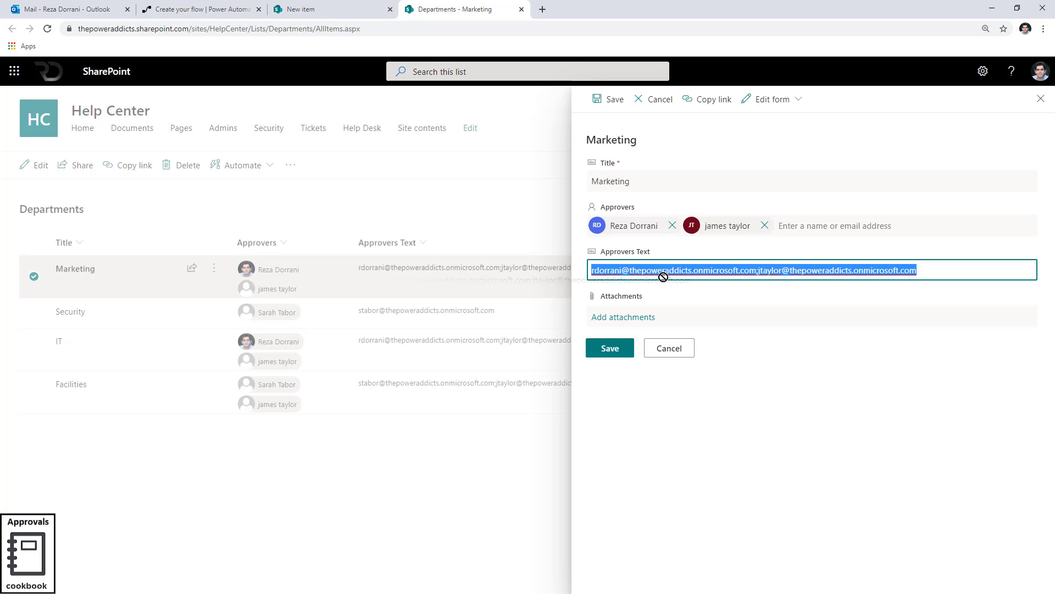
pyautogui.click(786, 435)
pyautogui.click(677, 356)
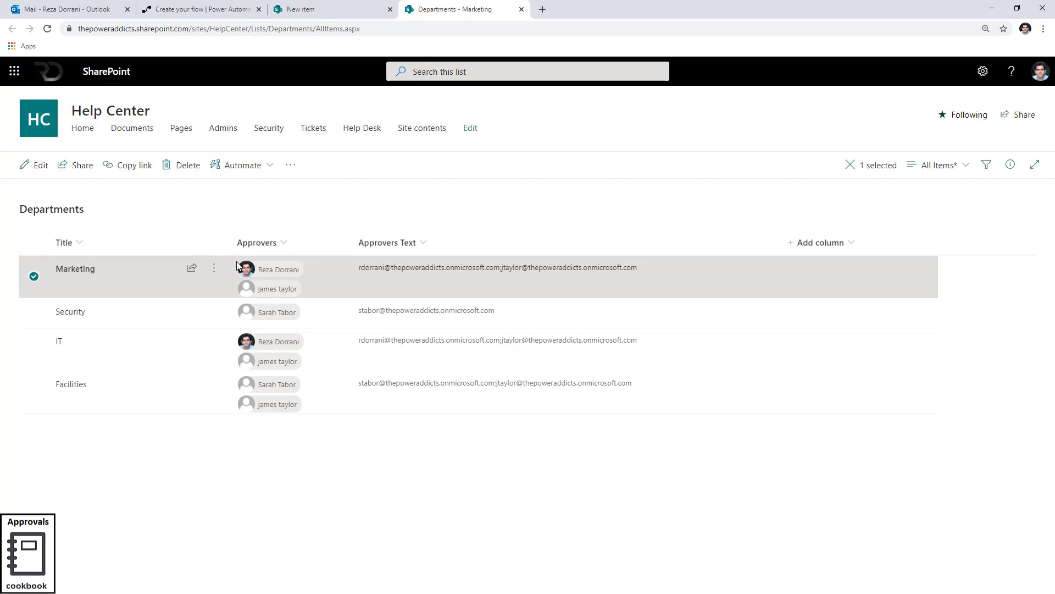
# Return to the flow and add a SharePoint Get items action after Update item.
pyautogui.moveTo(271, 277)
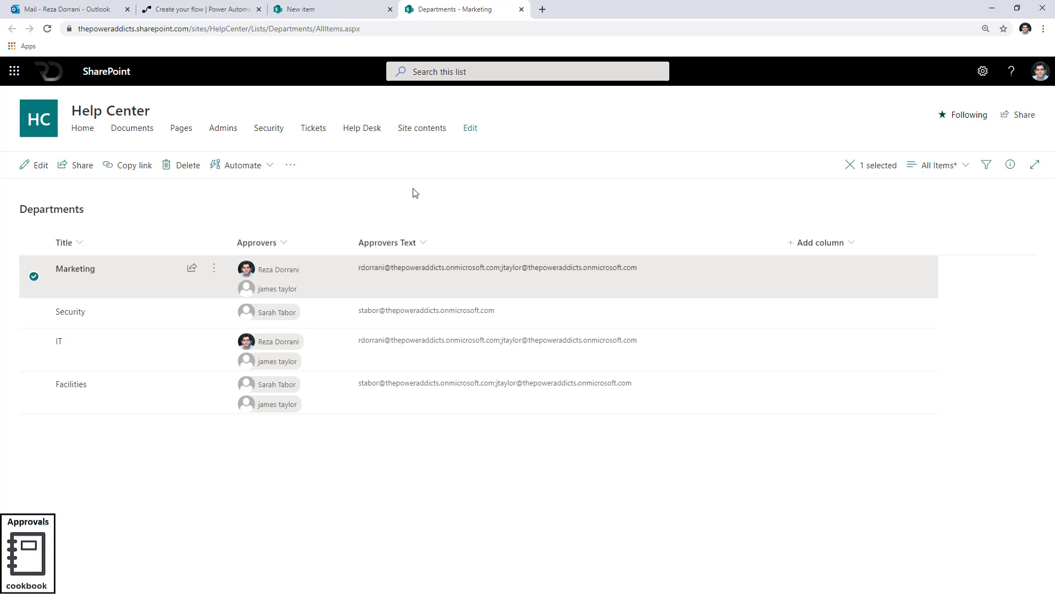
pyautogui.click(215, 12)
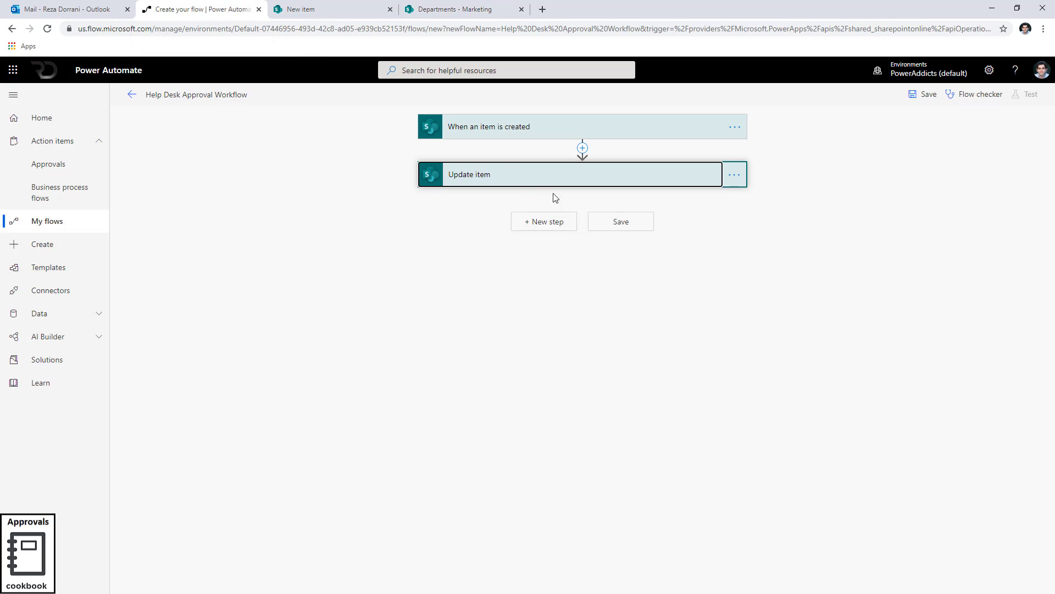
pyautogui.click(554, 222)
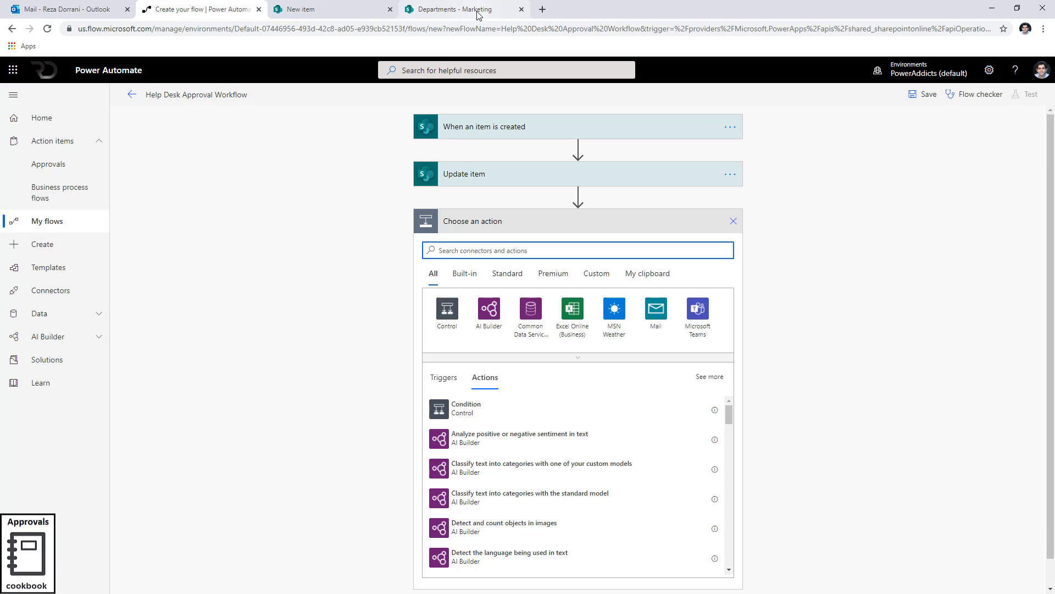
pyautogui.write('get it')
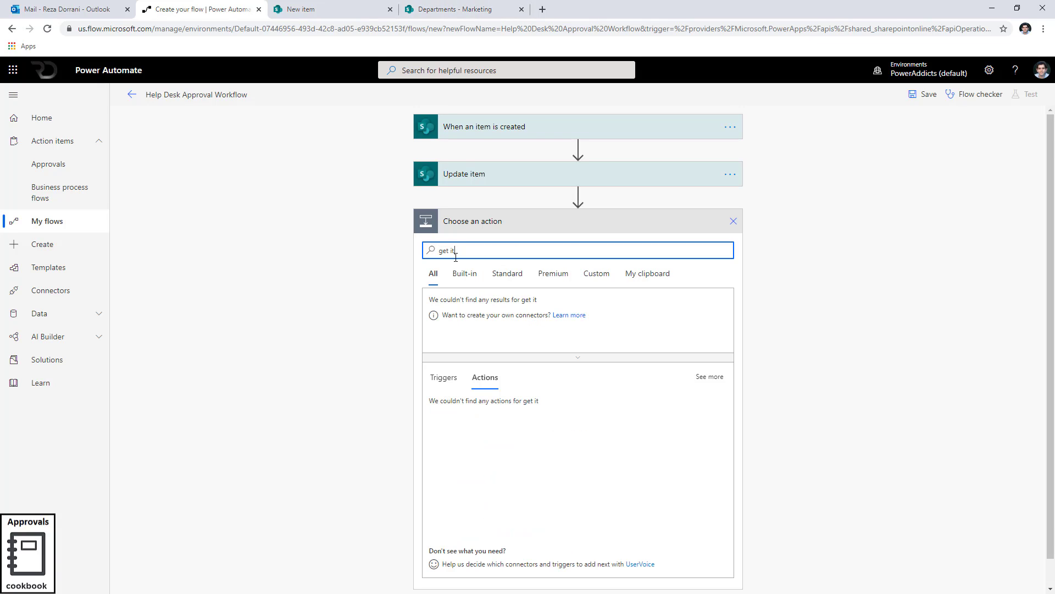
pyautogui.write('ems')
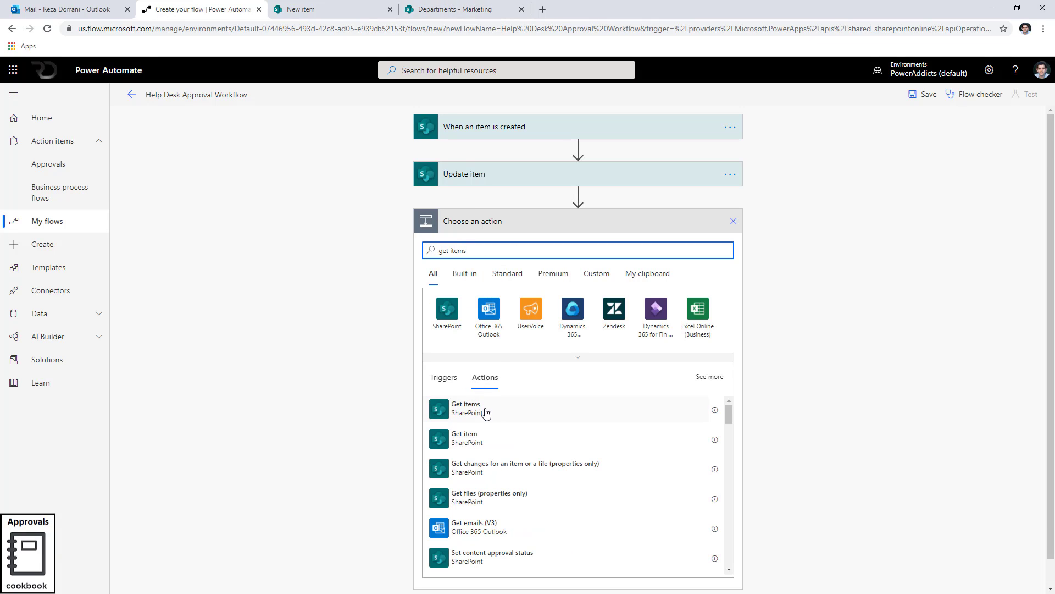
pyautogui.click(486, 411)
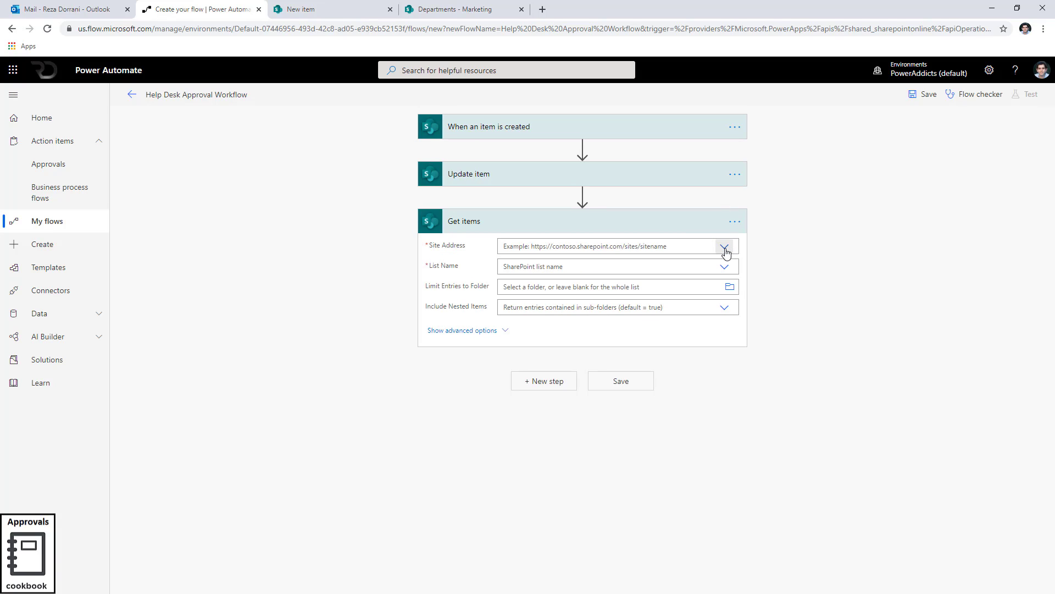
# Set the Get items site address to Help Center and the list to Departments, and show advanced options.
pyautogui.click(724, 250)
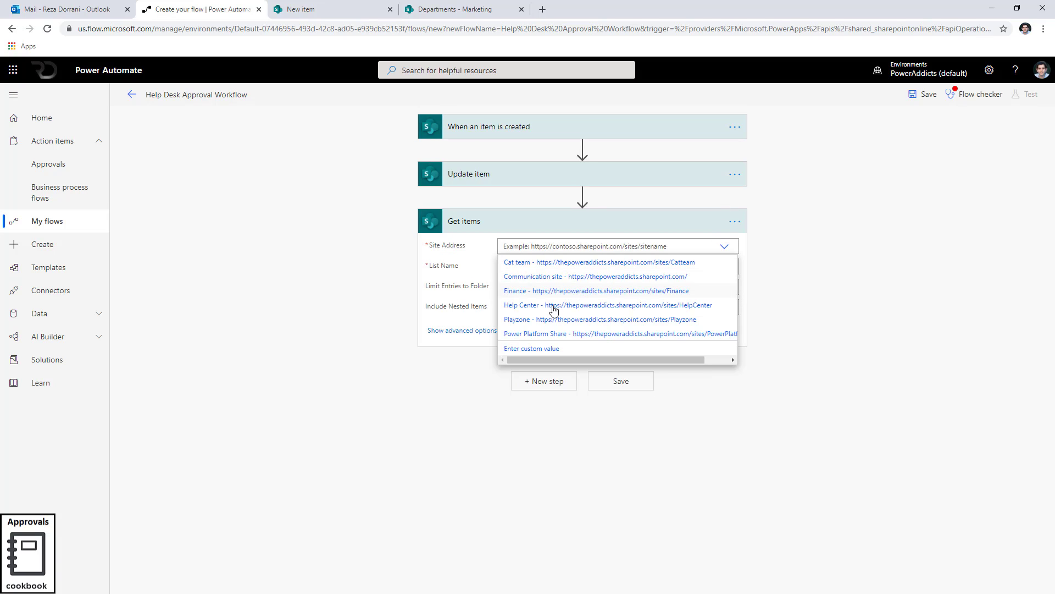
pyautogui.click(549, 309)
pyautogui.click(723, 266)
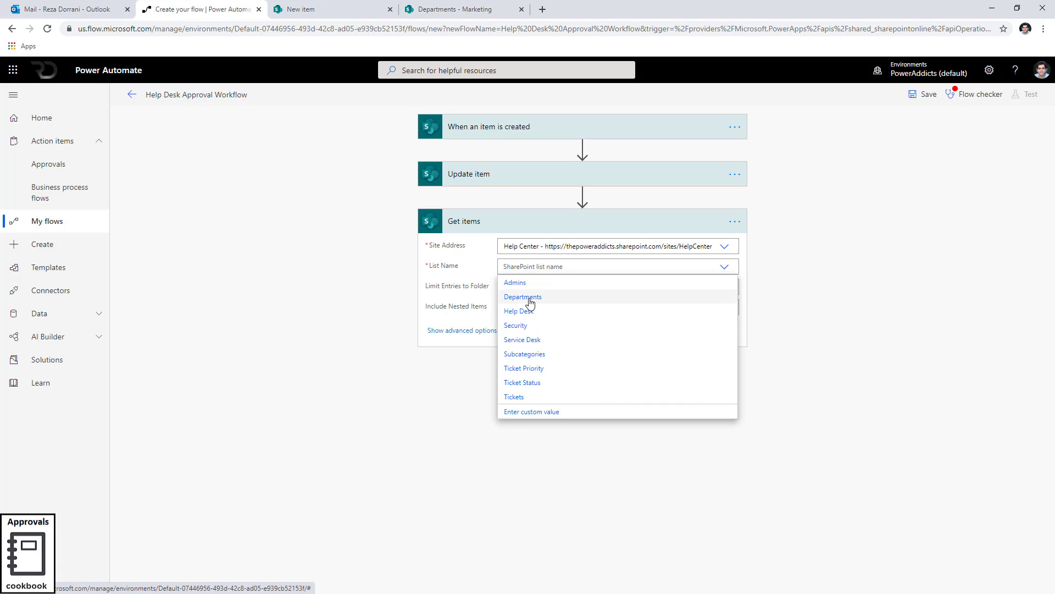
pyautogui.click(530, 296)
pyautogui.click(507, 332)
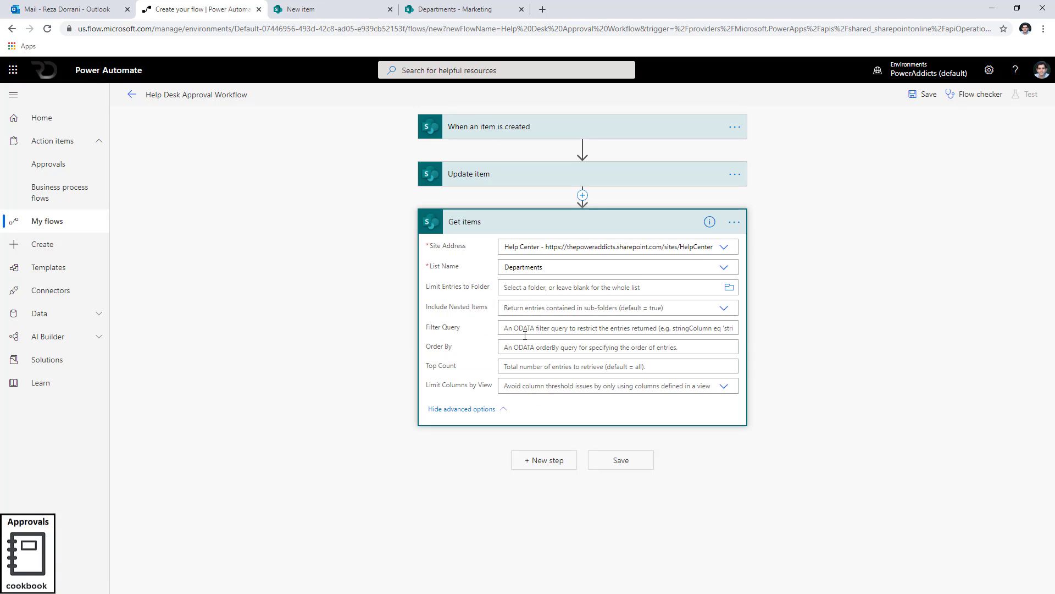
# Set the Filter Query to Title eq '' with the Category Value dynamic content inside the quotes.
pyautogui.click(515, 325)
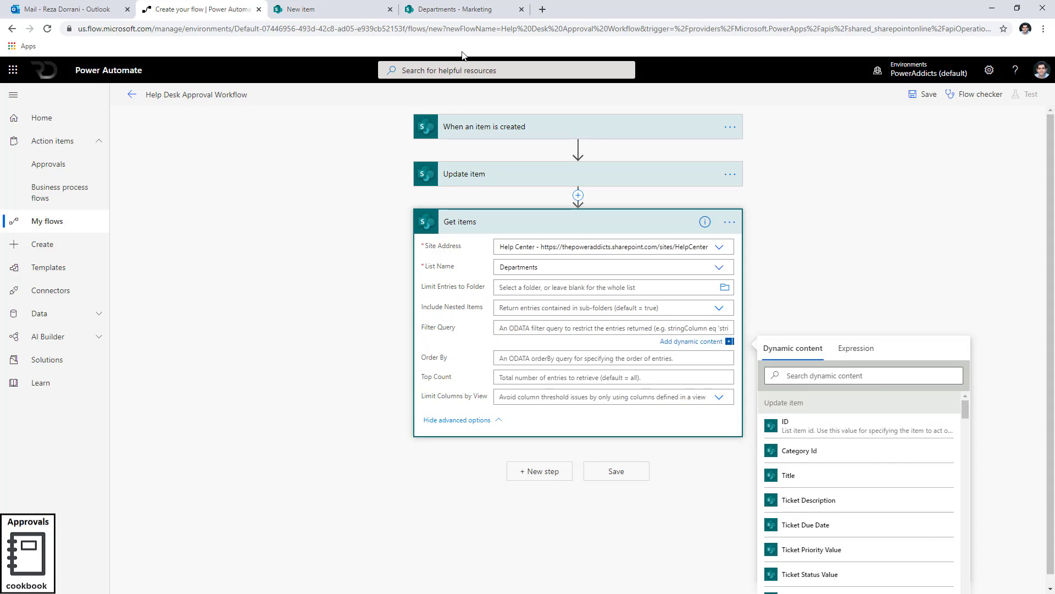
pyautogui.click(455, 10)
pyautogui.write("Title eq '")
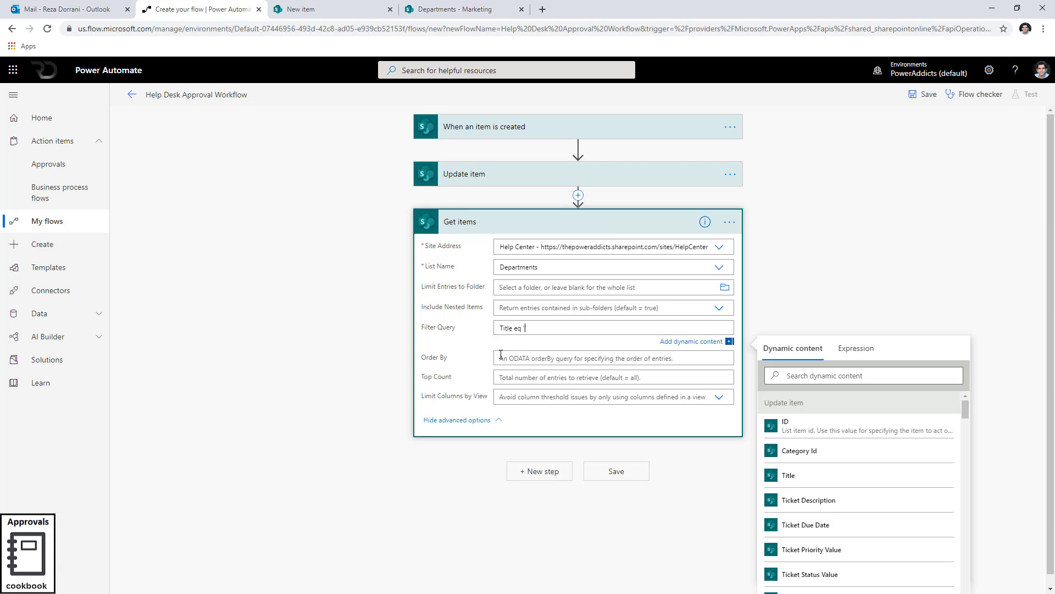
pyautogui.click(855, 376)
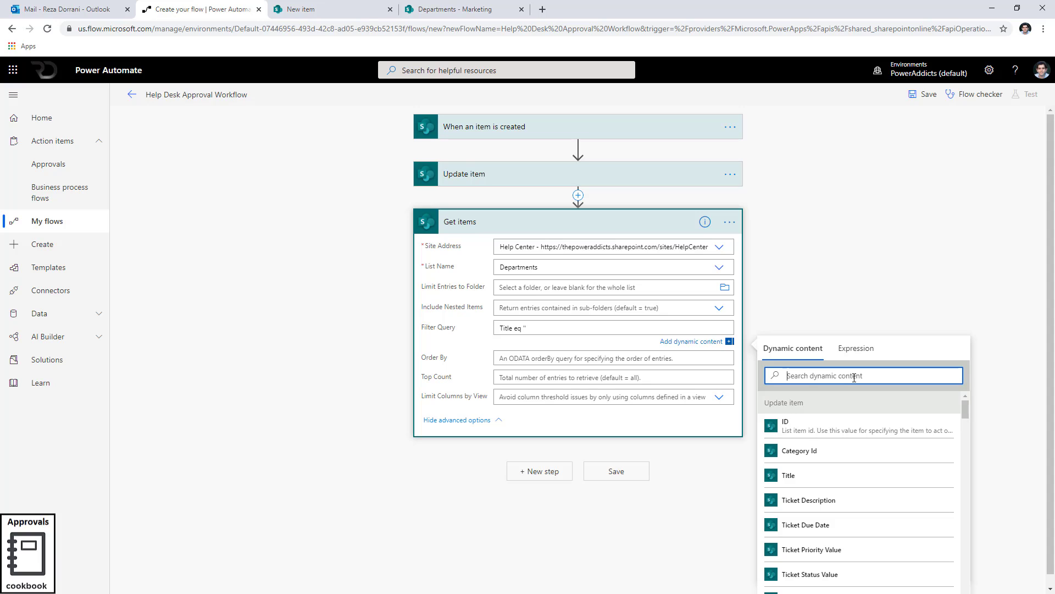
pyautogui.write('categ')
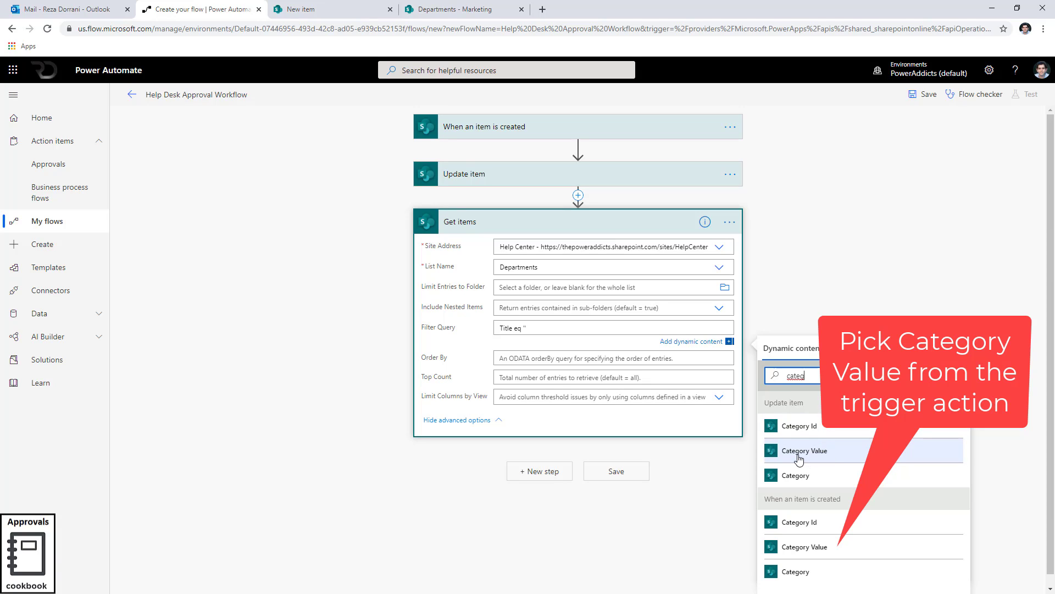
pyautogui.click(492, 9)
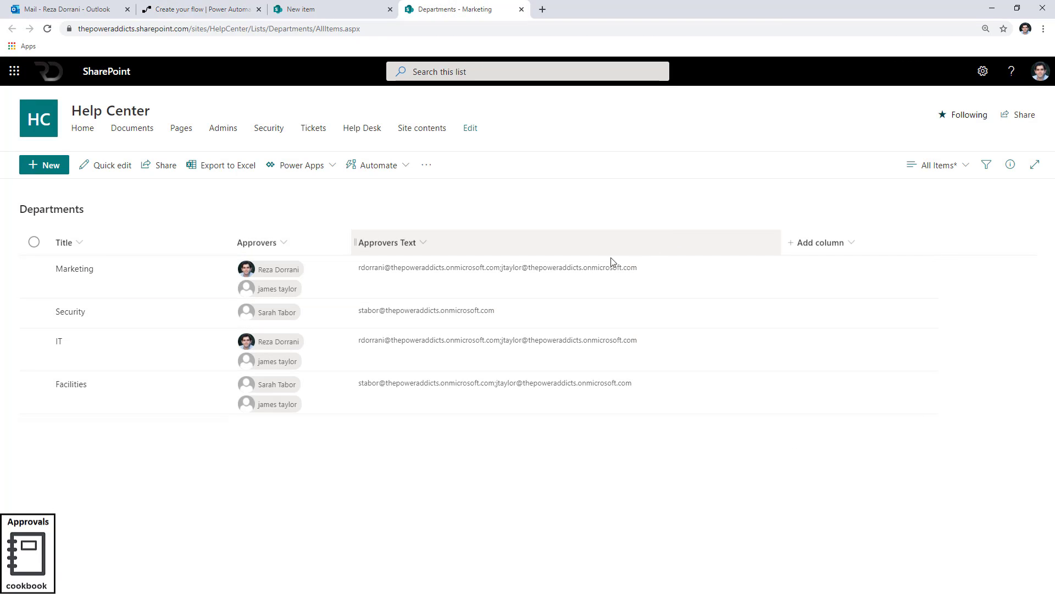
pyautogui.click(197, 8)
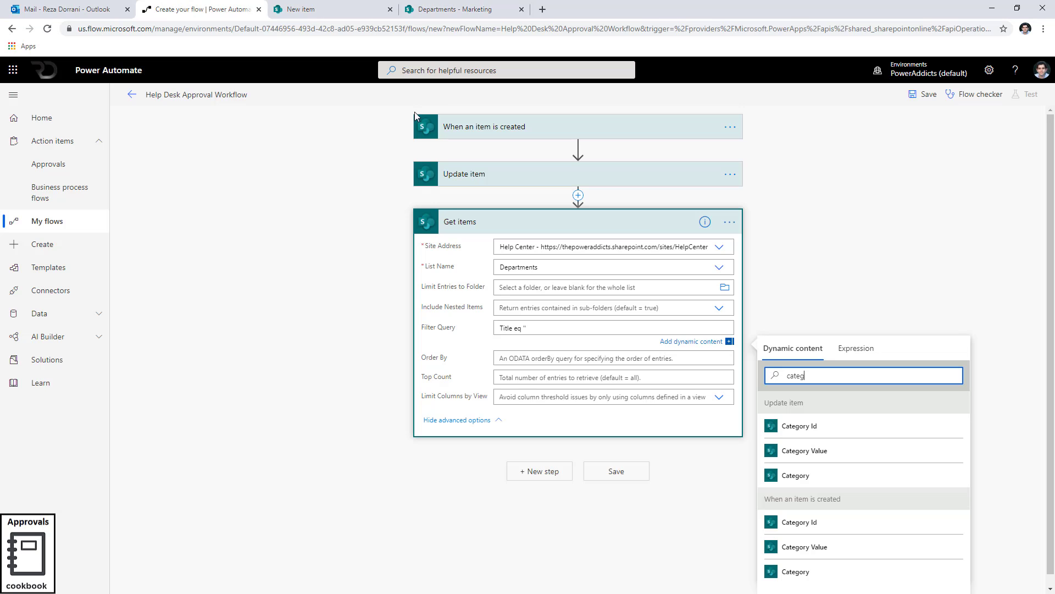
pyautogui.click(857, 453)
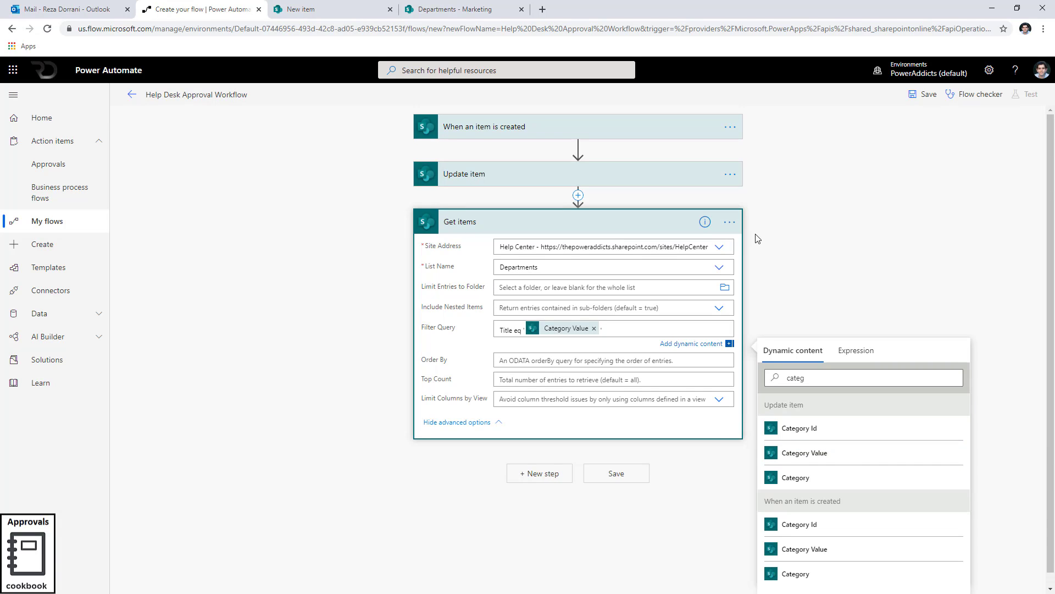
# Rename the Get items action to Get Departments.
pyautogui.click(730, 222)
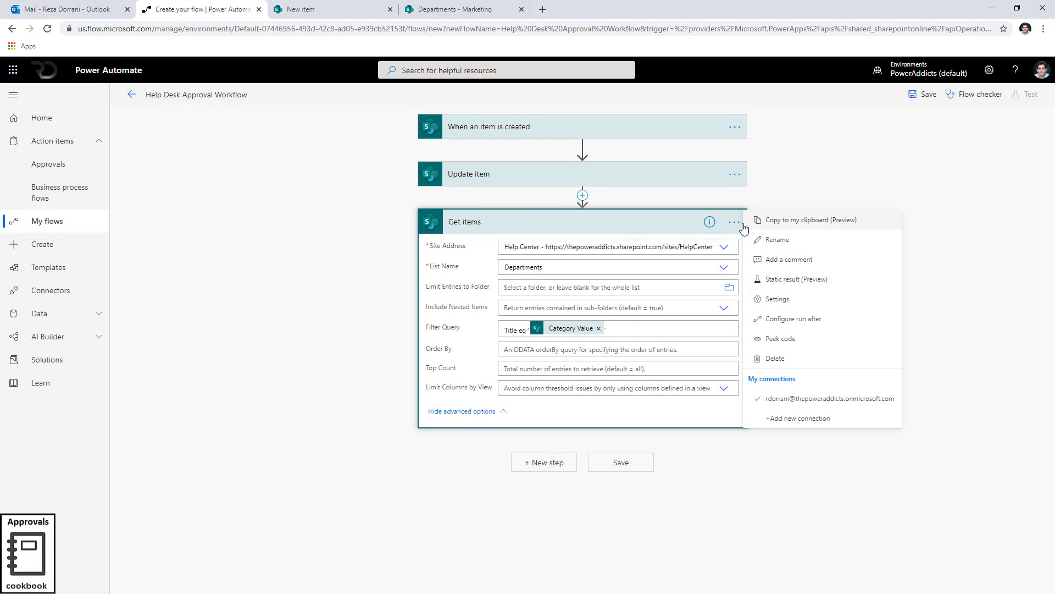
pyautogui.click(767, 241)
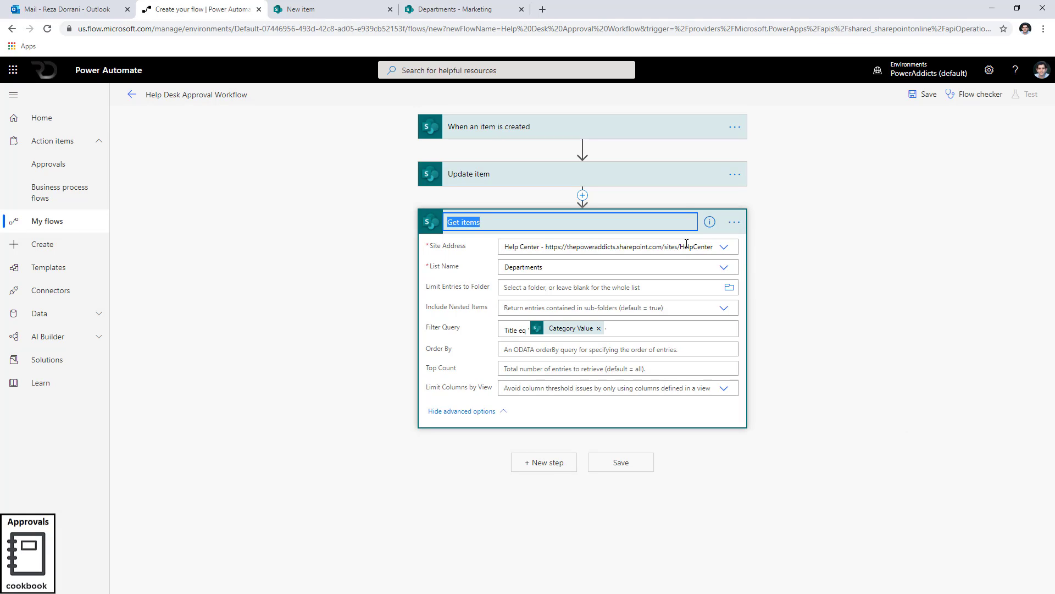
pyautogui.write('Get Departments')
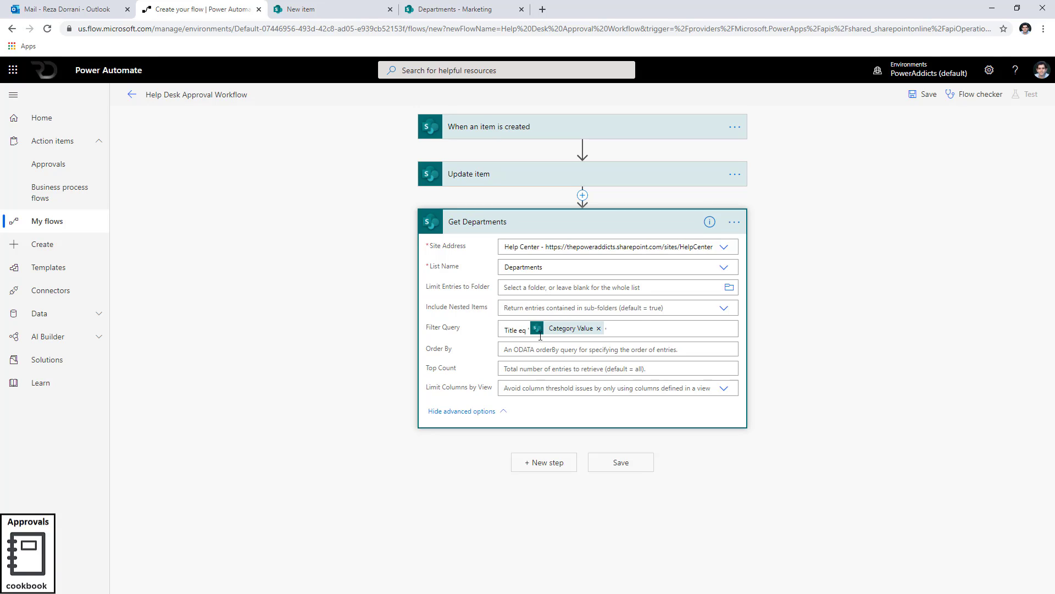
pyautogui.click(508, 229)
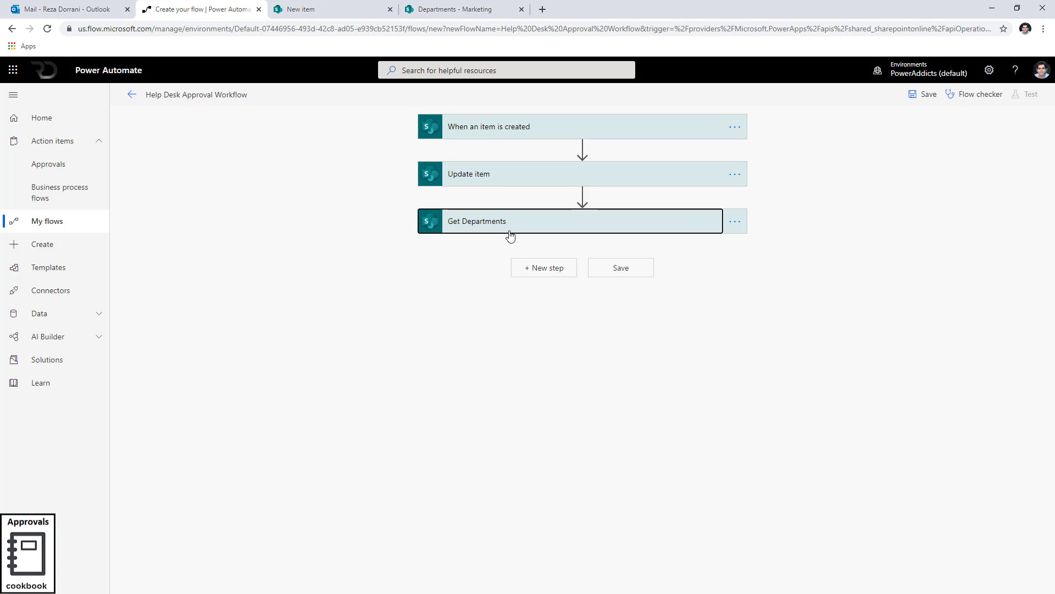
pyautogui.click(510, 235)
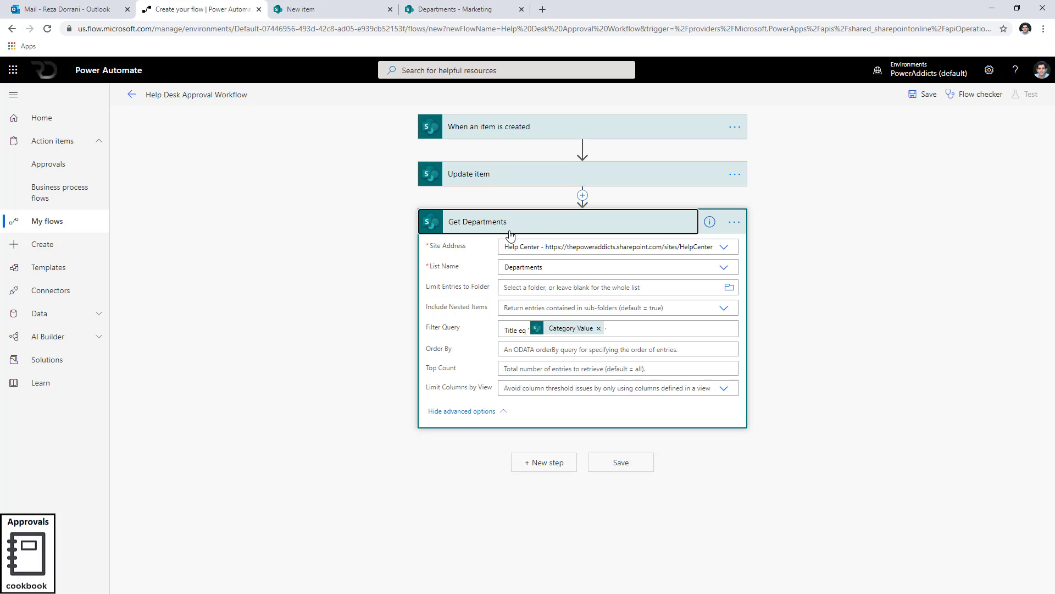
pyautogui.click(456, 9)
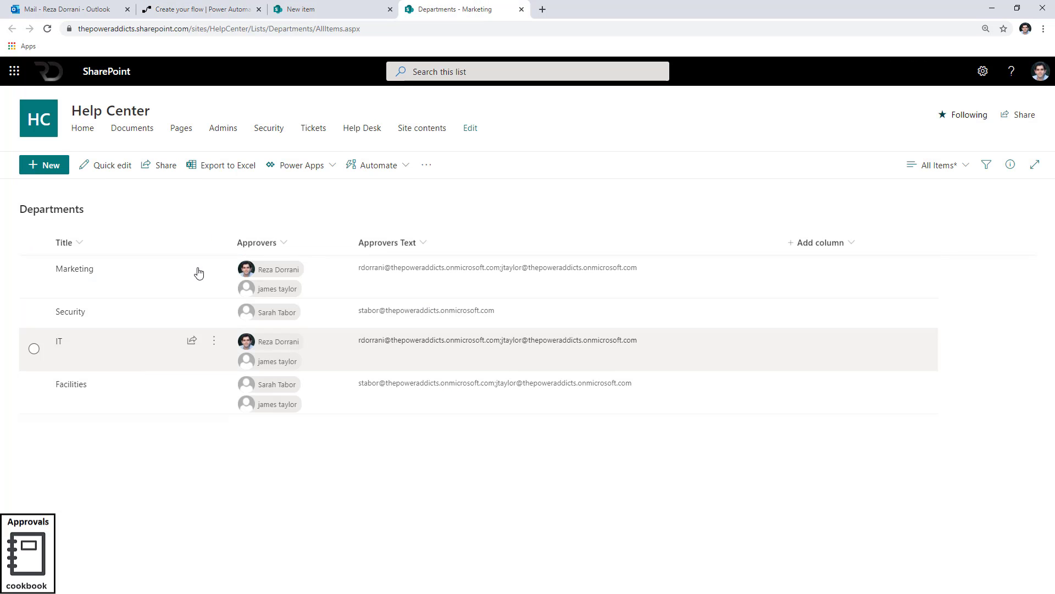
pyautogui.click(159, 5)
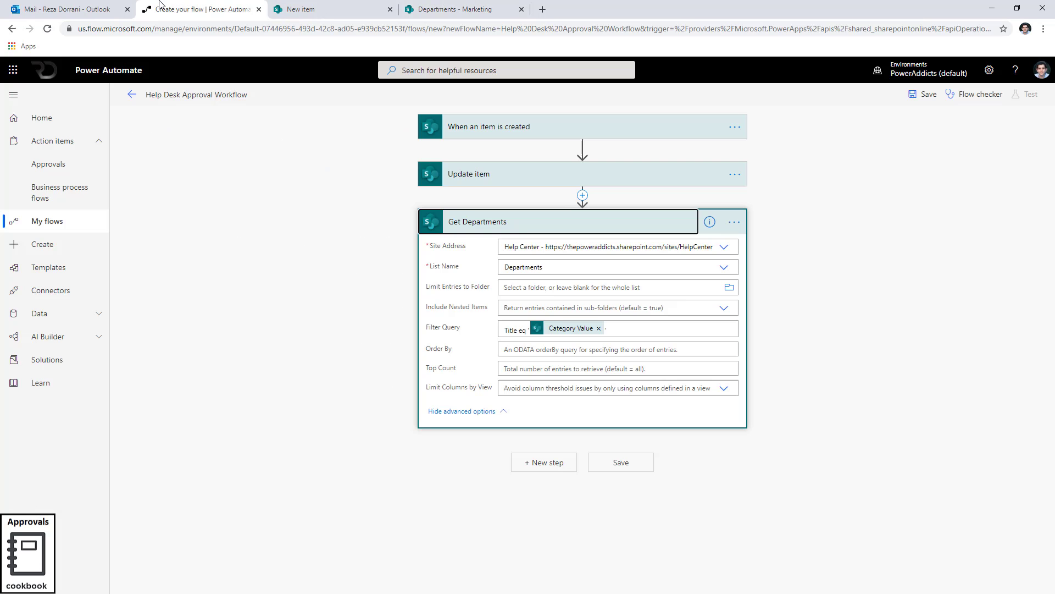
# Add an Initialize variable action named varApprovers with type String.
pyautogui.click(554, 463)
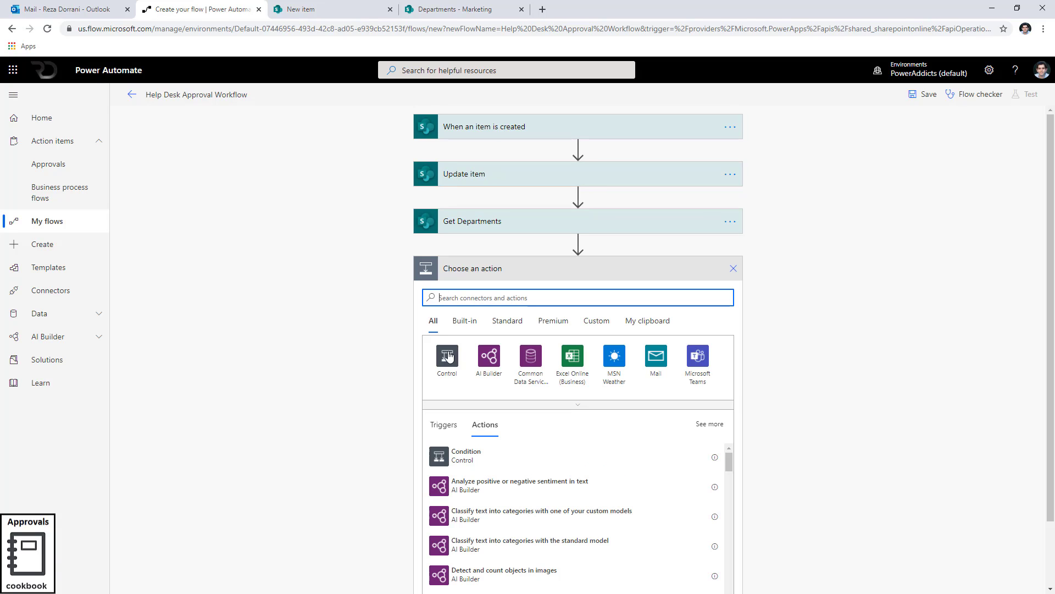
pyautogui.write('initiali')
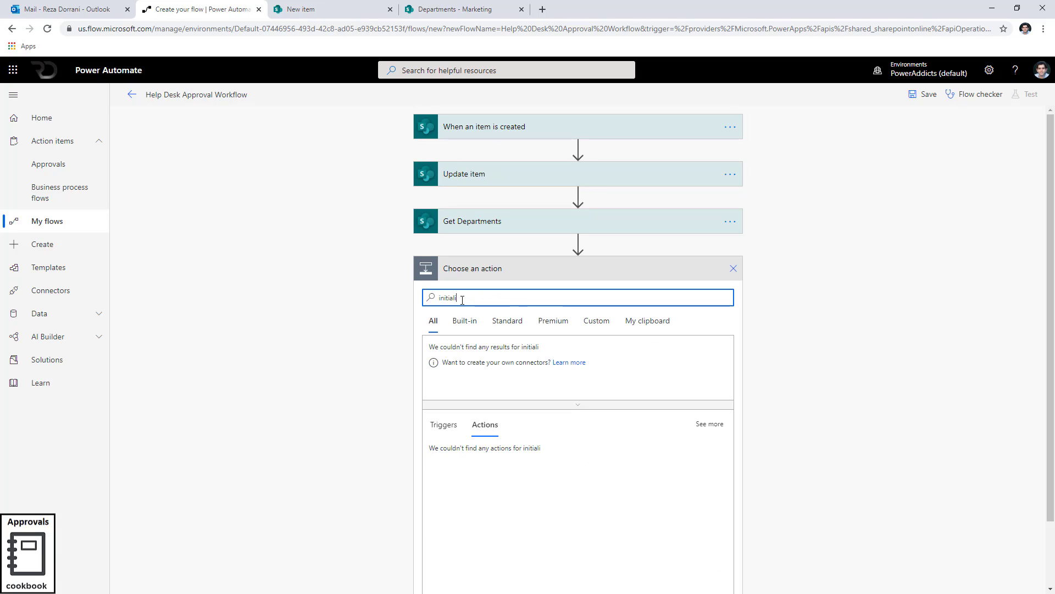
pyautogui.write('ze')
pyautogui.click(476, 469)
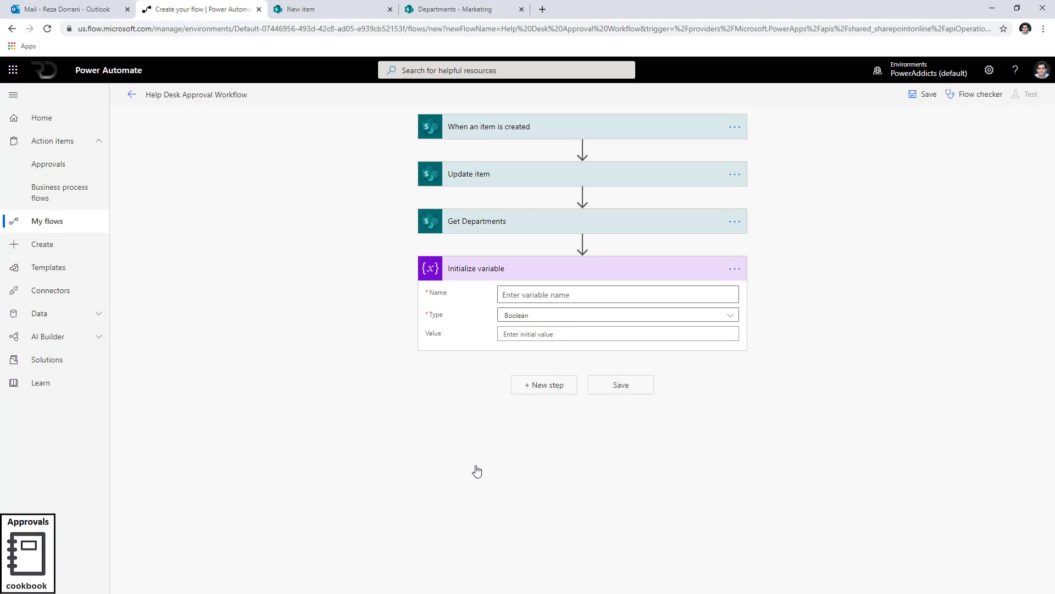
pyautogui.click(566, 296)
pyautogui.write('varApprovers')
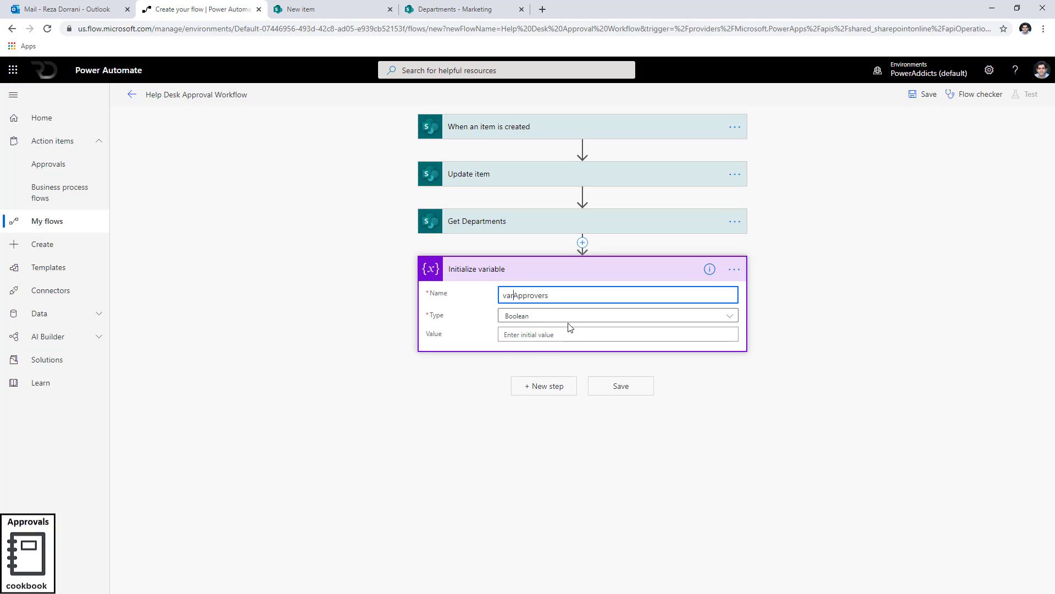
pyautogui.click(532, 317)
pyautogui.click(521, 391)
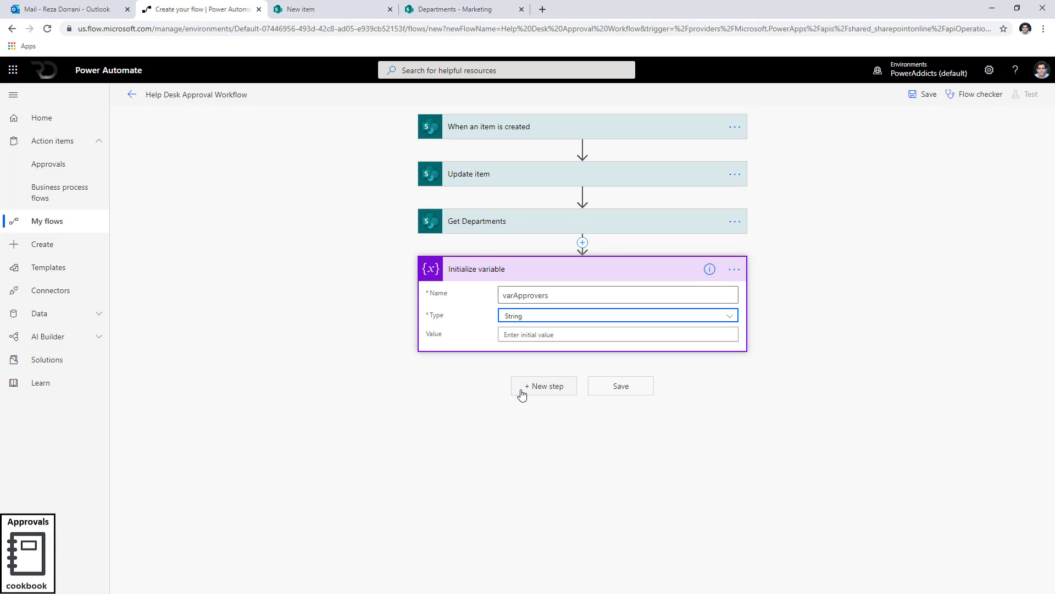
# Rename the variable action to Approvers and move it directly below the trigger.
pyautogui.click(735, 269)
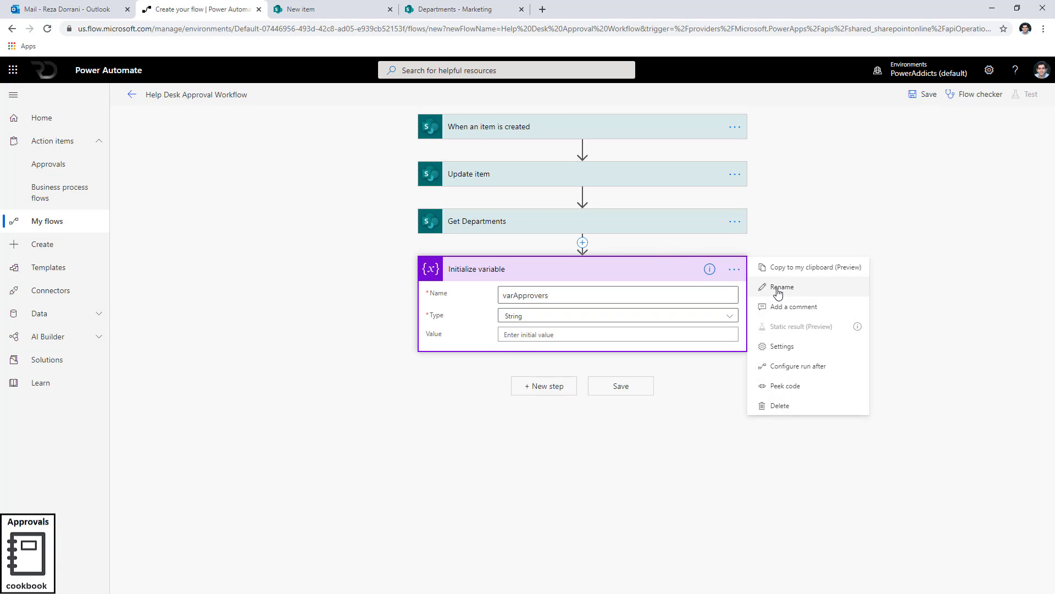
pyautogui.click(778, 287)
pyautogui.write('Approvers')
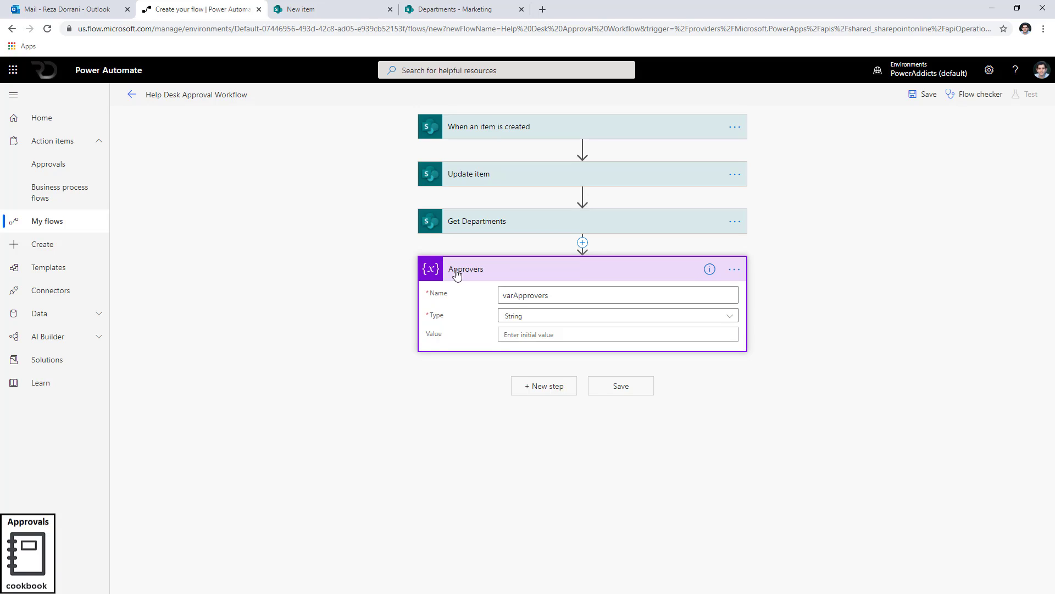
pyautogui.moveTo(483, 274); pyautogui.dragTo(484, 153)
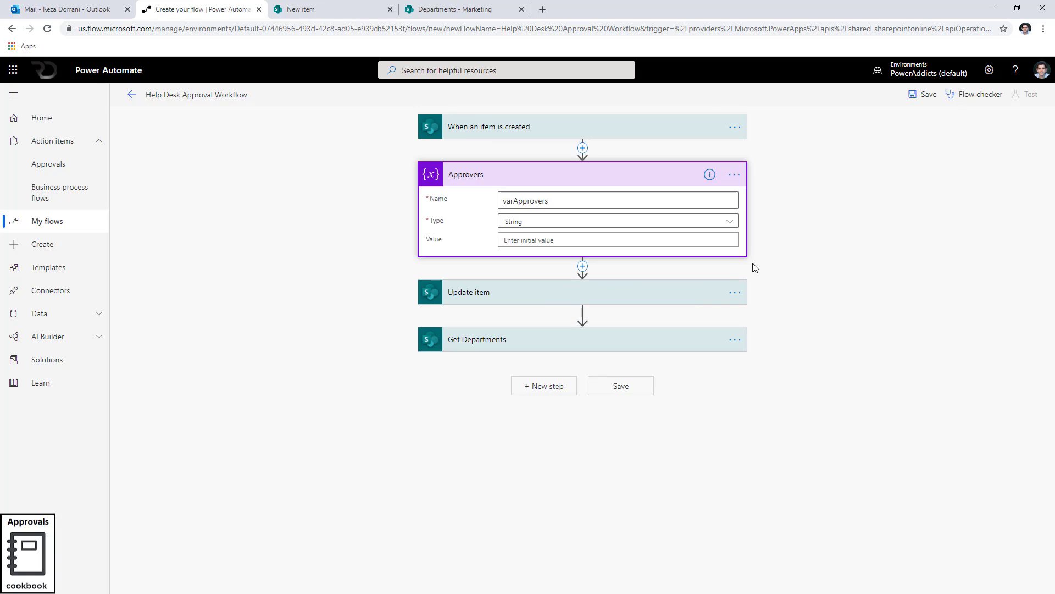
# Add a Set variable action after Get Departments and choose the varApprovers variable.
pyautogui.click(541, 386)
pyautogui.write('set va')
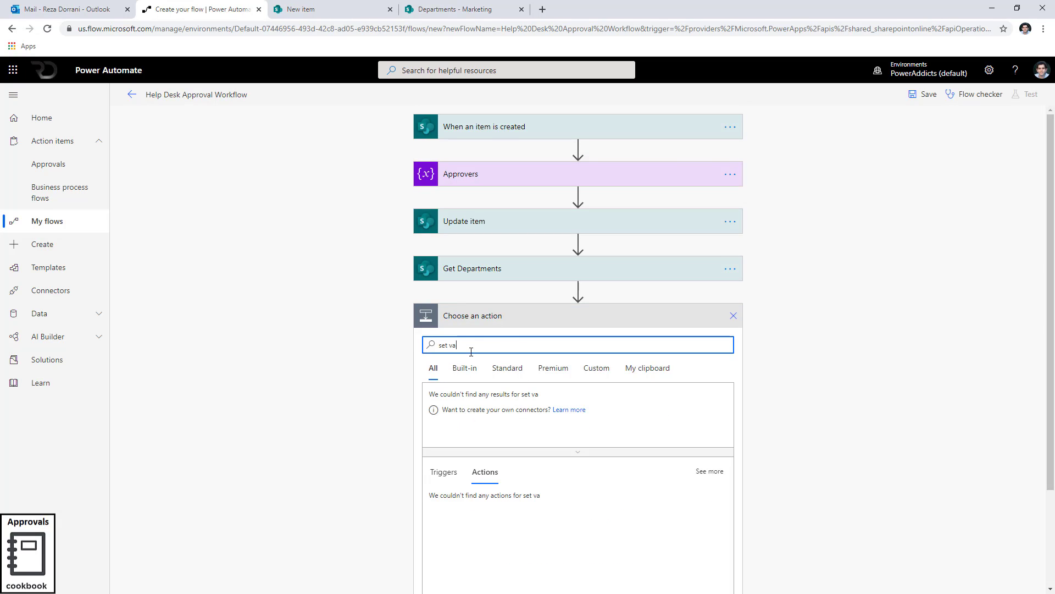
pyautogui.write('riable')
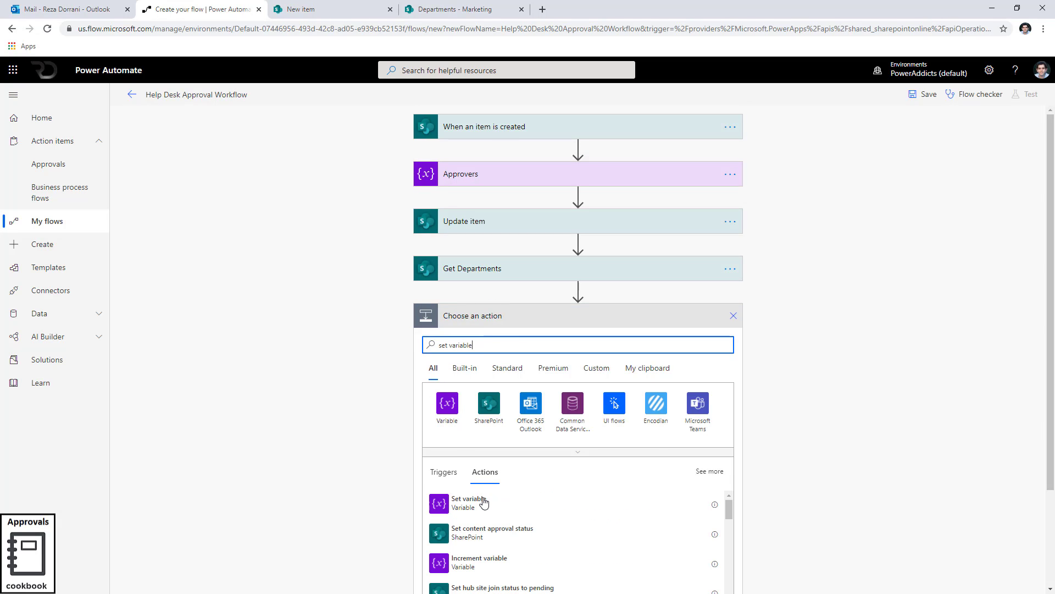
pyautogui.click(485, 505)
pyautogui.click(709, 343)
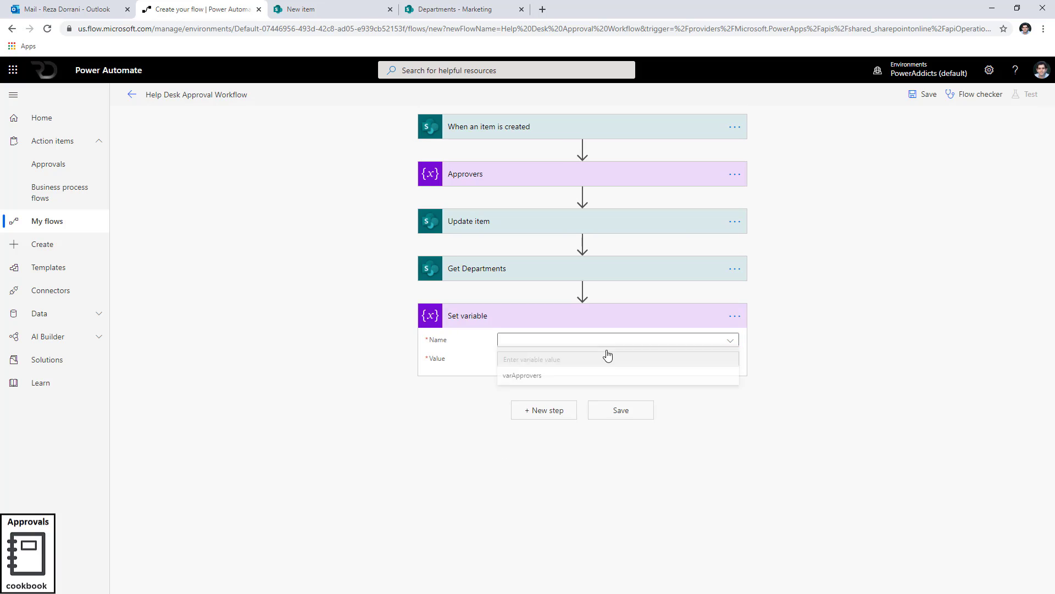
pyautogui.click(513, 376)
# Set the variable's value to the Get Departments Approvers Text dynamic content, wrapping it in an Apply to each loop.
pyautogui.click(531, 360)
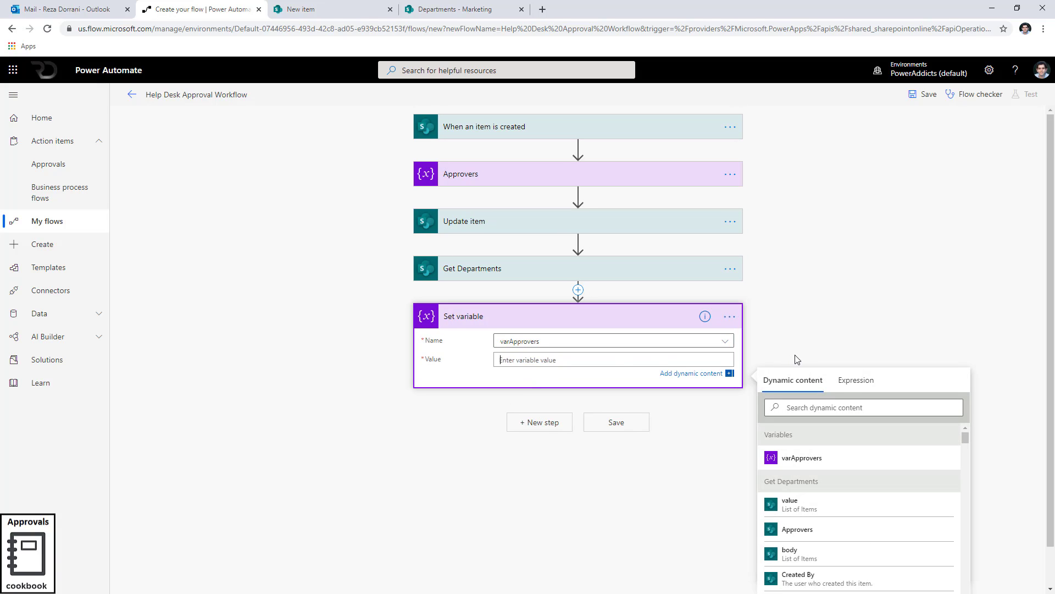
pyautogui.scroll(-1, 797, 363)
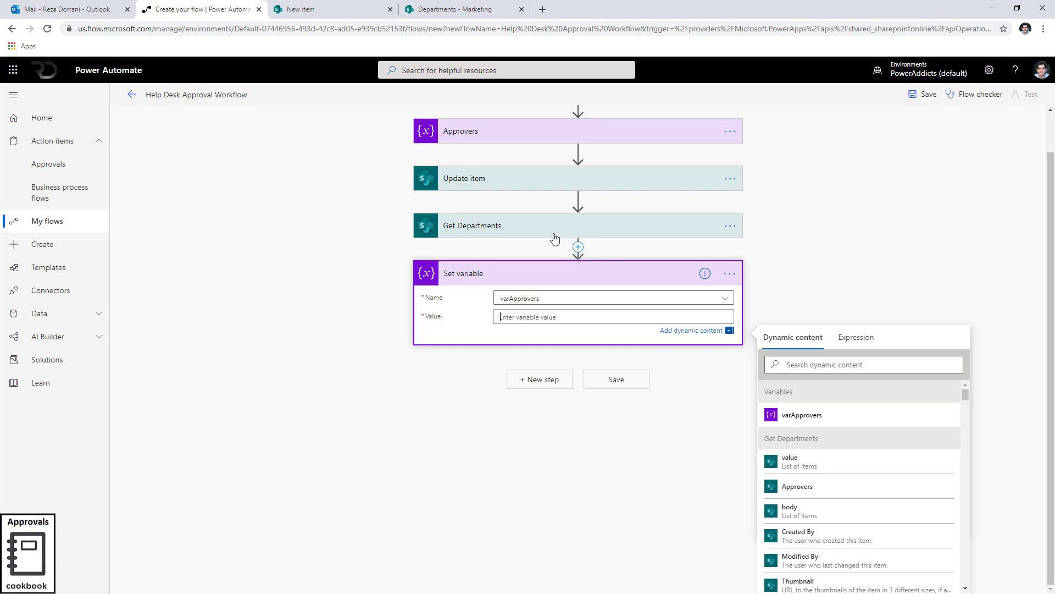
pyautogui.scroll(-3, 814, 502)
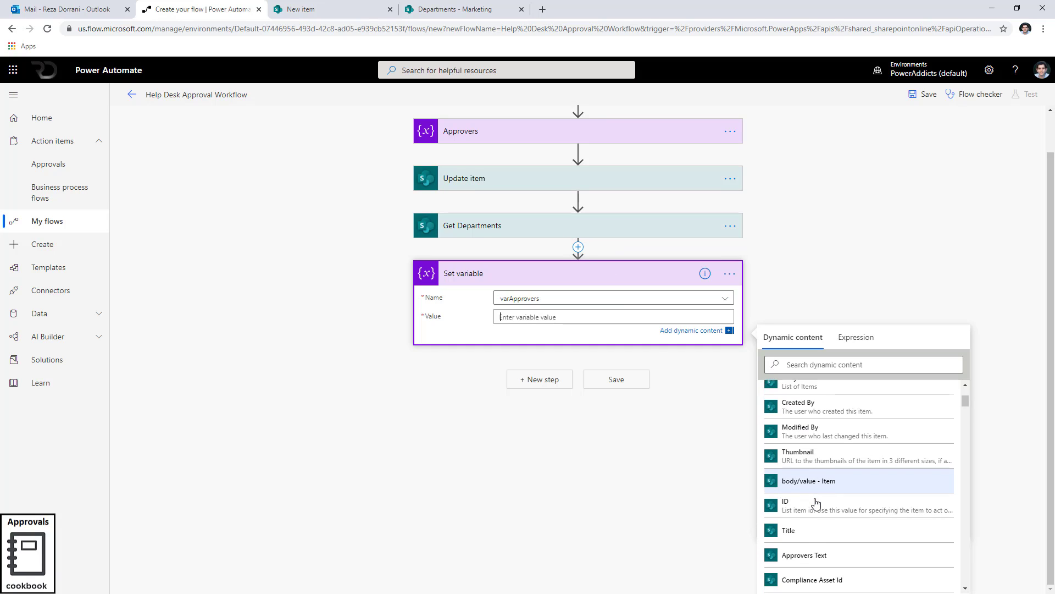
pyautogui.scroll(-2, 816, 504)
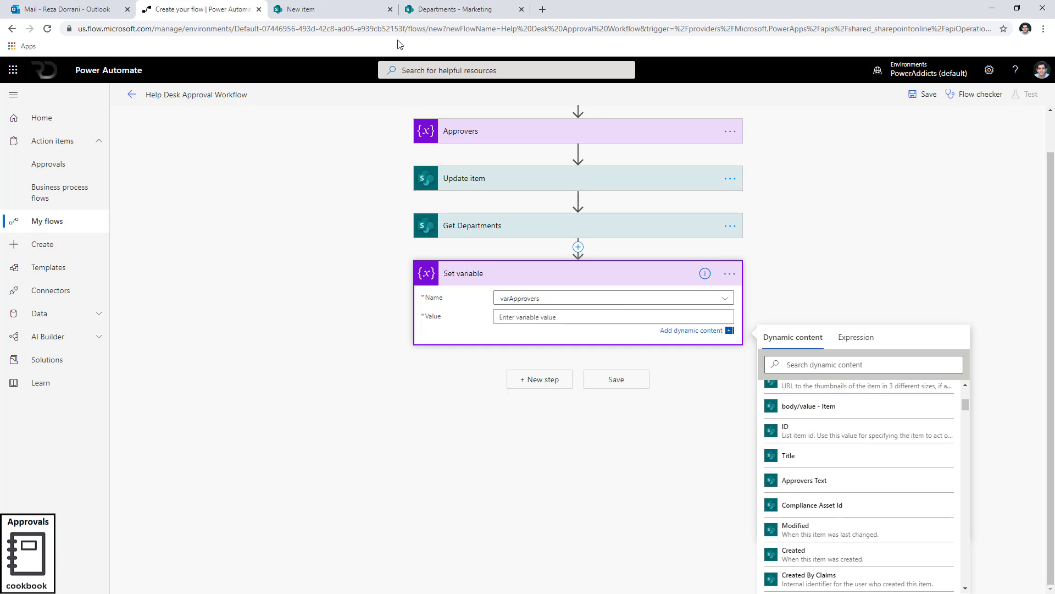
pyautogui.click(456, 10)
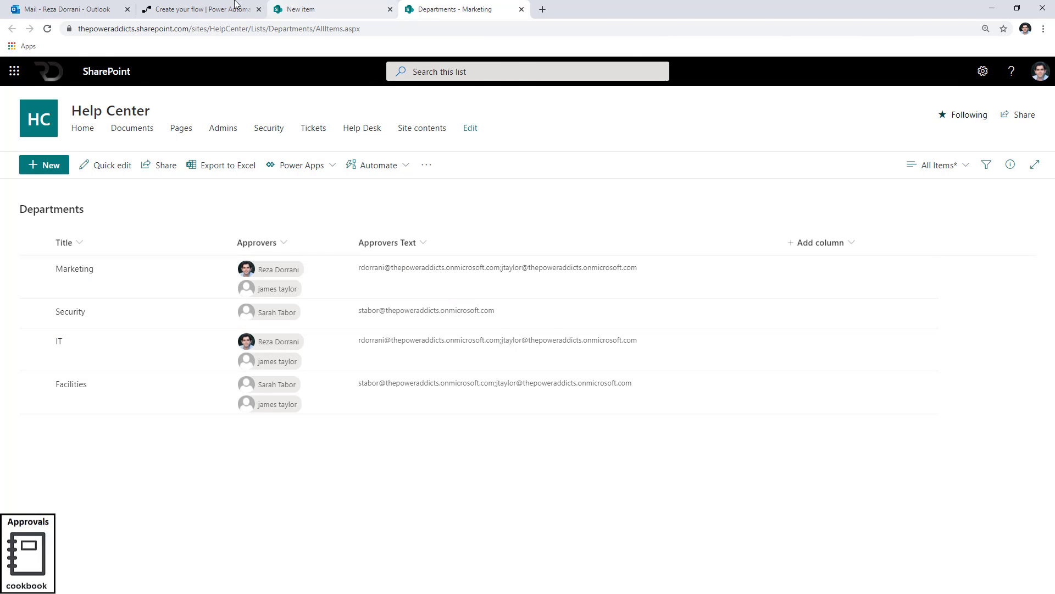
pyautogui.click(198, 9)
pyautogui.click(844, 493)
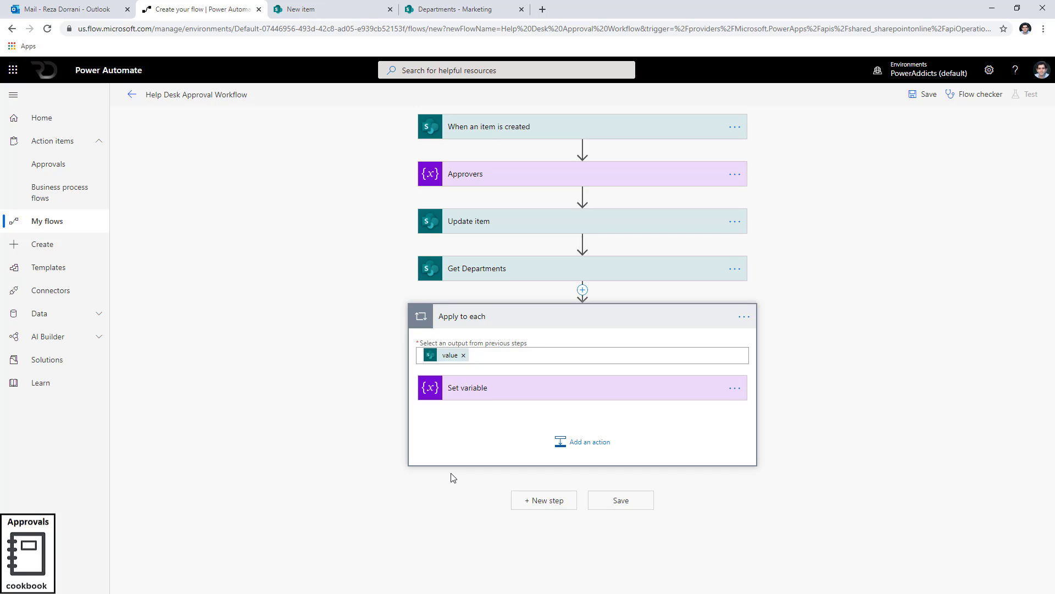
# Review the Set variable settings, the Get Departments filter and the Departments list, then collapse the loop.
pyautogui.click(483, 396)
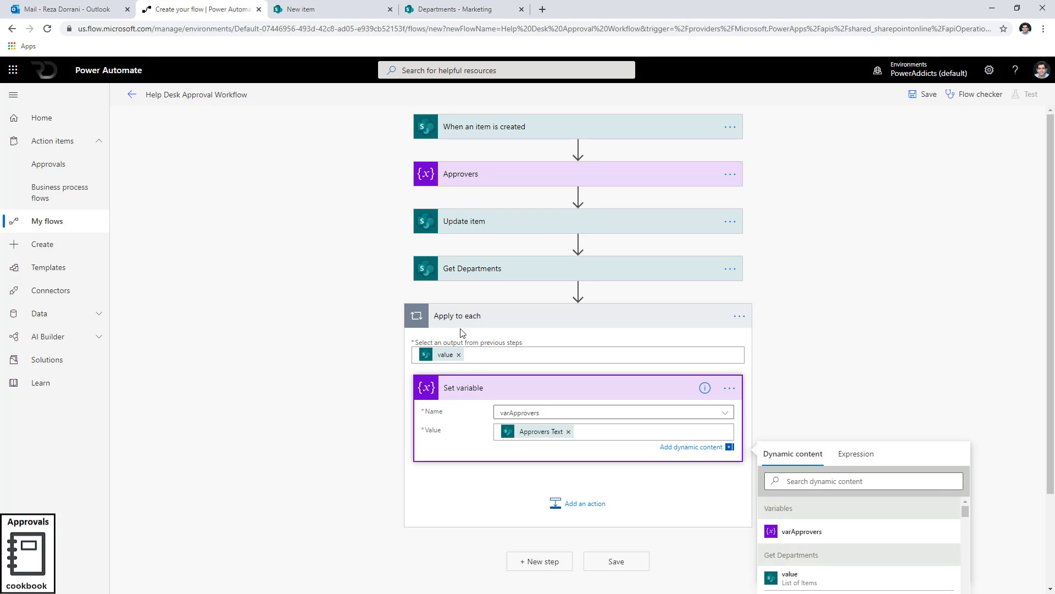
pyautogui.click(463, 269)
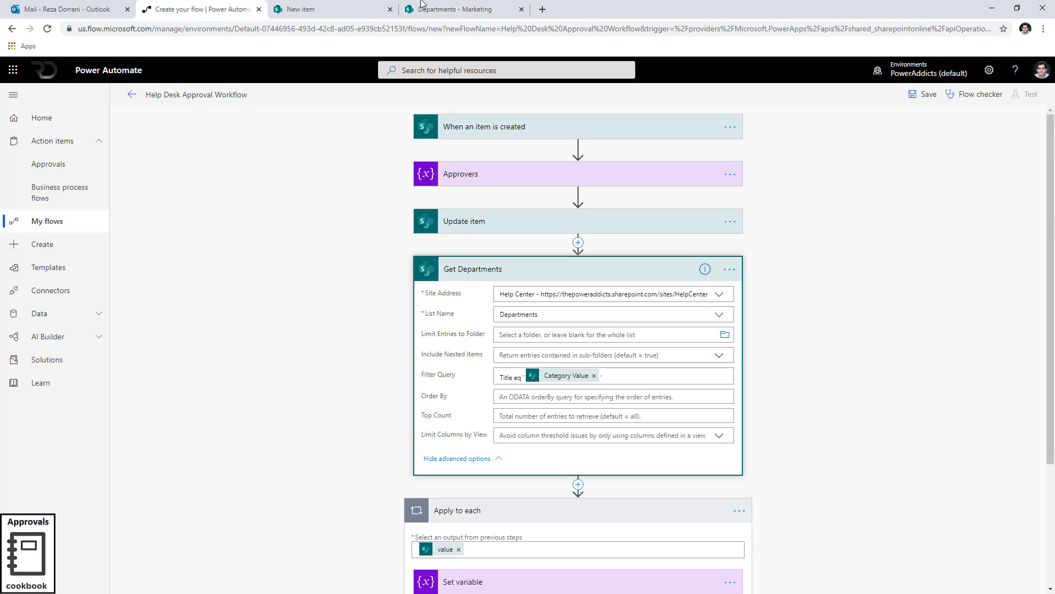
pyautogui.click(451, 9)
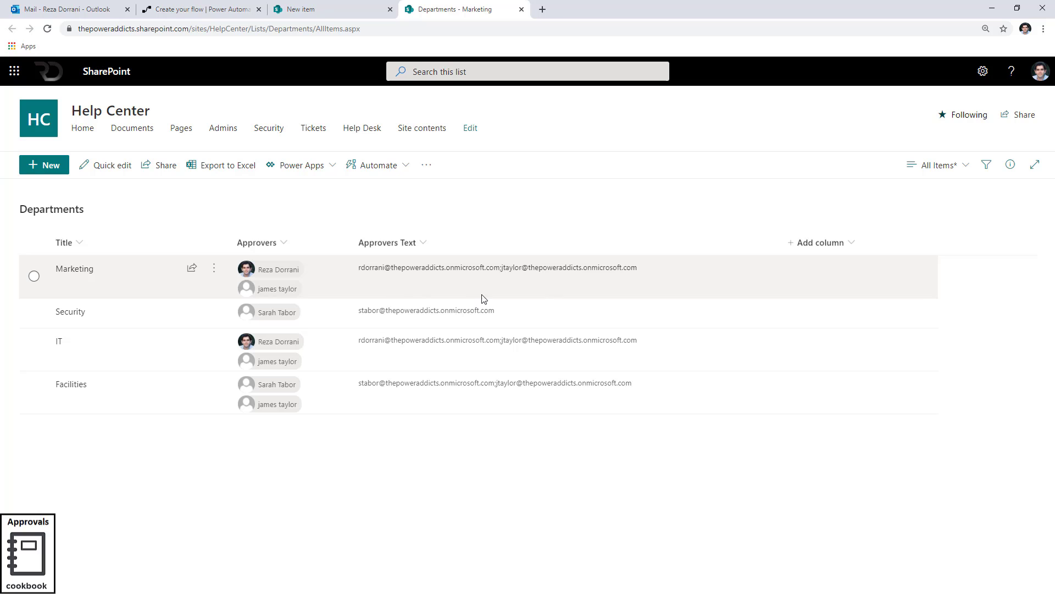
pyautogui.click(246, 13)
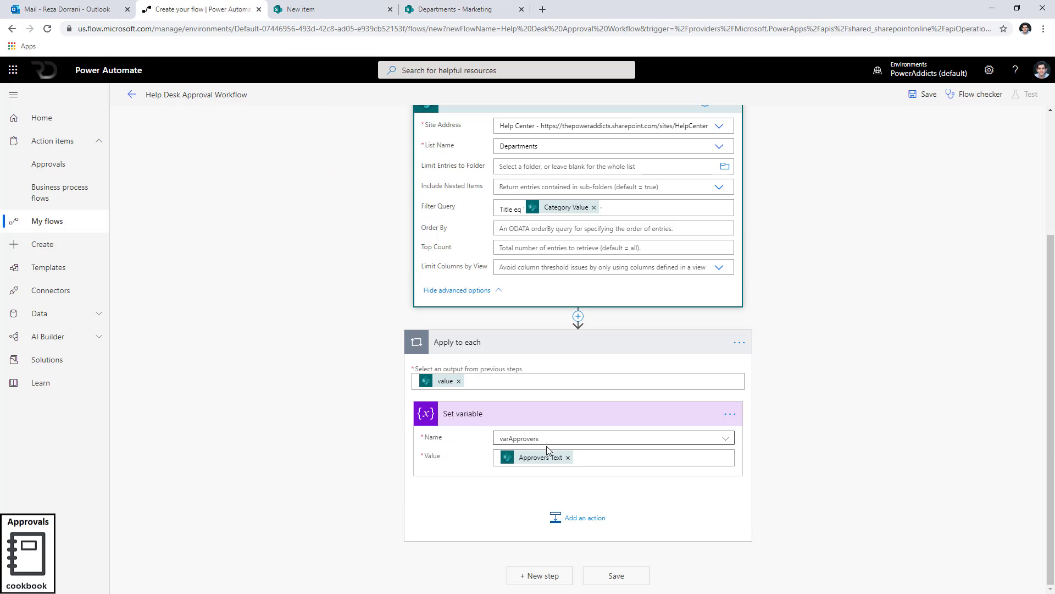
pyautogui.click(490, 350)
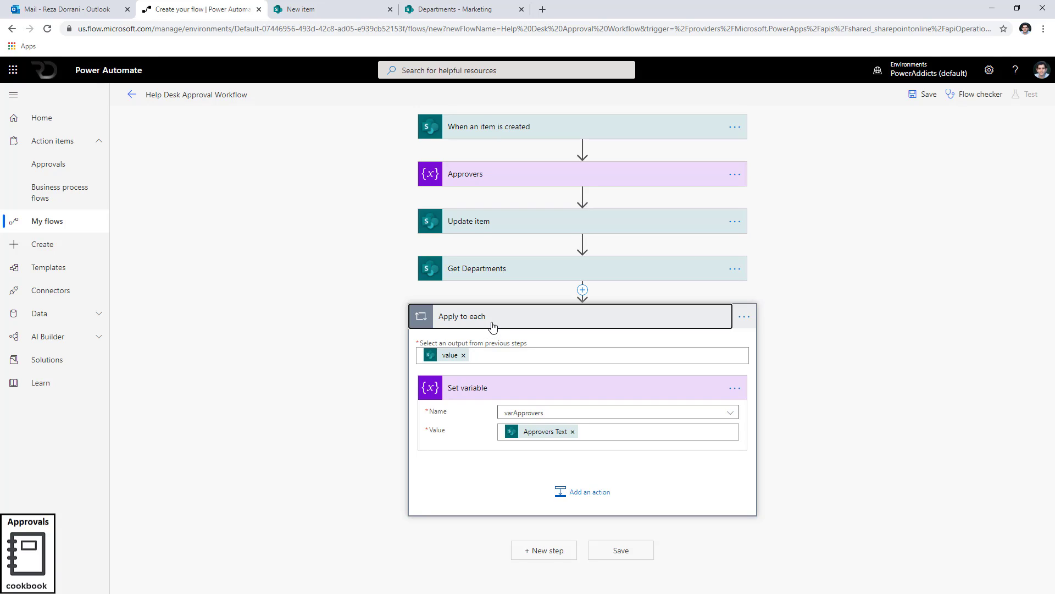
pyautogui.click(492, 327)
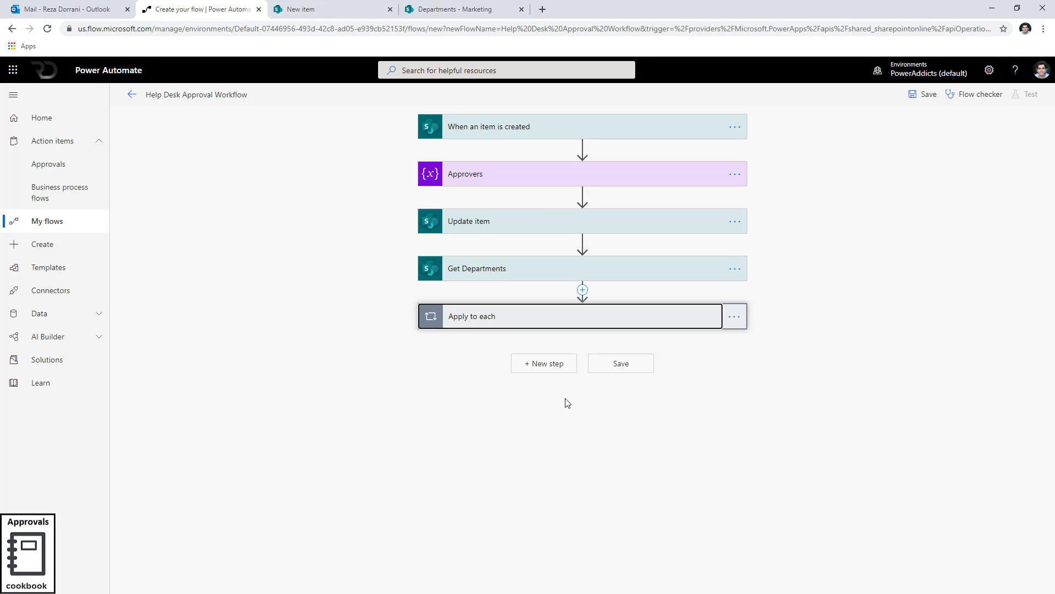
# Add a Start and wait for an approval action with approval type Approve/Reject - First to respond.
pyautogui.click(534, 367)
pyautogui.scroll(-3, 526, 388)
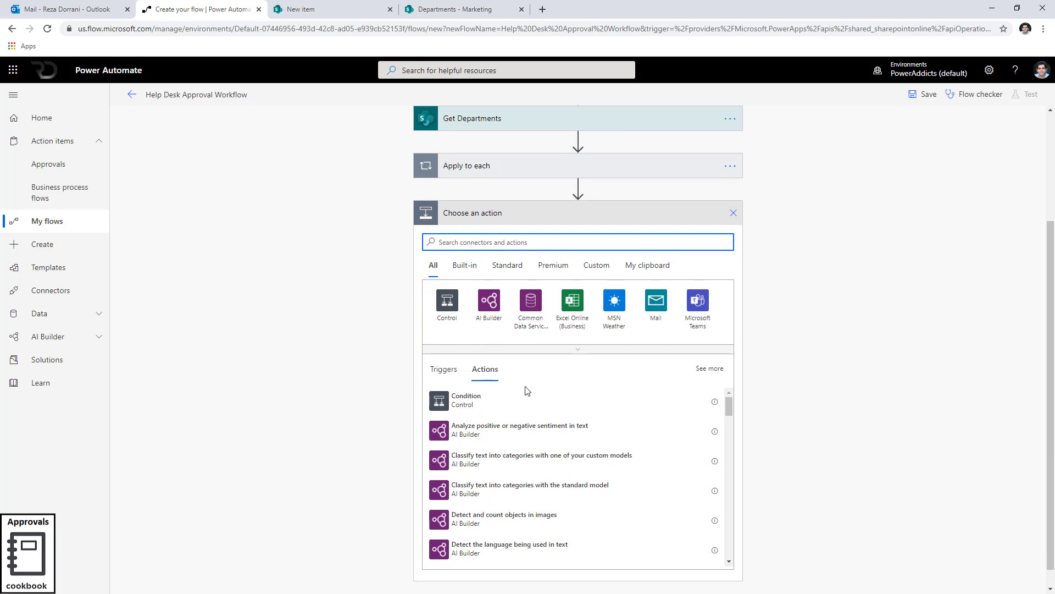
pyautogui.write('create appr')
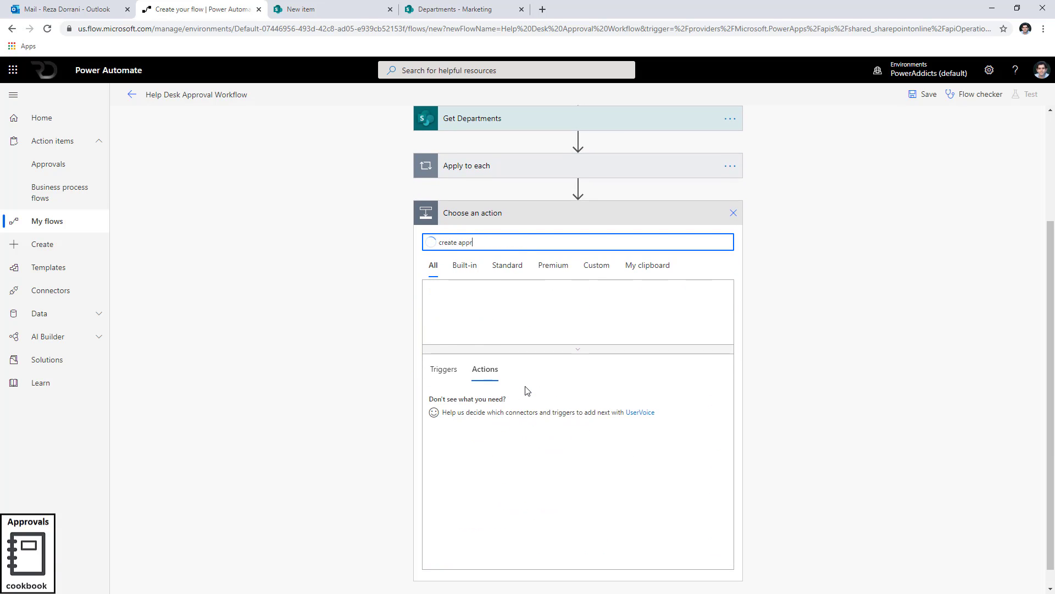
pyautogui.write('oval')
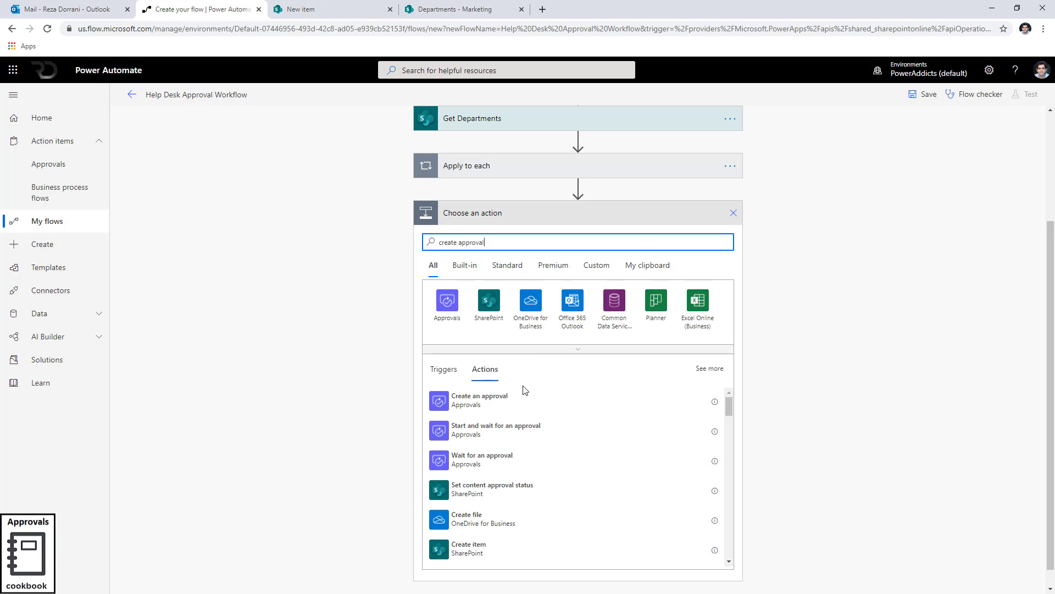
pyautogui.click(520, 431)
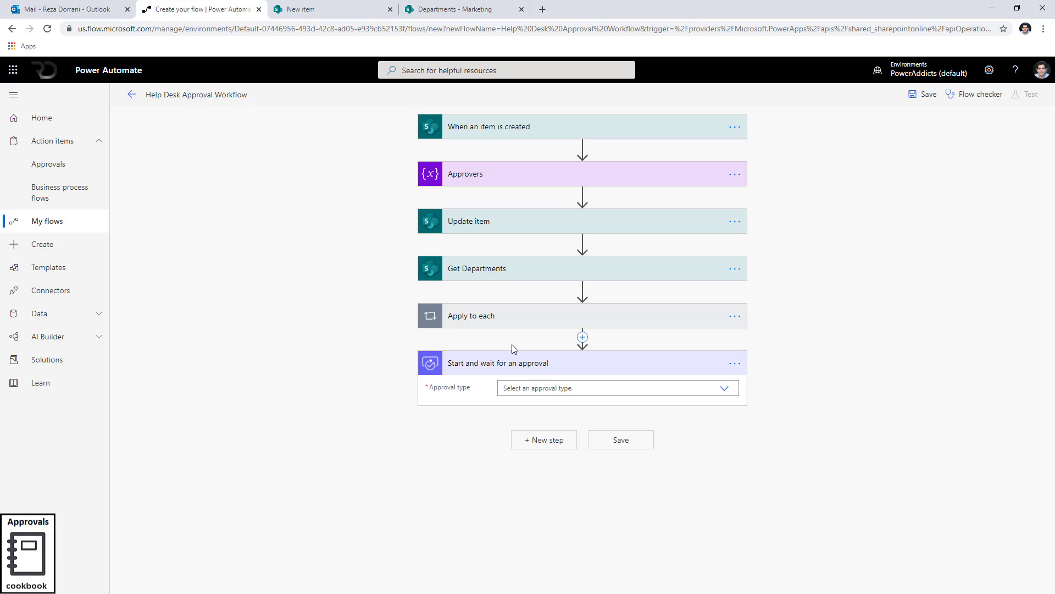
pyautogui.click(717, 394)
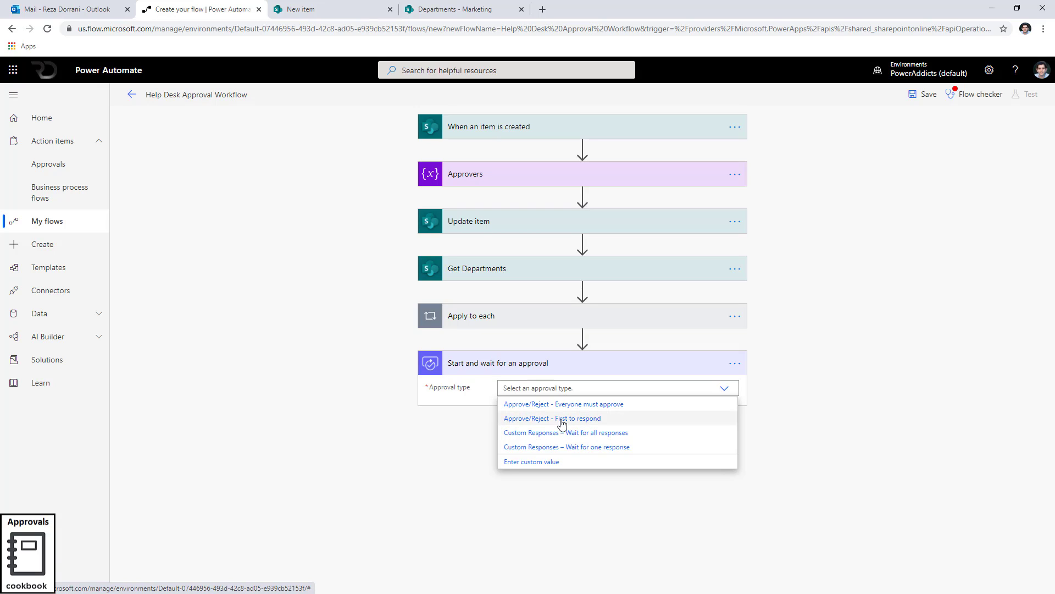
pyautogui.click(561, 420)
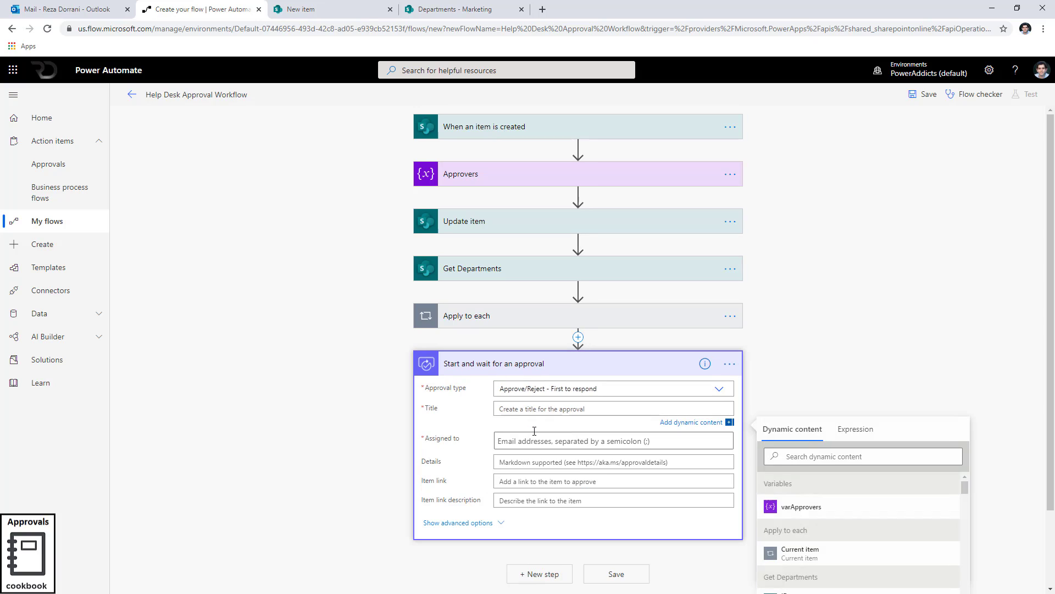
# Set the approval Title to New Request for followed by the trigger item's Title dynamic content.
pyautogui.write('N')
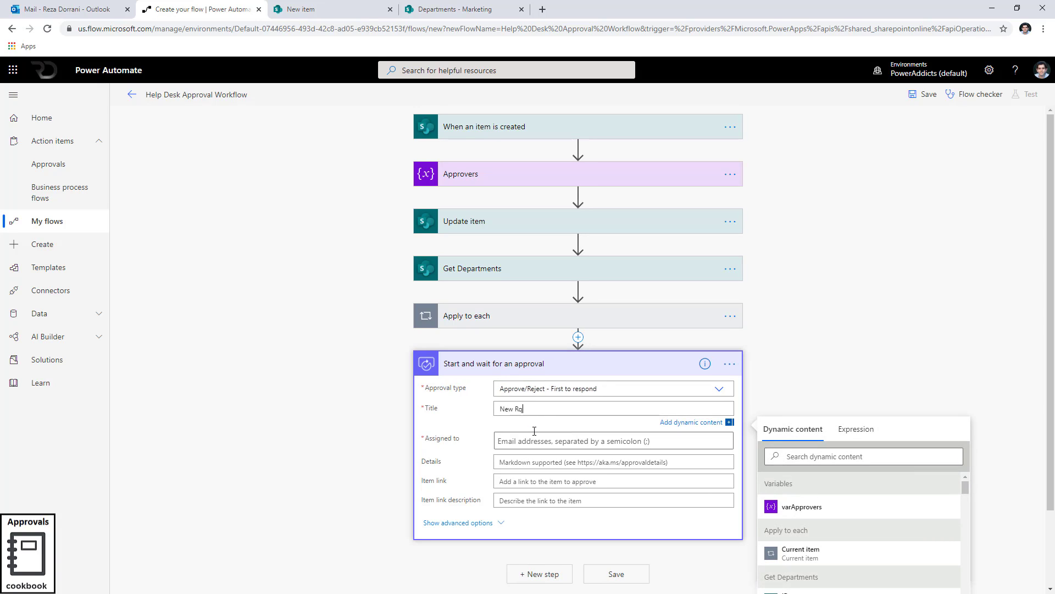
pyautogui.write('ew Request for')
pyautogui.scroll(-2, 714, 395)
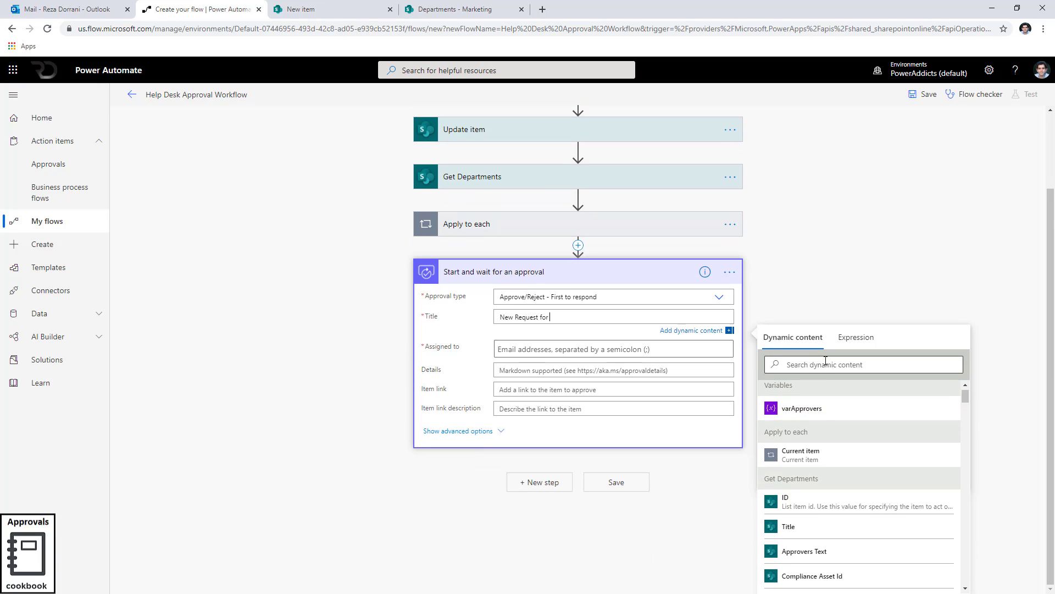
pyautogui.click(826, 361)
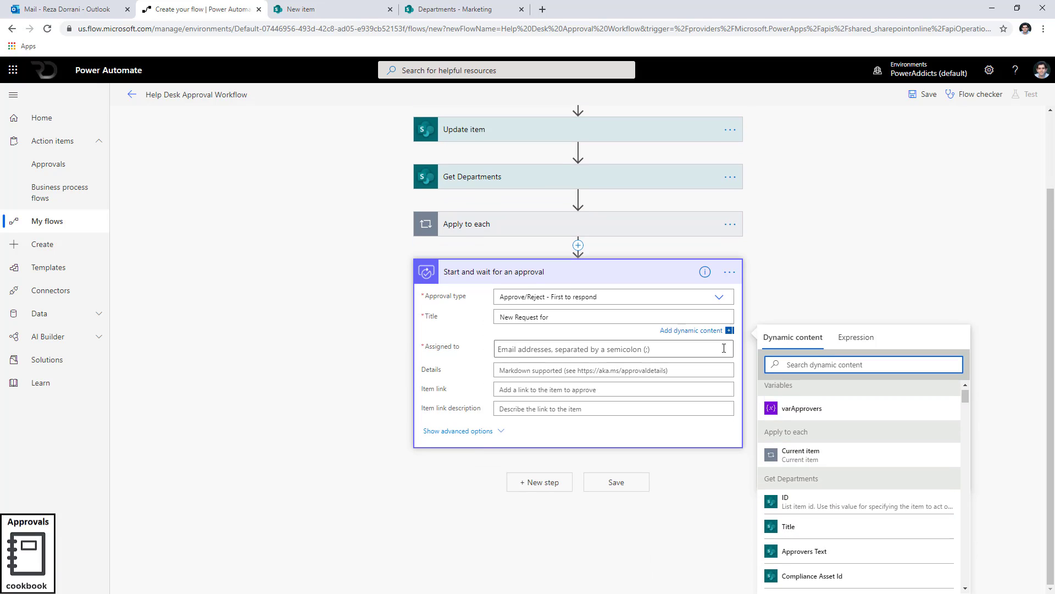
pyautogui.scroll(2, 578, 204)
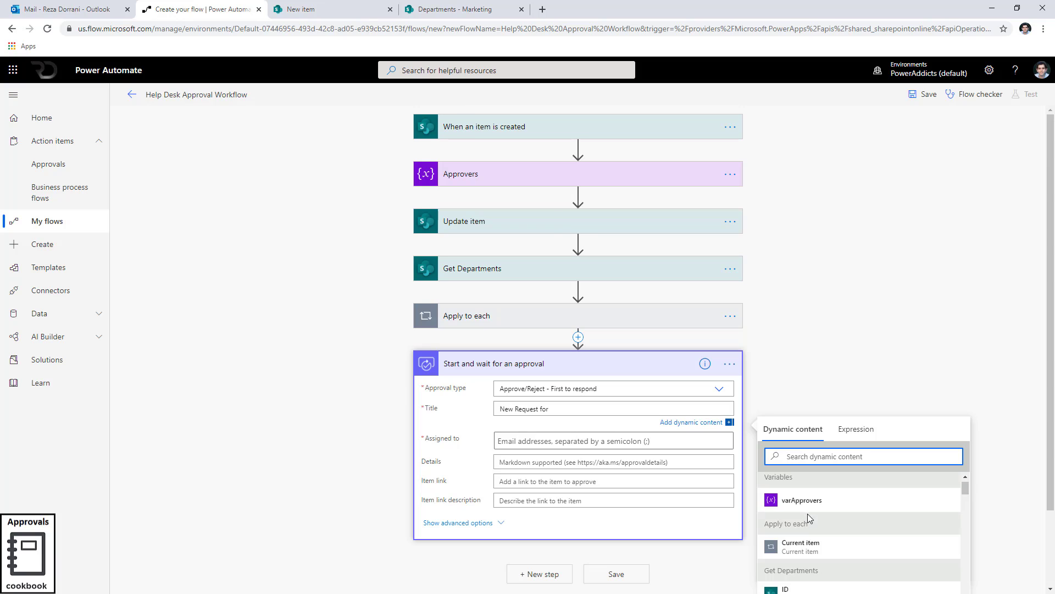
pyautogui.scroll(-3, 807, 514)
pyautogui.scroll(-2, 968, 405)
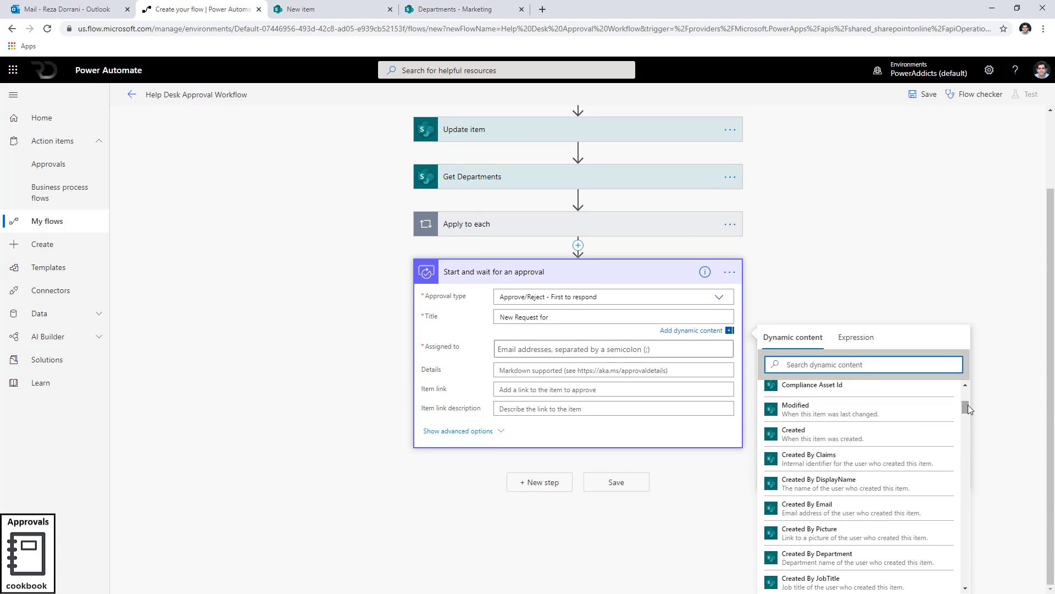
pyautogui.write('title')
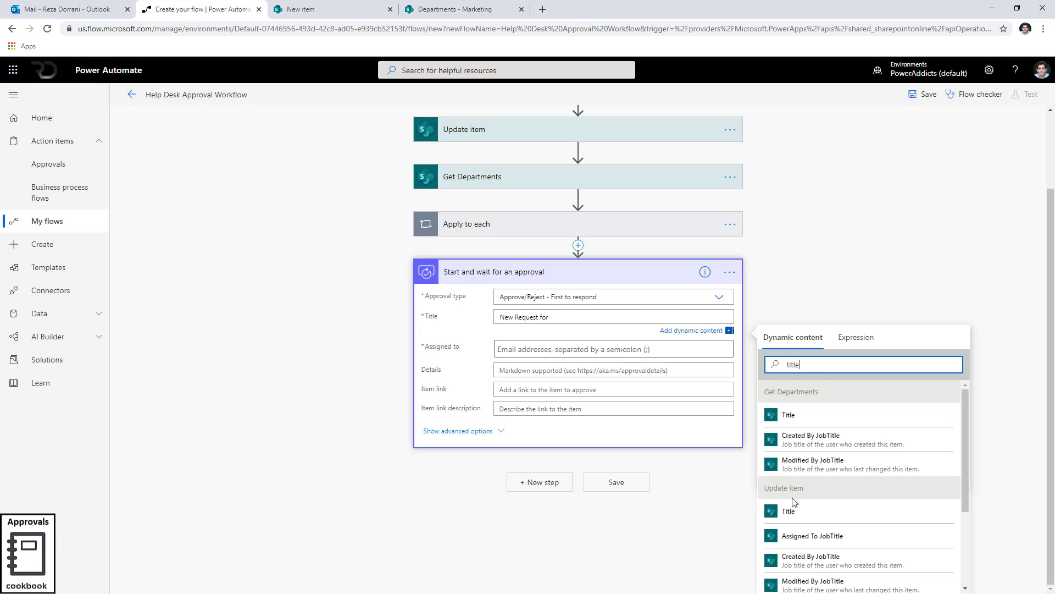
pyautogui.scroll(-2, 805, 497)
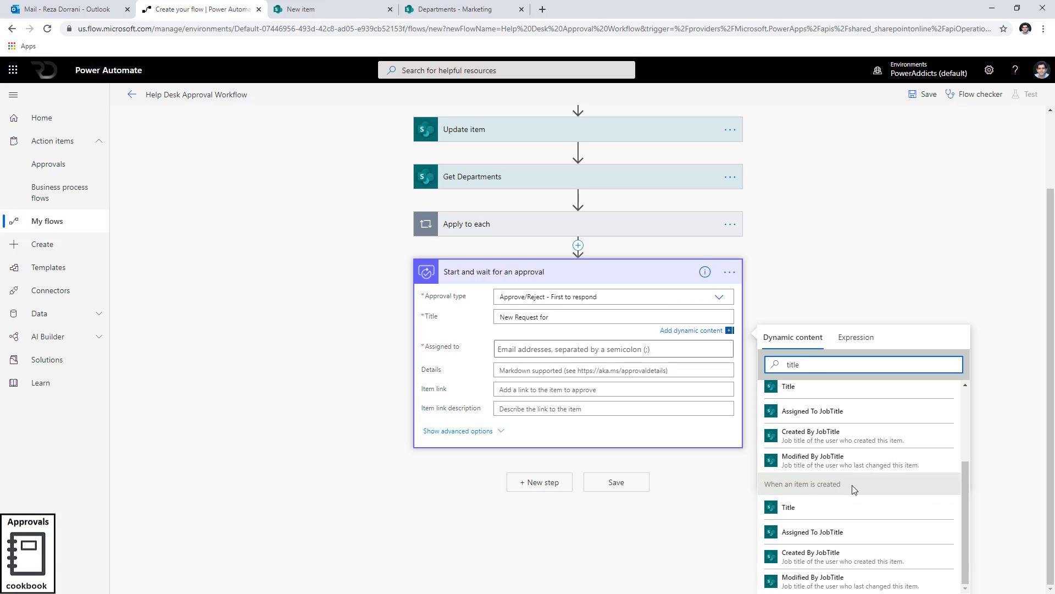
pyautogui.click(812, 506)
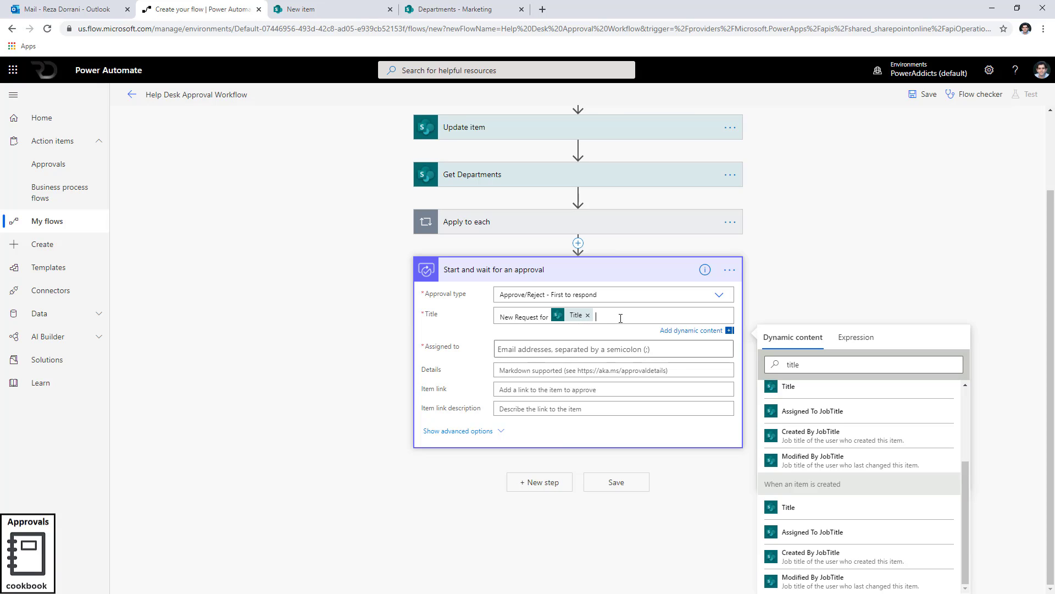
# Append by and the trigger item's Created By DisplayName to the approval Title.
pyautogui.doubleClick(793, 365)
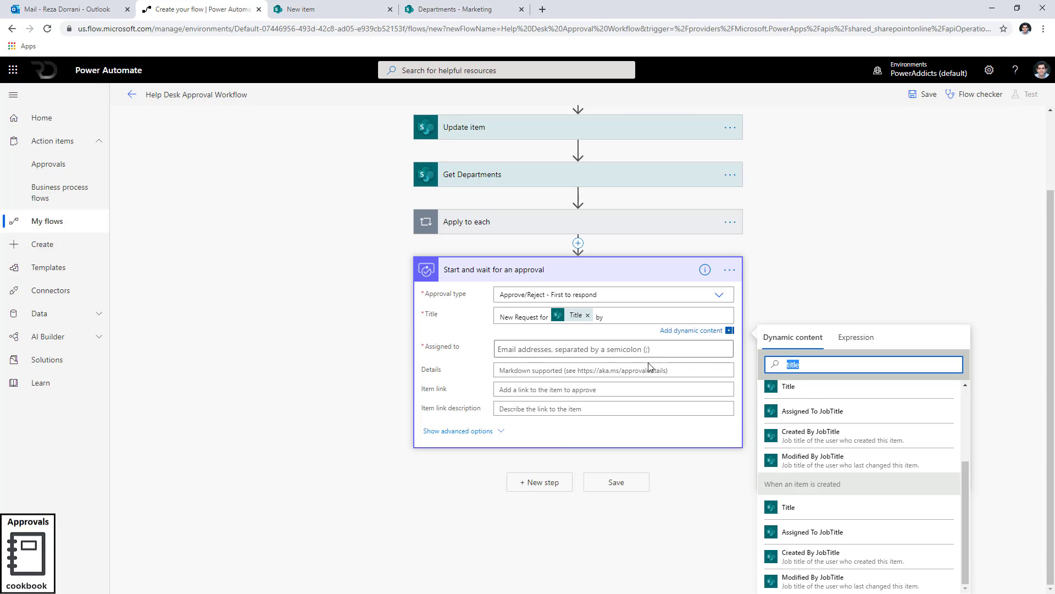
pyautogui.write('created by dis')
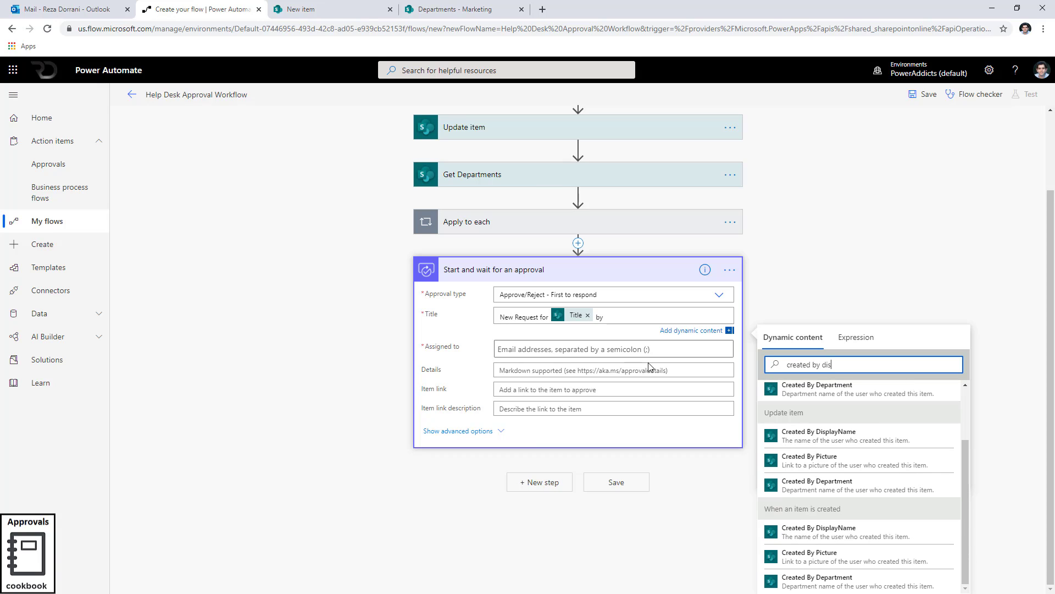
pyautogui.click(834, 533)
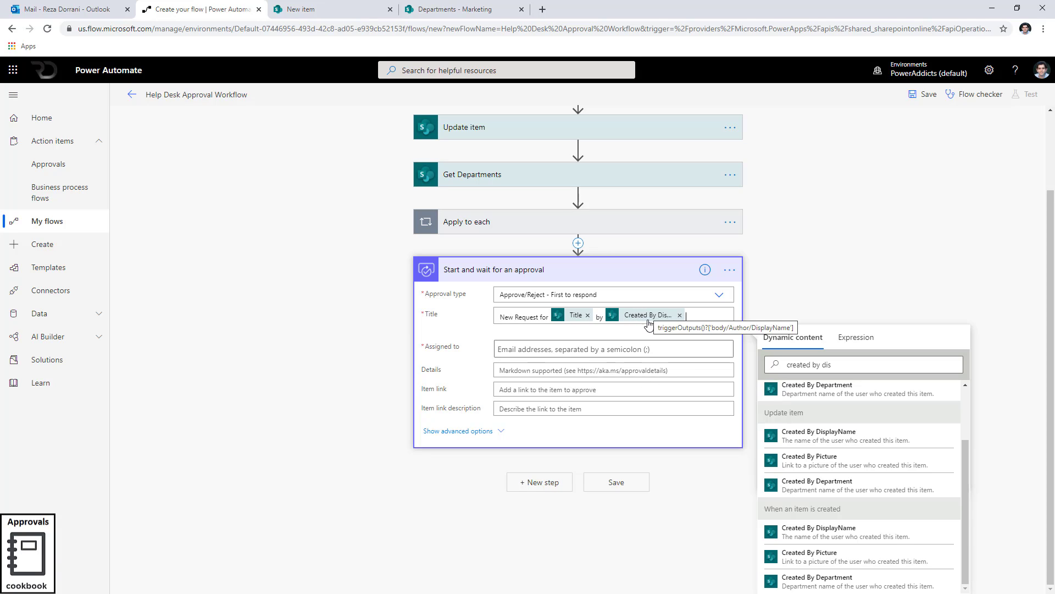
# Set the approval's Assigned to field to the varApprovers variable.
pyautogui.click(525, 352)
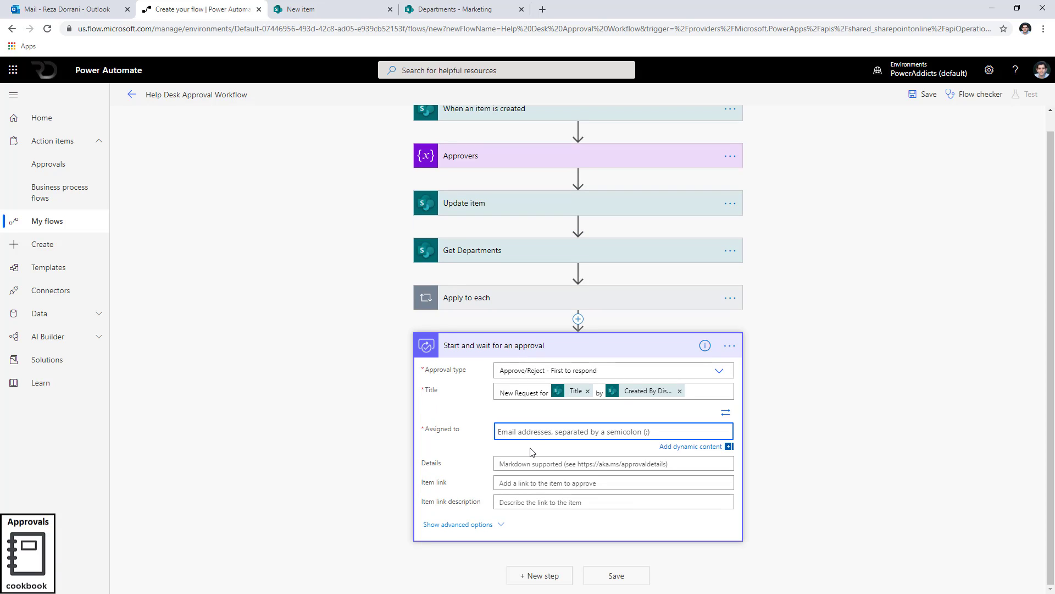
pyautogui.click(513, 438)
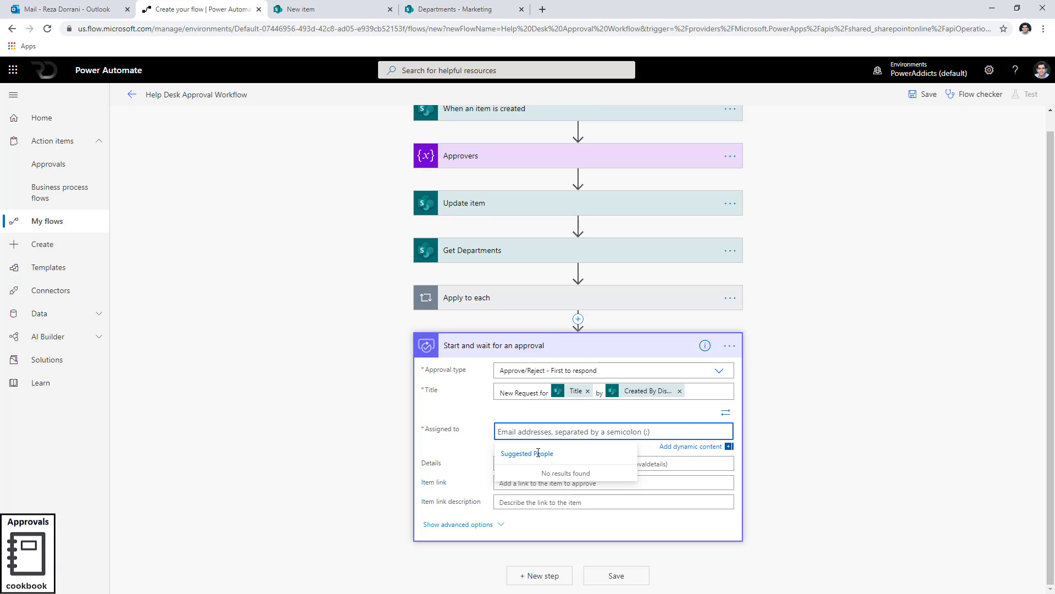
pyautogui.click(725, 414)
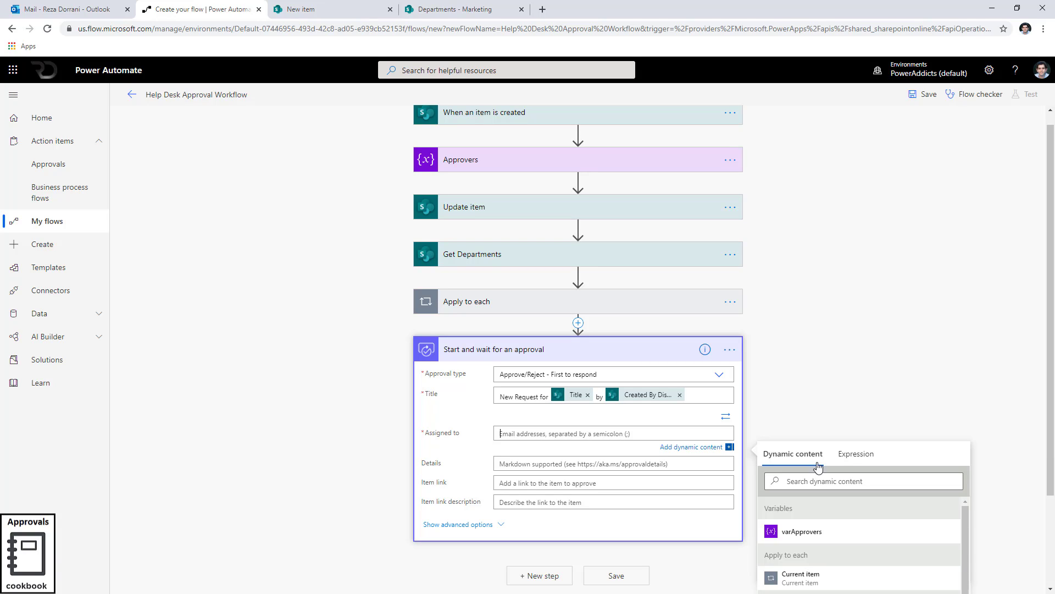
pyautogui.click(841, 532)
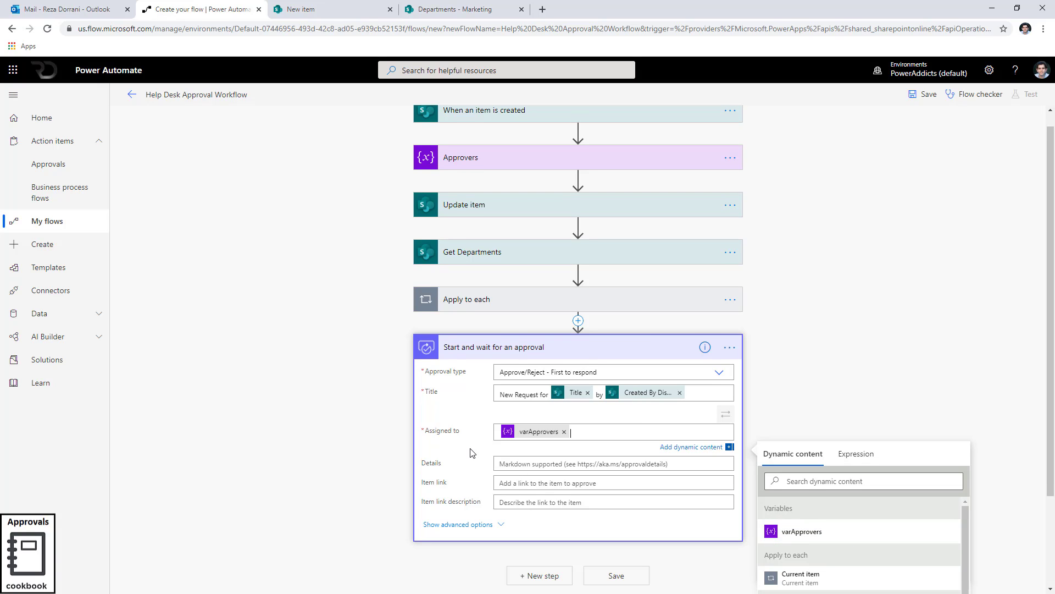
# Show advanced options and fill Details with Title, Category Value, Ticket Priority Value and Ticket Due Date dynamic content.
pyautogui.click(499, 510)
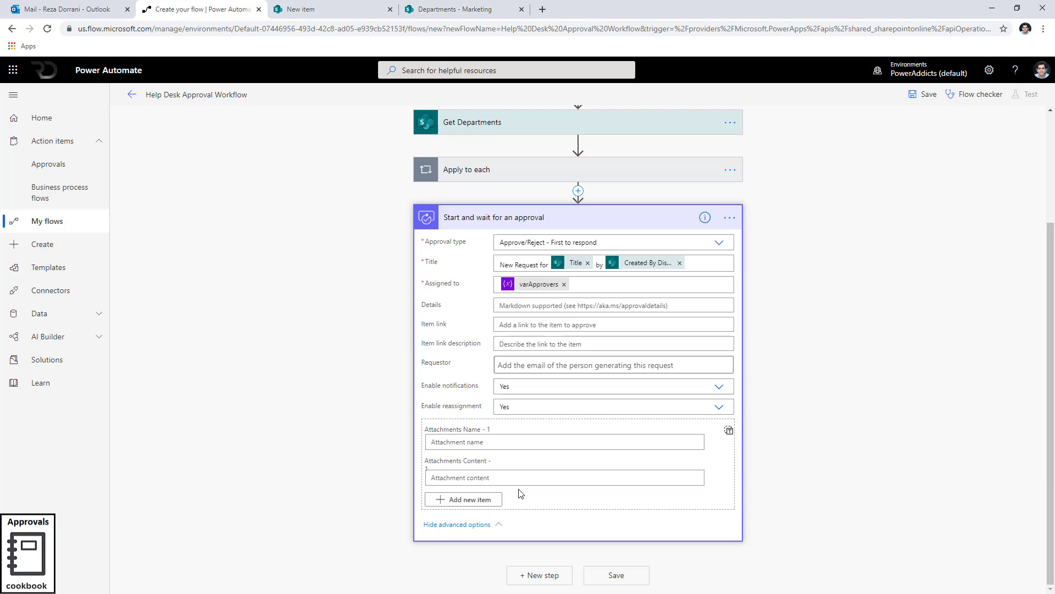
pyautogui.click(504, 306)
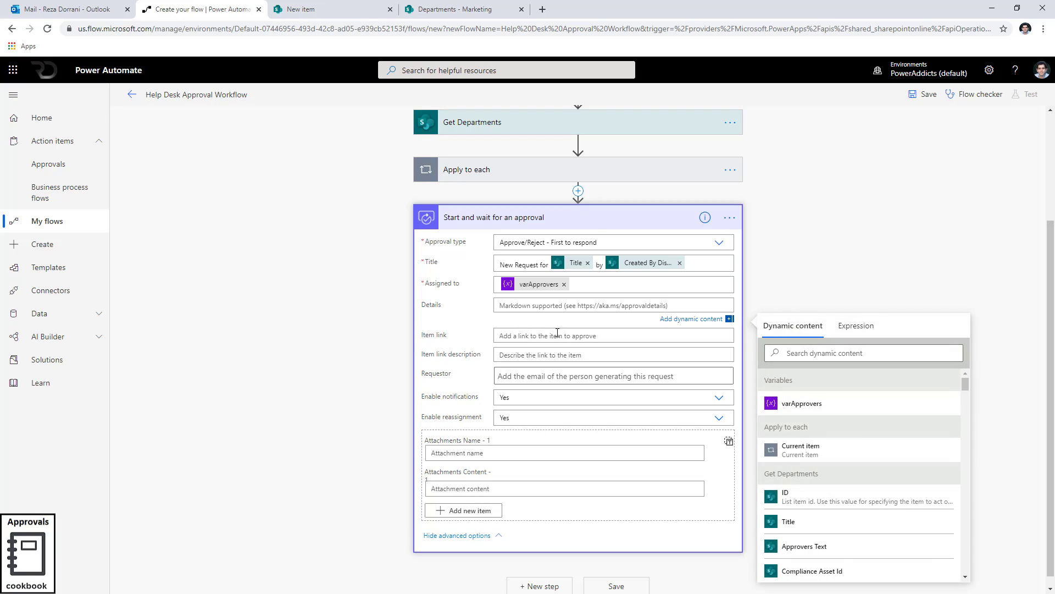
pyautogui.click(816, 352)
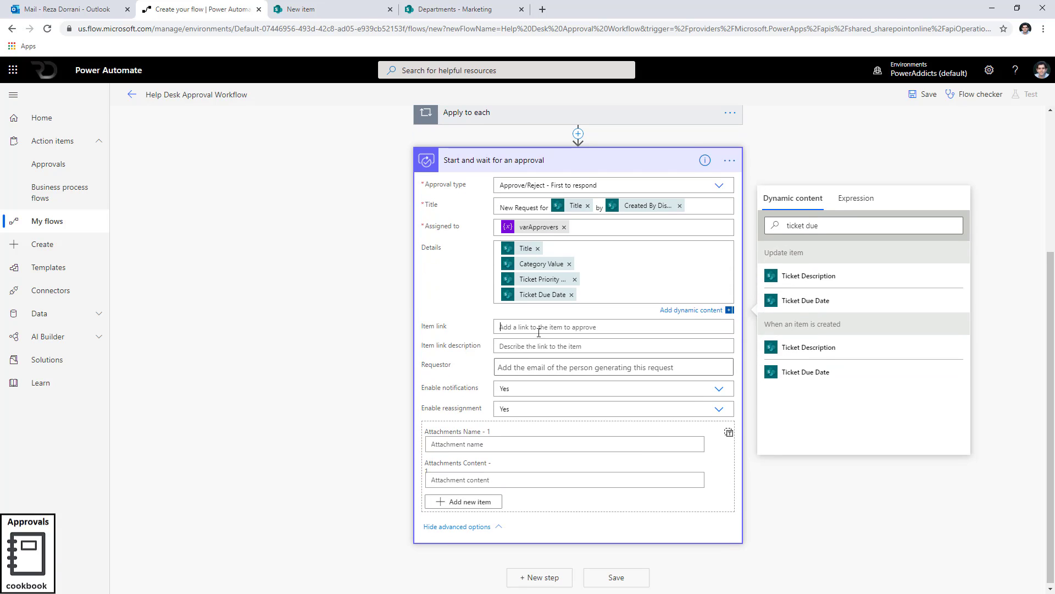
# Set Item link to the trigger item's Link to item dynamic content.
pyautogui.click(539, 332)
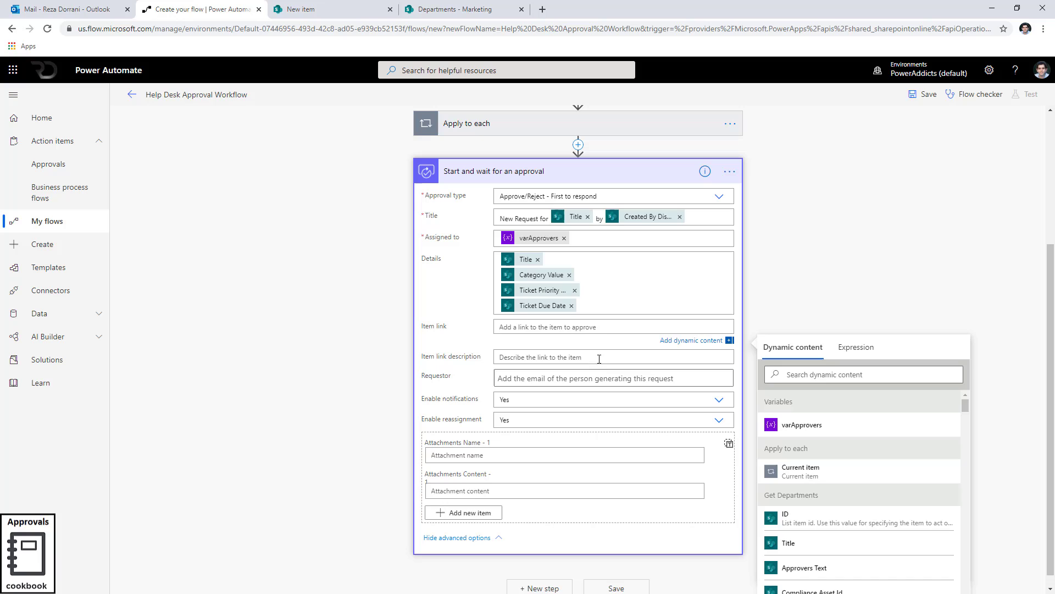
pyautogui.click(791, 378)
pyautogui.write('link')
pyautogui.click(811, 489)
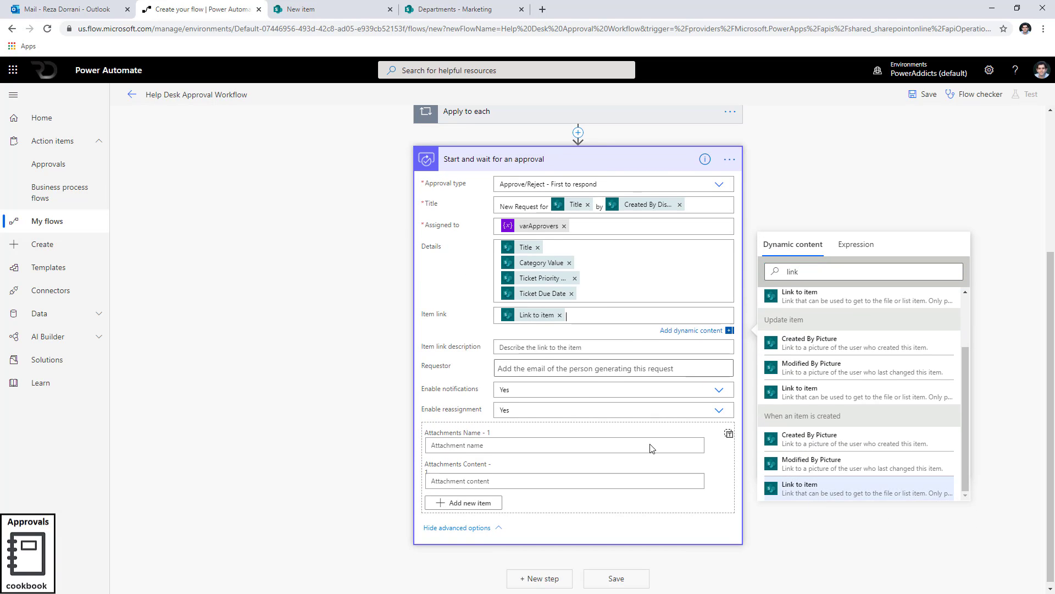
# Set Item link description to the Update item action's Title dynamic content.
pyautogui.click(534, 345)
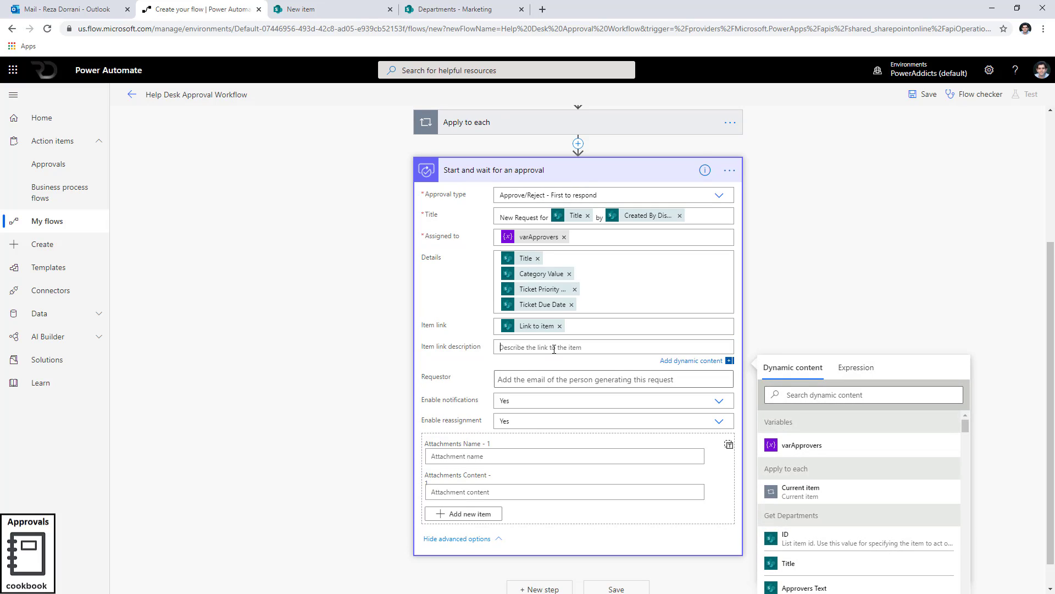
pyautogui.click(791, 395)
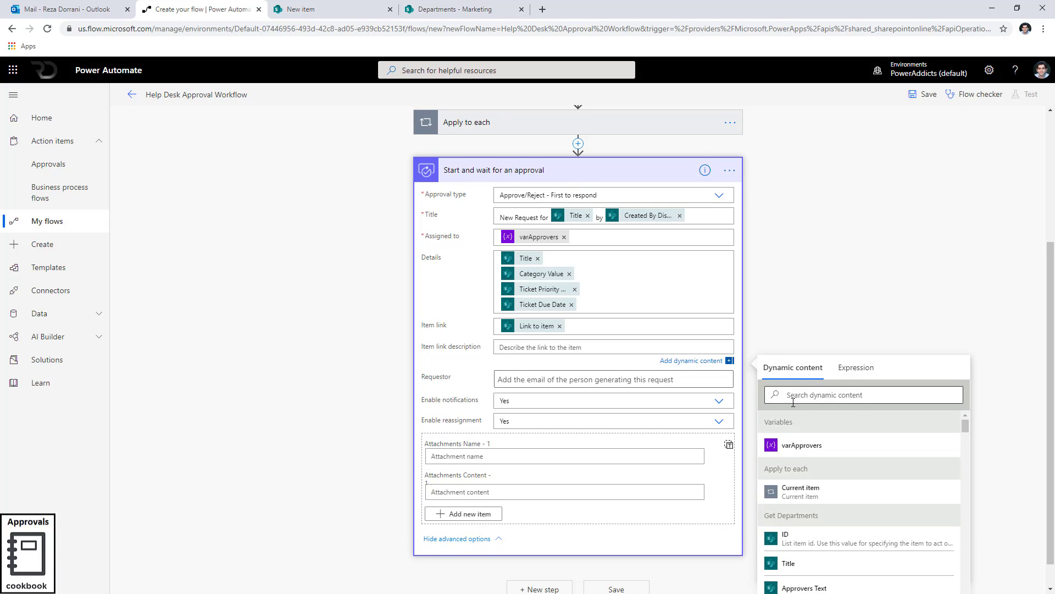
pyautogui.write('title')
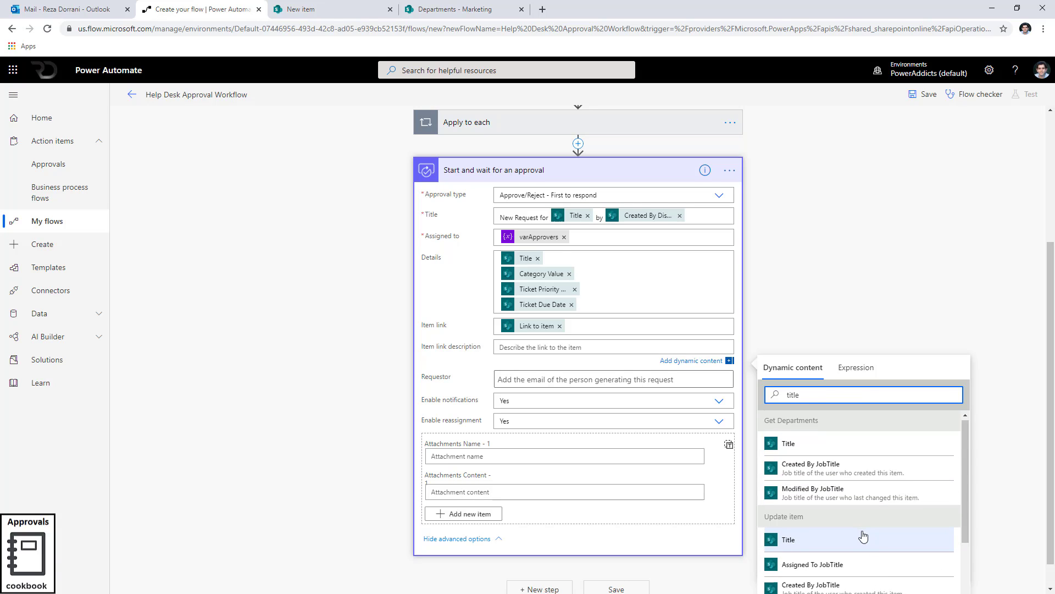
pyautogui.click(863, 540)
# Set Requestor to the trigger item's Created By Email dynamic content.
pyautogui.click(528, 374)
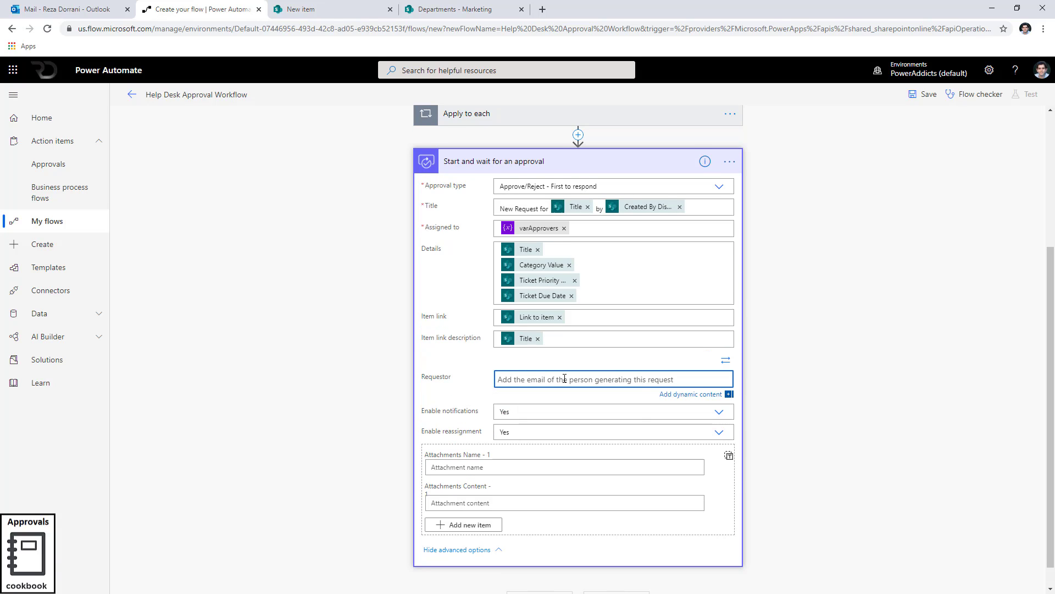
pyautogui.click(692, 394)
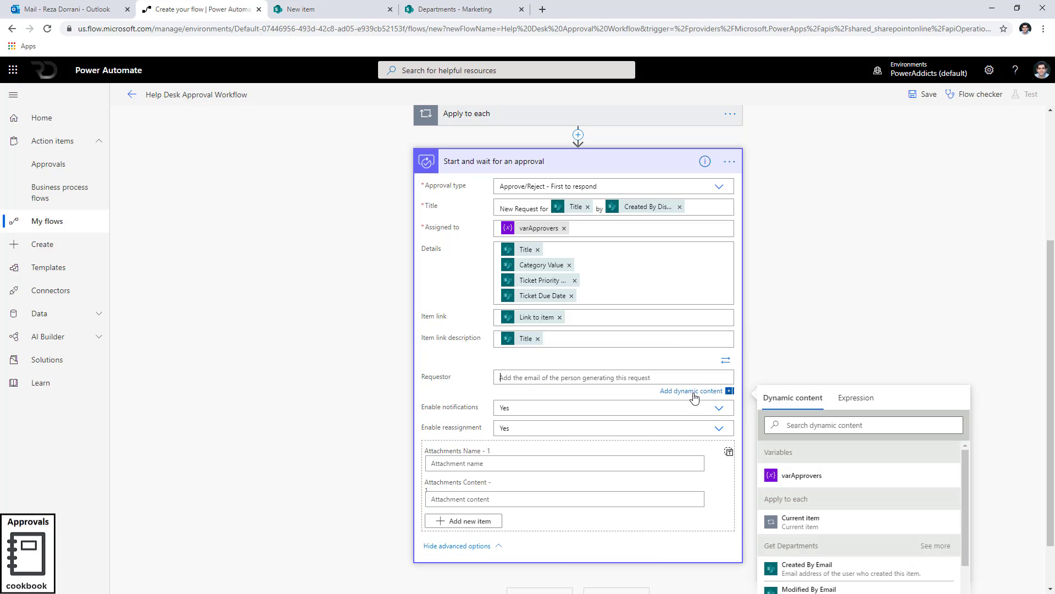
pyautogui.click(818, 423)
pyautogui.write('created by email')
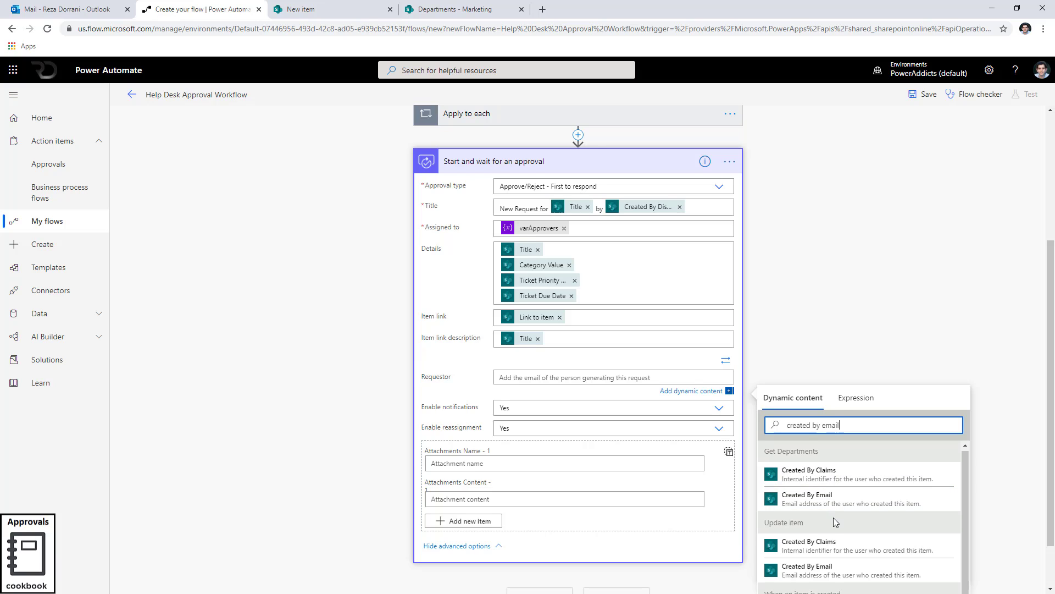
pyautogui.scroll(-1, 834, 517)
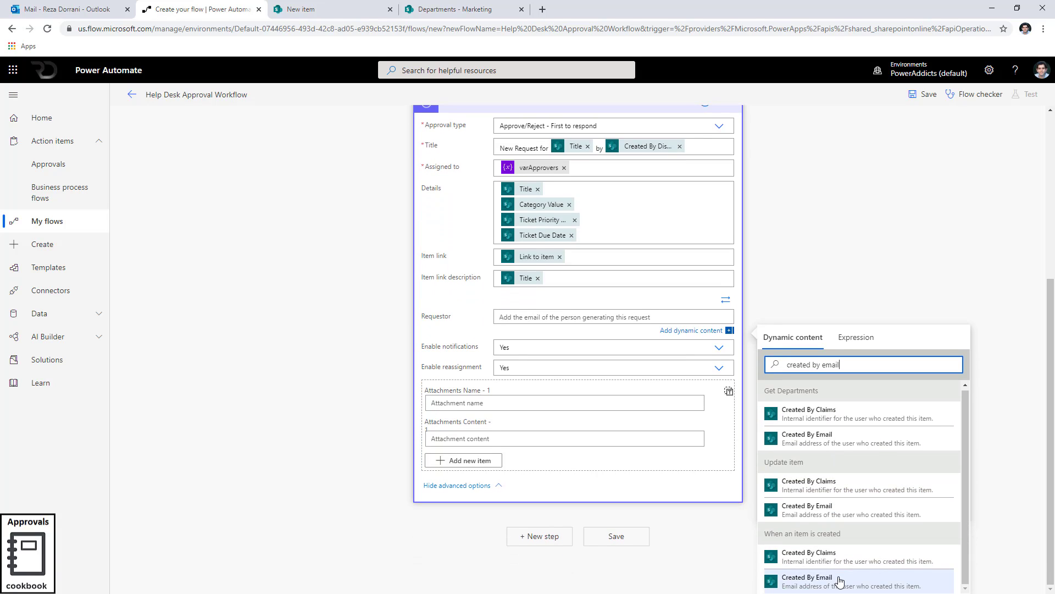
pyautogui.click(834, 586)
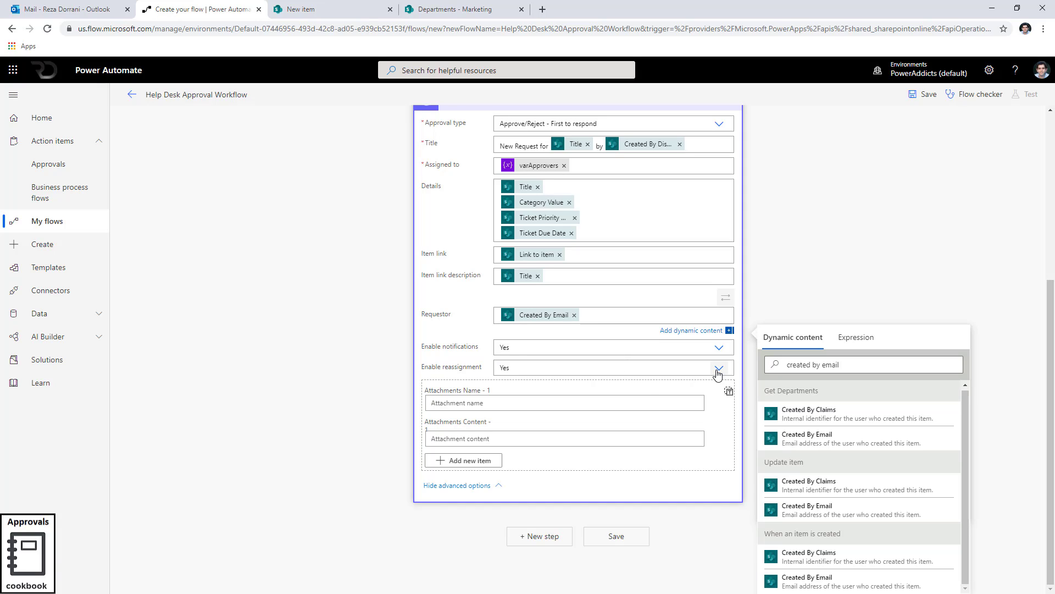
# Collapse the approval action and add a Condition step below it.
pyautogui.scroll(2, 495, 356)
pyautogui.scroll(1, 493, 356)
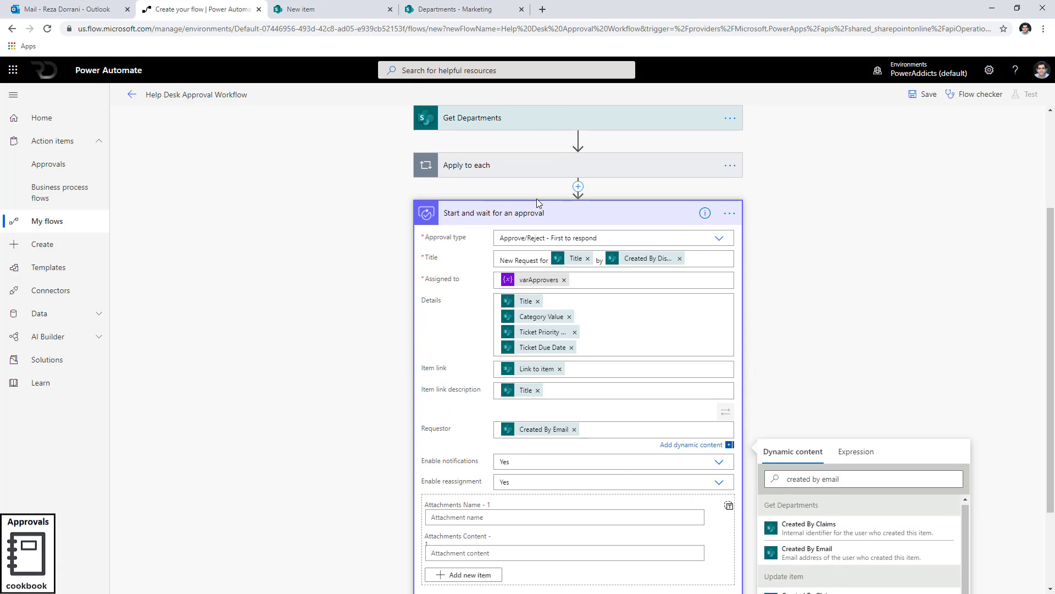
pyautogui.click(540, 211)
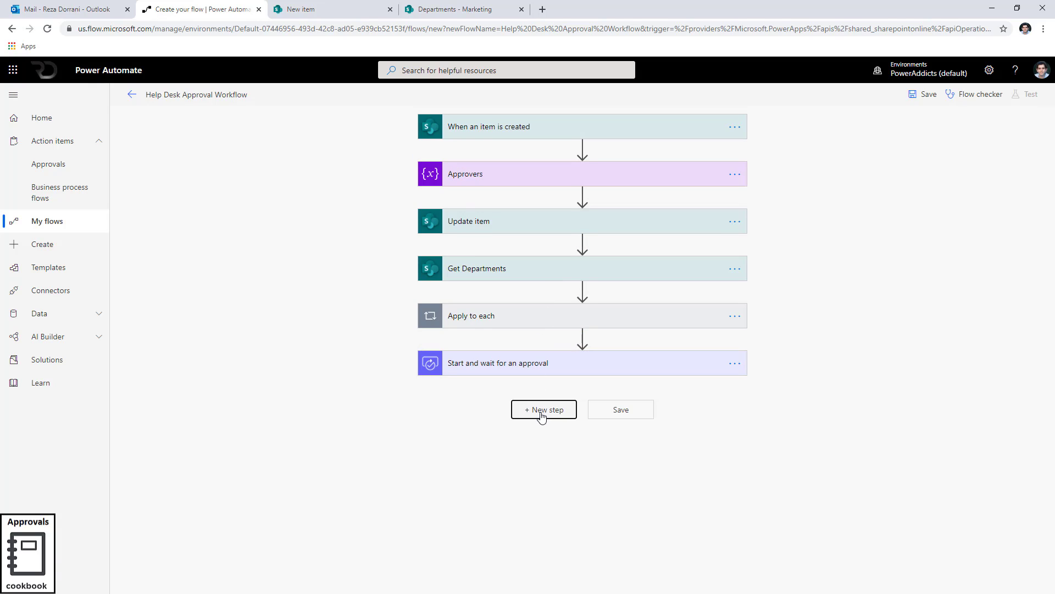
pyautogui.click(542, 409)
pyautogui.write('condition')
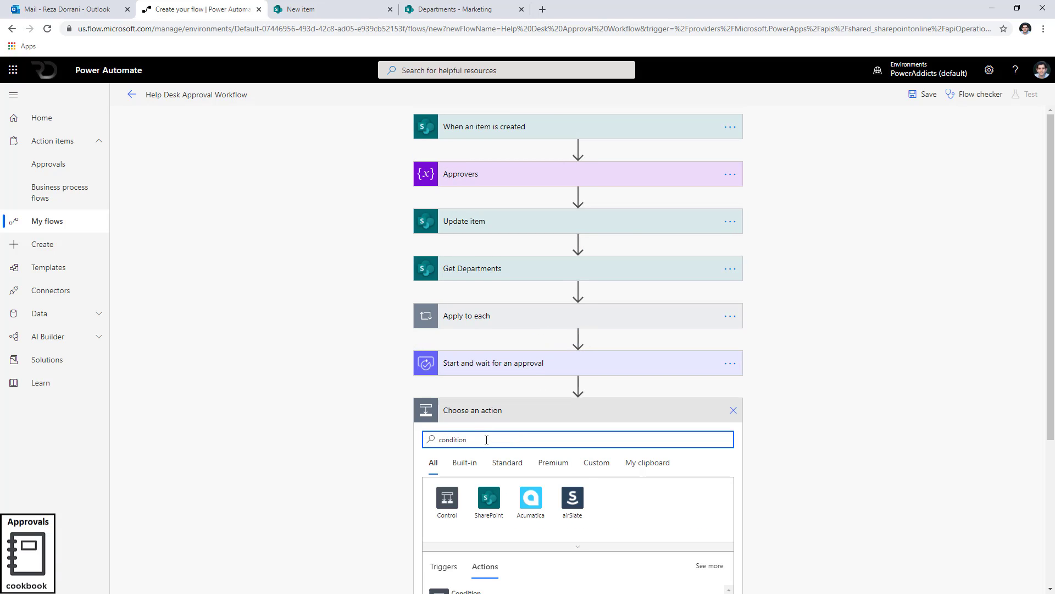
pyautogui.scroll(-3, 488, 448)
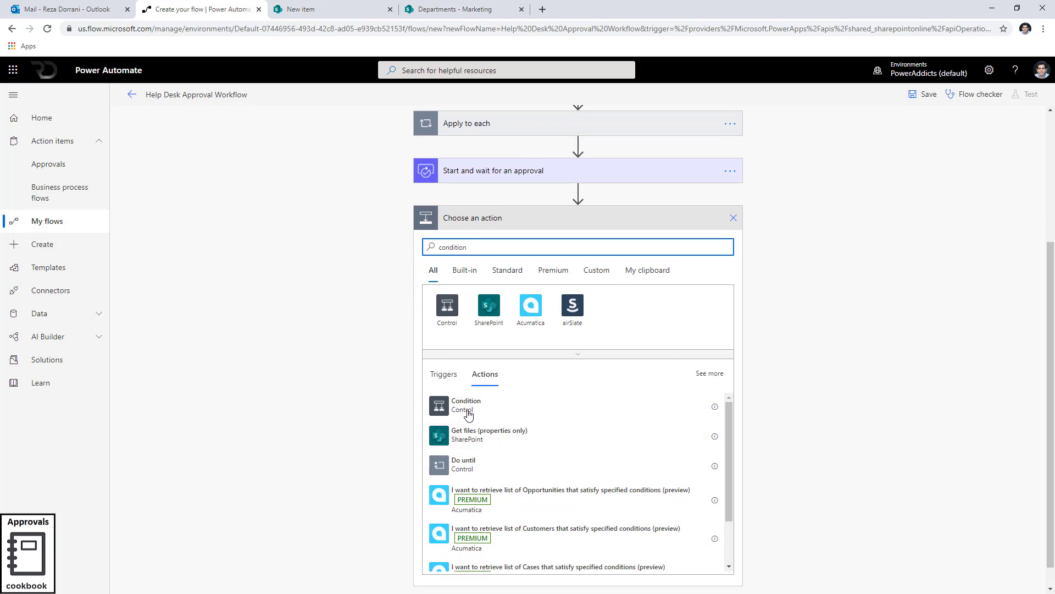
pyautogui.click(468, 411)
# Configure the condition as the approval's Outcome is equal to Approve.
pyautogui.click(465, 392)
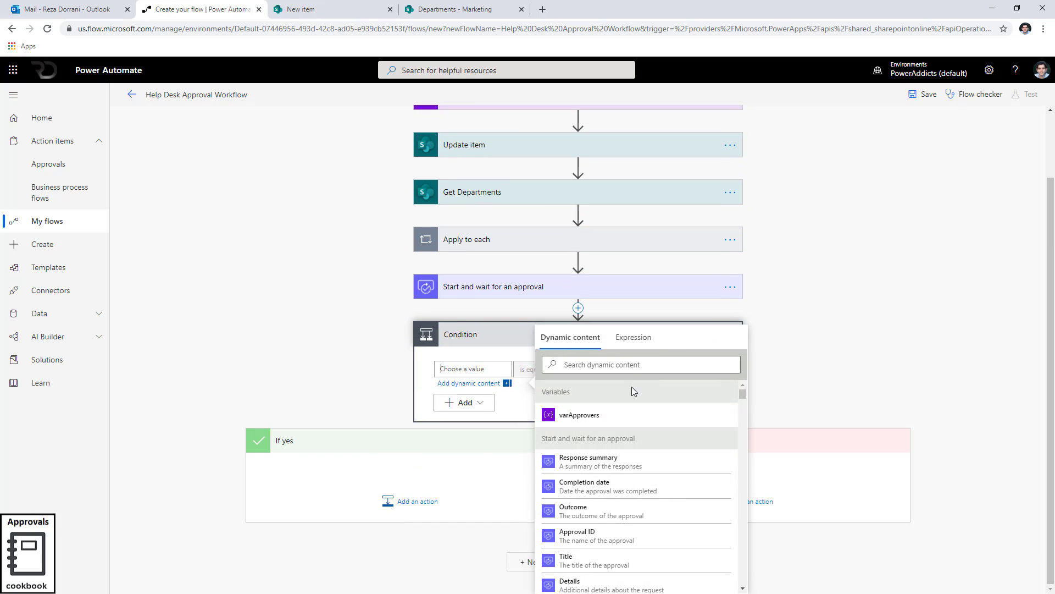
pyautogui.click(633, 335)
pyautogui.click(571, 341)
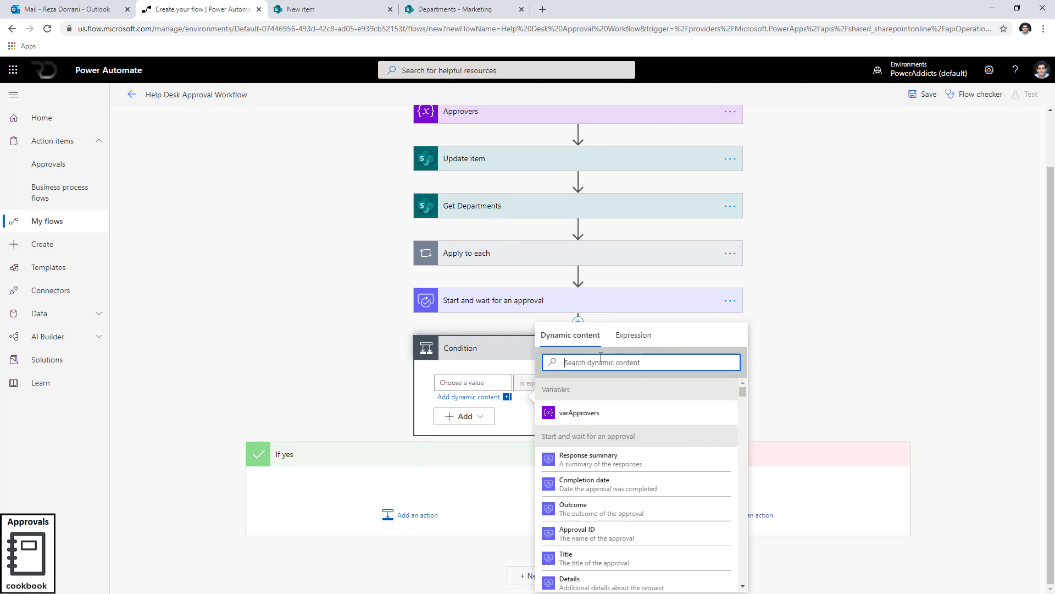
pyautogui.write('outco')
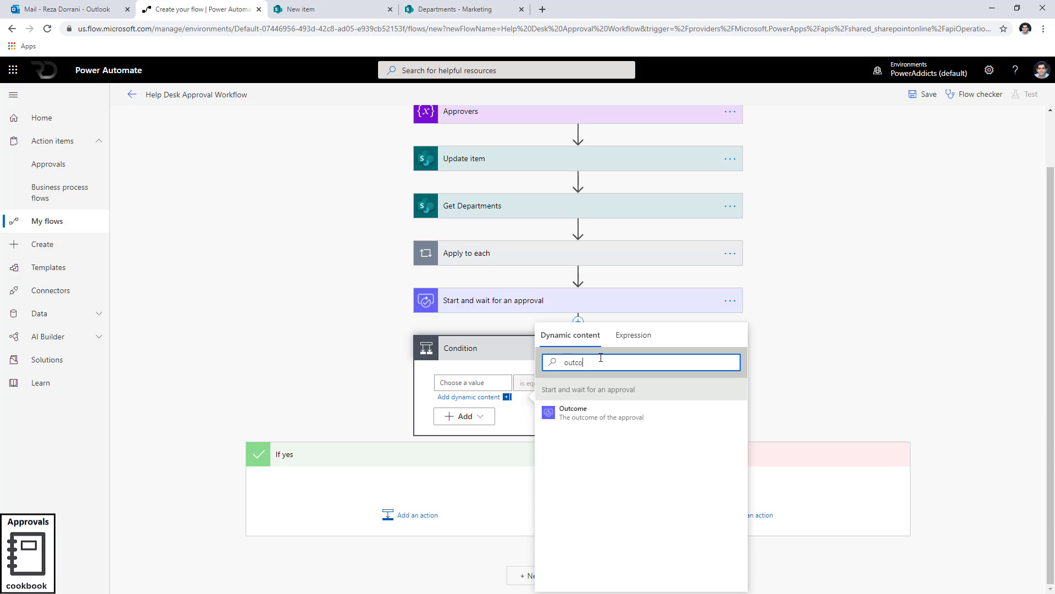
pyautogui.click(616, 412)
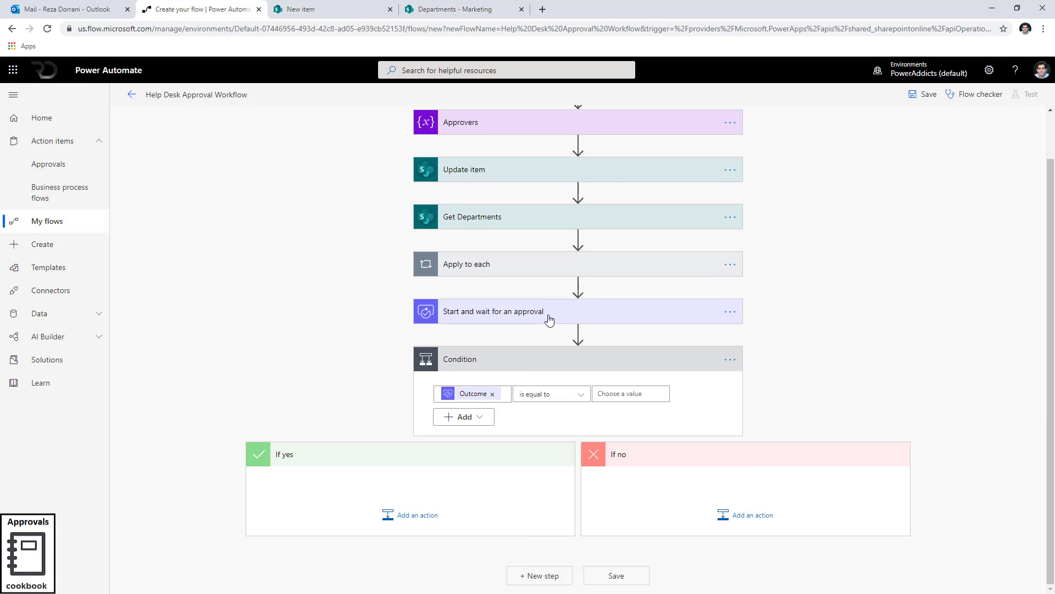
pyautogui.click(611, 393)
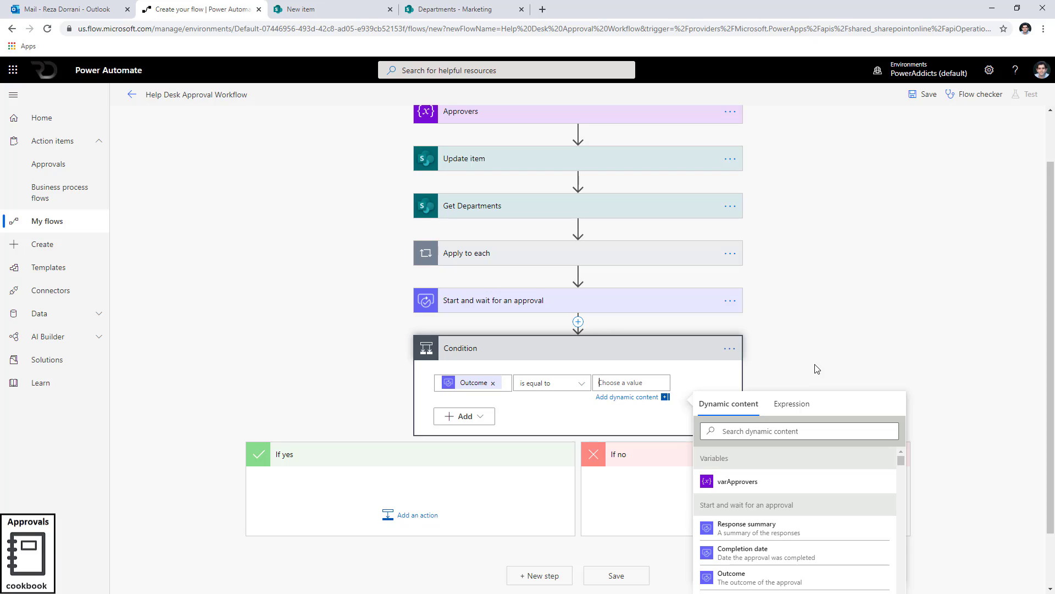
pyautogui.write('Approve')
pyautogui.click(480, 472)
# Copy the Update item action to the clipboard and paste it into the If yes branch.
pyautogui.click(425, 515)
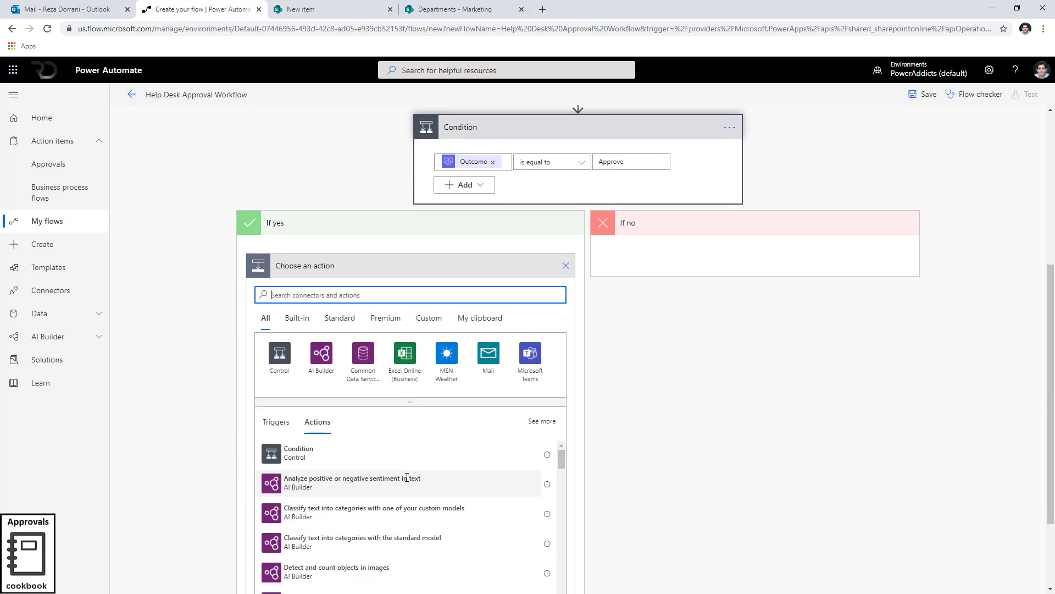
pyautogui.scroll(5, 405, 472)
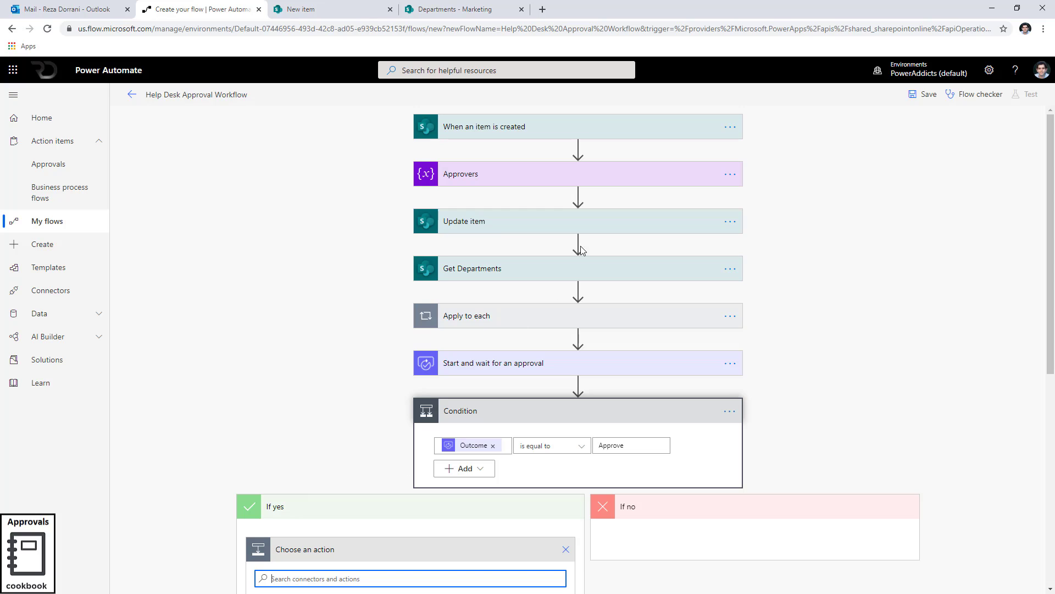
pyautogui.click(730, 221)
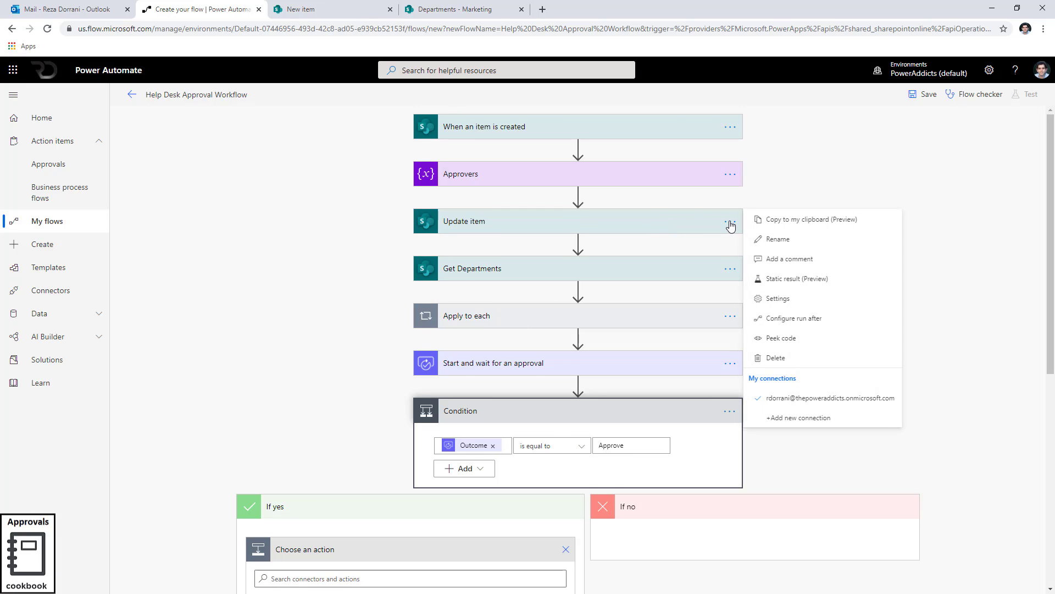
pyautogui.click(791, 219)
pyautogui.scroll(-7, 504, 216)
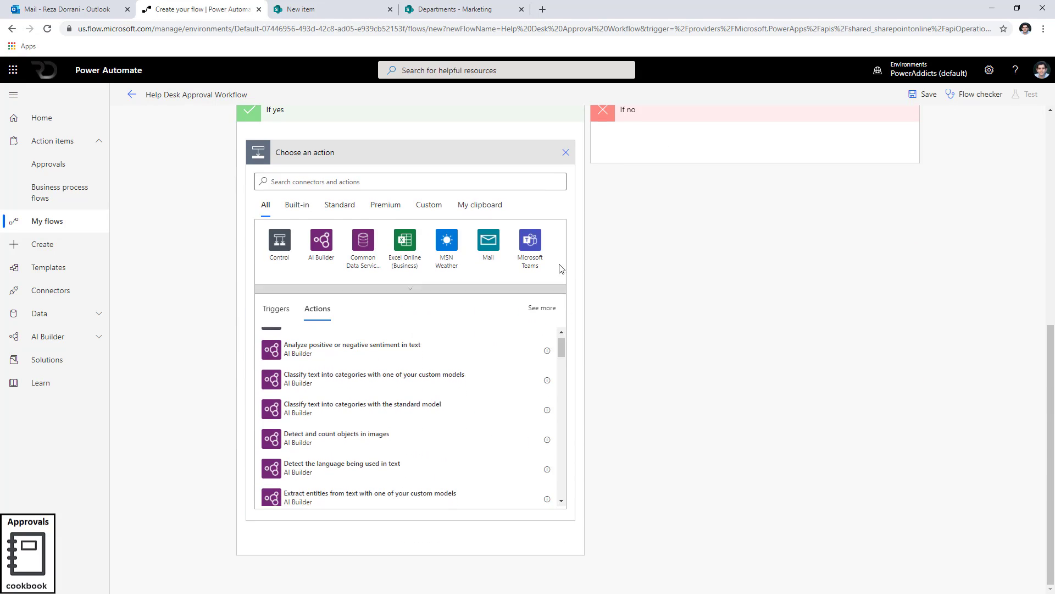
pyautogui.click(504, 216)
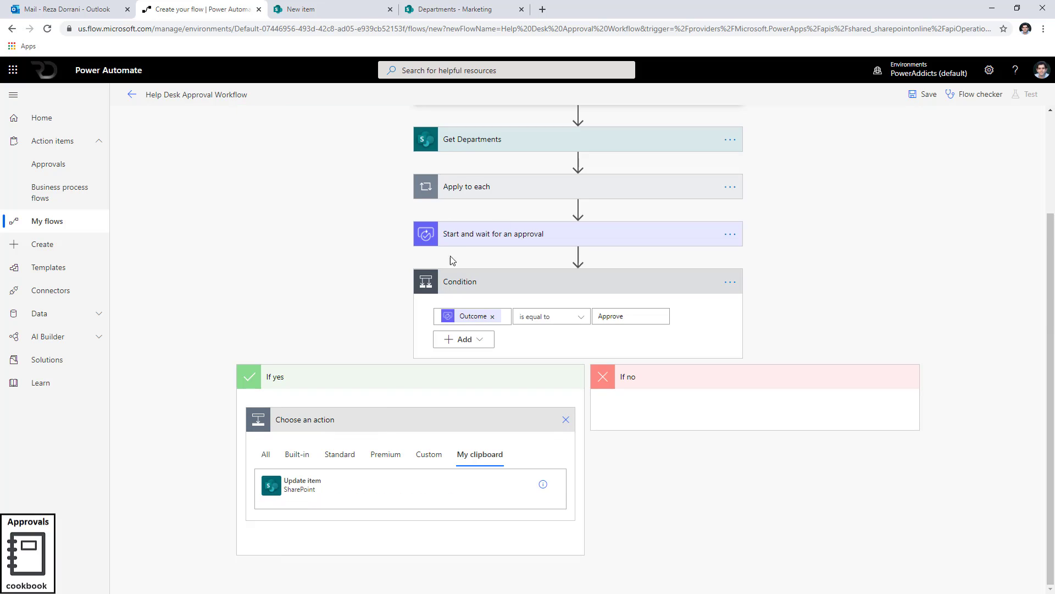
pyautogui.click(307, 486)
# Rename the pasted update action in the If yes branch to Approved update item.
pyautogui.click(490, 417)
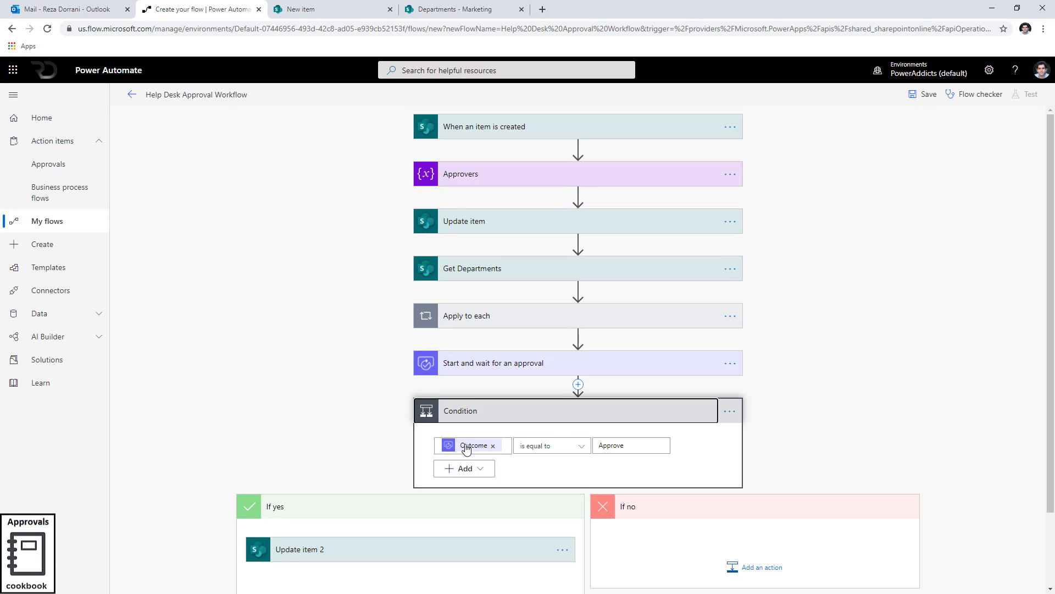
pyautogui.scroll(-2, 376, 473)
pyautogui.click(376, 474)
pyautogui.scroll(-3, 376, 474)
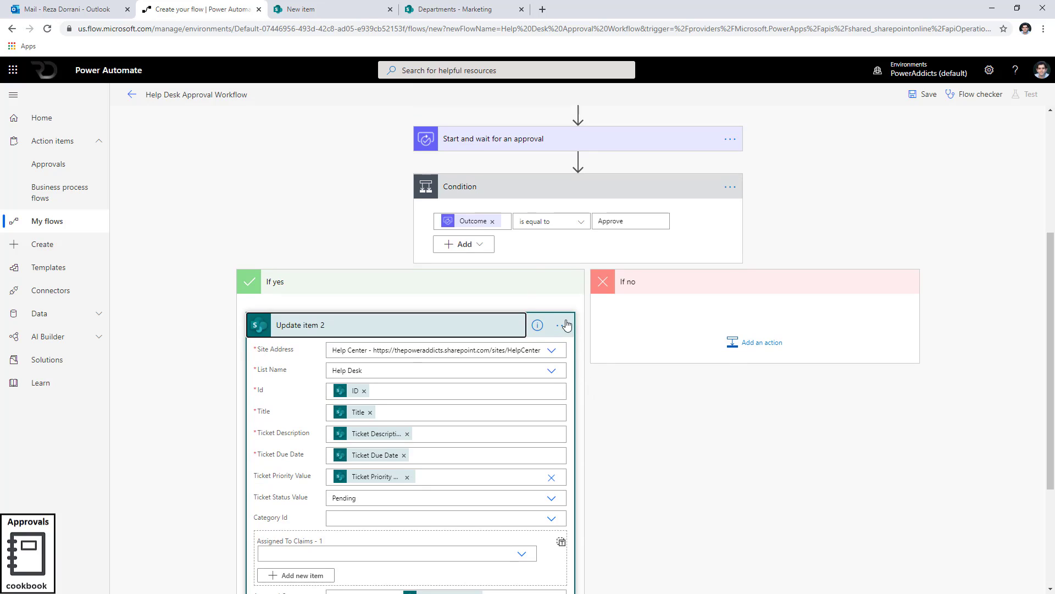
pyautogui.click(561, 325)
pyautogui.click(605, 343)
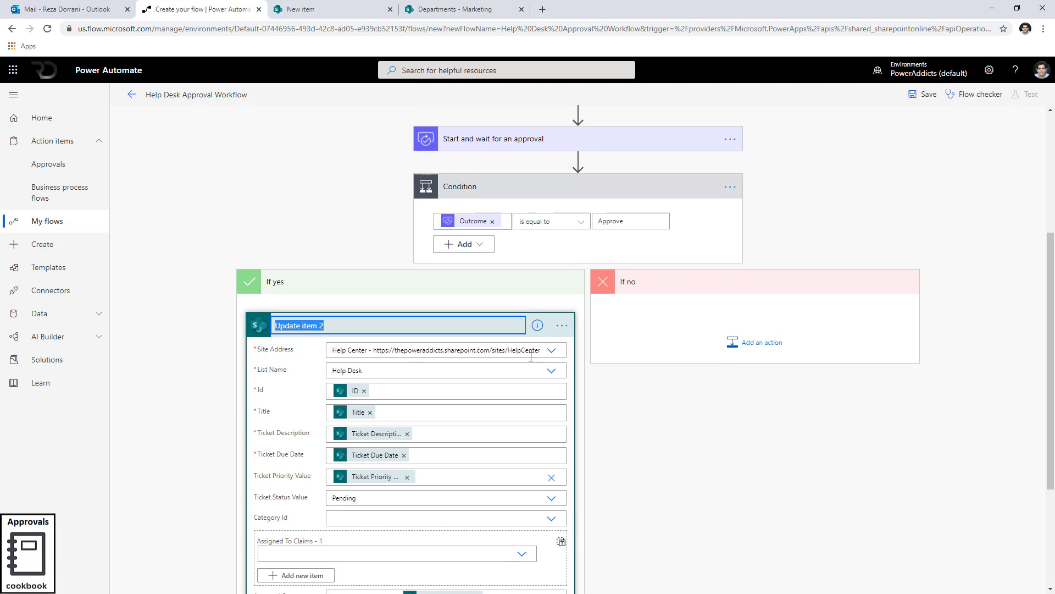
pyautogui.write('Approved update item')
pyautogui.click(665, 500)
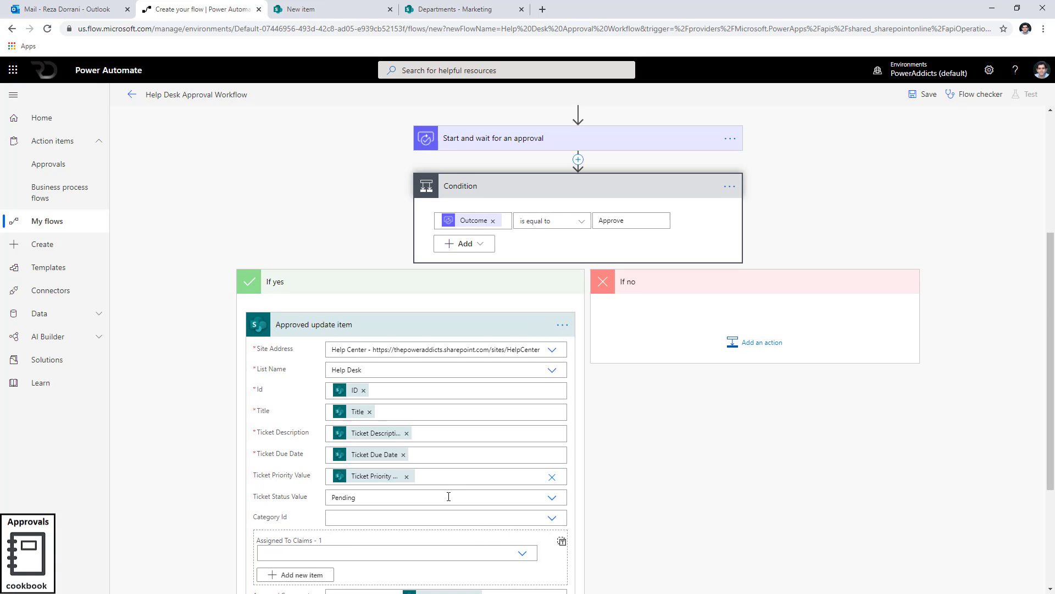
# Set the Ticket Status Value of the Approved update item to Completed.
pyautogui.scroll(-3, 447, 493)
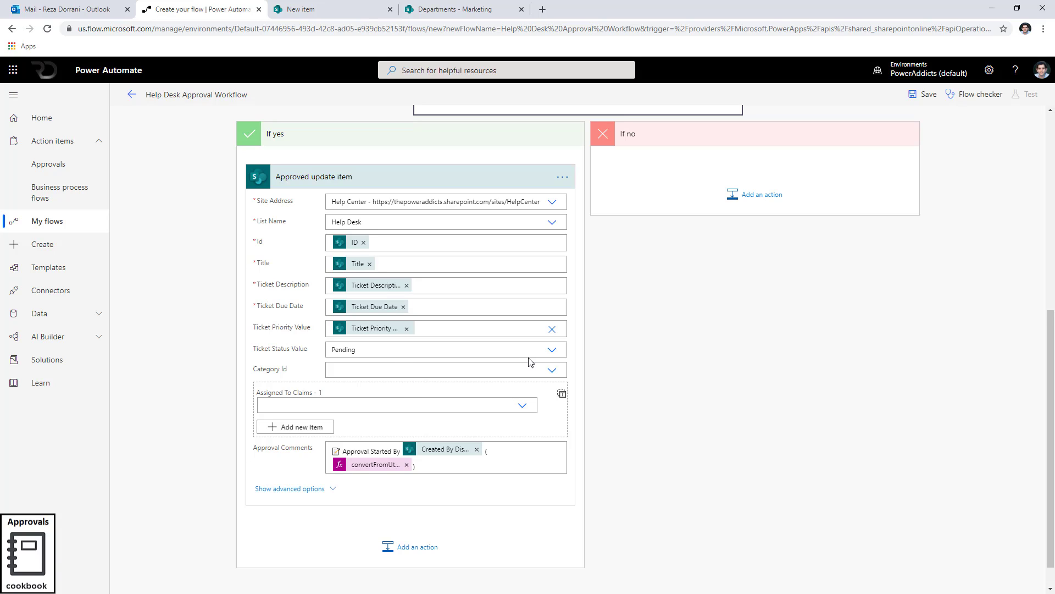
pyautogui.click(551, 350)
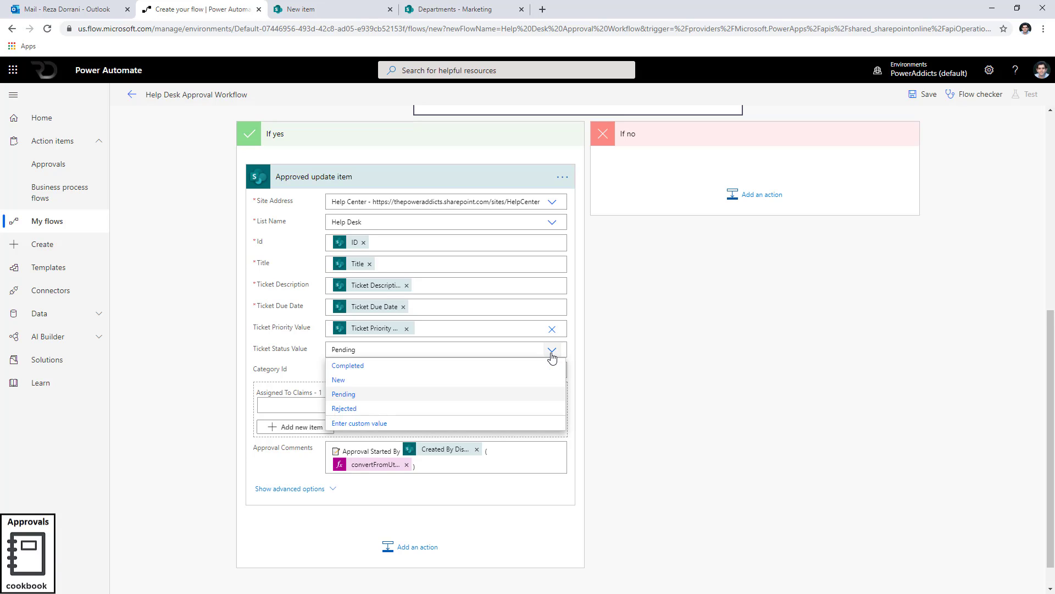
pyautogui.click(347, 366)
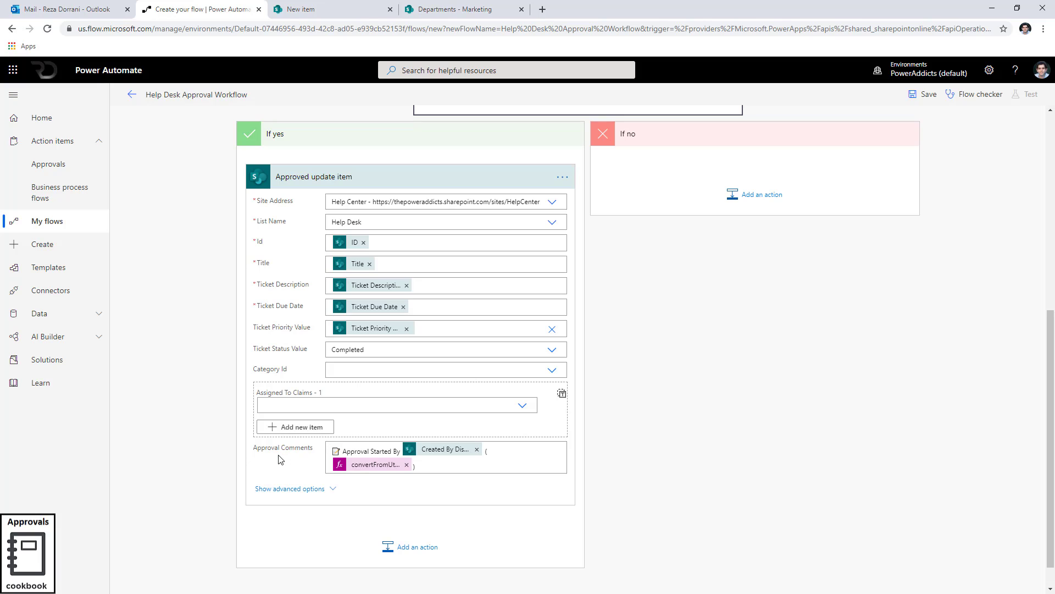
# Replace the Approval Comments content of the approved update with the Approval Comments dynamic value.
pyautogui.scroll(7, 477, 387)
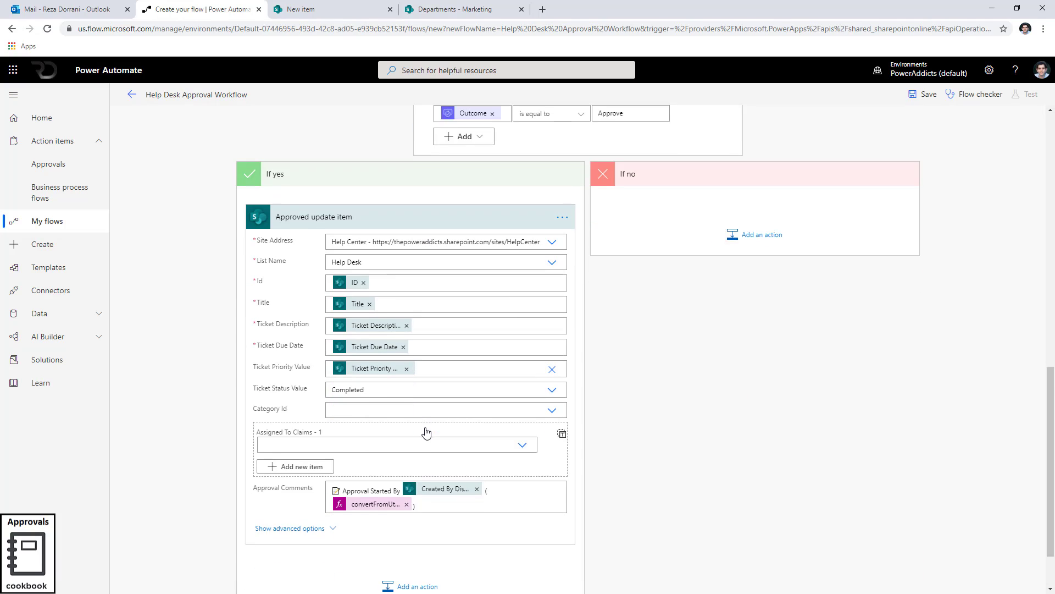
pyautogui.scroll(-2, 426, 432)
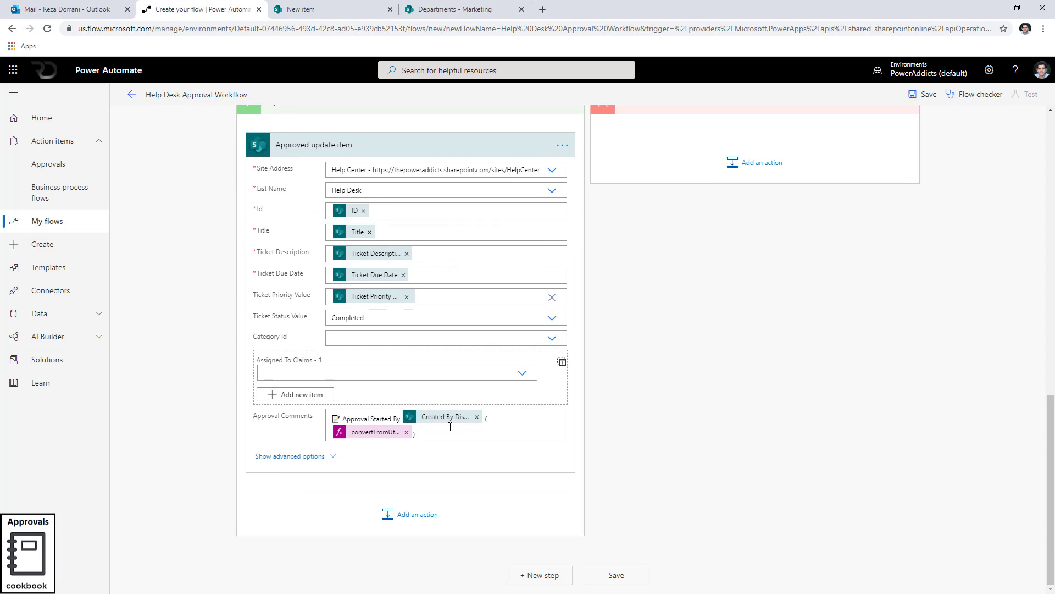
pyautogui.moveTo(452, 434); pyautogui.dragTo(330, 416)
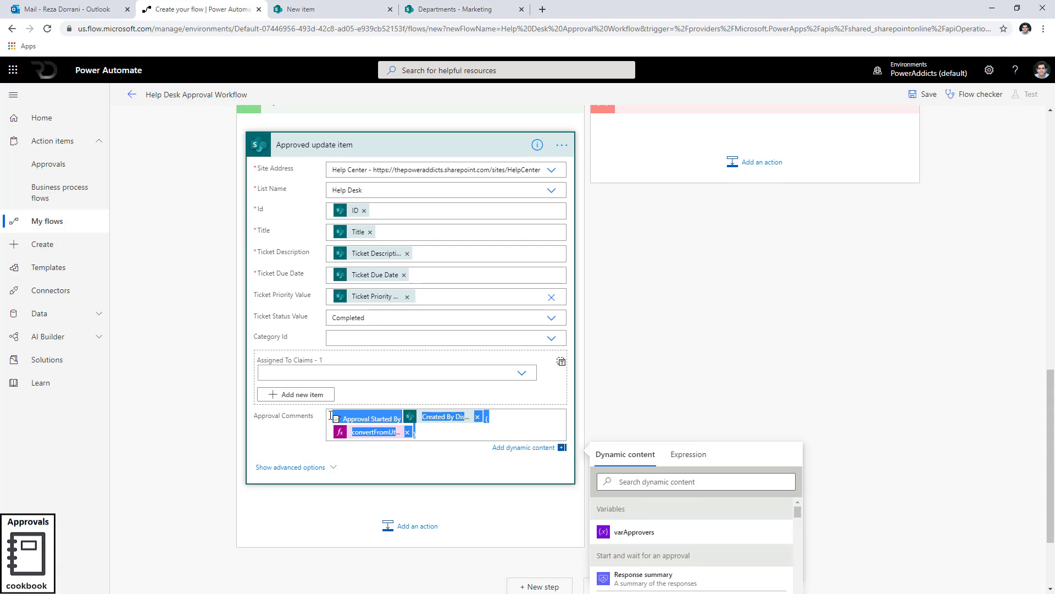
pyautogui.press('BackSpace')
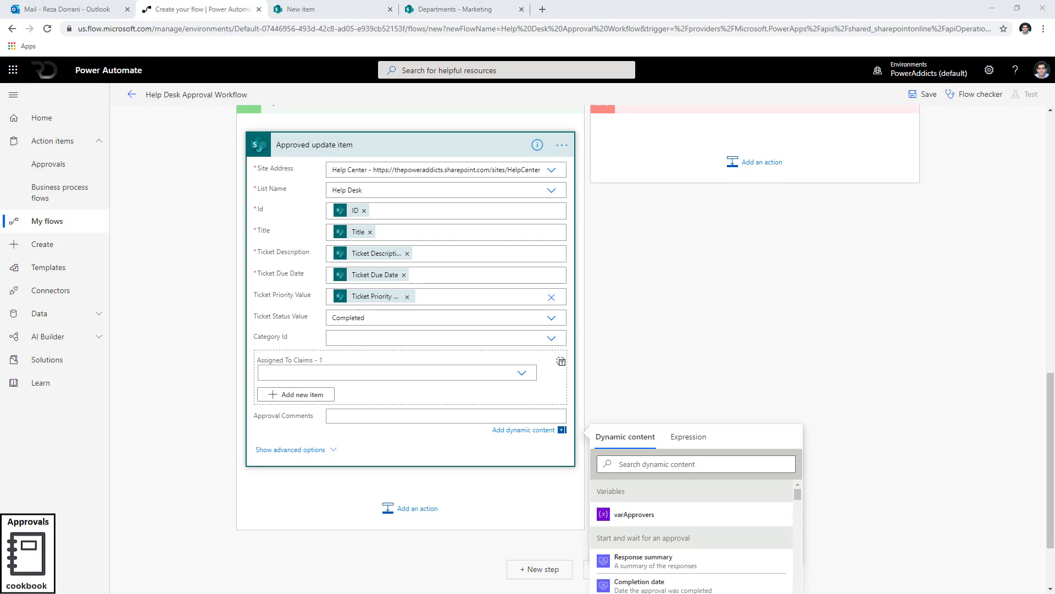
pyautogui.click(358, 415)
pyautogui.click(715, 464)
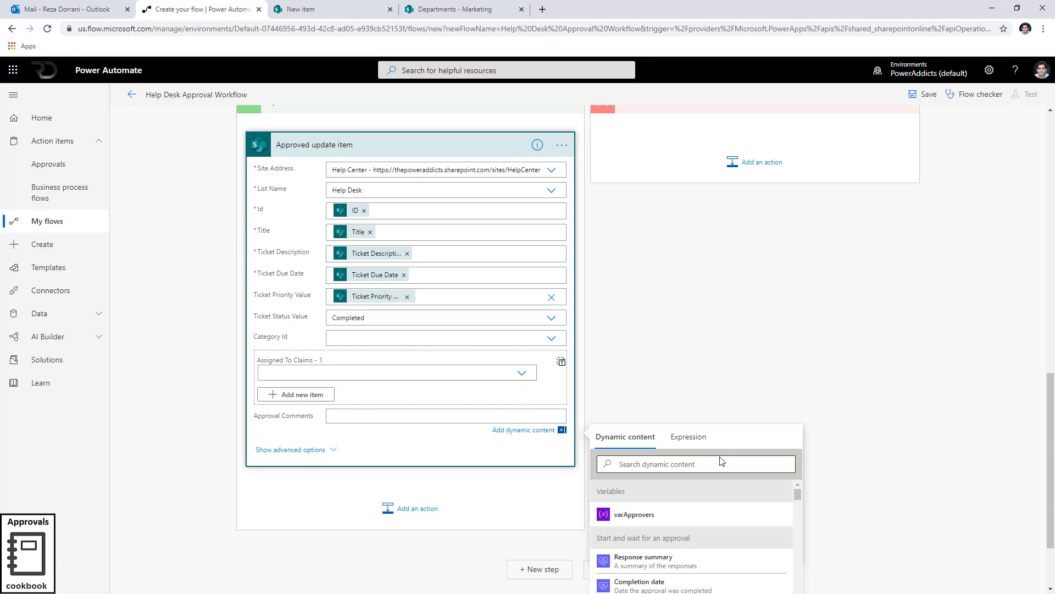
pyautogui.write('approv')
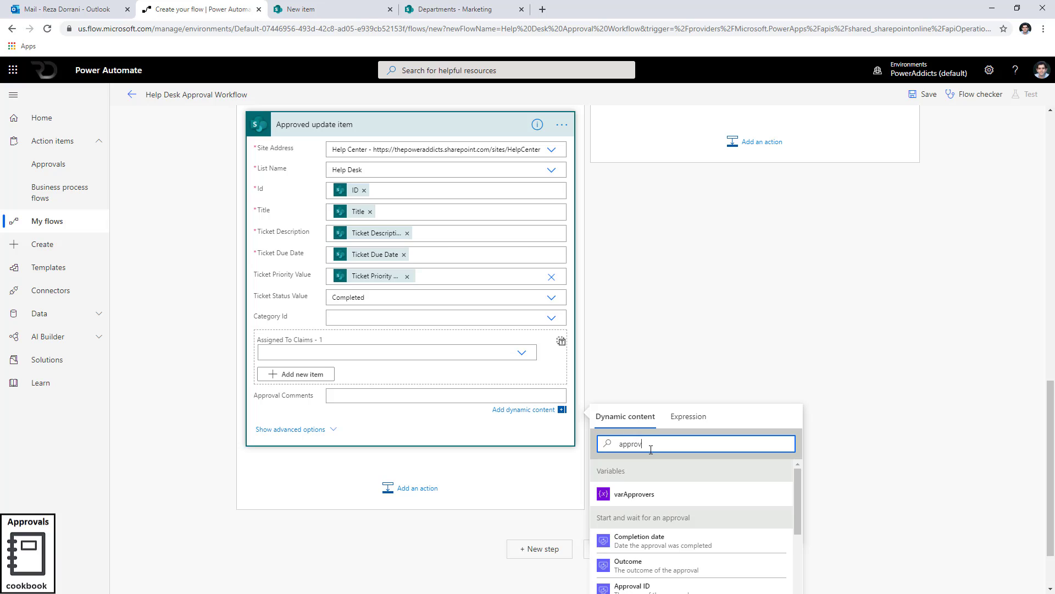
pyautogui.write('al comment')
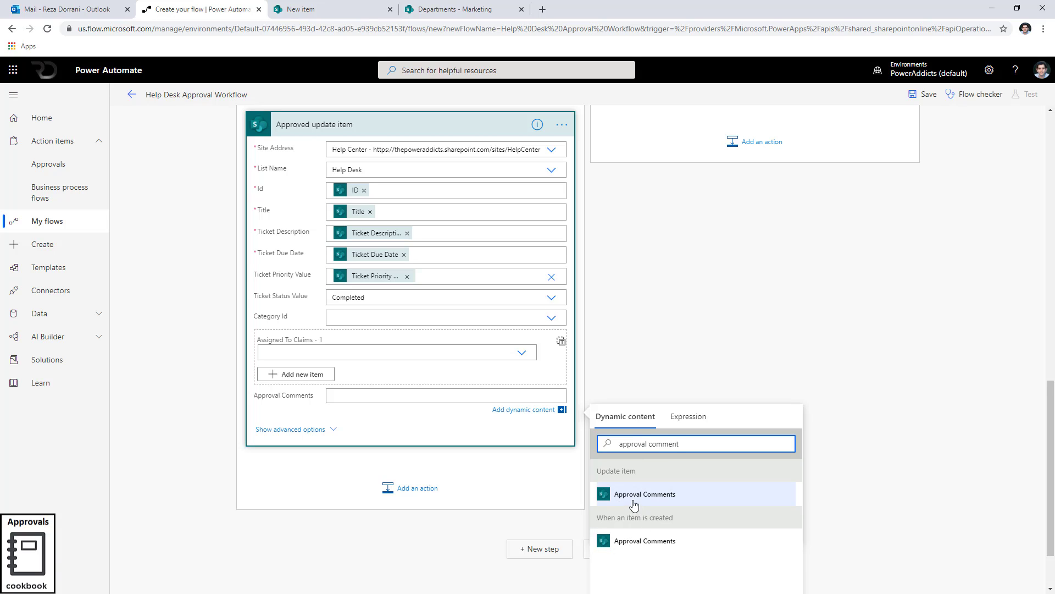
pyautogui.scroll(2, 524, 294)
pyautogui.scroll(10, 524, 294)
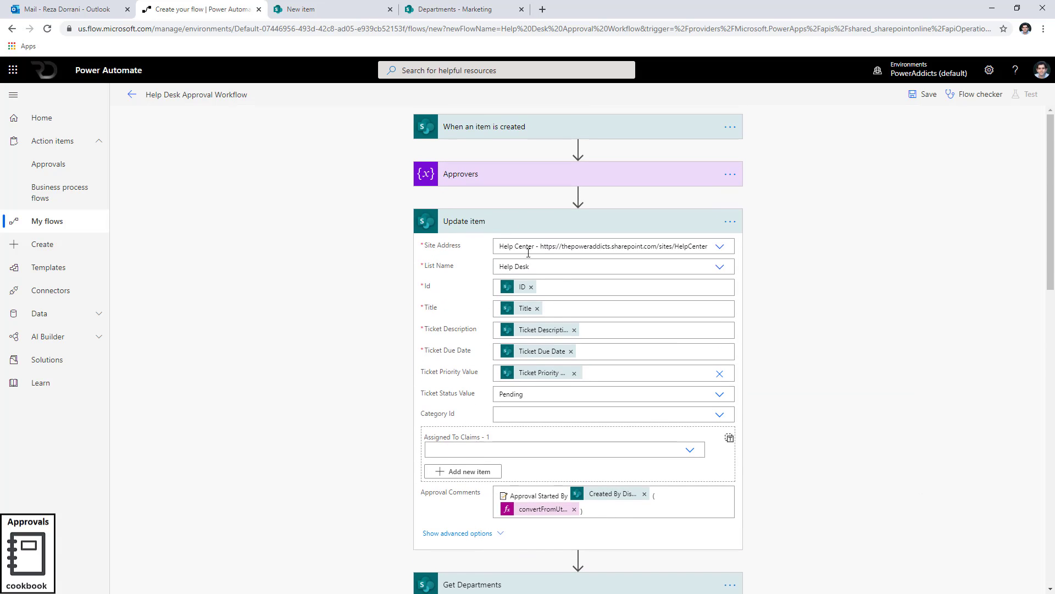
pyautogui.scroll(-12, 523, 527)
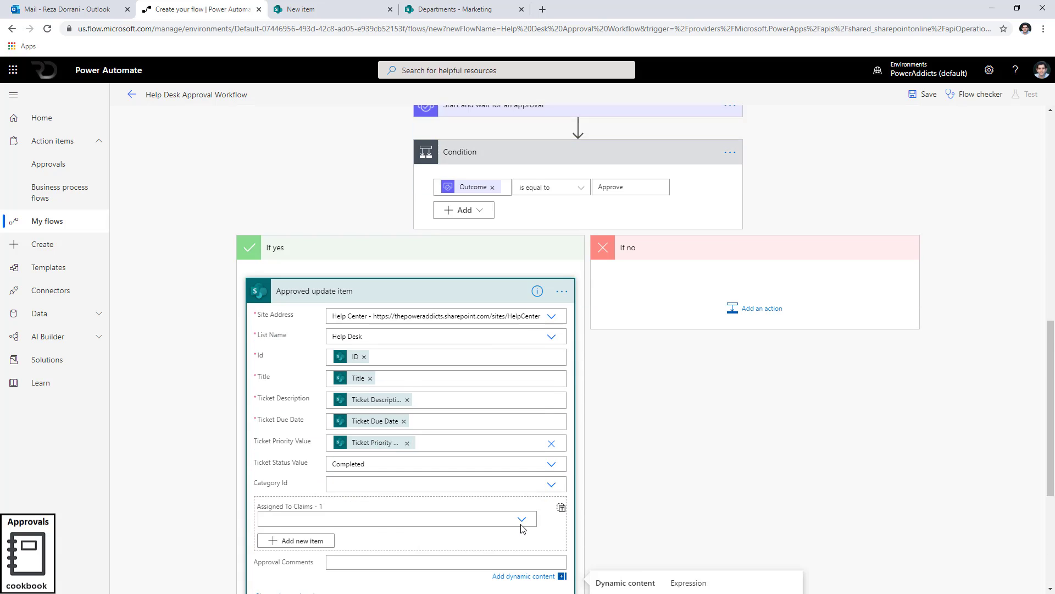
pyautogui.click(633, 419)
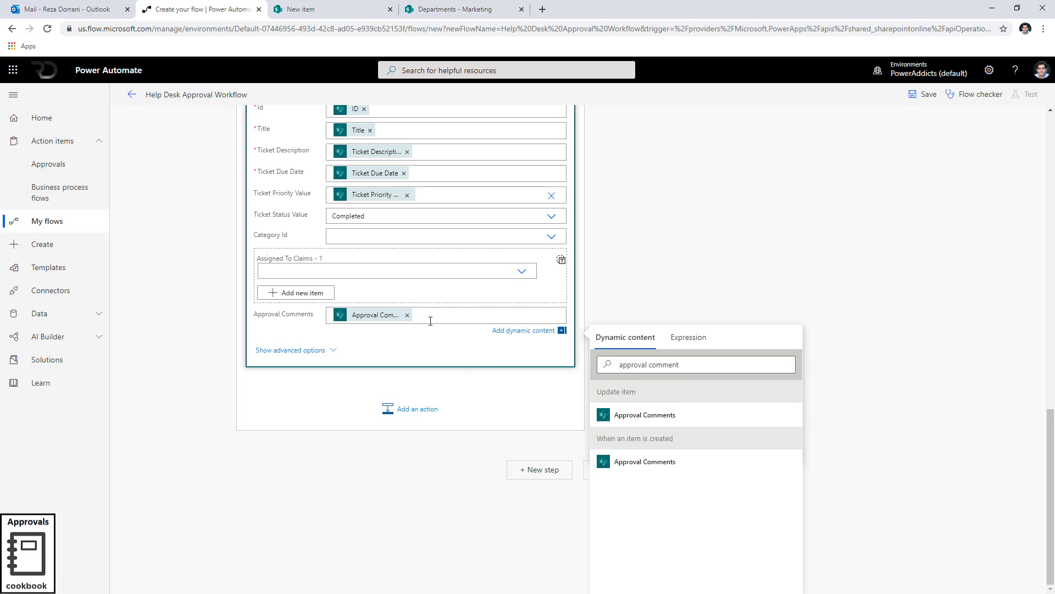
# Prefix the approved comments with the text Approved By followed by the Responses Approver name value.
pyautogui.press('Return')
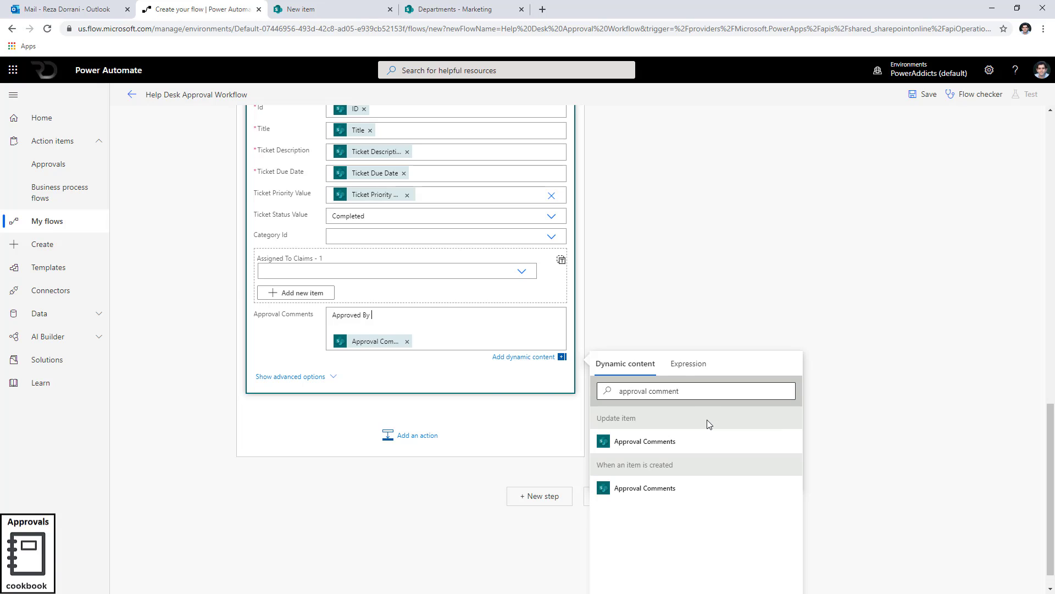
pyautogui.moveTo(685, 392); pyautogui.dragTo(491, 397)
pyautogui.write('ap')
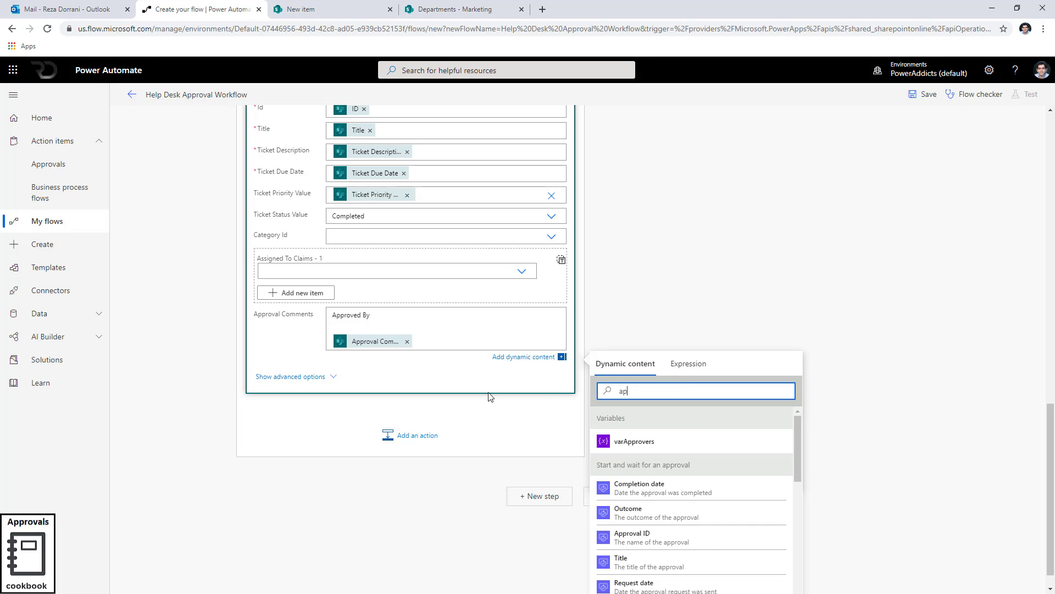
pyautogui.write('prover')
pyautogui.scroll(-3, 655, 513)
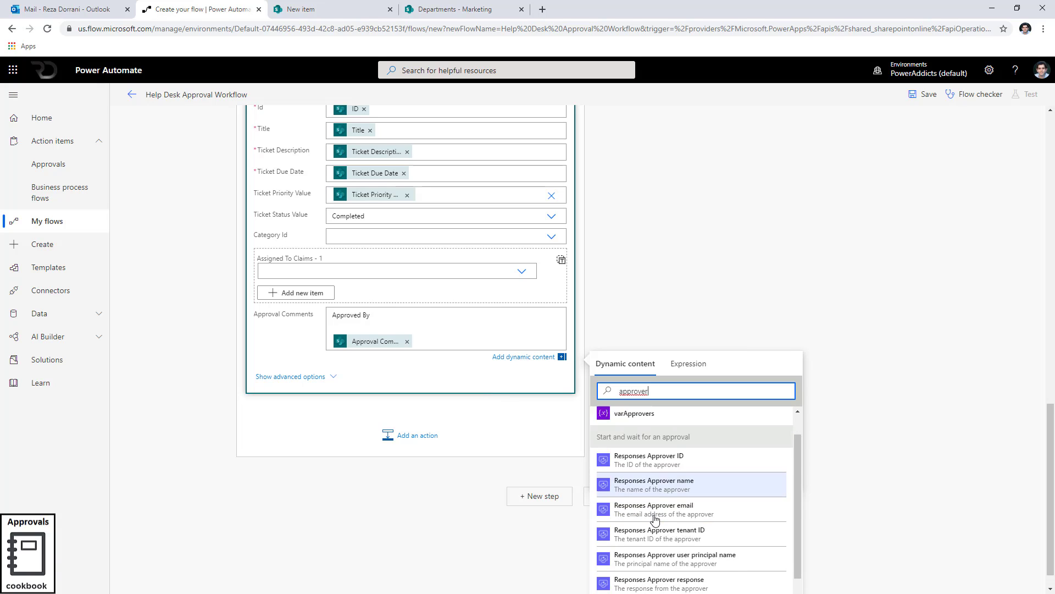
pyautogui.scroll(2, 676, 437)
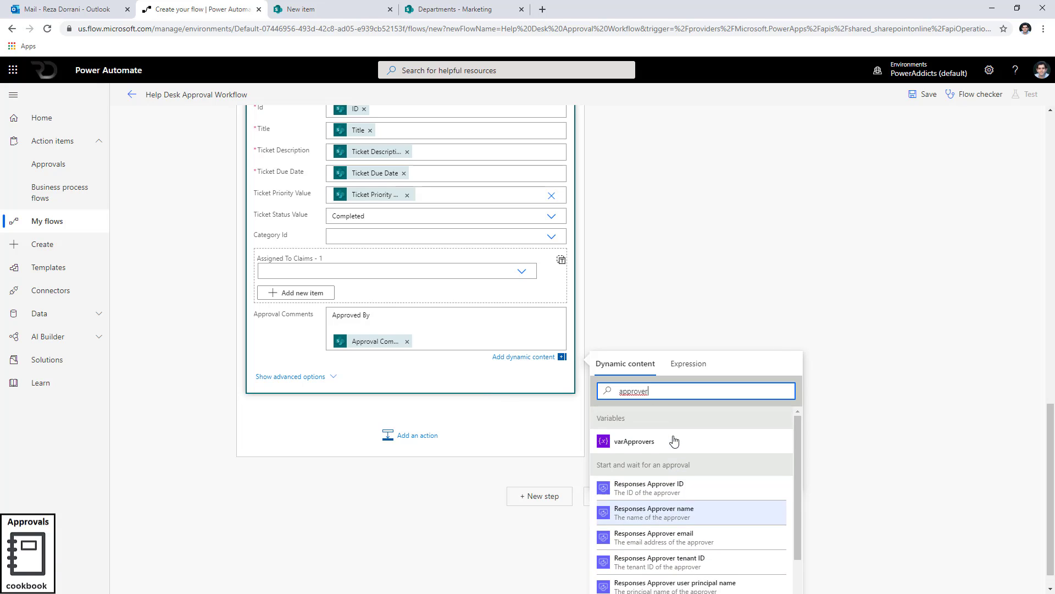
pyautogui.click(697, 520)
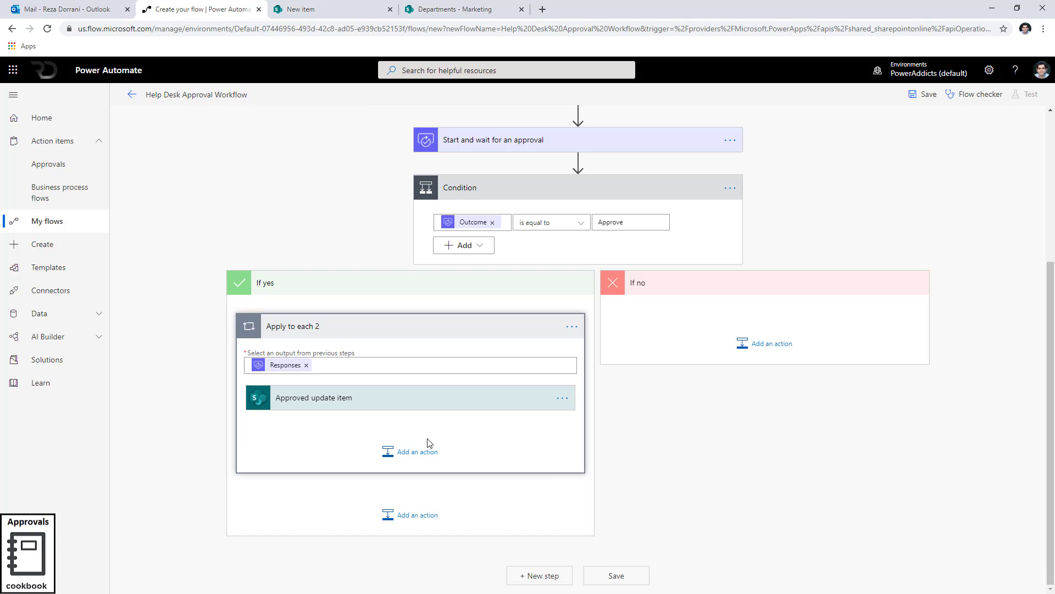
pyautogui.click(330, 406)
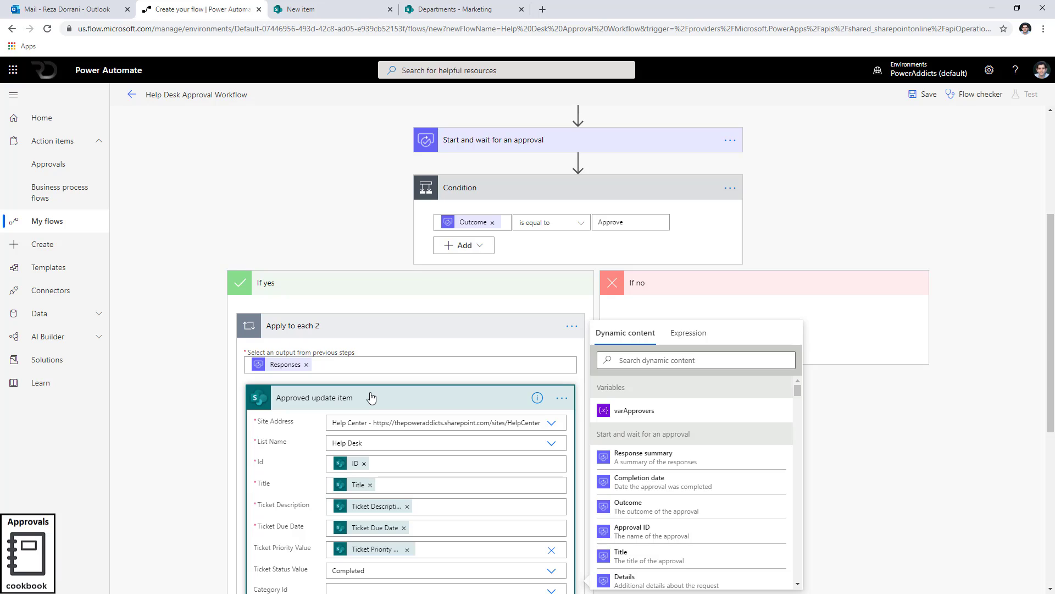
# Copy the convertFromUtc expression from the first Update item's Approval Comments.
pyautogui.scroll(-3, 371, 397)
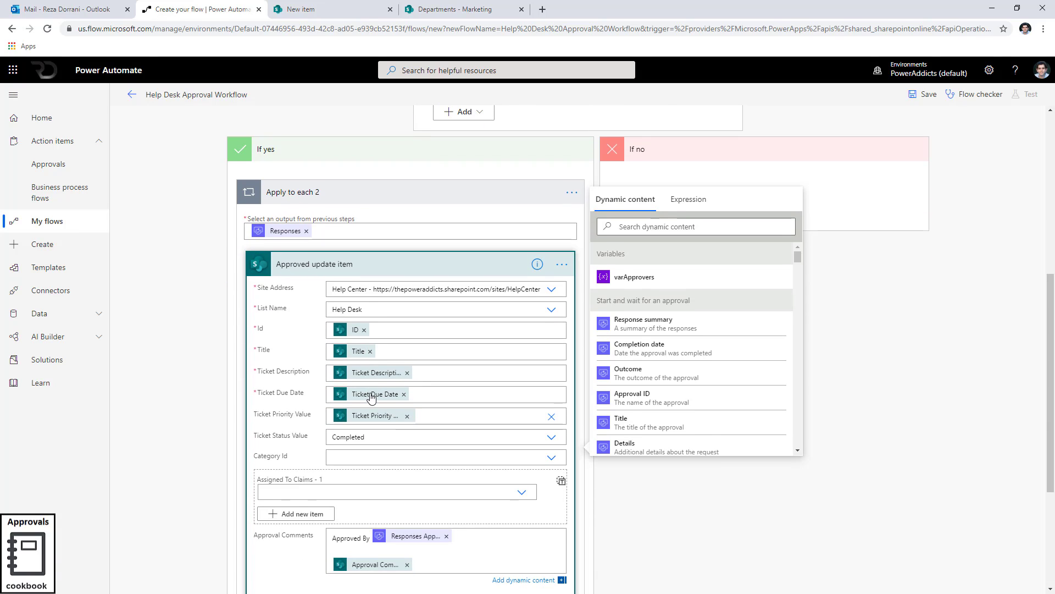
pyautogui.scroll(-3, 372, 397)
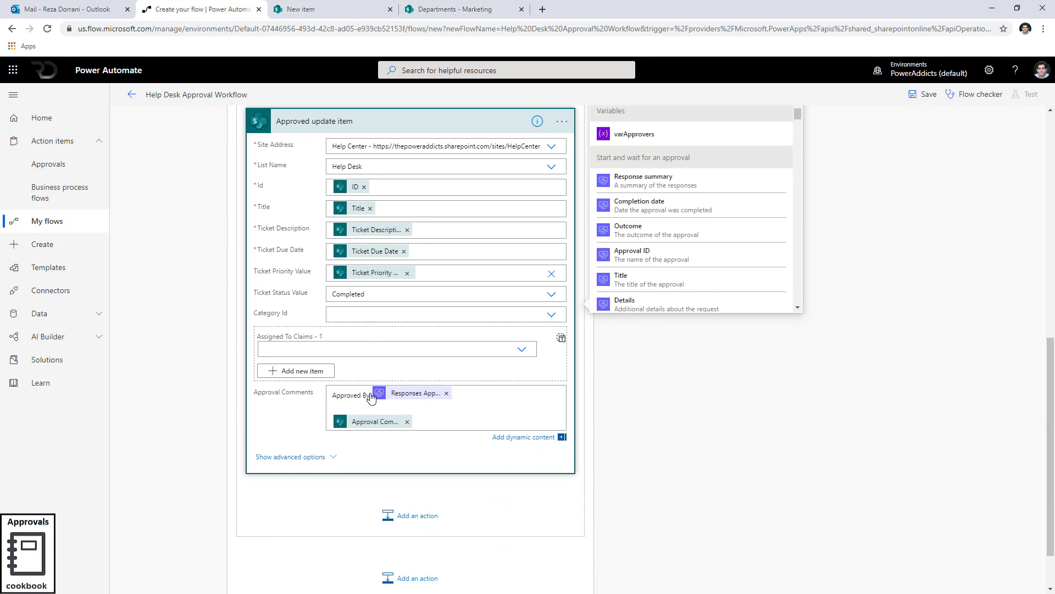
pyautogui.click(457, 395)
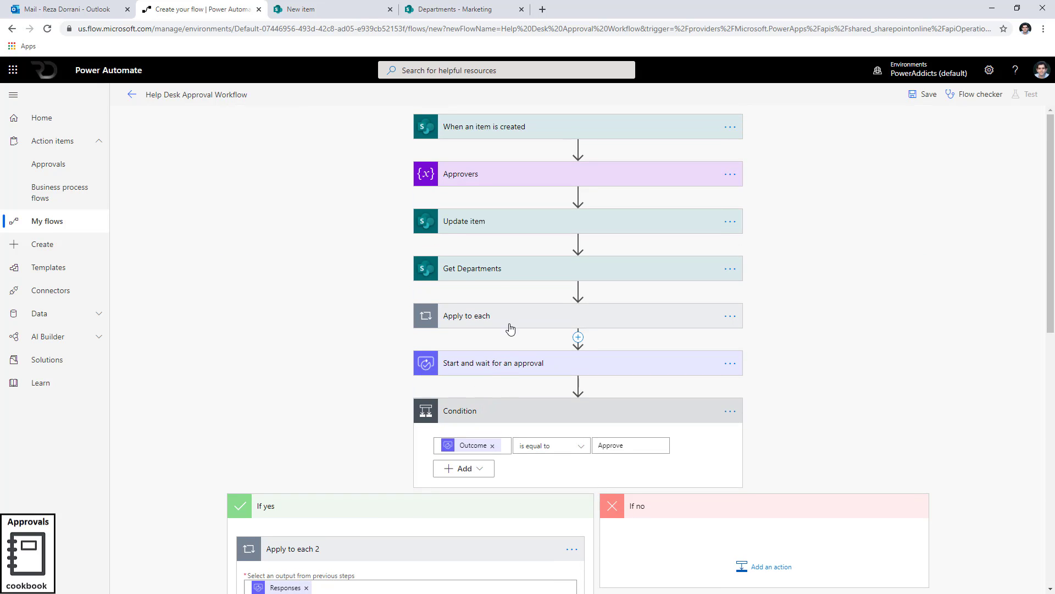
pyautogui.click(575, 225)
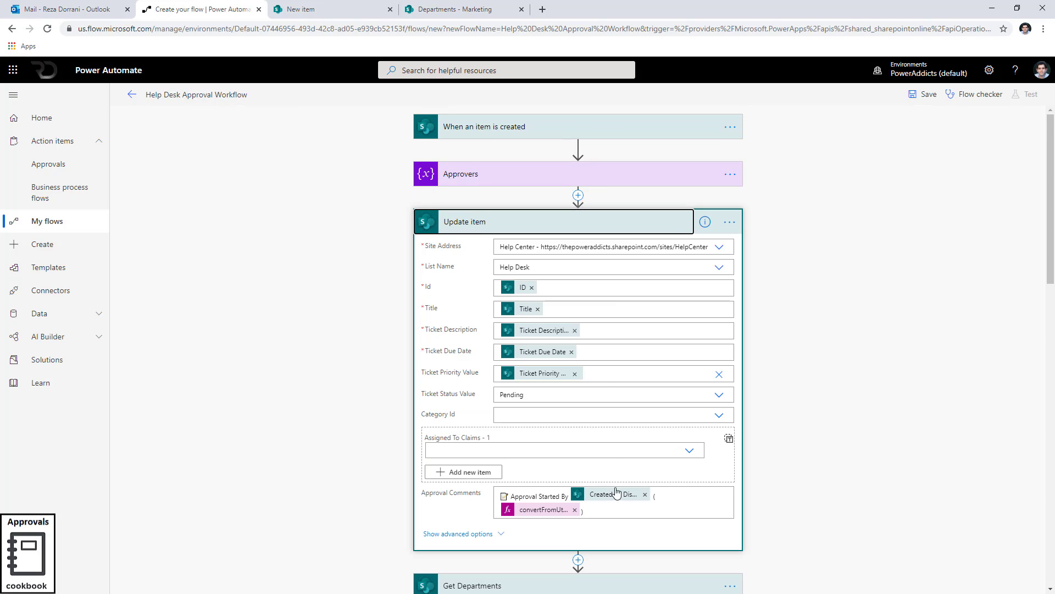
pyautogui.click(560, 509)
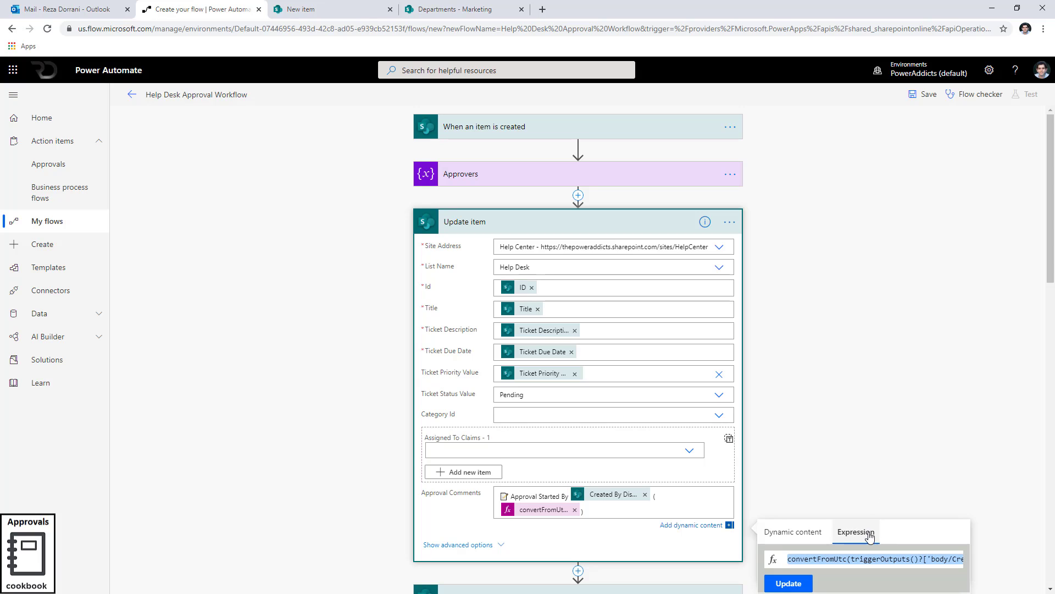
pyautogui.click(327, 481)
pyautogui.scroll(-10, 327, 481)
pyautogui.scroll(-5, 328, 481)
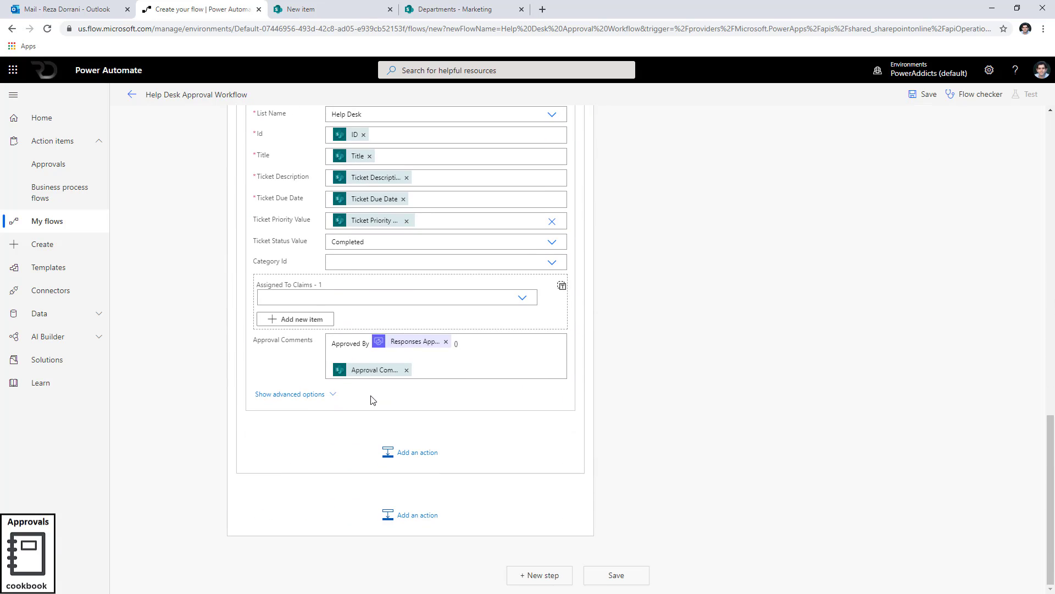
# Paste the convertFromUtc expression after the approver name and delete its trigger Created date argument.
pyautogui.click(456, 341)
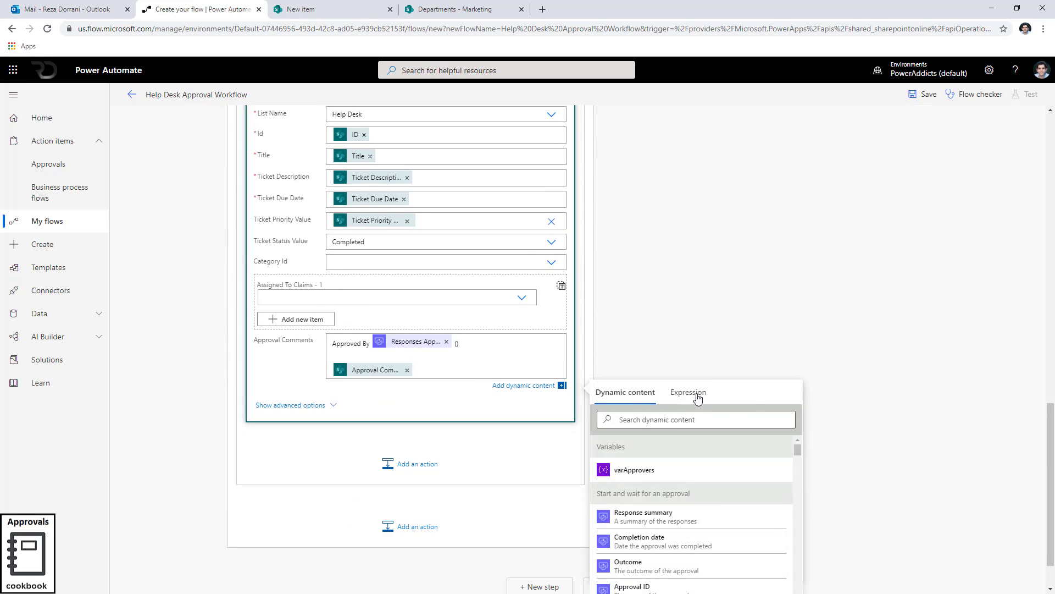
pyautogui.click(694, 392)
pyautogui.moveTo(707, 421); pyautogui.dragTo(581, 421)
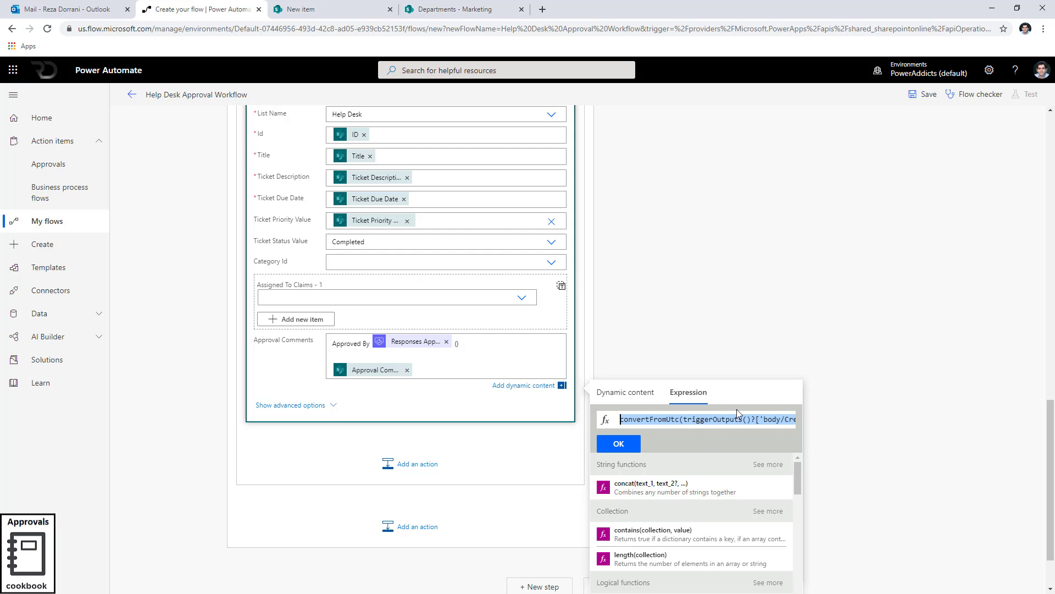
pyautogui.click(752, 421)
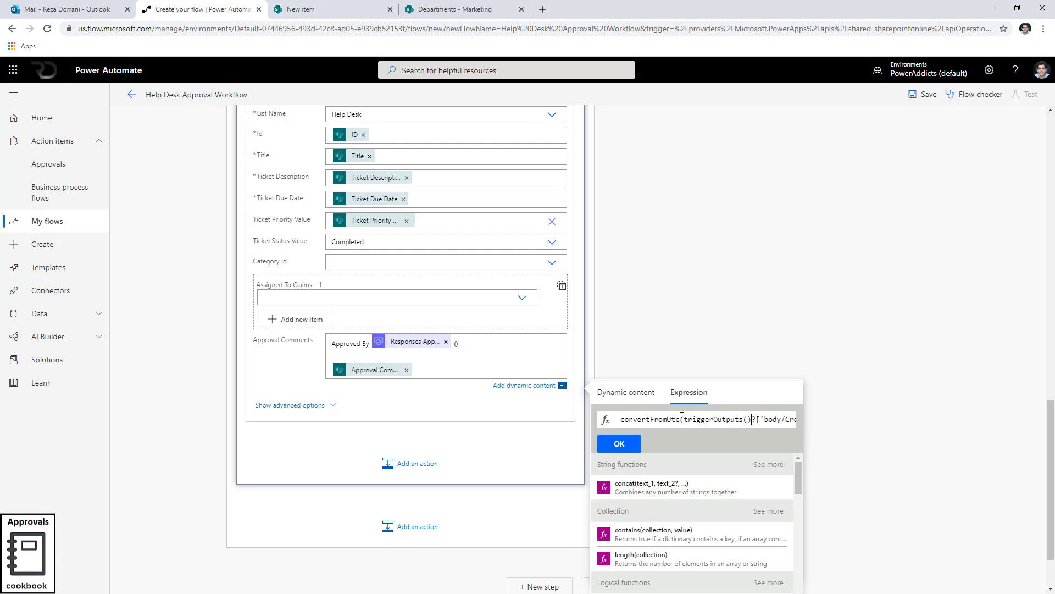
pyautogui.doubleClick(684, 419)
pyautogui.press('Left')
pyautogui.hotkey('shift', 'Right')
pyautogui.hotkey('shift', 'Right')
pyautogui.hotkey('shift', 'Right')
pyautogui.hotkey('shift', 'Right')
pyautogui.hotkey('shift', 'Right')
pyautogui.hotkey('shift', 'Right')
pyautogui.hotkey('shift', 'Right')
pyautogui.hotkey('shift', 'Right')
pyautogui.hotkey('shift', 'Right')
pyautogui.hotkey('shift', 'Right')
pyautogui.hotkey('shift', 'Right')
pyautogui.hotkey('shift', 'Right')
pyautogui.hotkey('shift', 'Right')
pyautogui.hotkey('shift', 'Right')
pyautogui.hotkey('shift', 'Right')
pyautogui.hotkey('shift', 'Right')
pyautogui.hotkey('shift', 'Right')
pyautogui.hotkey('shift', 'Right')
pyautogui.hotkey('shift', 'Right')
pyautogui.hotkey('shift', 'Right')
pyautogui.hotkey('shift', 'Right')
pyautogui.hotkey('shift', 'Right')
pyautogui.hotkey('shift', 'Right')
pyautogui.hotkey('shift', 'Right')
pyautogui.hotkey('shift', 'Right')
pyautogui.hotkey('shift', 'Right')
pyautogui.hotkey('shift', 'Right')
pyautogui.hotkey('shift', 'Right')
pyautogui.hotkey('shift', 'Right')
pyautogui.hotkey('shift', 'Right')
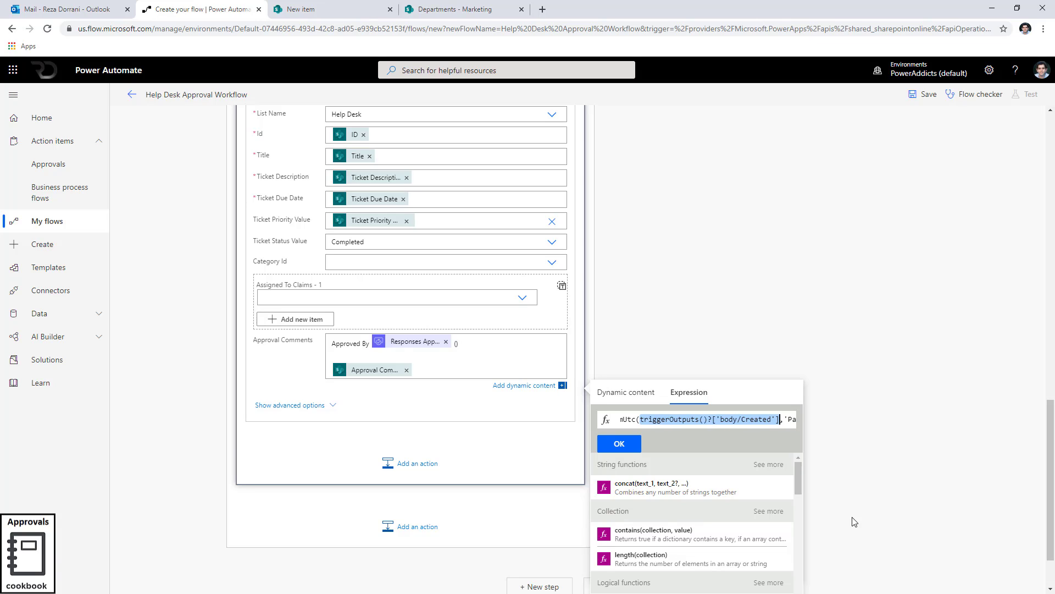
pyautogui.press('Delete')
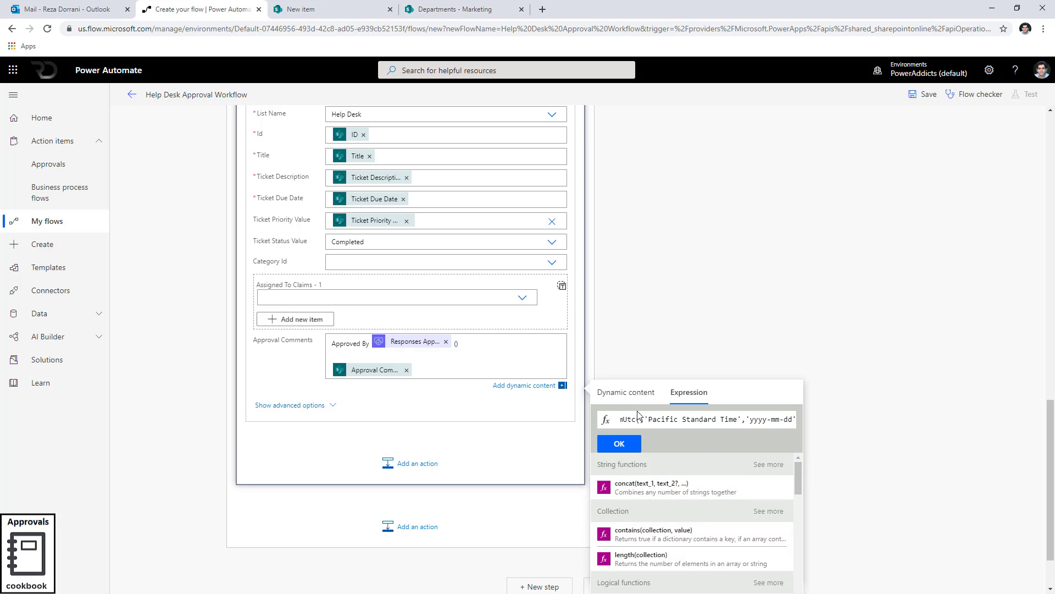
# Insert the approval's Completion date as the date argument and add the expression to the comments.
pyautogui.click(626, 392)
pyautogui.scroll(-2, 657, 525)
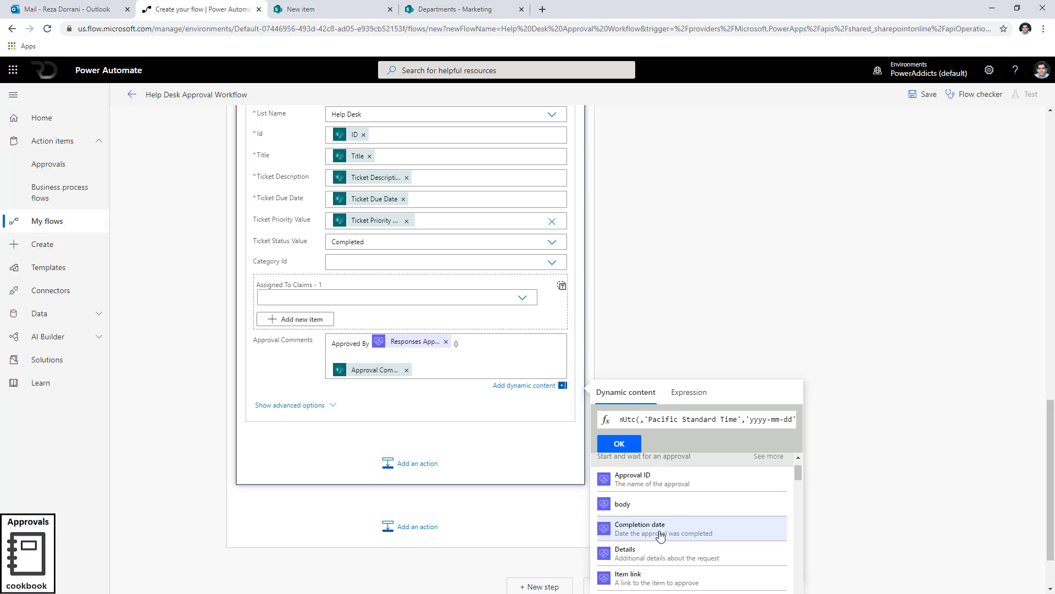
pyautogui.click(704, 531)
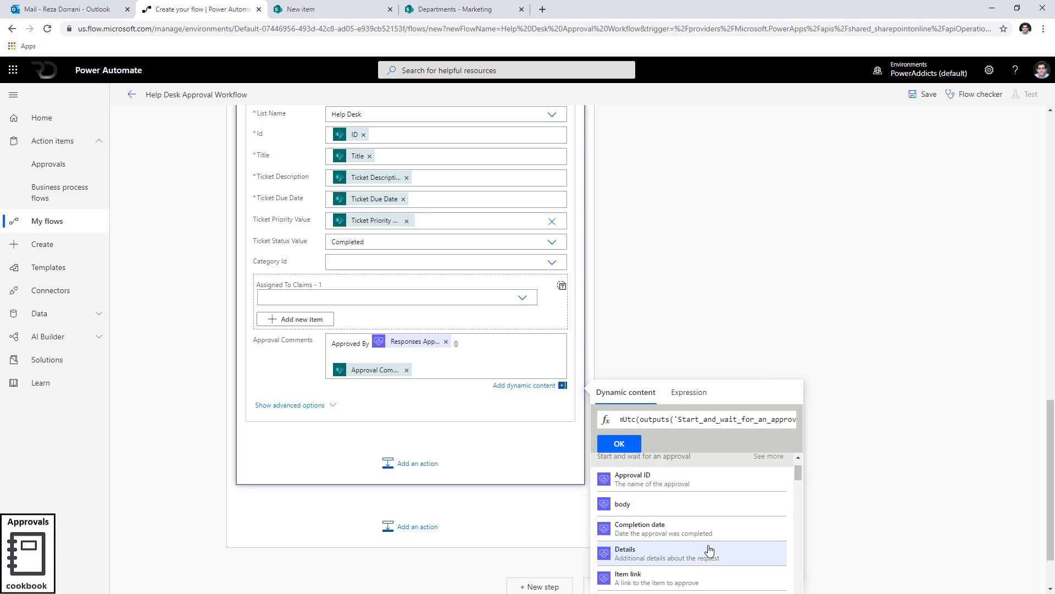
pyautogui.click(634, 447)
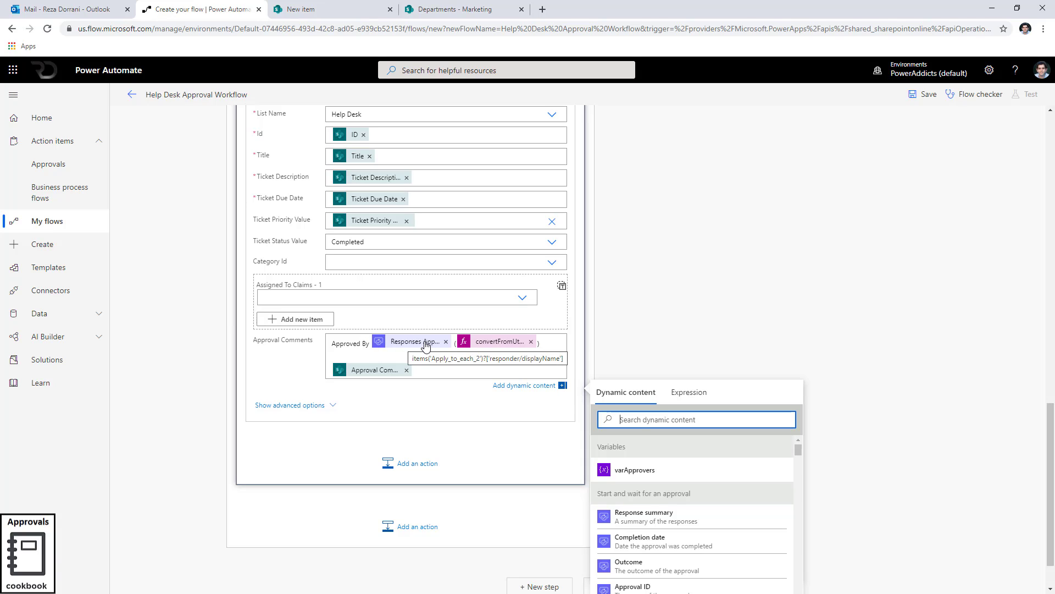
# Add the approval's Responses Comments after the date expression and paste a check mark before Approved By.
pyautogui.click(546, 354)
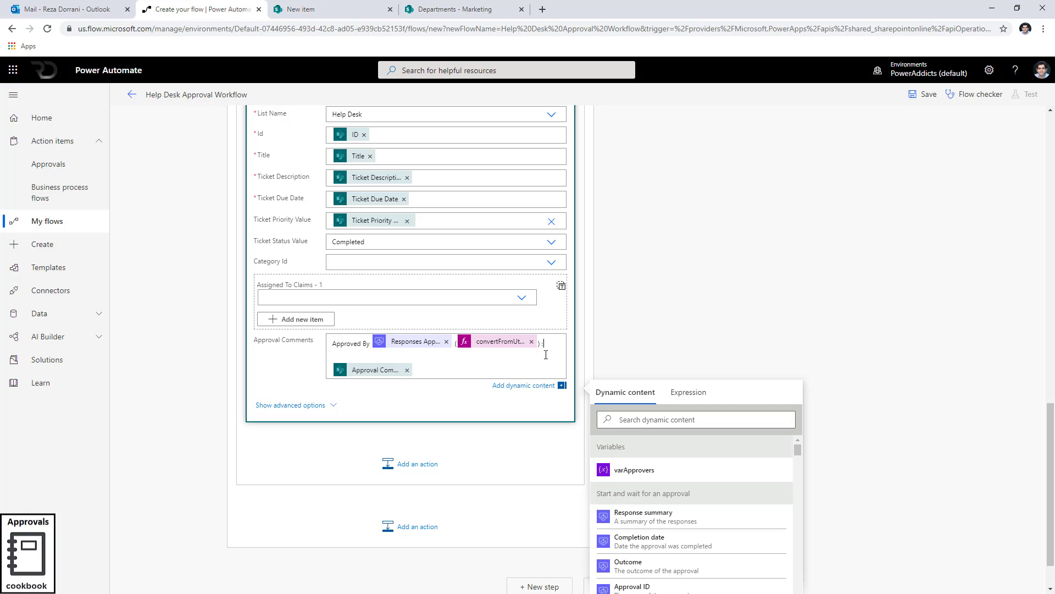
pyautogui.click(649, 418)
pyautogui.write('comments')
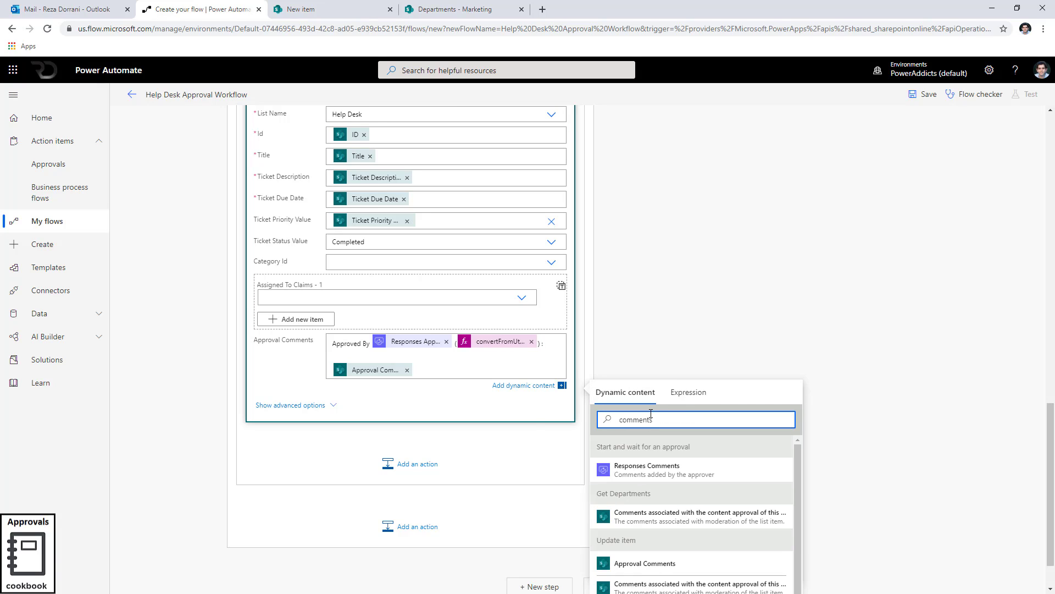
pyautogui.moveTo(655, 417); pyautogui.dragTo(535, 419)
pyautogui.write('responses com')
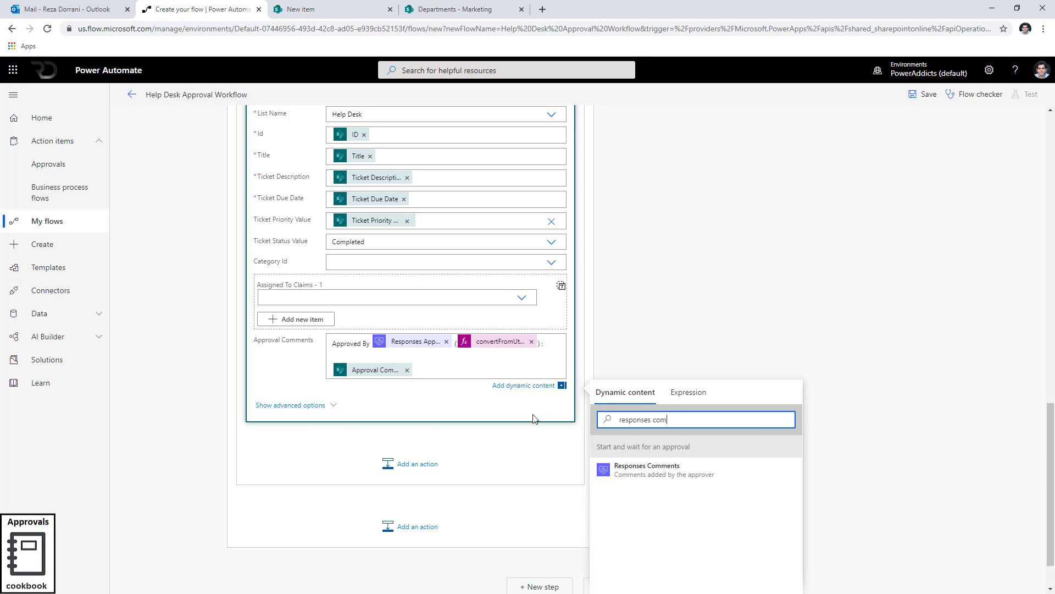
pyautogui.click(584, 471)
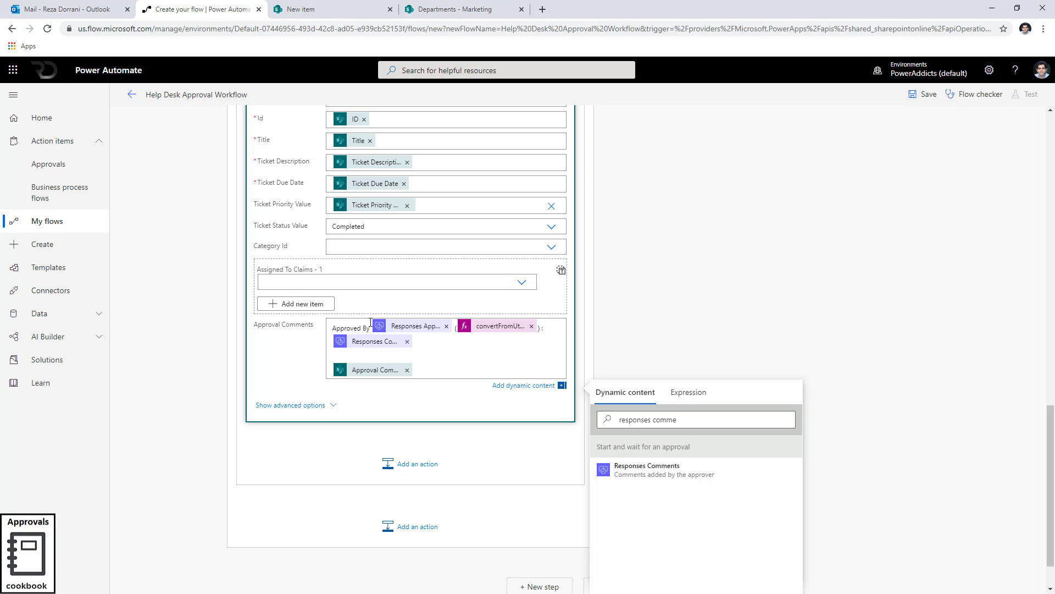
pyautogui.write('✔')
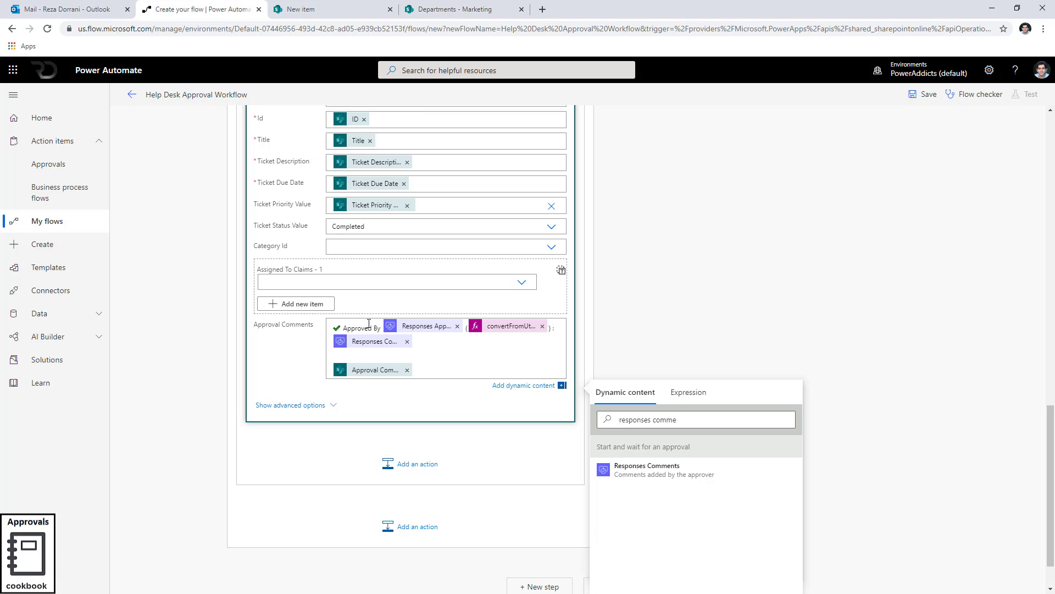
# Copy the Apply to each 2 loop and paste it into the If no branch of the condition.
pyautogui.scroll(4, 370, 325)
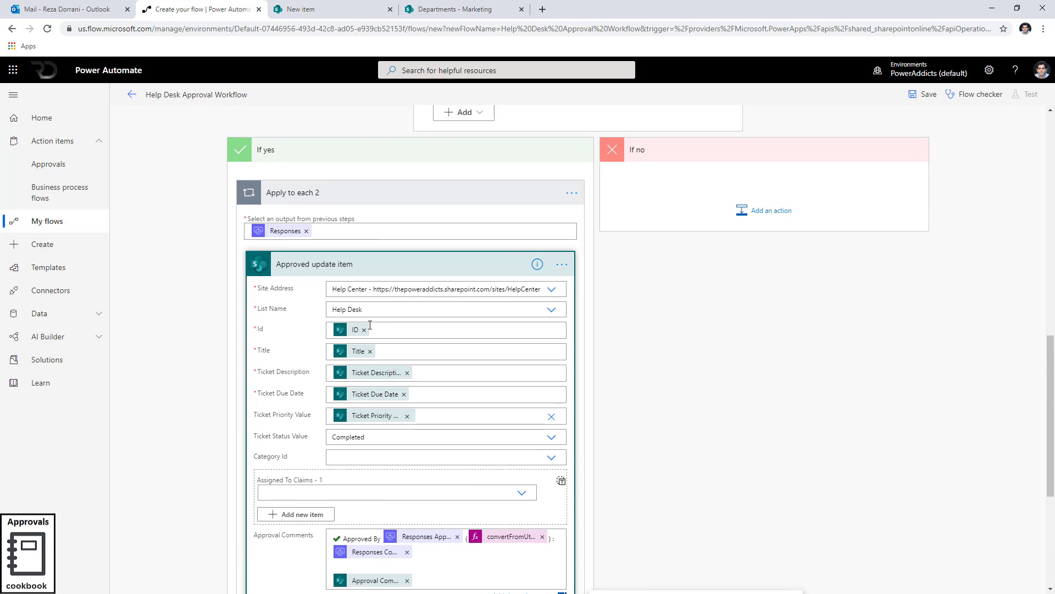
pyautogui.scroll(-2, 370, 325)
pyautogui.scroll(3, 370, 325)
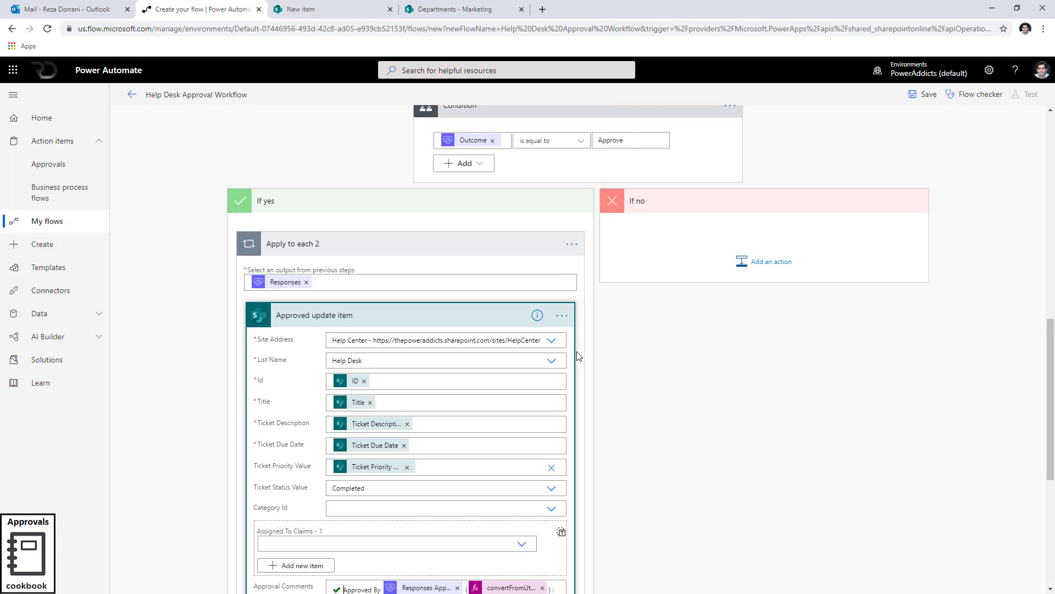
pyautogui.click(572, 244)
pyautogui.click(619, 245)
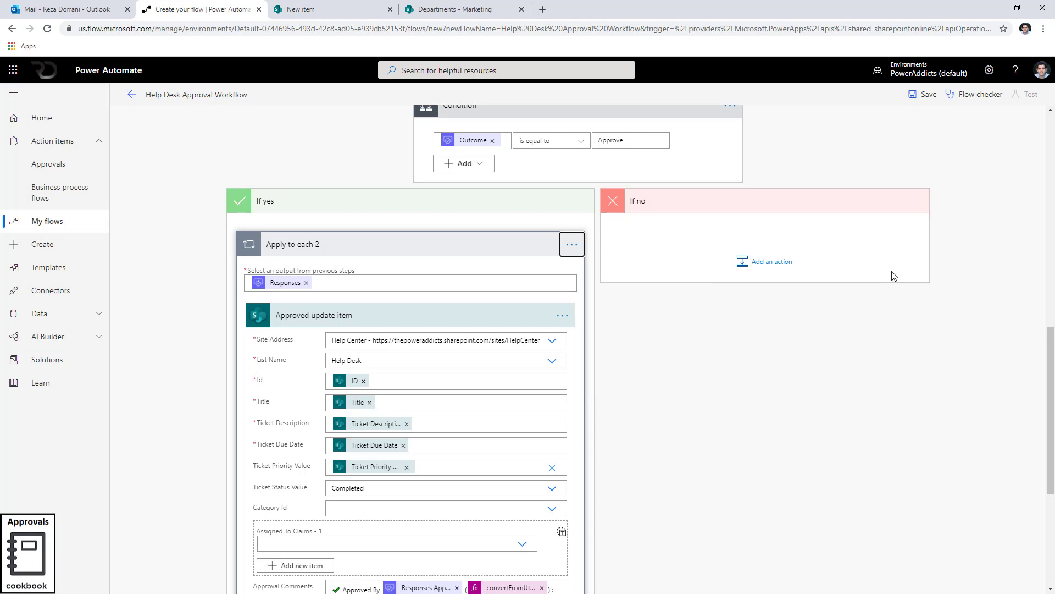
pyautogui.click(768, 268)
pyautogui.click(824, 298)
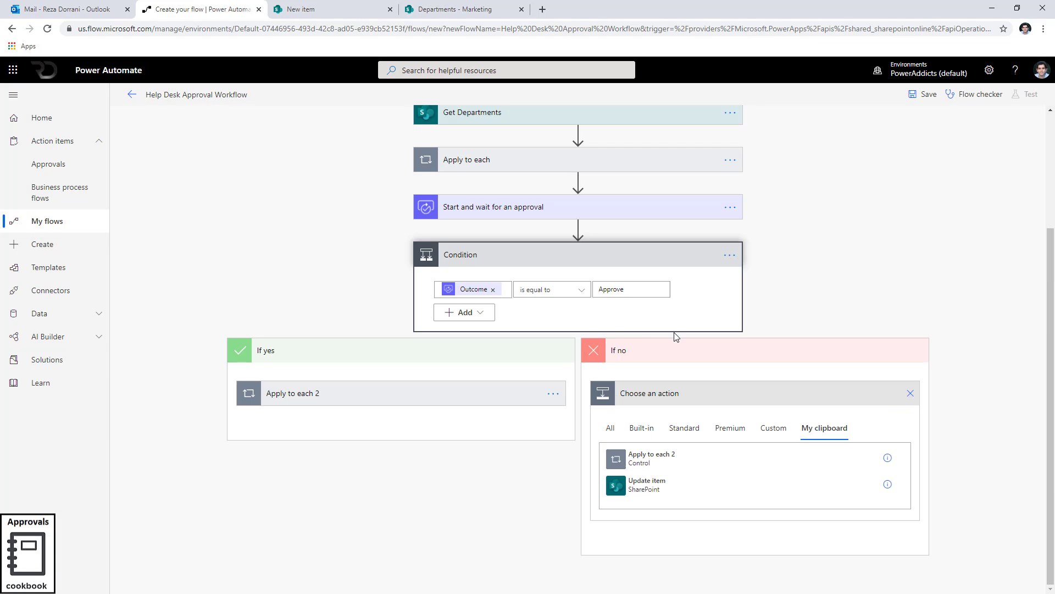
pyautogui.click(652, 460)
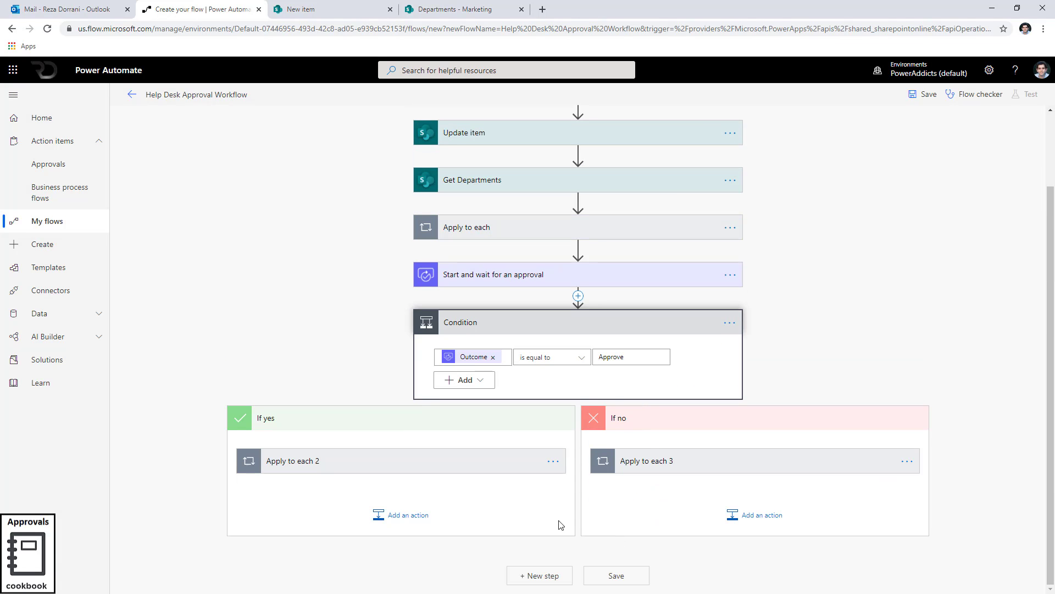
# In the If no branch's copied update item, set Ticket Status Value to Rejected.
pyautogui.click(453, 471)
pyautogui.click(730, 462)
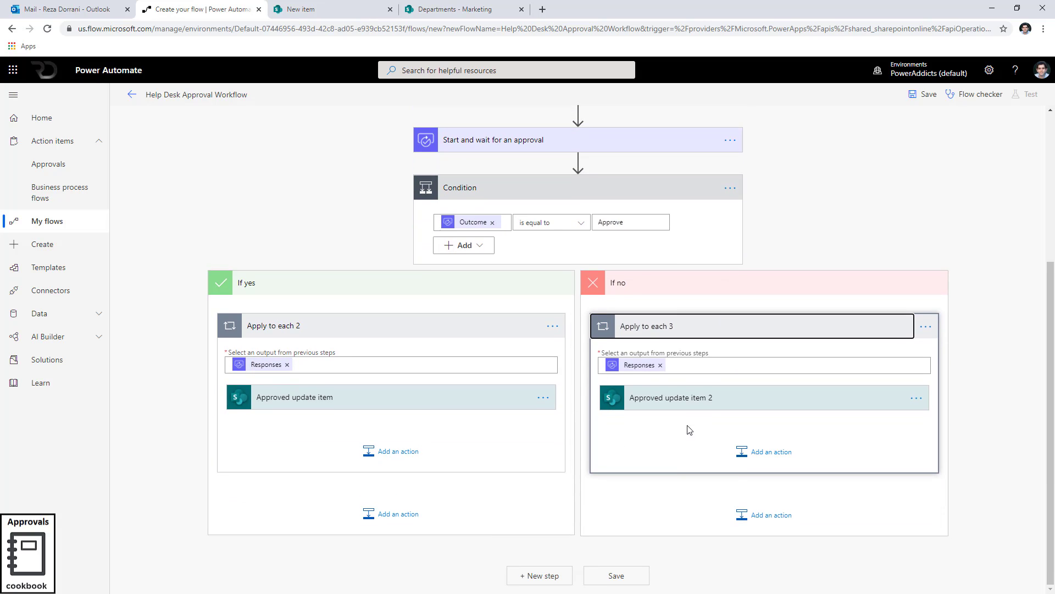
pyautogui.click(716, 405)
pyautogui.scroll(-4, 731, 401)
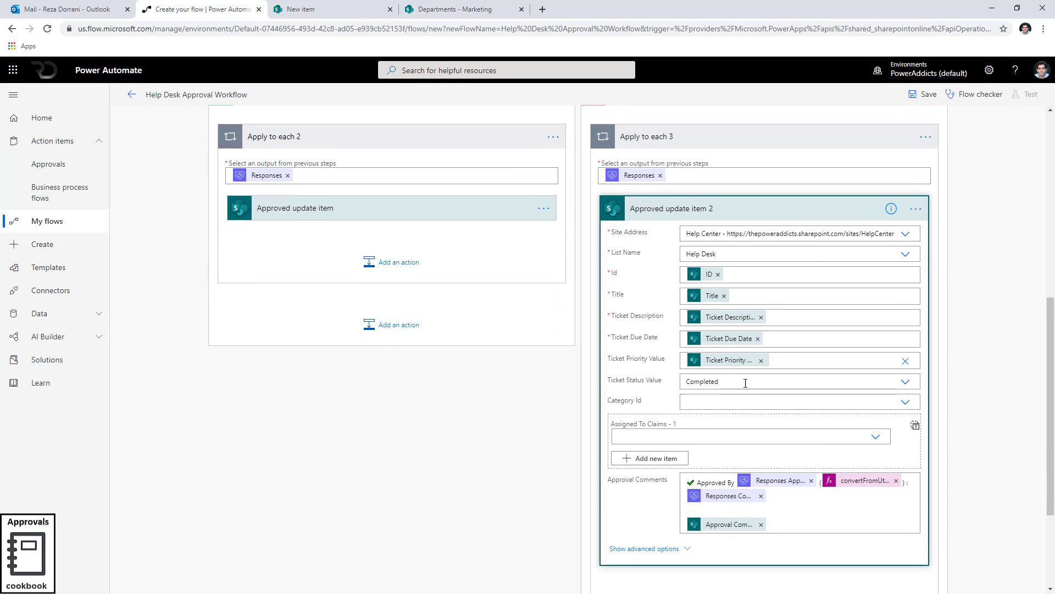
pyautogui.click(904, 350)
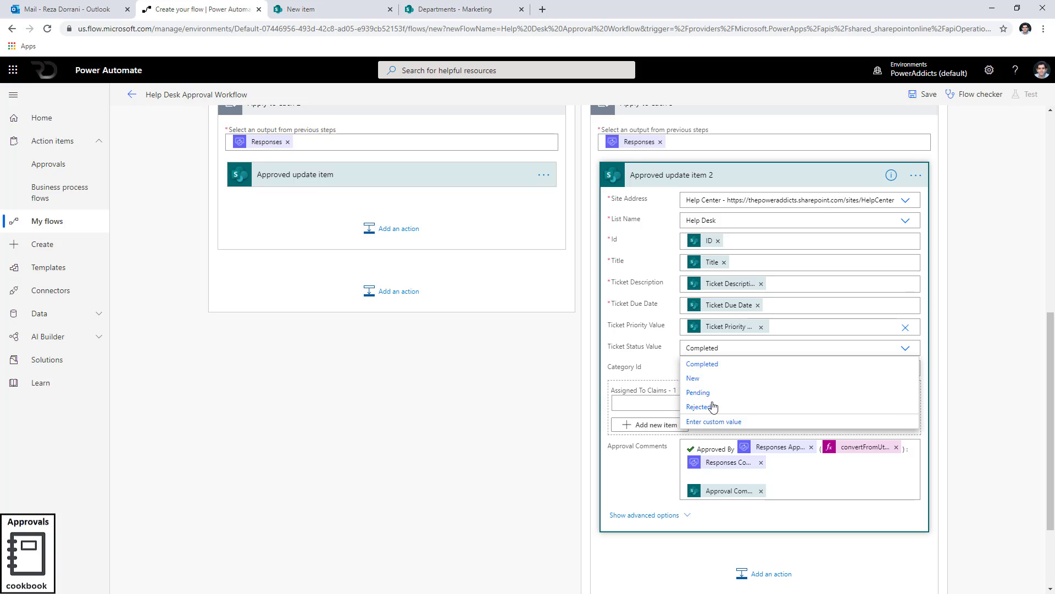
pyautogui.click(775, 409)
# Change the rejected item's comment prefix to Rejected By and replace the leading check mark with a pasted symbol.
pyautogui.scroll(-1, 731, 407)
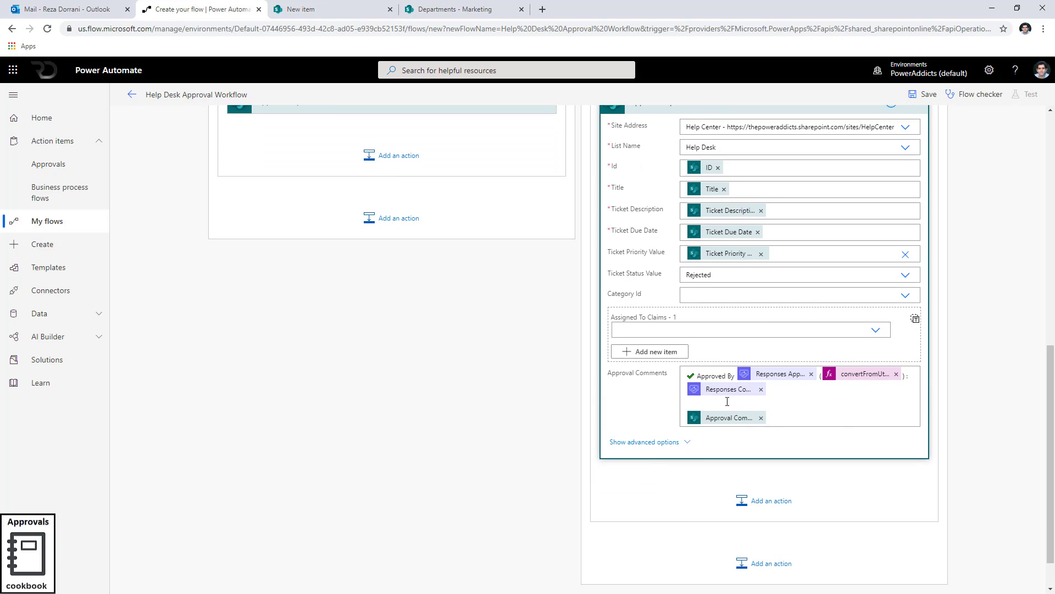
pyautogui.doubleClick(711, 374)
pyautogui.write('Rej')
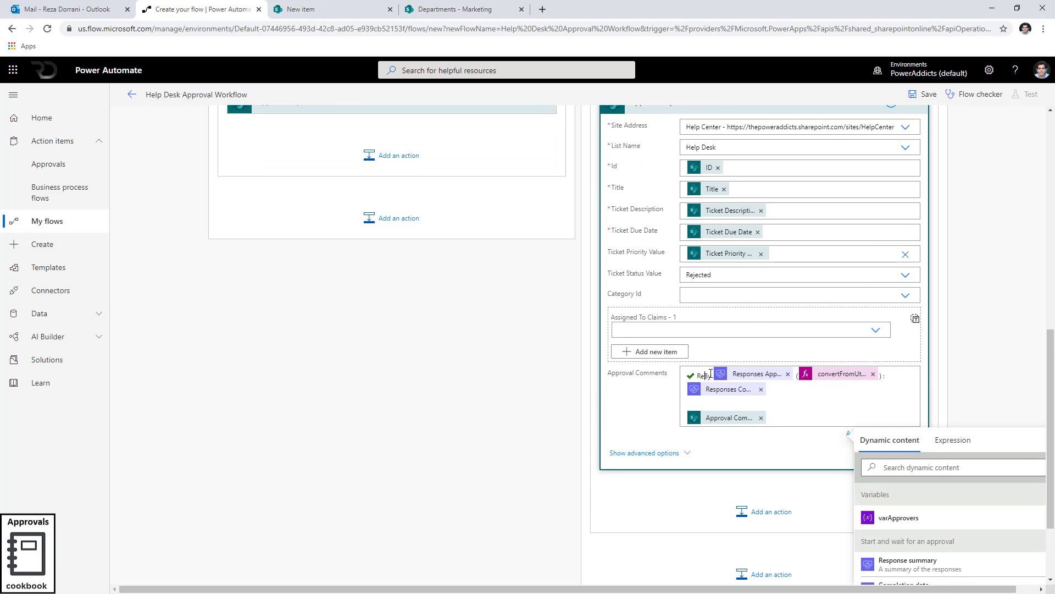
pyautogui.write('ected')
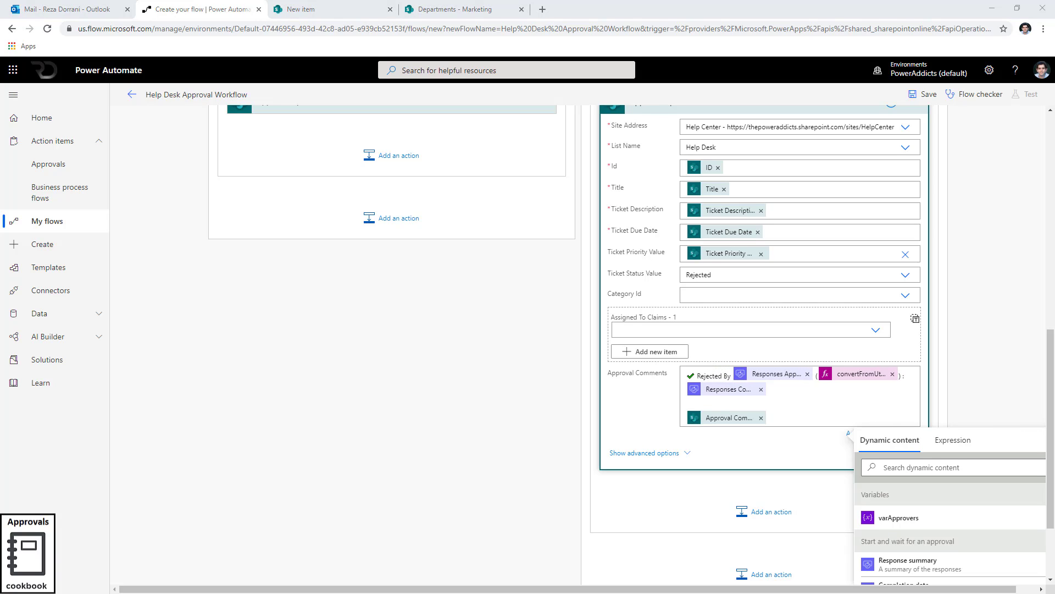
pyautogui.click(689, 373)
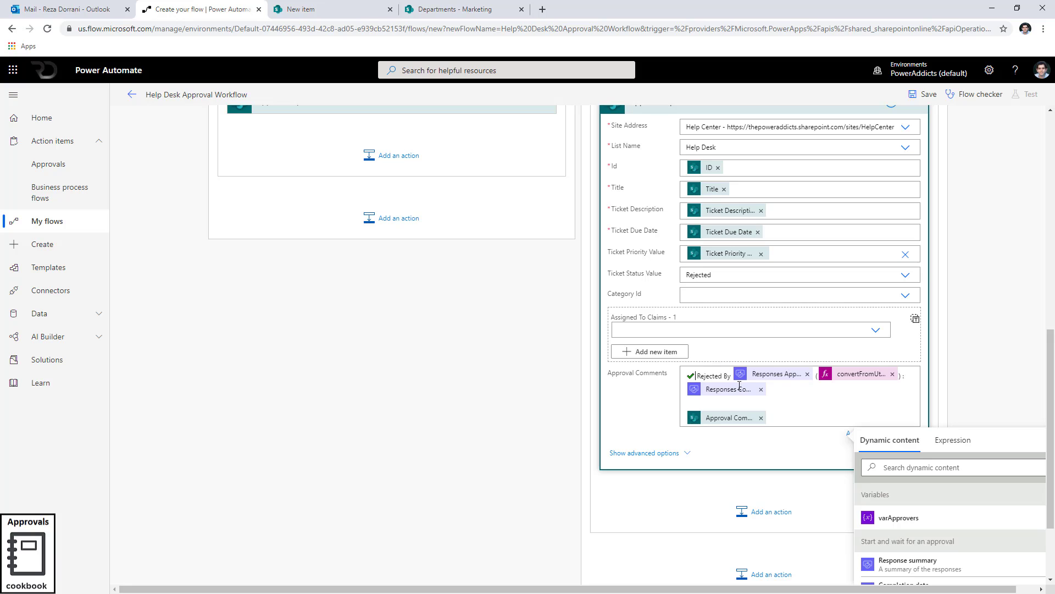
pyautogui.press('BackSpace')
pyautogui.press('BackSpace')
pyautogui.hotkey('ctrl', 'v')
# Save the flow.
pyautogui.scroll(15, 471, 434)
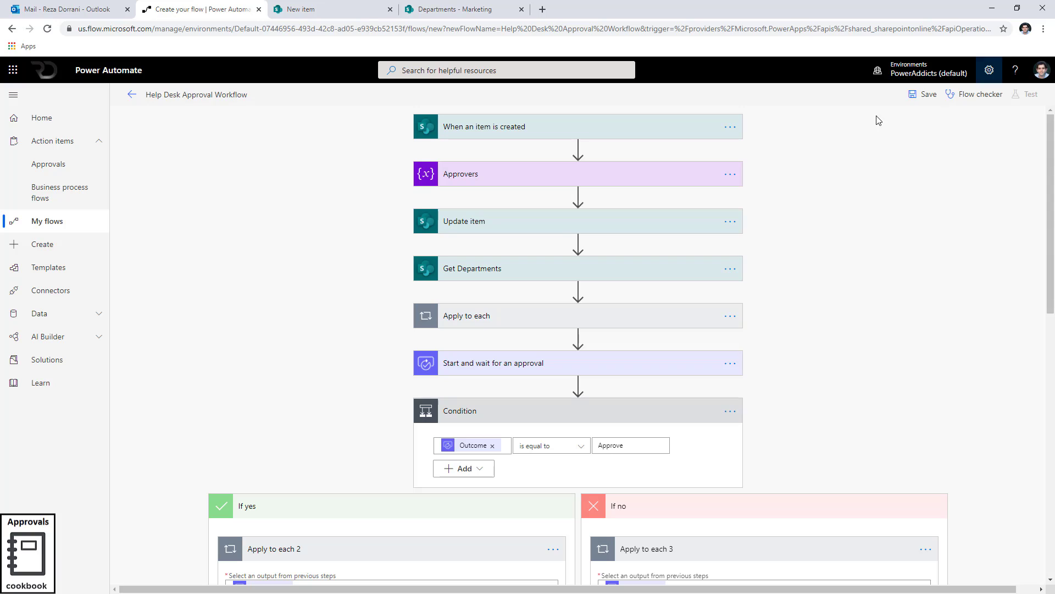
pyautogui.click(917, 99)
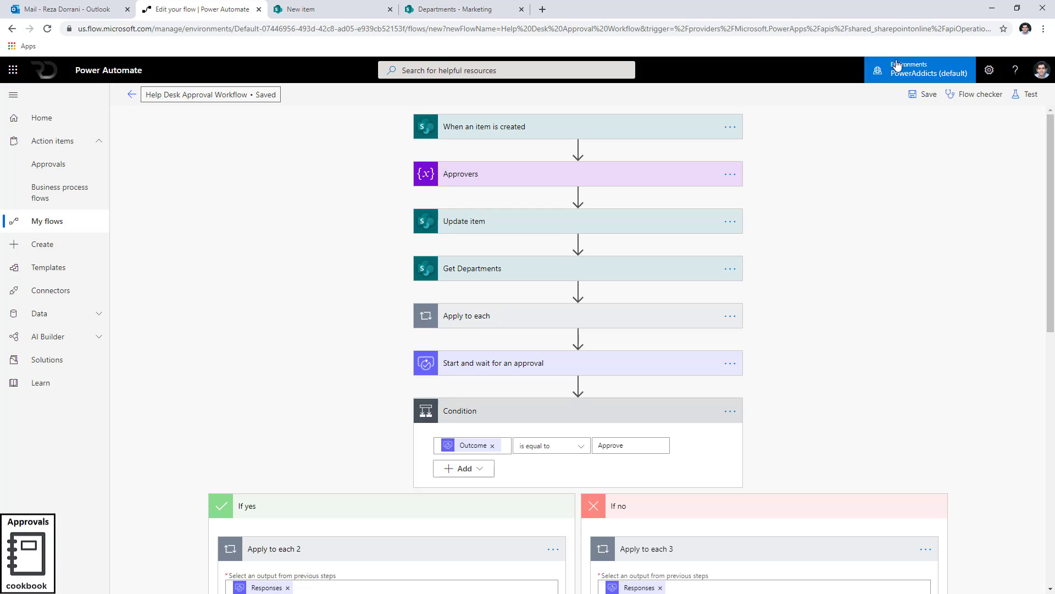
# Create a Help Desk item titled Phone Issue, due 9/23/2020, description Phone issue, category Facilities, and save it.
pyautogui.hotkey('ctrl', 'Tab')
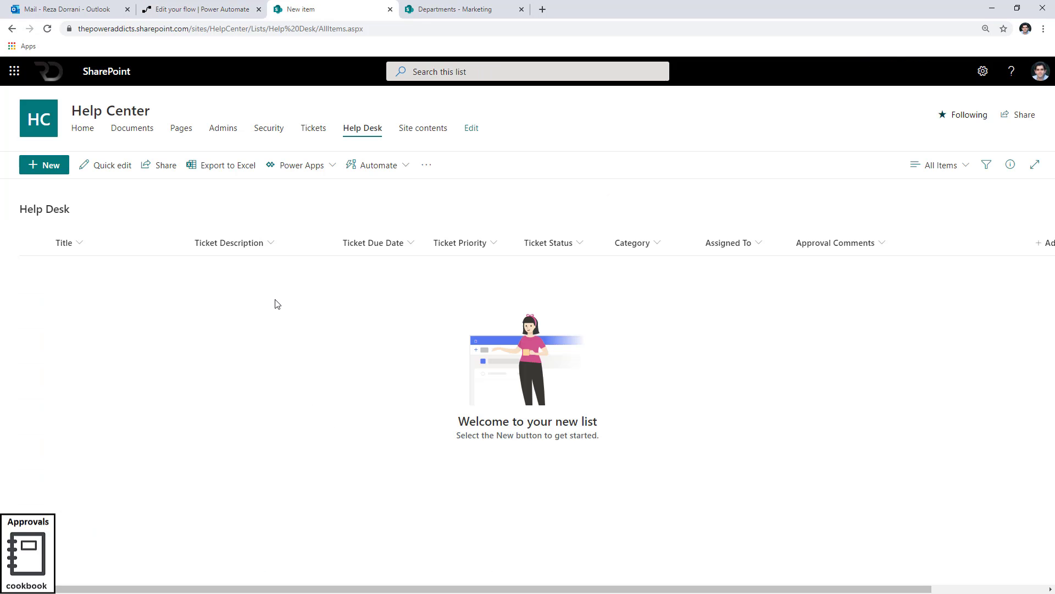
pyautogui.click(47, 165)
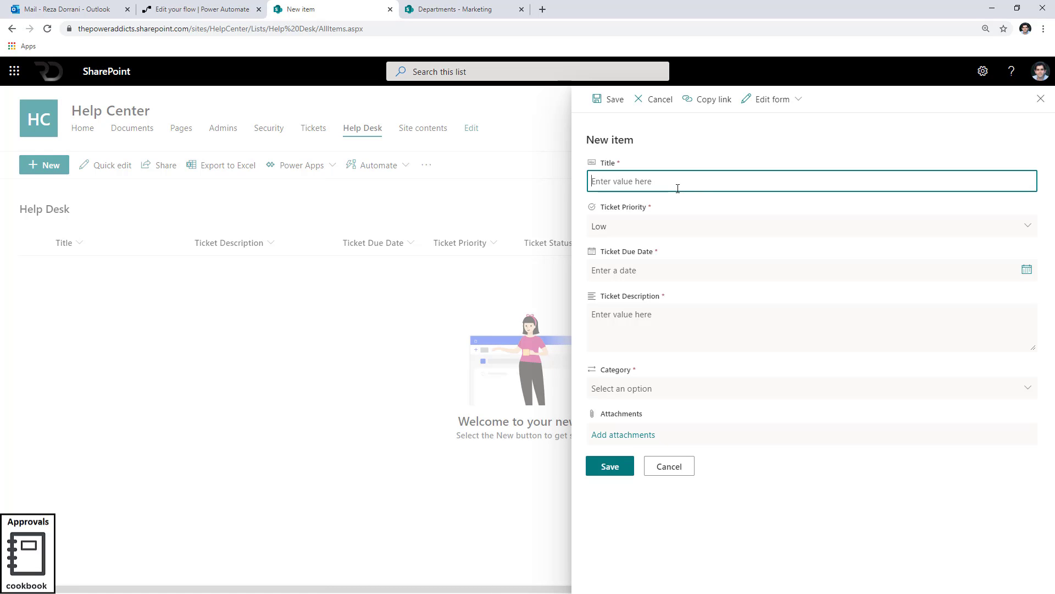
pyautogui.write('Phone Issue')
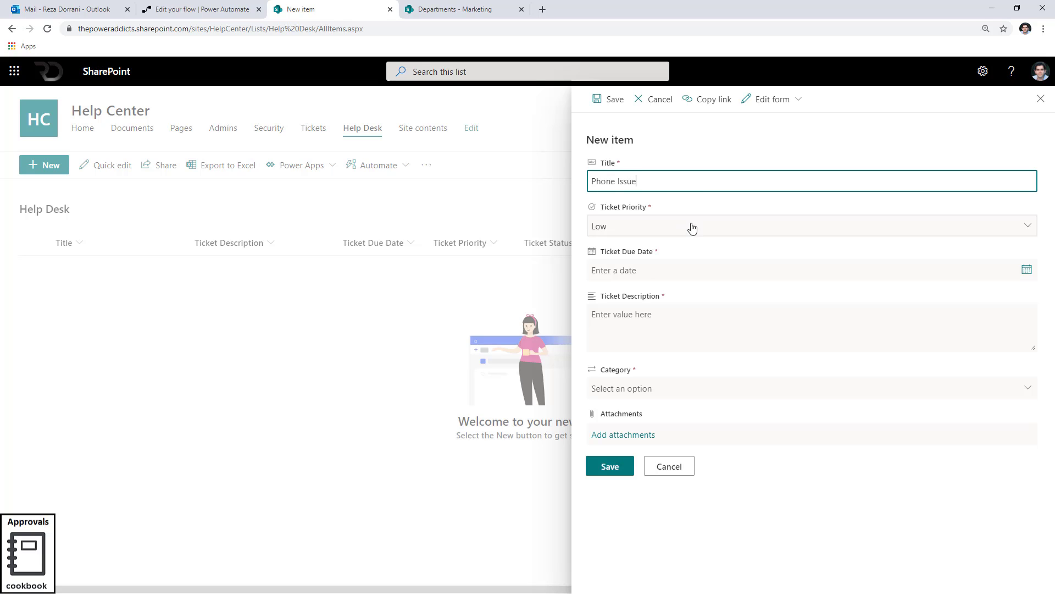
pyautogui.click(1024, 272)
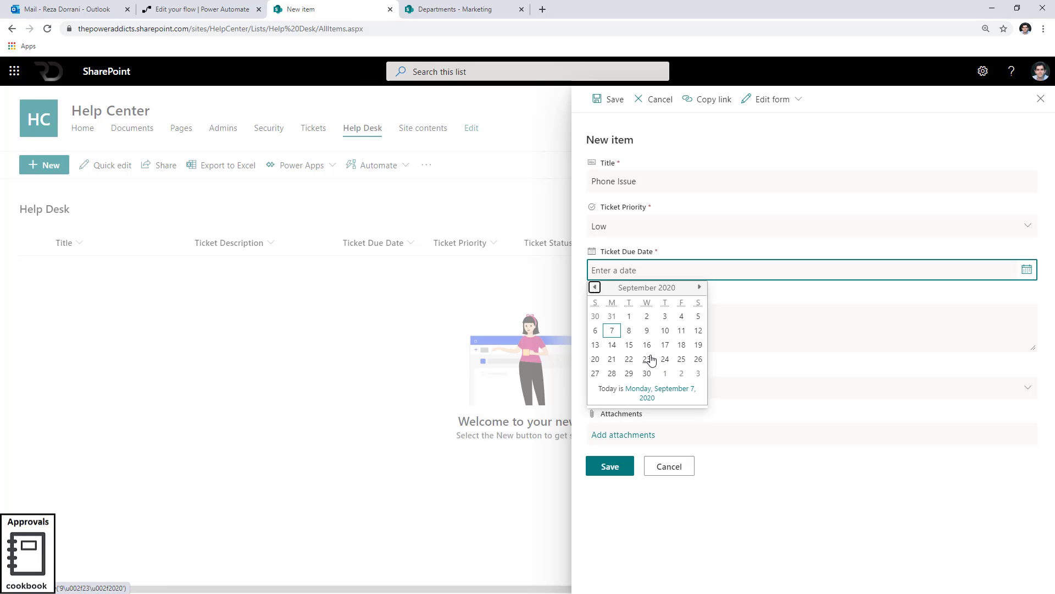
pyautogui.click(647, 359)
pyautogui.click(629, 330)
pyautogui.write('Phone issue')
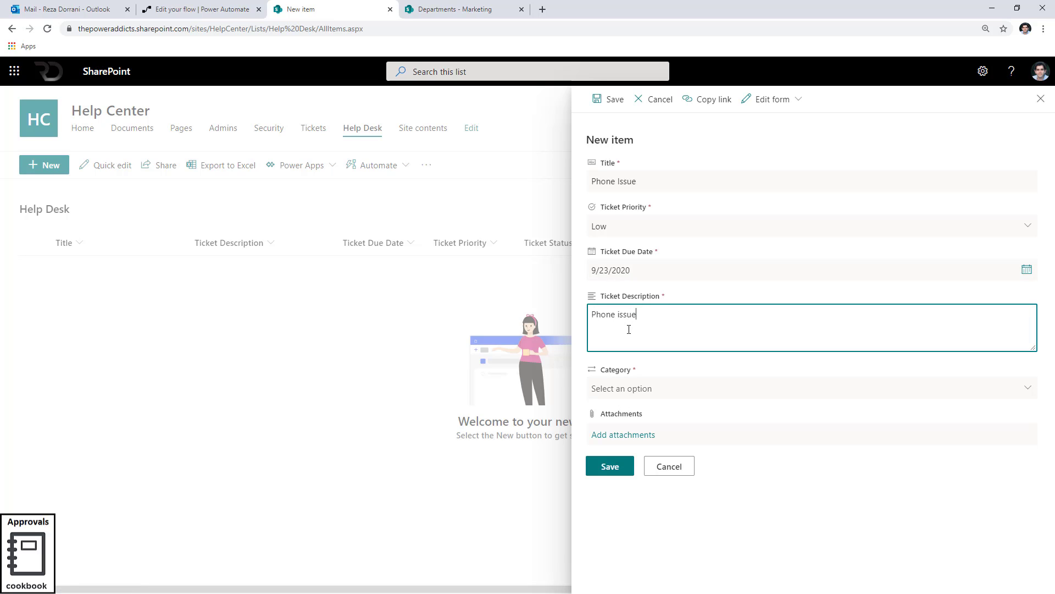
pyautogui.click(635, 390)
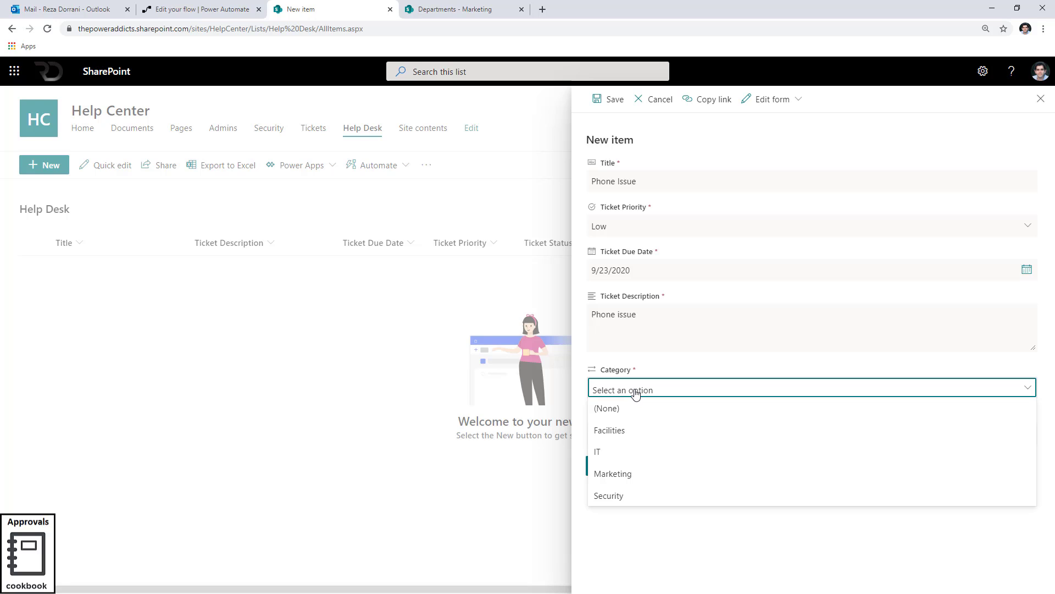
pyautogui.click(634, 430)
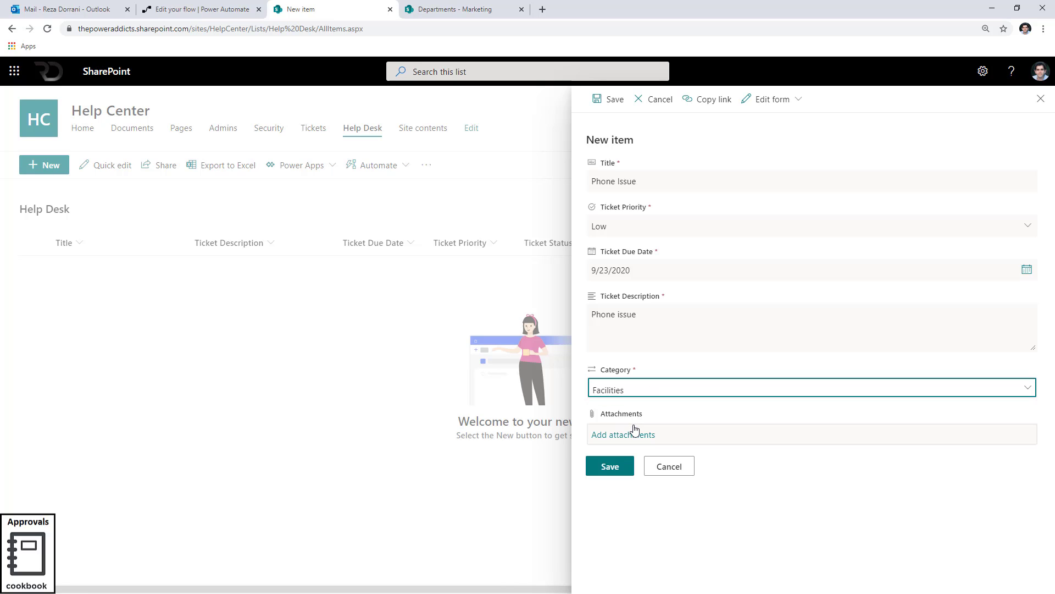
pyautogui.click(605, 466)
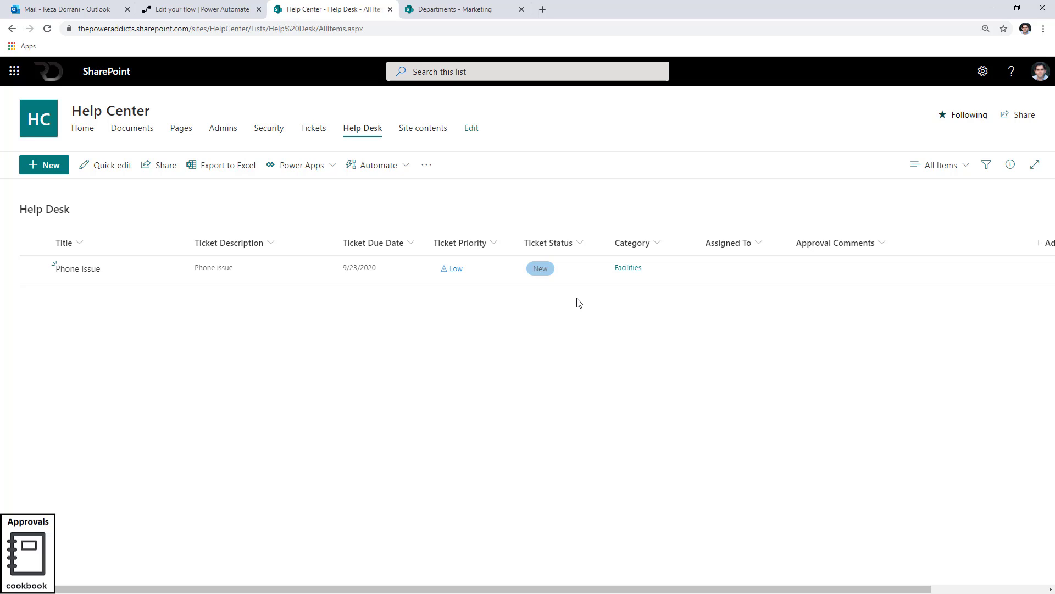
# Refresh the Help Desk list and open the Departments list to review its approvers.
pyautogui.click(407, 28)
pyautogui.press('Return')
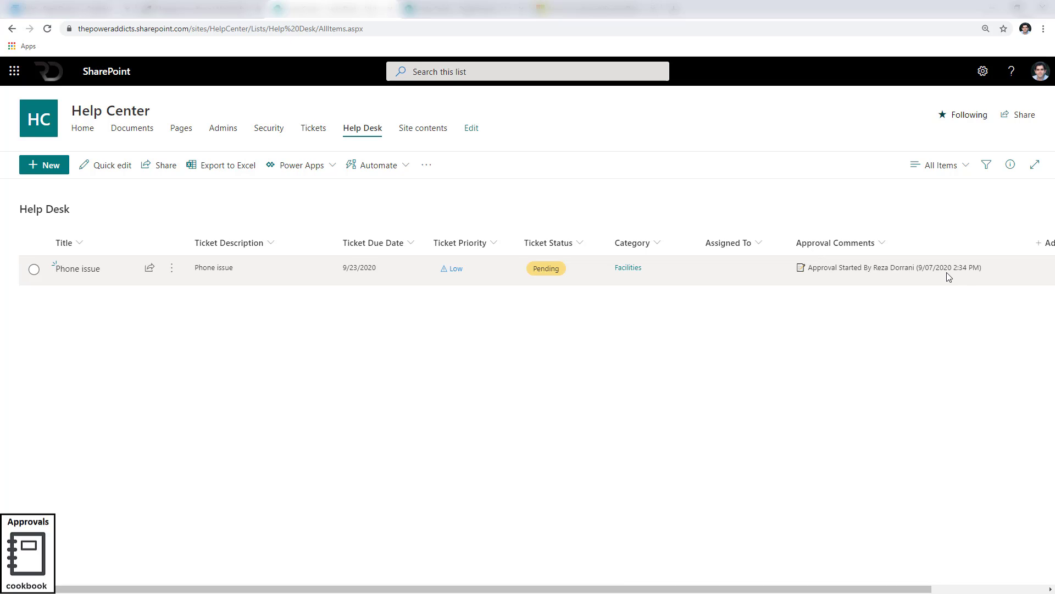
pyautogui.click(482, 17)
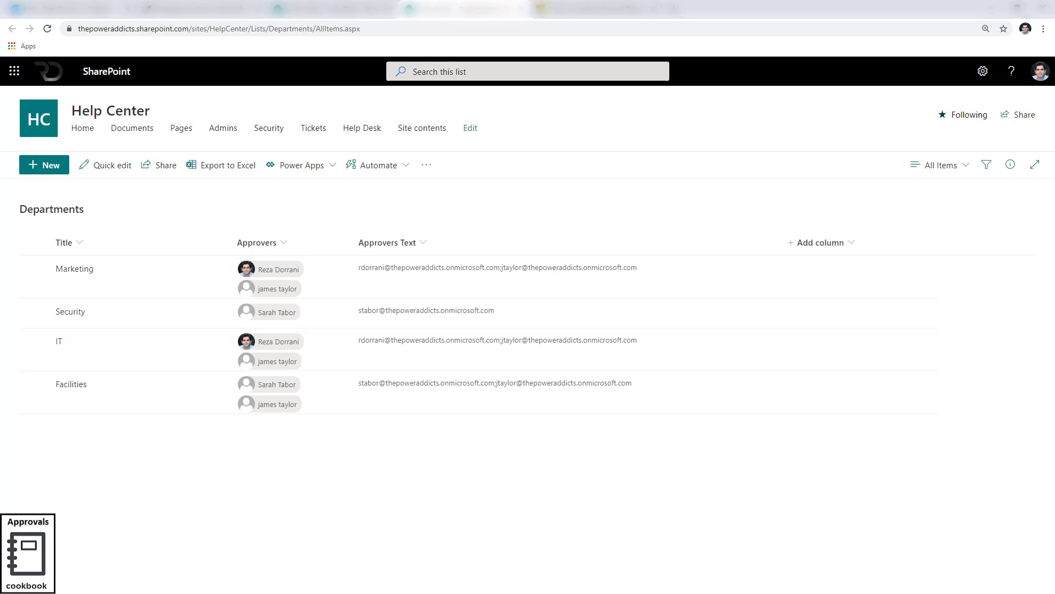
# Switch to Outlook and open the approval request email in the approvers' mailboxes.
pyautogui.hotkey('alt', 'Tab')
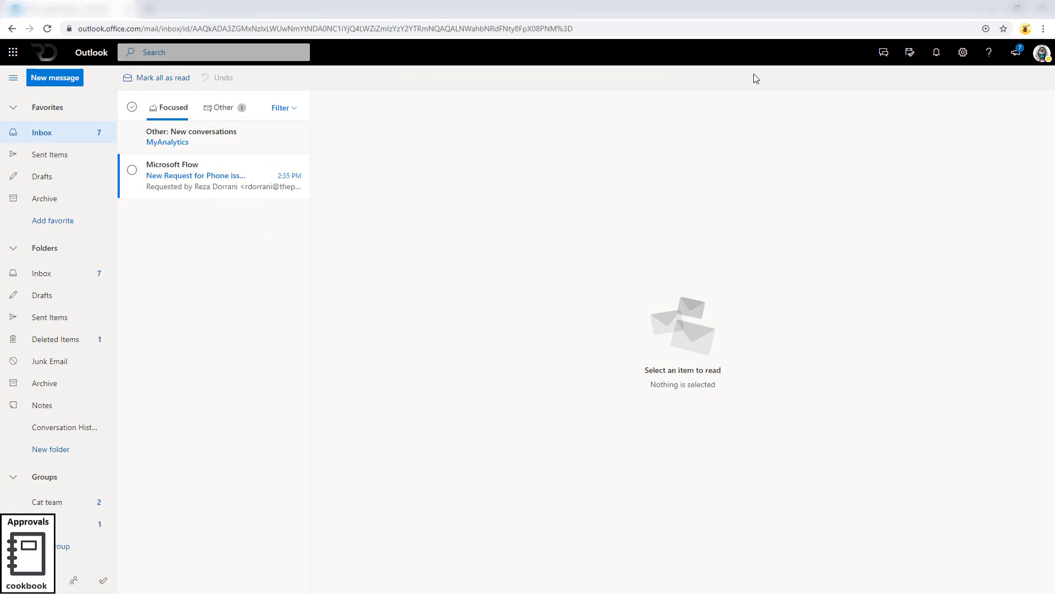
pyautogui.click(1042, 53)
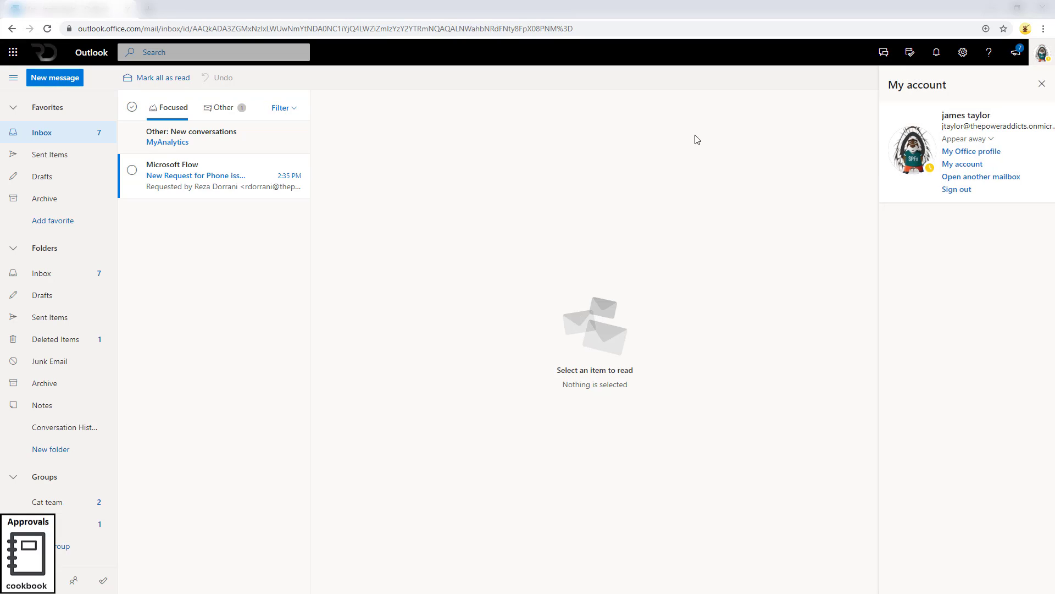
pyautogui.click(183, 180)
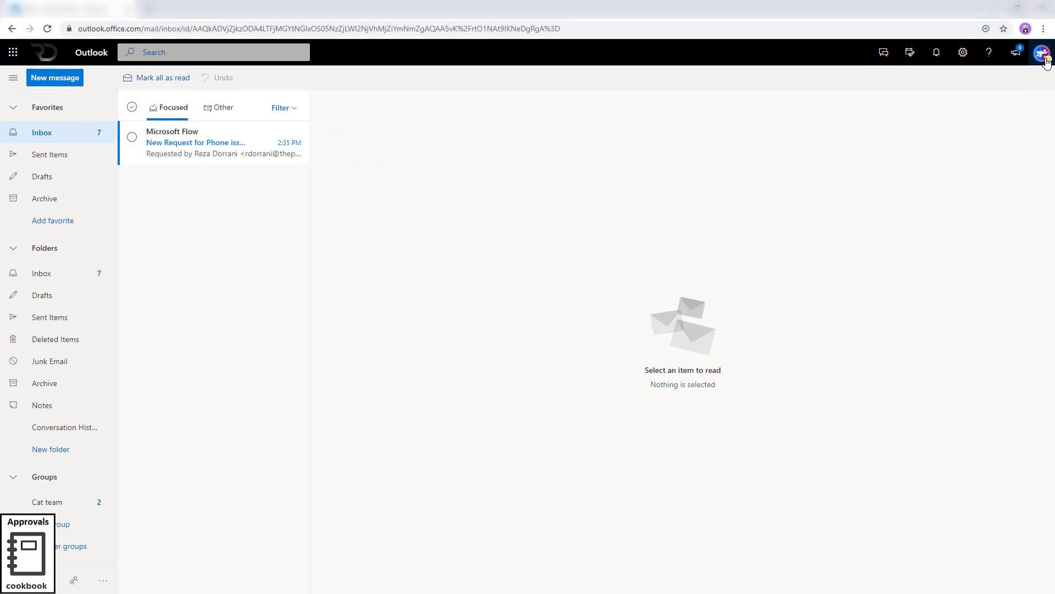
pyautogui.click(1042, 53)
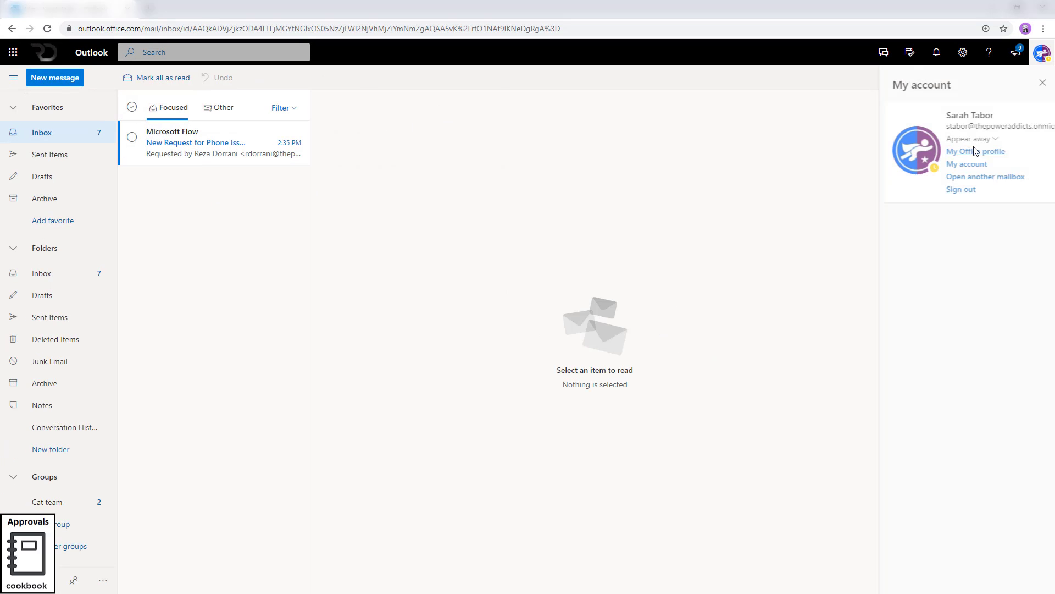
pyautogui.click(229, 149)
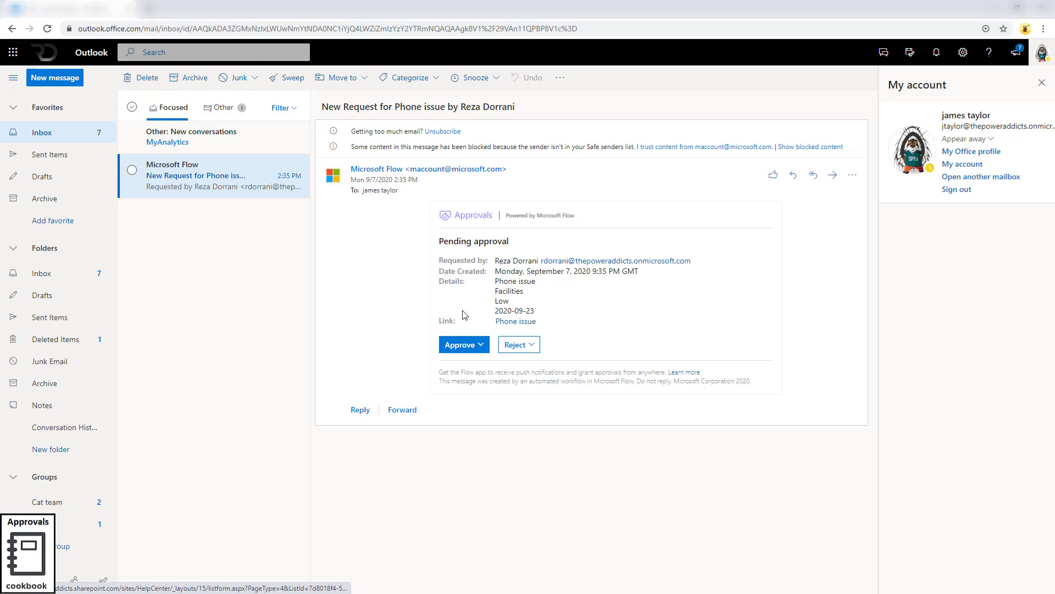
# Approve the Phone issue request with the reason Ok Issue done and submit it.
pyautogui.click(518, 324)
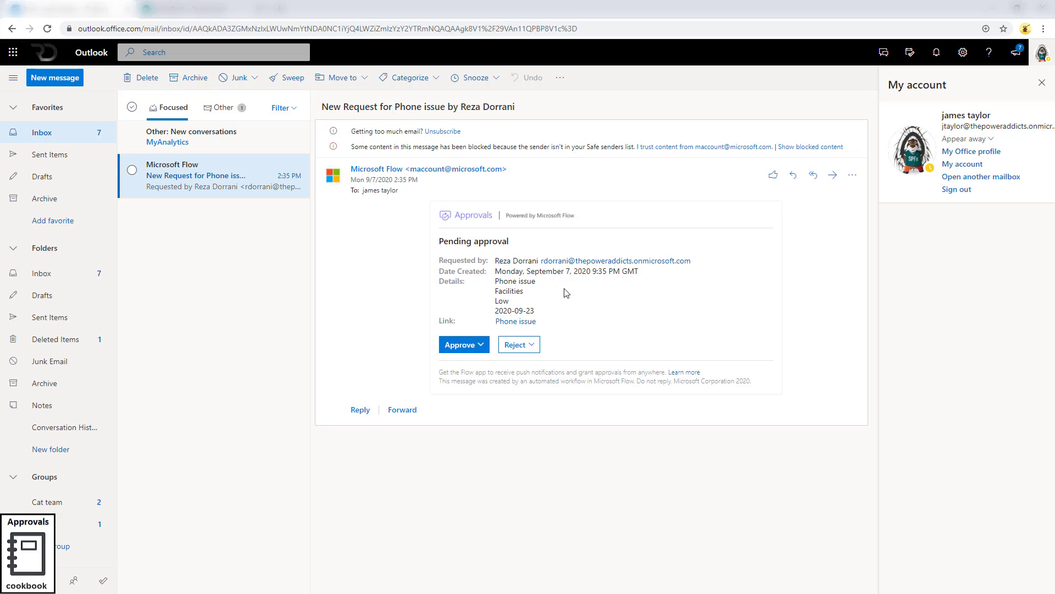
pyautogui.click(481, 344)
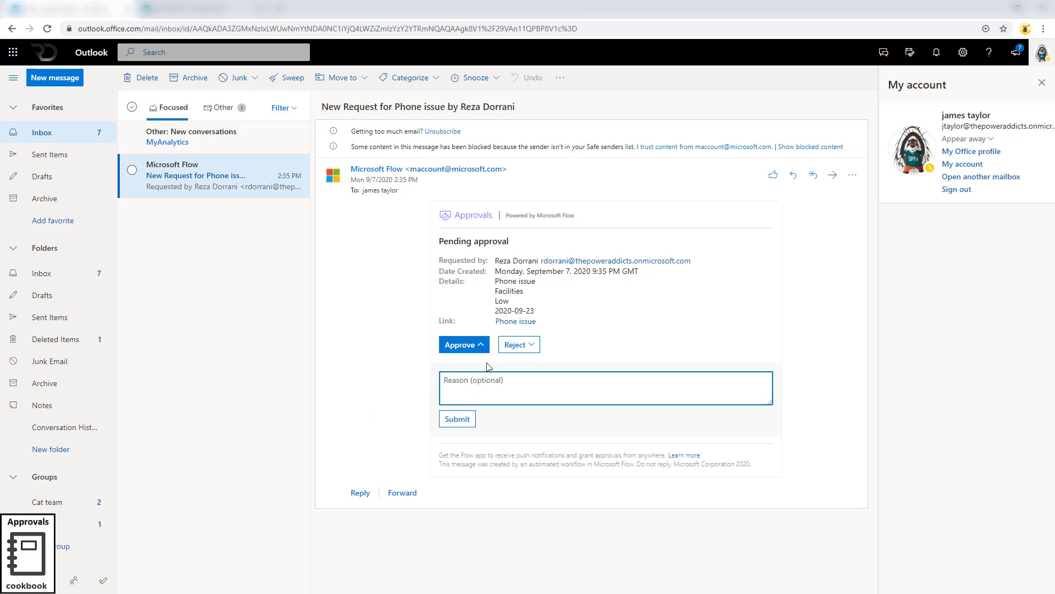
pyautogui.write('Ok Issue done')
pyautogui.click(457, 419)
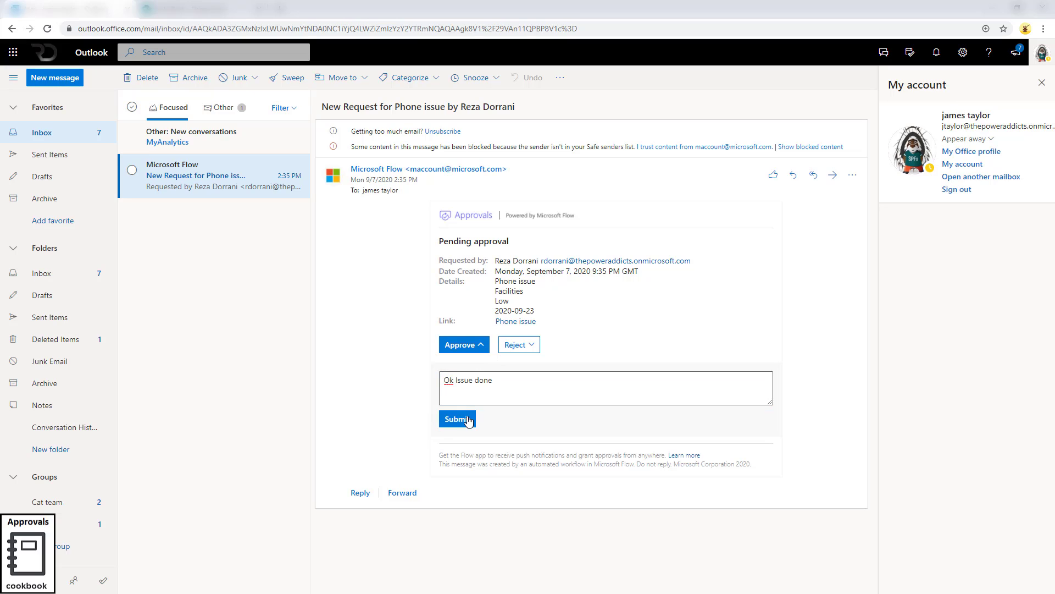
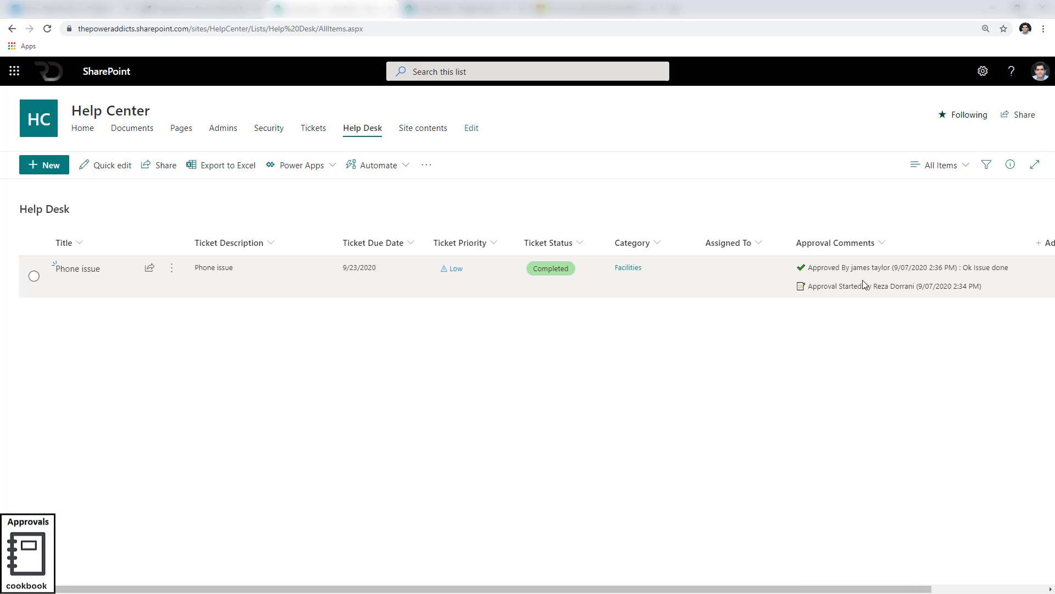
# Switch to the Help Desk Approval Workflow flow, open its details, and open the latest succeeded run.
pyautogui.click(498, 8)
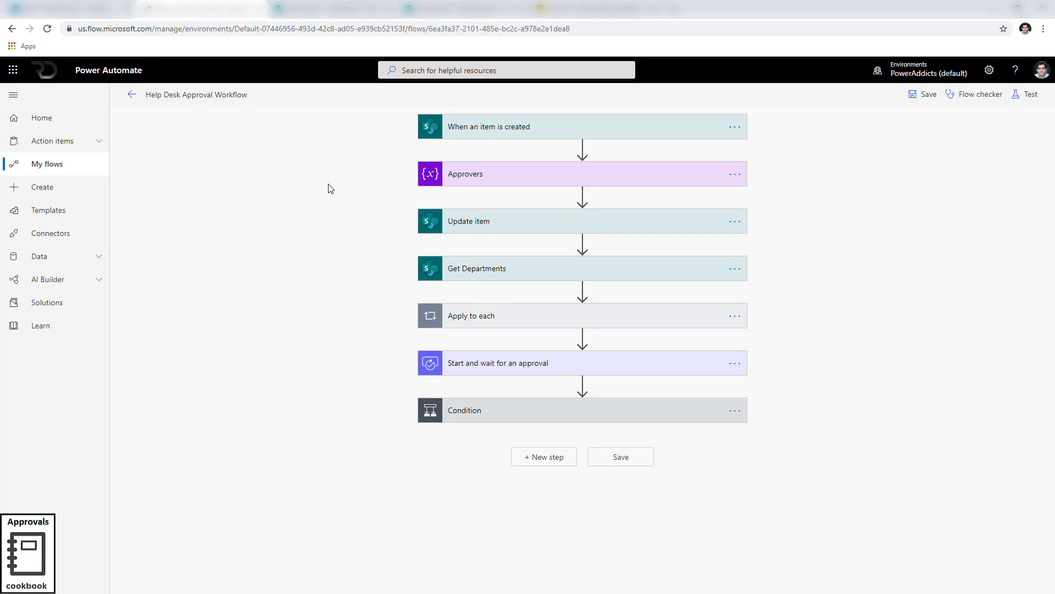
pyautogui.click(140, 94)
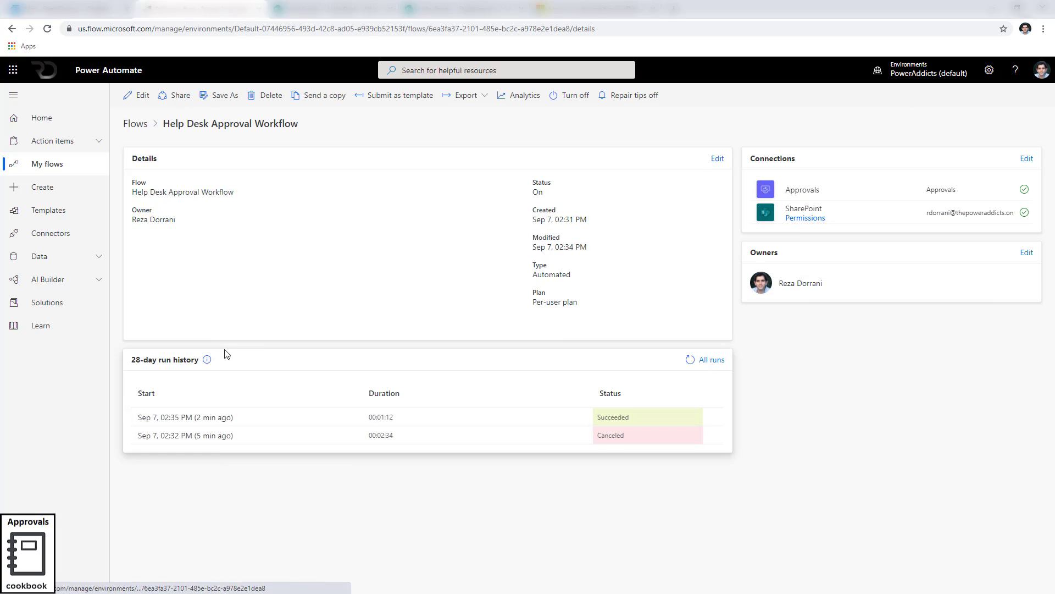
pyautogui.click(223, 418)
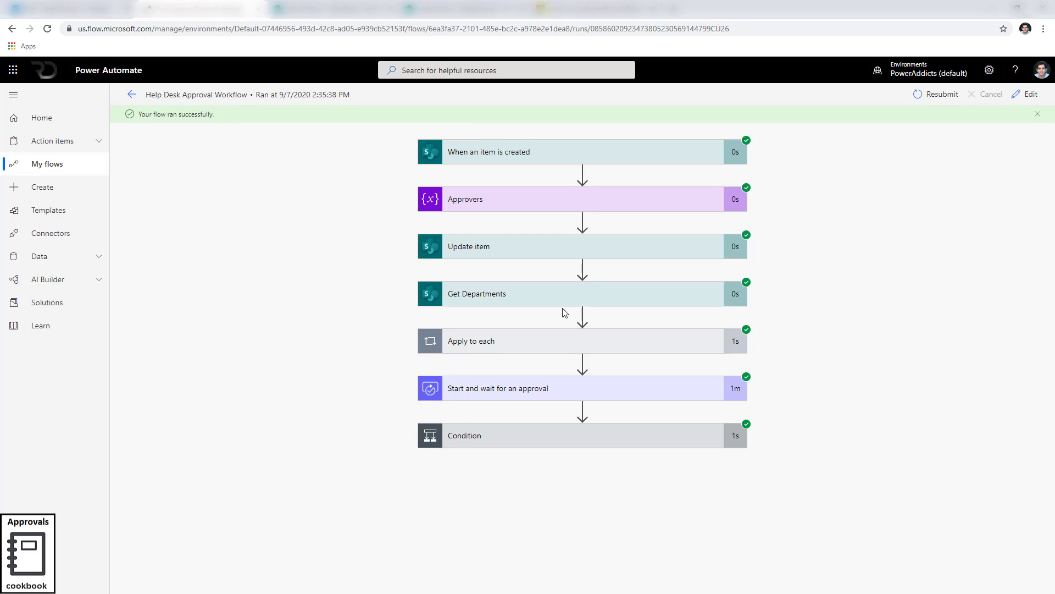
# Expand the Get Departments action in the run and download its raw outputs, selecting all of the JSON.
pyautogui.click(531, 298)
pyautogui.scroll(-2, 835, 337)
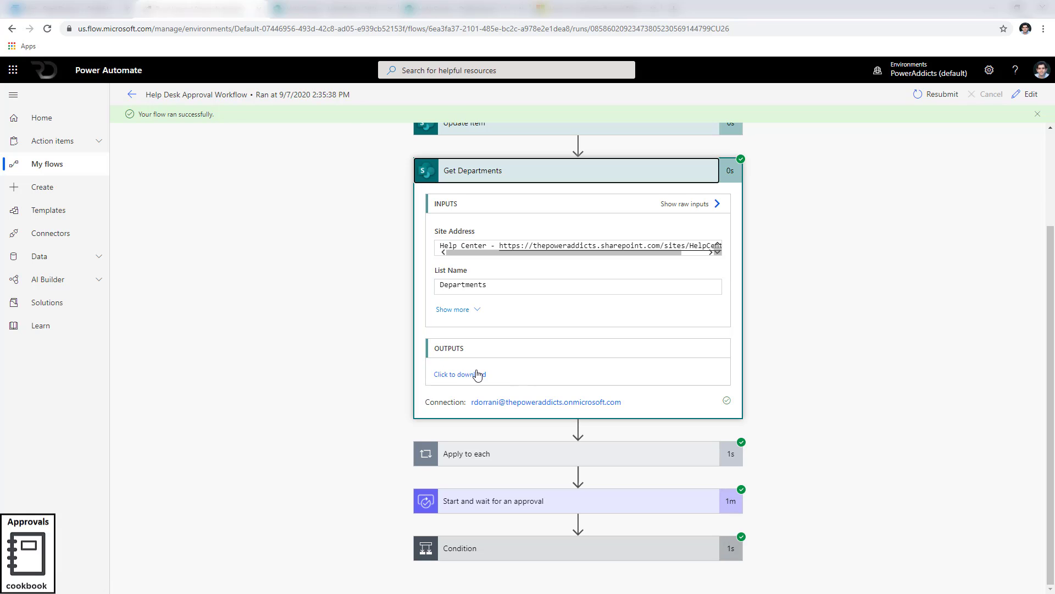
pyautogui.click(451, 376)
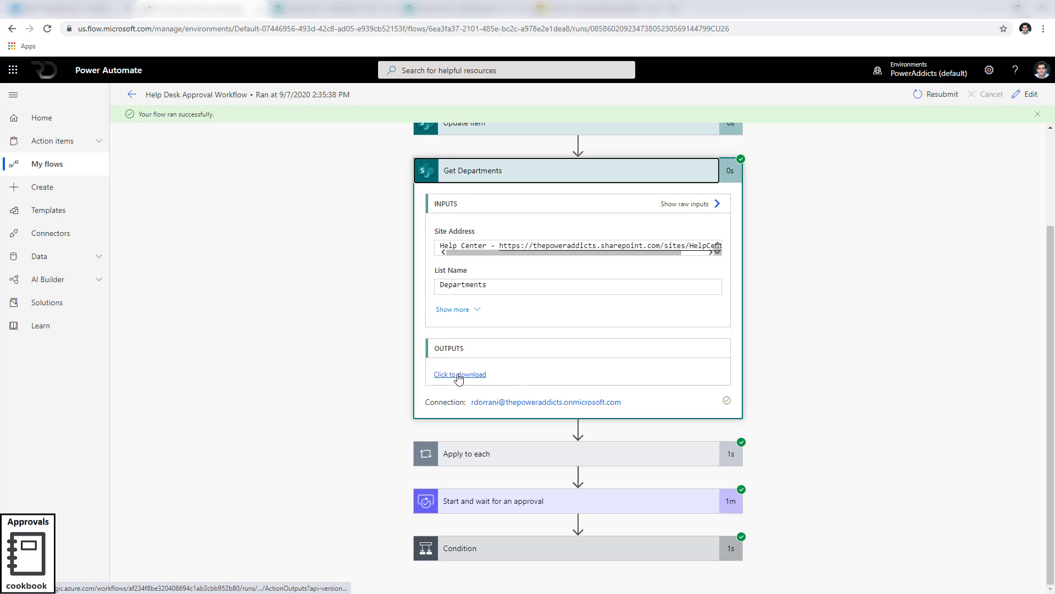
pyautogui.hotkey('ctrl', 'a')
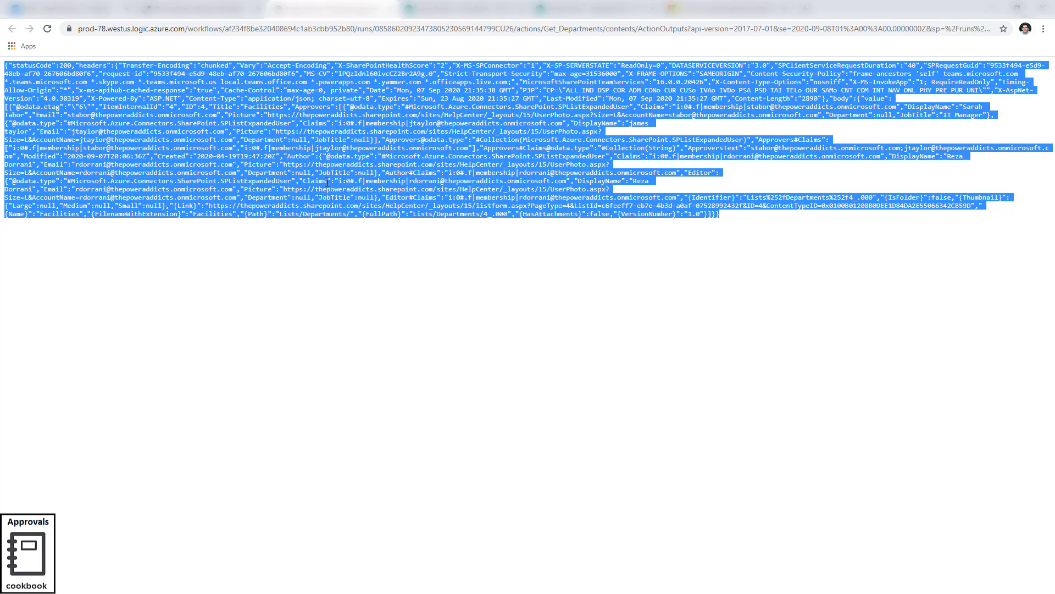
# Switch to the code editor and scroll through the pasted Get Departments JSON from the top.
pyautogui.hotkey('alt', 'Tab')
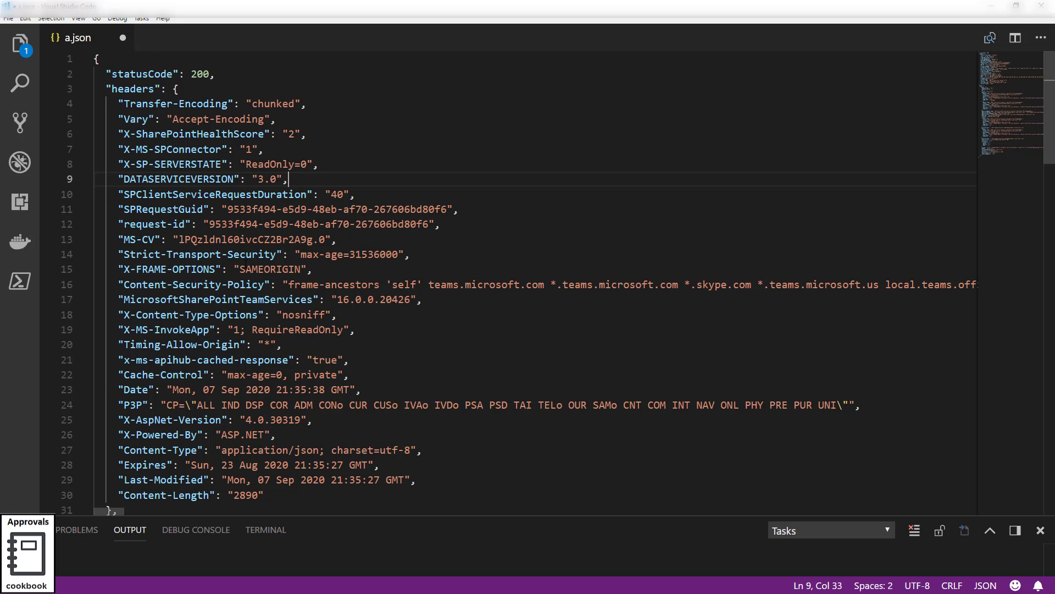
pyautogui.scroll(-5, 252, 275)
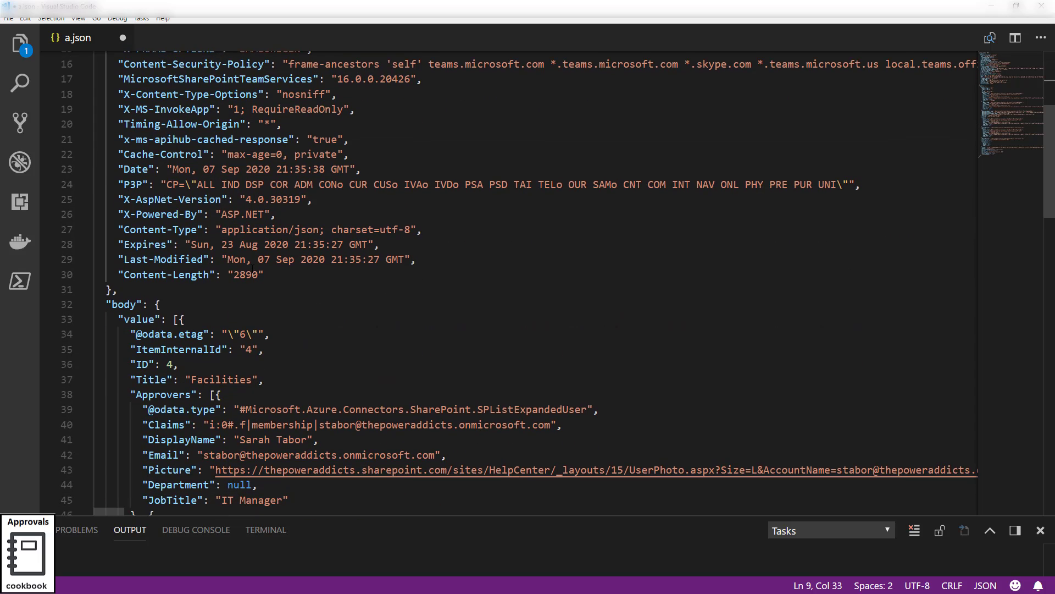
pyautogui.scroll(5, 253, 275)
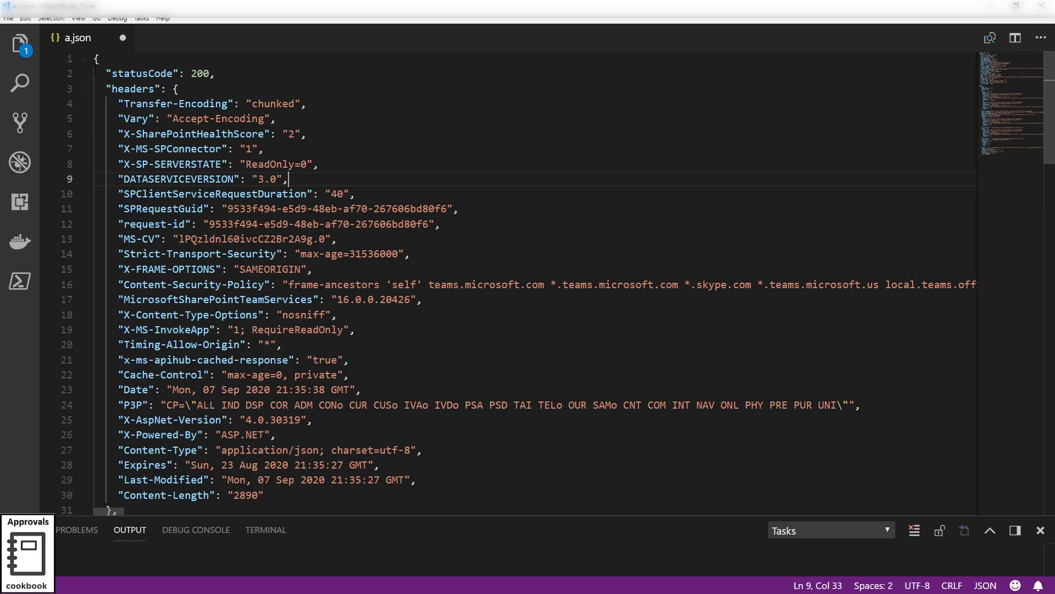
pyautogui.hotkey('ctrl', 'Home')
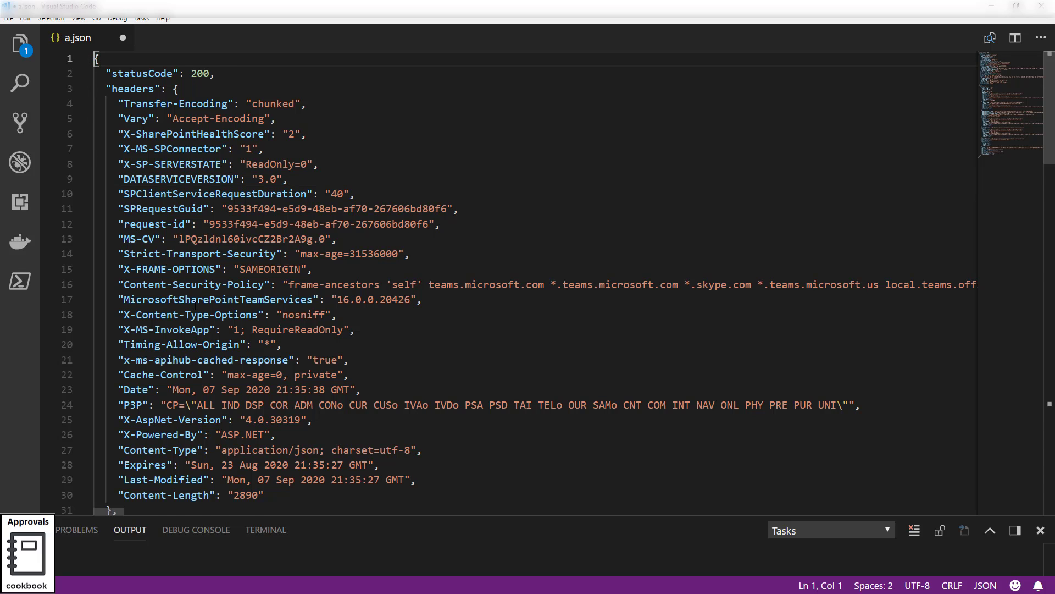
pyautogui.scroll(-6, 197, 301)
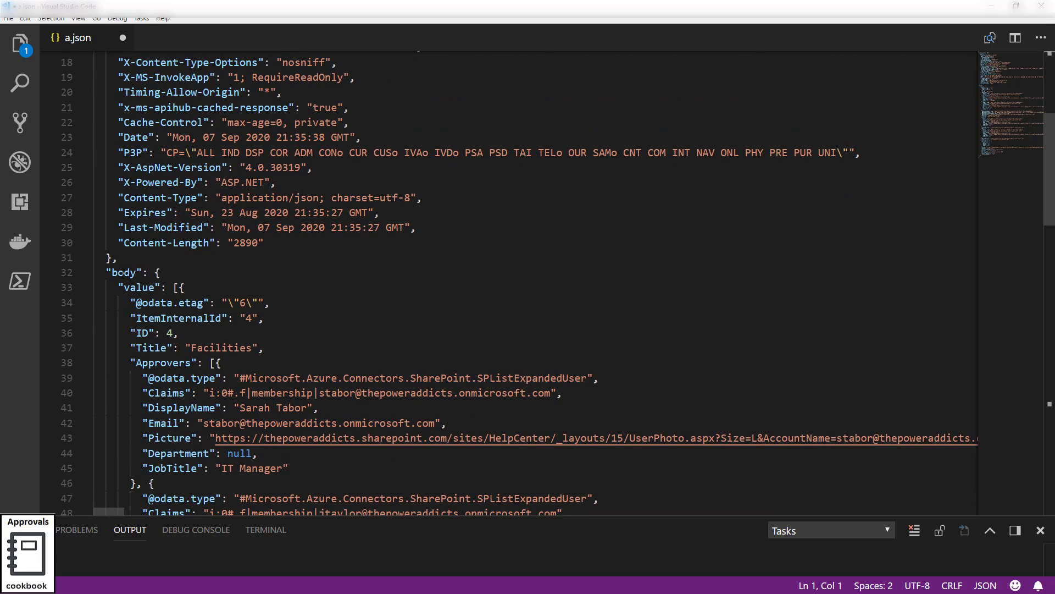
# Examine the body's value array in the JSON and scroll through to where it closes.
pyautogui.doubleClick(113, 273)
pyautogui.click(148, 287)
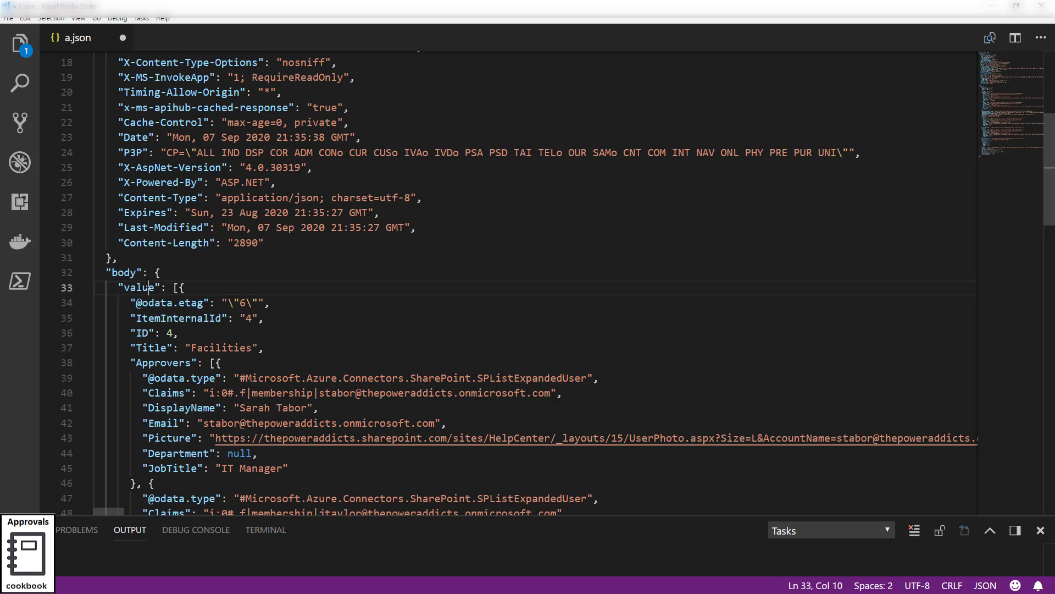
pyautogui.doubleClick(148, 287)
pyautogui.scroll(-3, 149, 287)
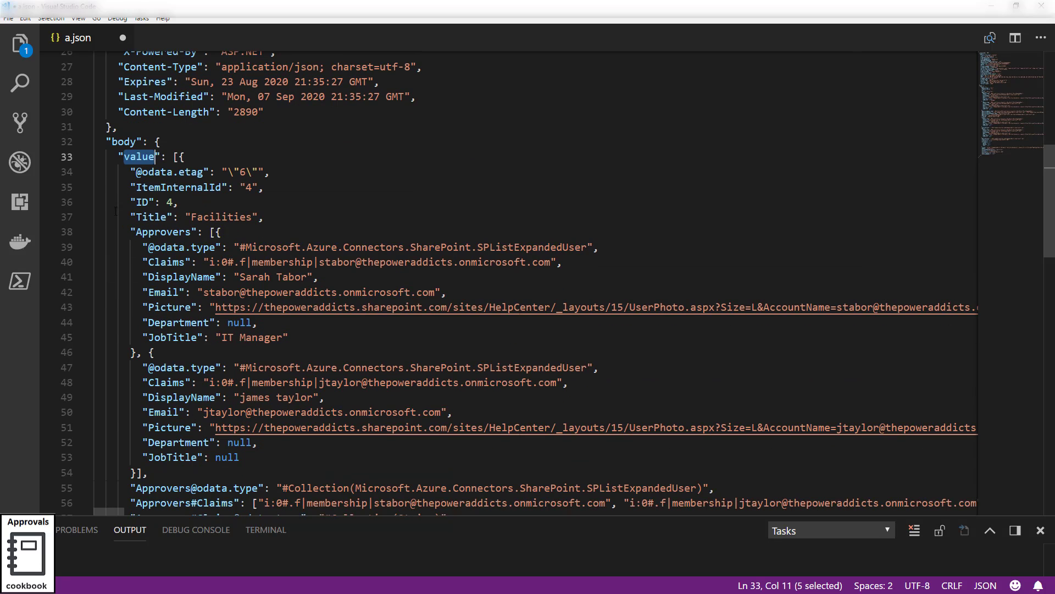
pyautogui.click(175, 157)
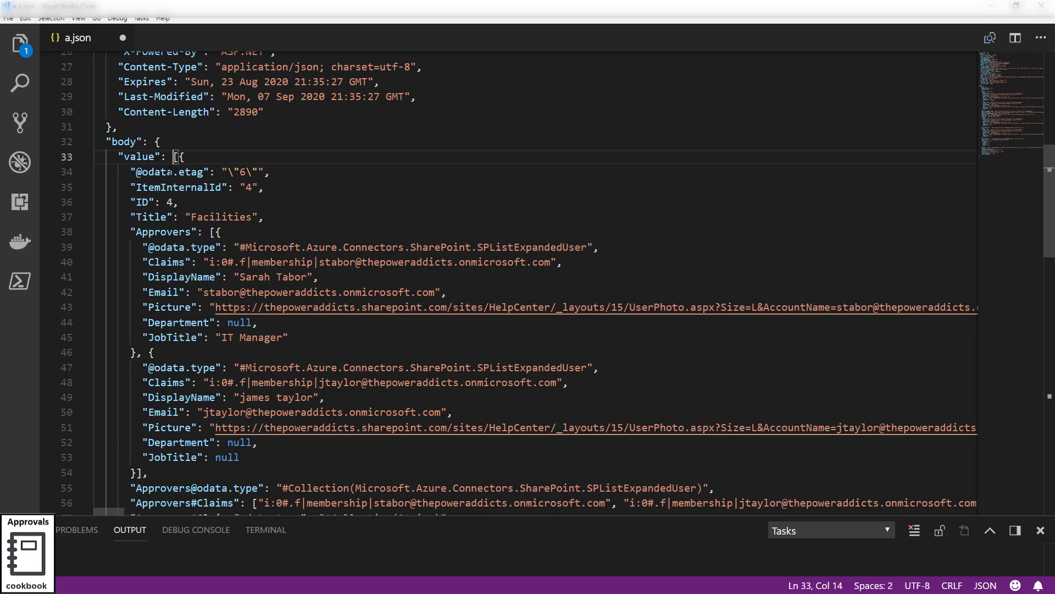
pyautogui.click(185, 157)
pyautogui.scroll(-10, 213, 315)
pyautogui.scroll(-6, 213, 315)
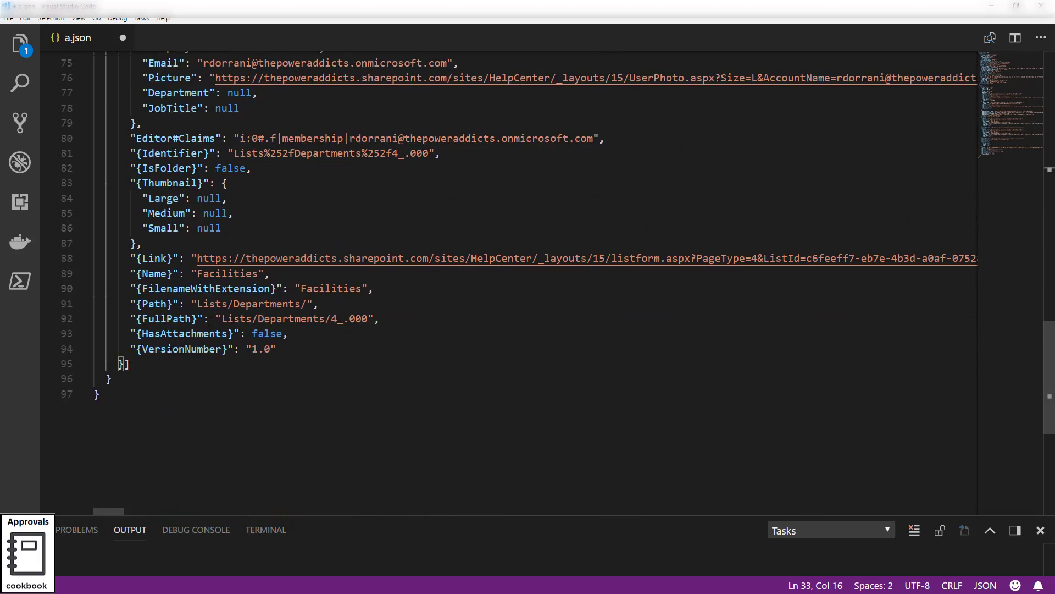
pyautogui.scroll(16, 189, 348)
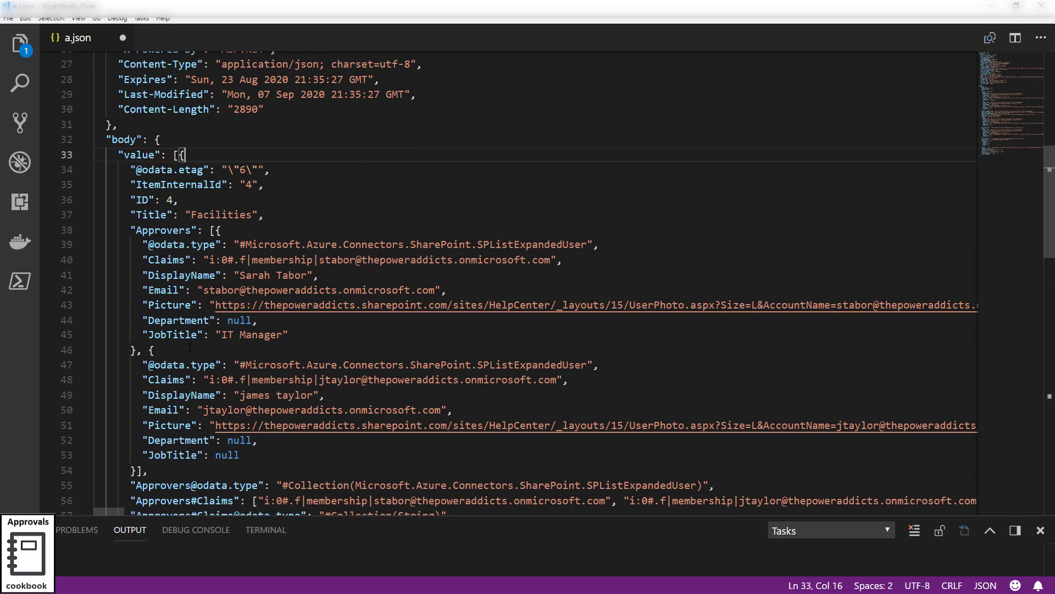
# Inspect the Title field and the ApproversText field value of the department item in the JSON.
pyautogui.doubleClick(221, 219)
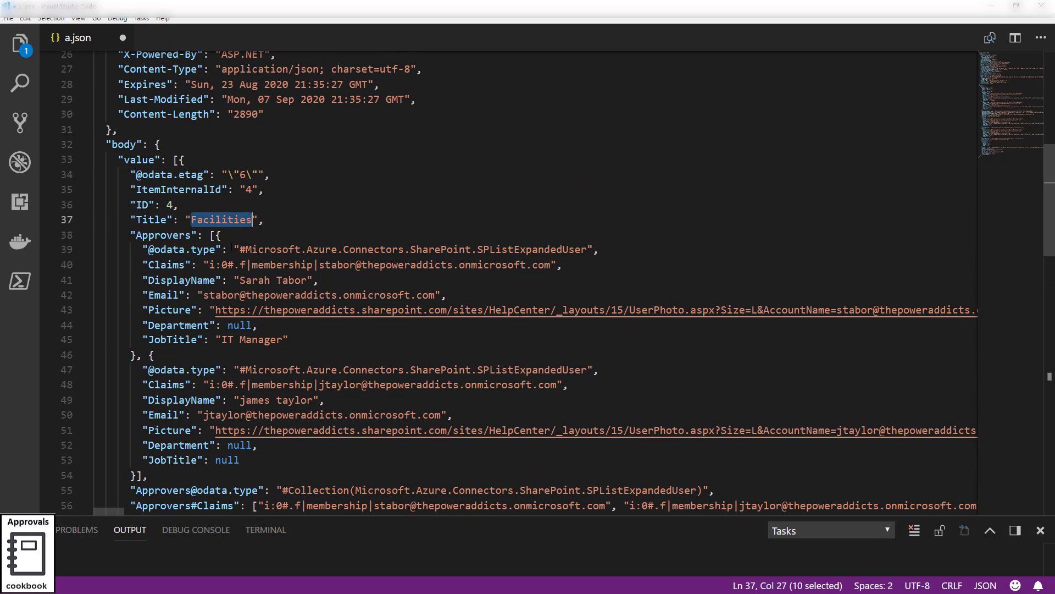
pyautogui.scroll(-4, 231, 248)
pyautogui.scroll(-3, 231, 247)
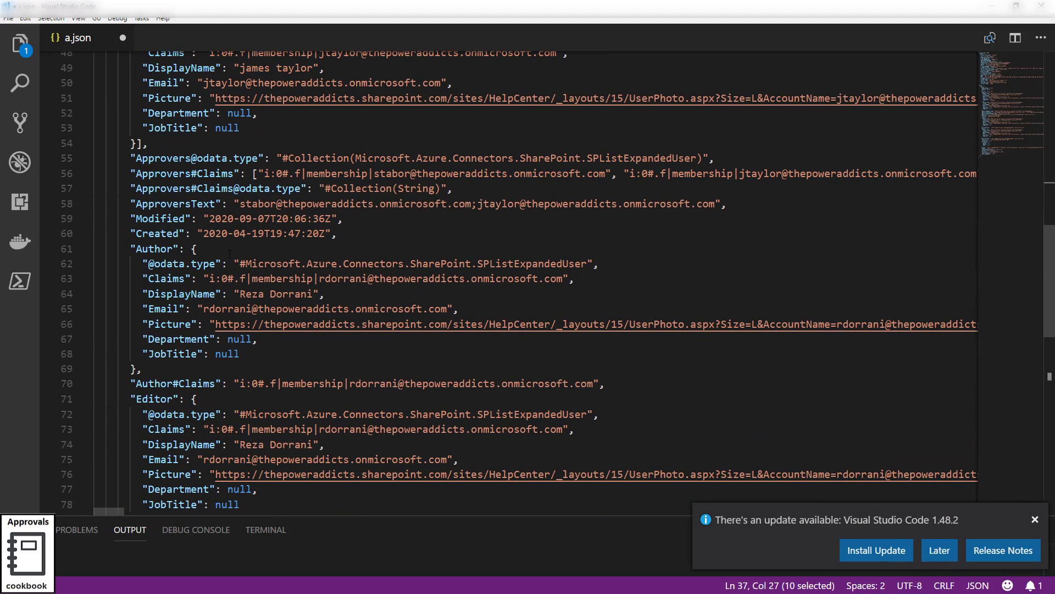
pyautogui.scroll(3, 230, 253)
pyautogui.doubleClick(164, 351)
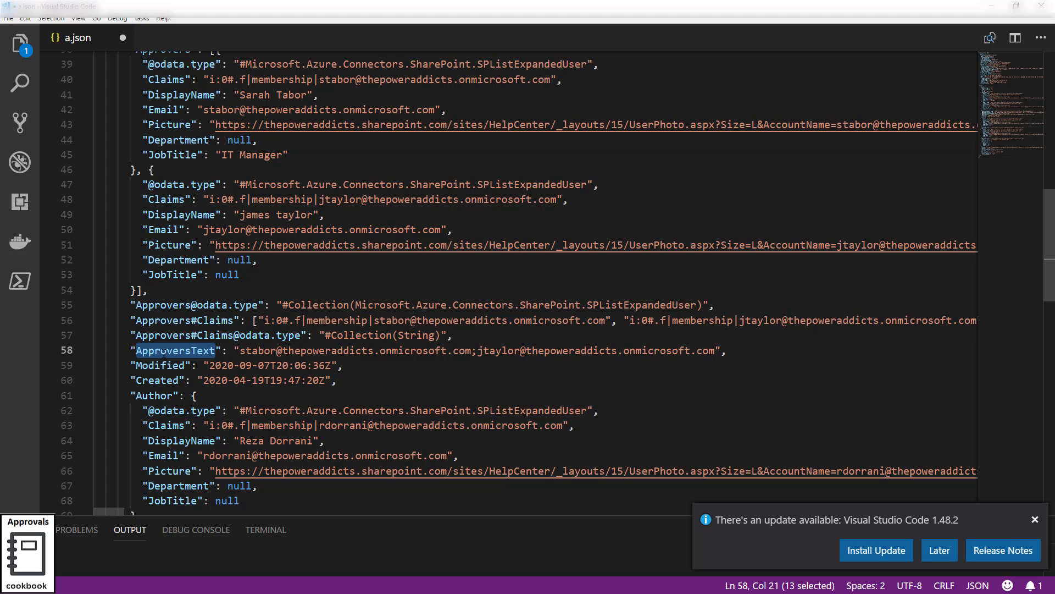
pyautogui.moveTo(240, 351); pyautogui.dragTo(722, 351)
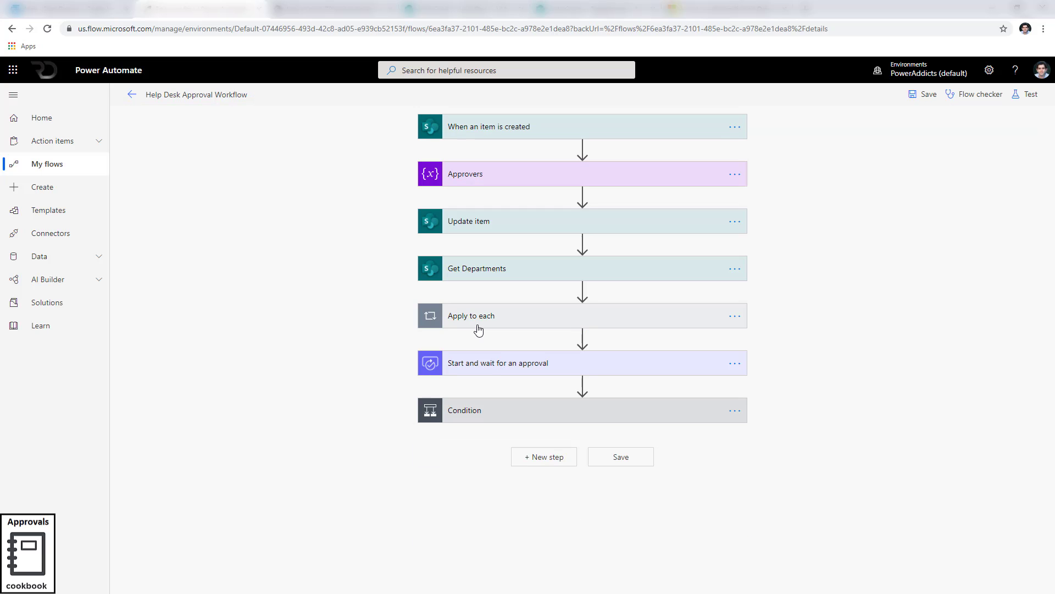
# In the flow editor, expand Apply to each and the Set variable action to review its inputs.
pyautogui.click(479, 325)
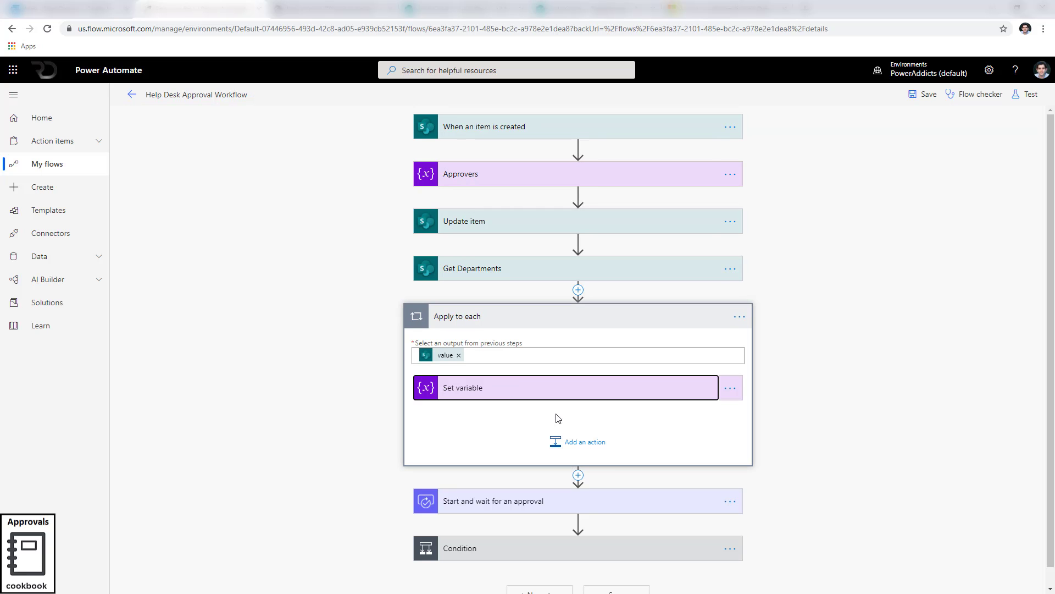
pyautogui.click(503, 388)
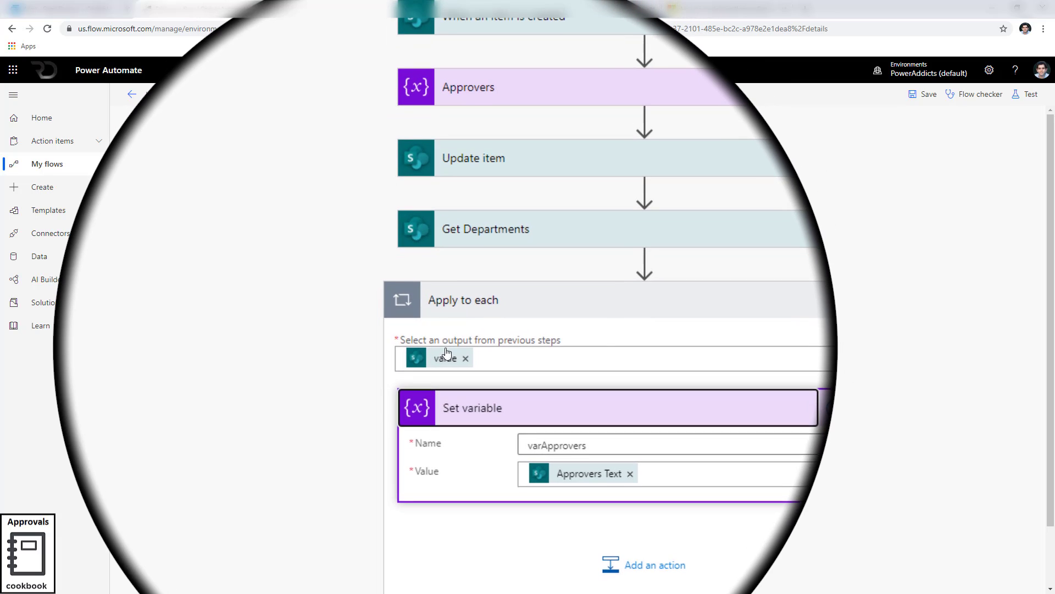
pyautogui.moveTo(446, 356)
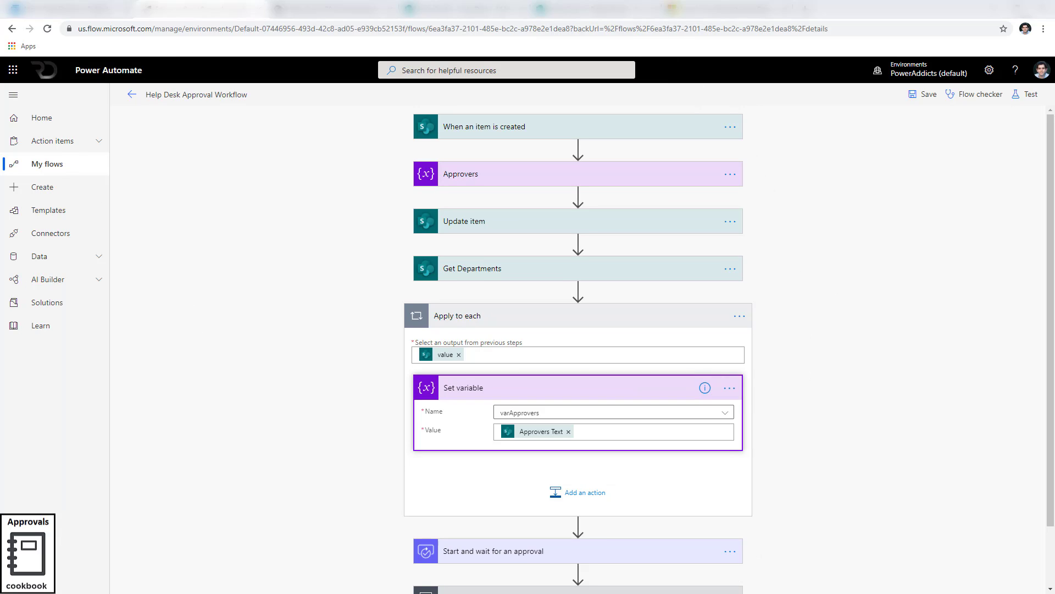
# Compare the JSON's body and value keys with the Apply to each input, then return to the flow.
pyautogui.hotkey('alt', 'Tab')
pyautogui.scroll(13, 341, 312)
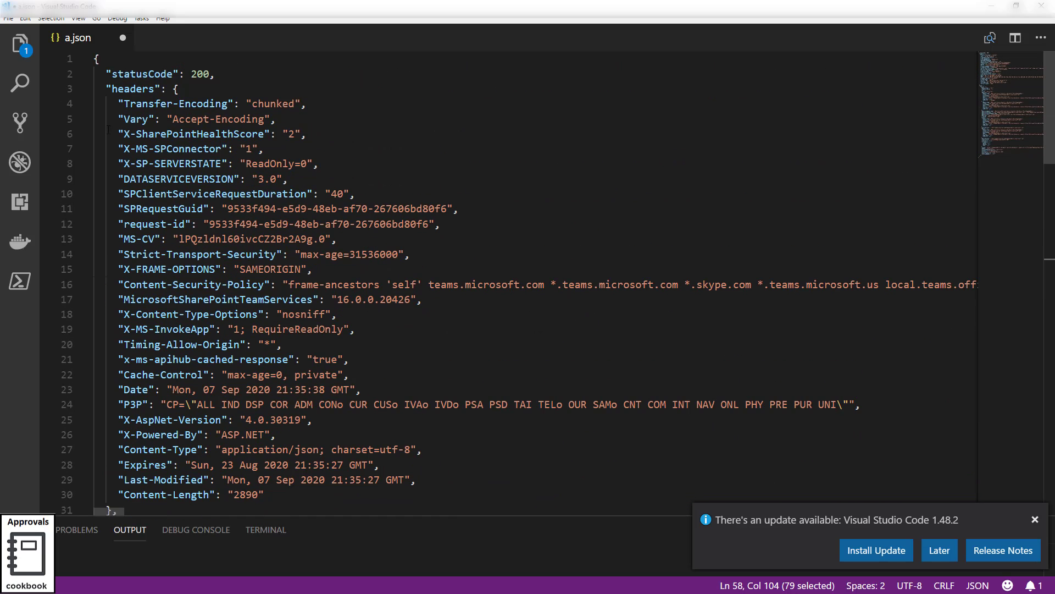
pyautogui.scroll(-6, 122, 242)
pyautogui.doubleClick(122, 244)
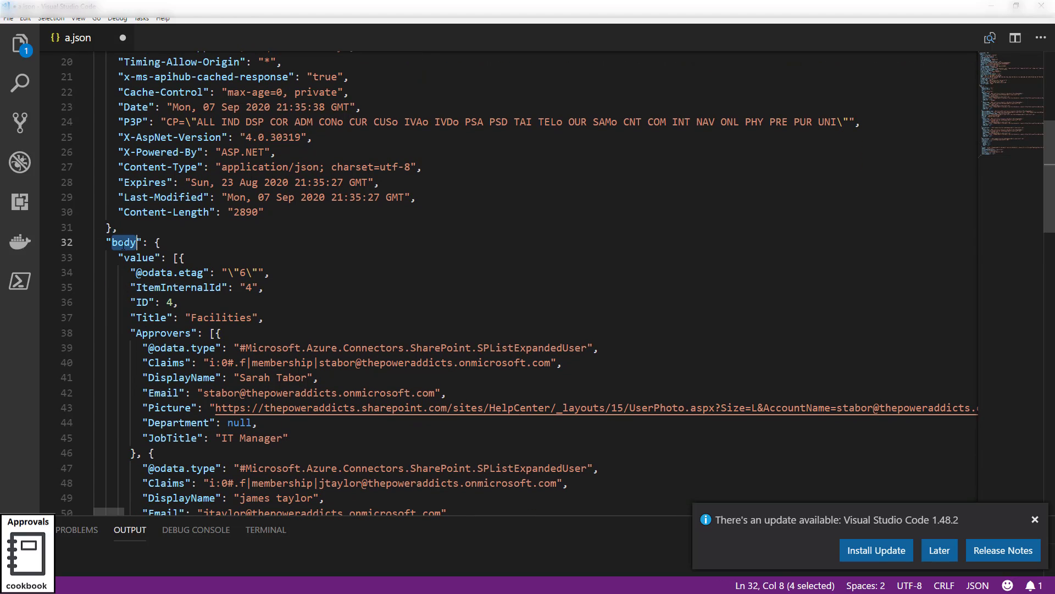
pyautogui.doubleClick(139, 257)
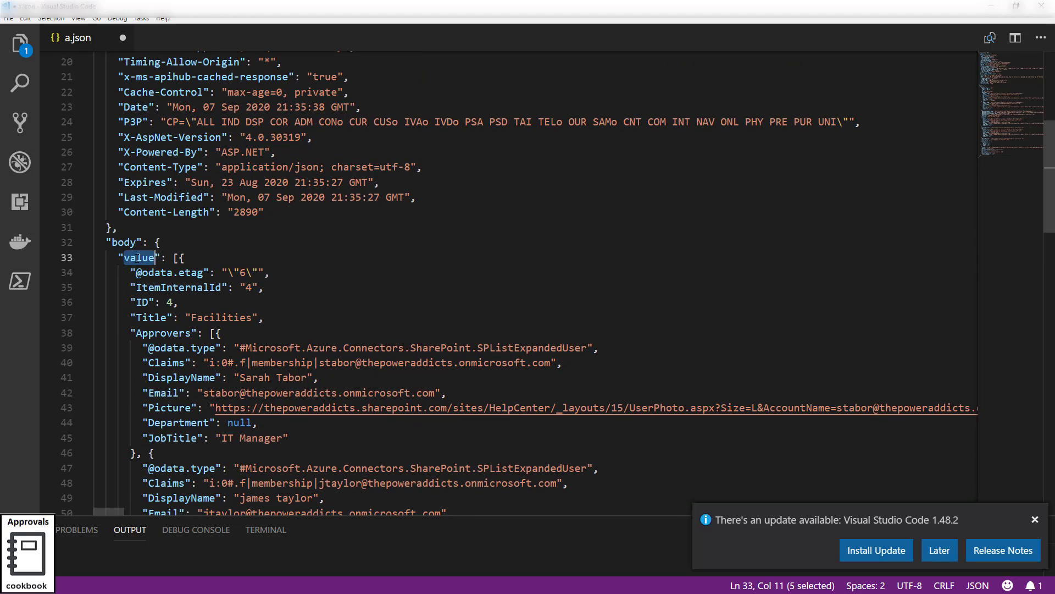
pyautogui.click(992, 6)
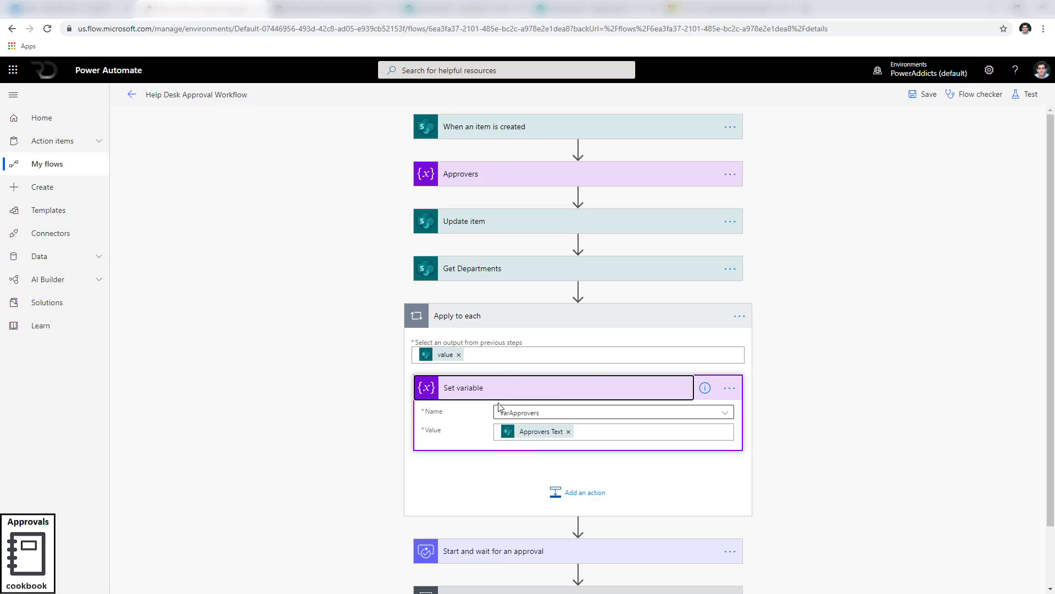
pyautogui.moveTo(547, 434)
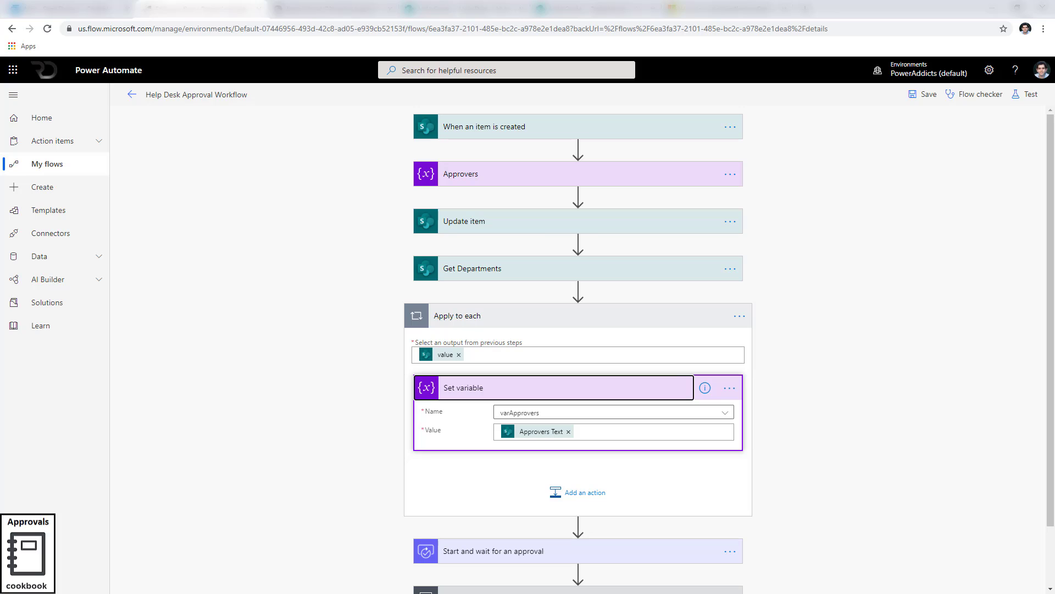
# Re-examine the value array bracket, the ApproversText value and the Approvers array in the JSON.
pyautogui.hotkey('alt', 'Tab')
pyautogui.press('Right')
pyautogui.press('Right')
pyautogui.press('Right')
pyautogui.press('Right')
pyautogui.press('Right')
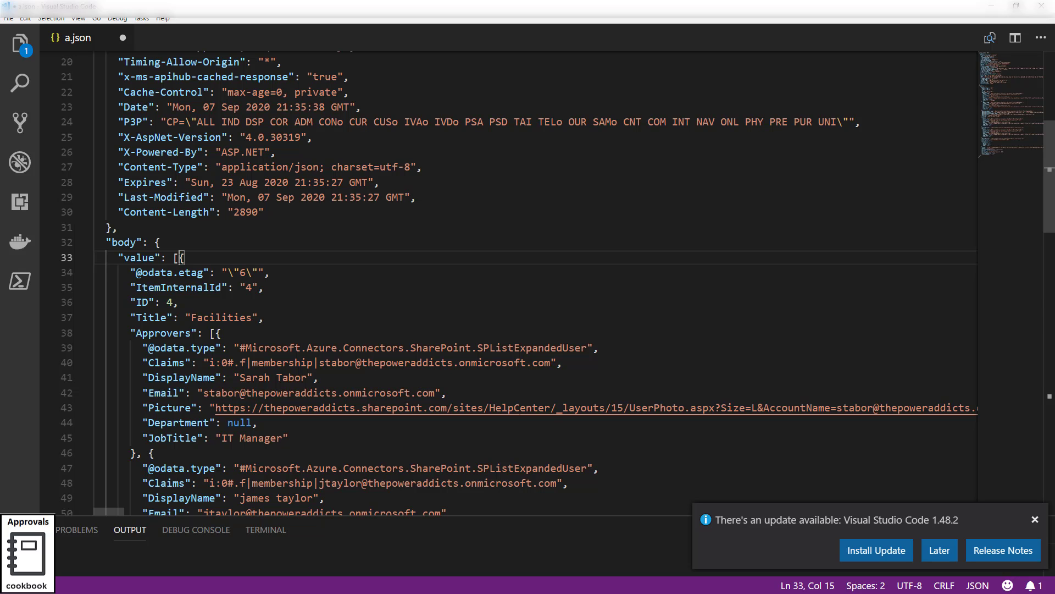
pyautogui.scroll(-9, 252, 320)
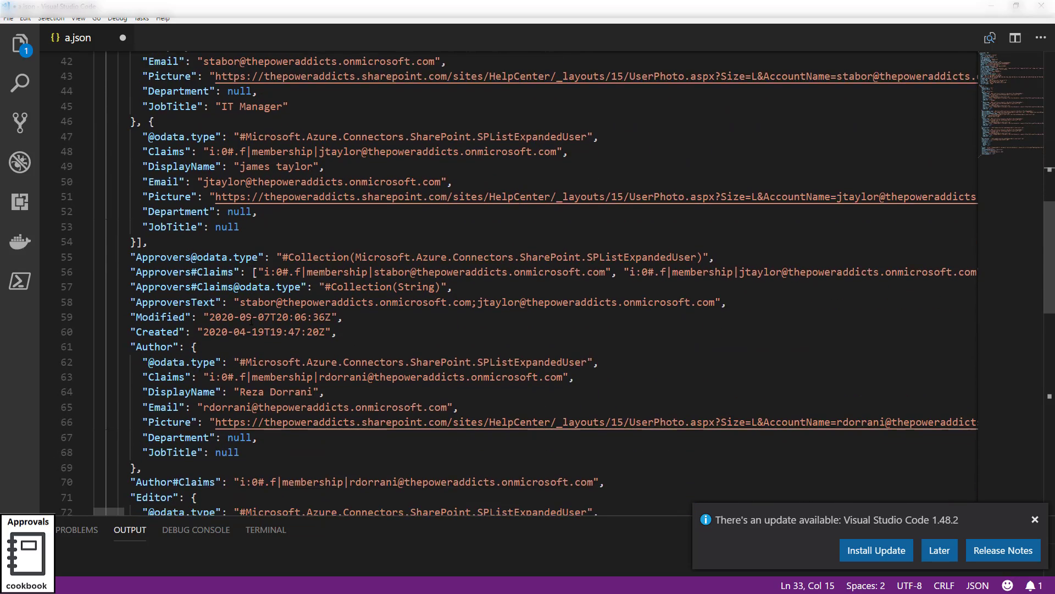
pyautogui.doubleClick(182, 229)
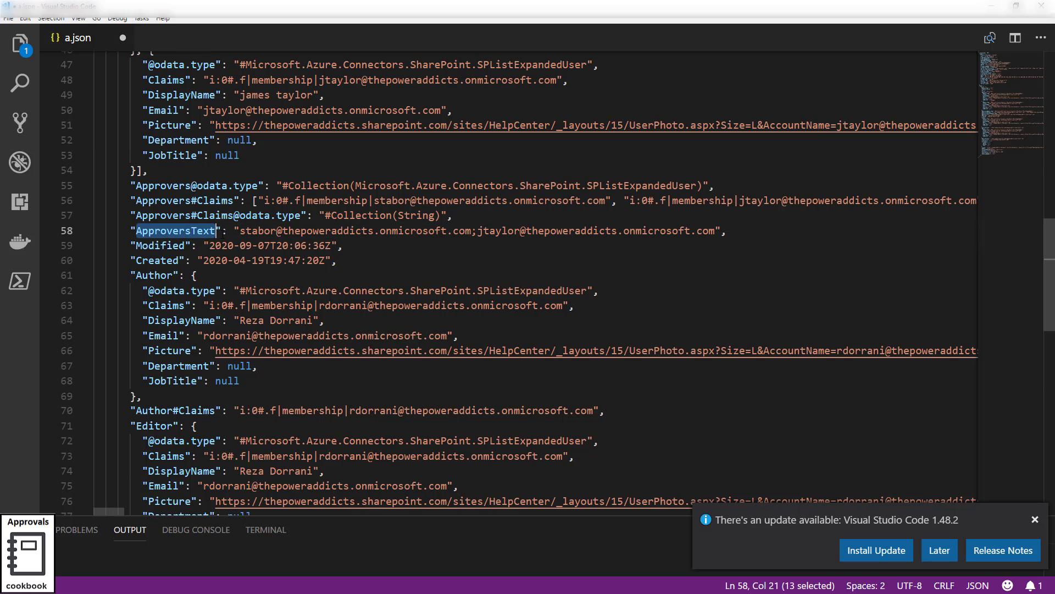
pyautogui.moveTo(240, 230); pyautogui.dragTo(715, 232)
pyautogui.scroll(2, 469, 340)
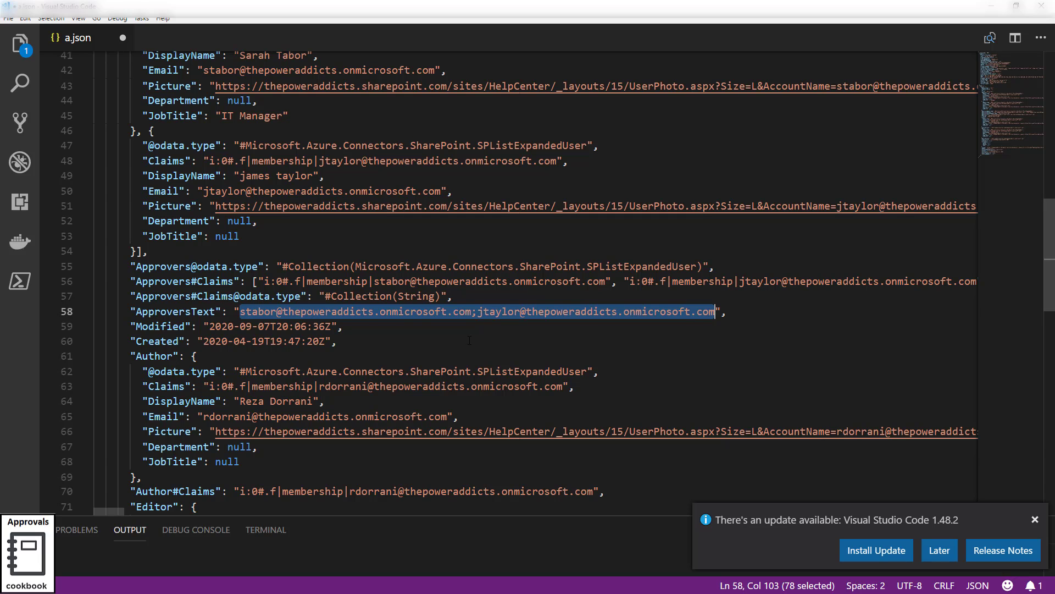
pyautogui.scroll(3, 470, 340)
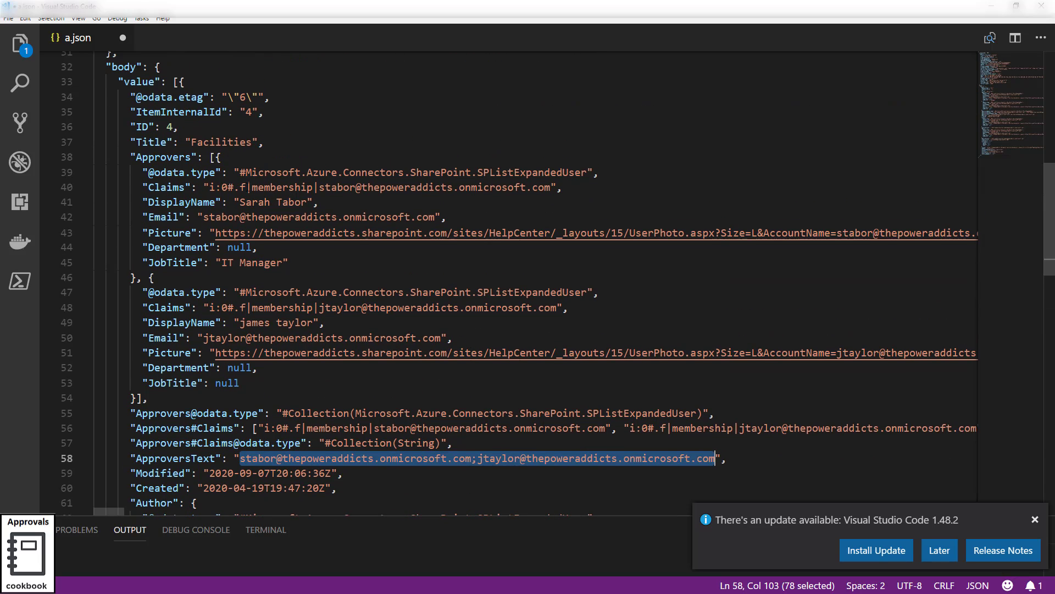
pyautogui.doubleClick(175, 156)
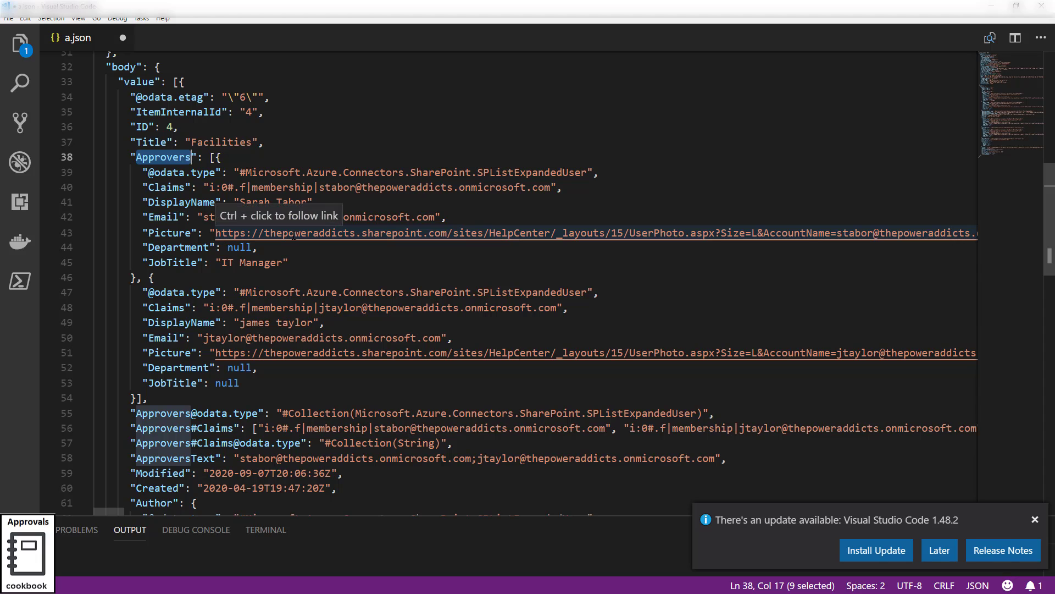
pyautogui.press('Right')
pyautogui.press('Right')
pyautogui.press('Right')
pyautogui.press('Right')
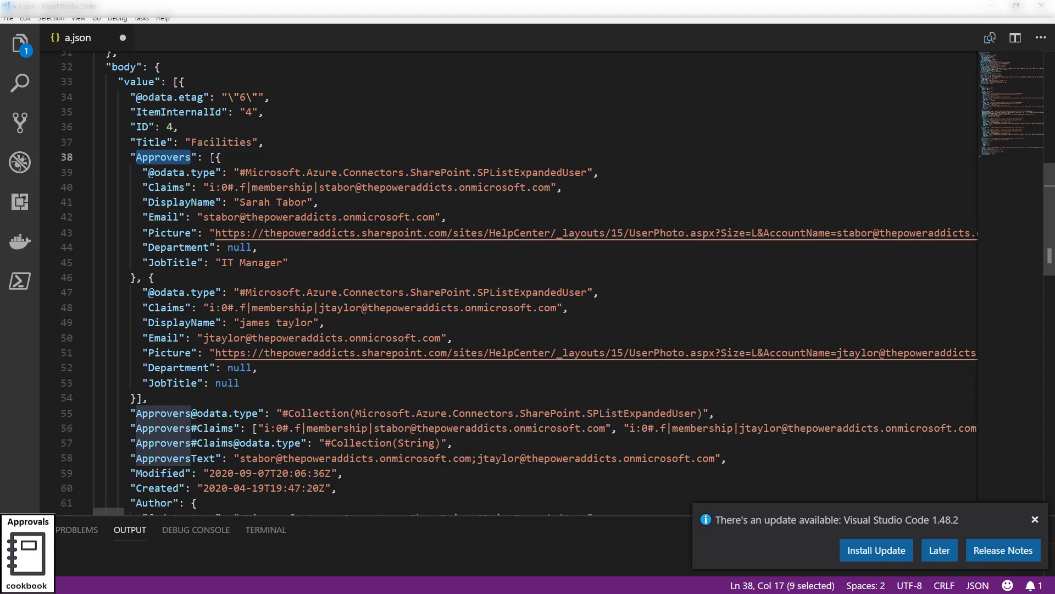
# Examine the Approvers array and each approver's Email key in the JSON.
pyautogui.doubleClick(155, 156)
pyautogui.press('Right')
pyautogui.press('Right')
pyautogui.press('Right')
pyautogui.press('Right')
pyautogui.press('Right')
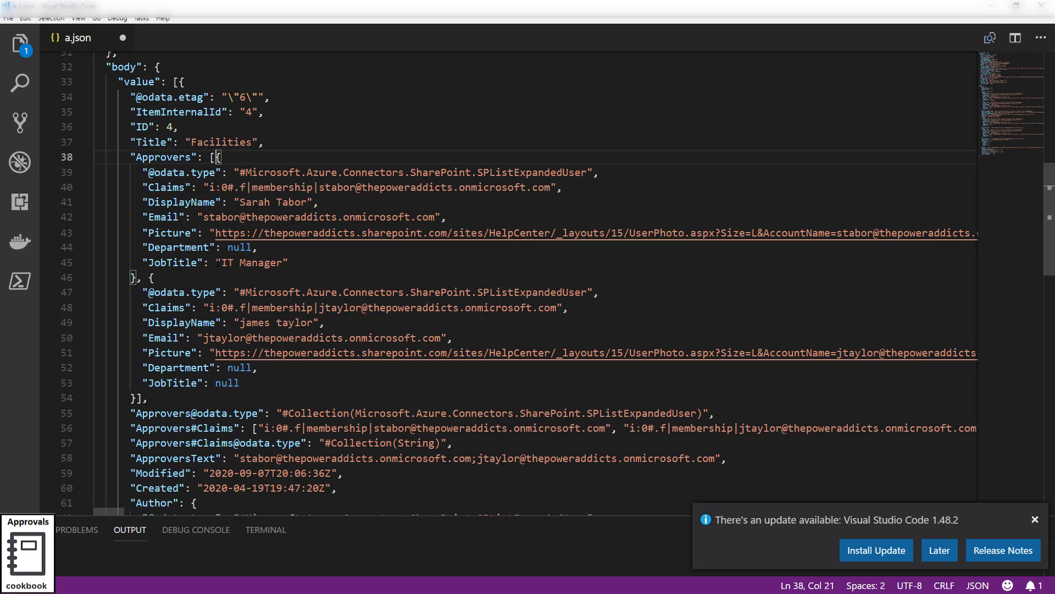
pyautogui.doubleClick(169, 215)
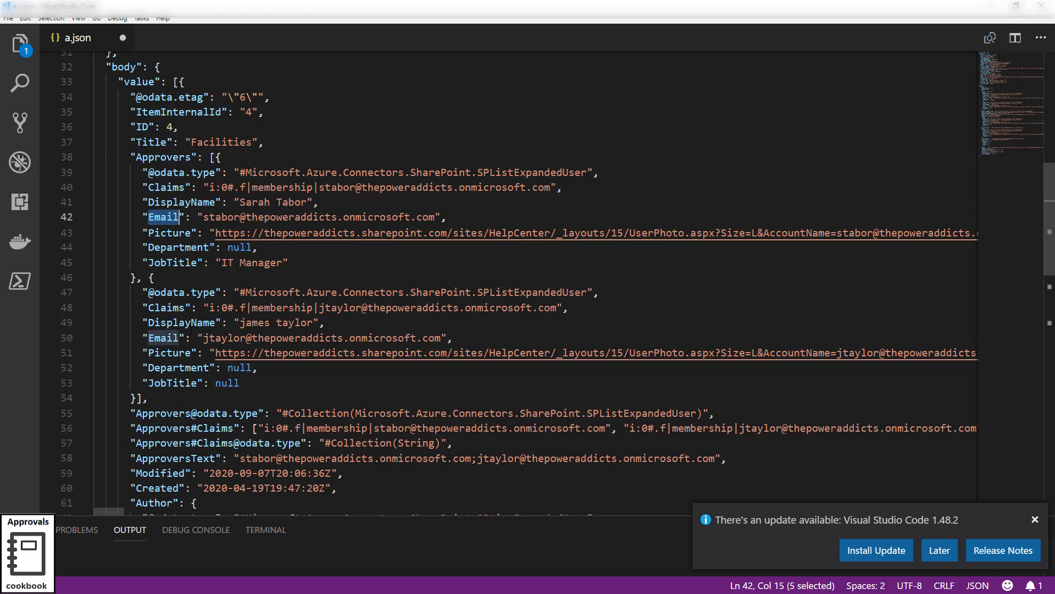
pyautogui.doubleClick(164, 338)
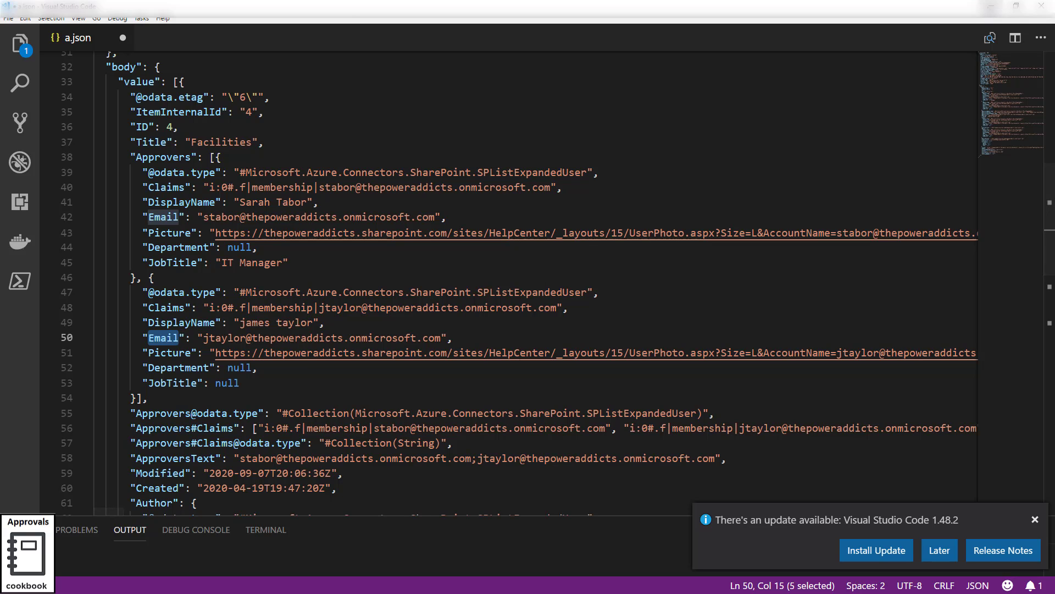
# Replace the Set variable value with Approvers Item, nesting it in an Apply to each over Approvers.
pyautogui.click(991, 6)
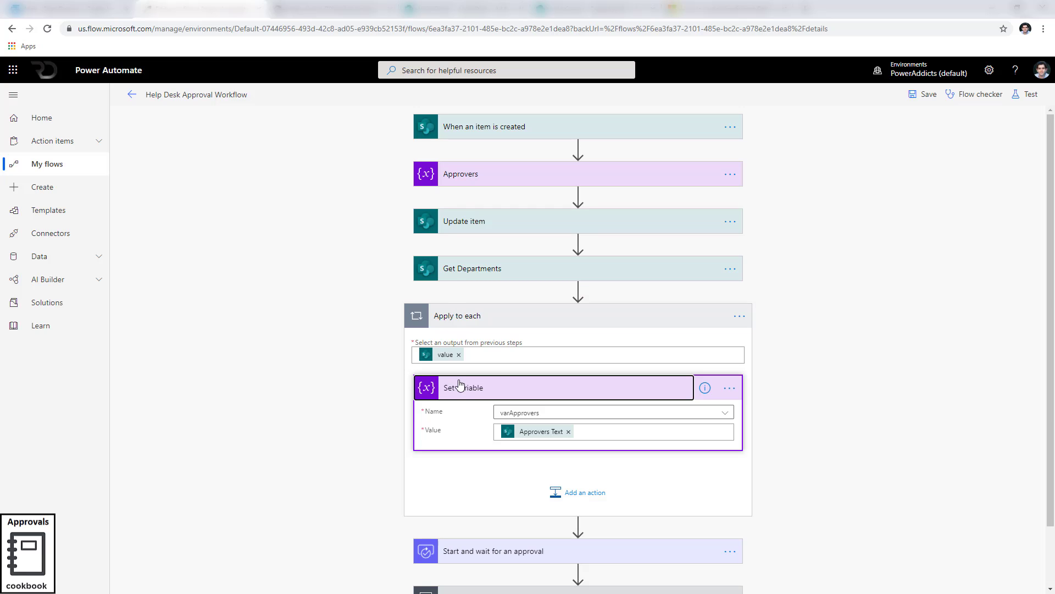
pyautogui.click(568, 432)
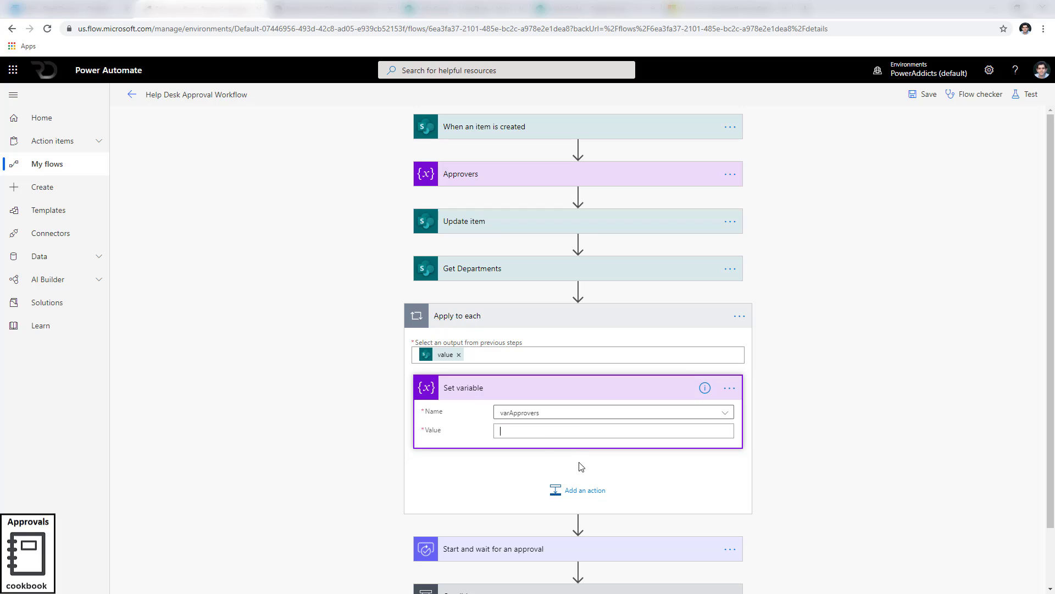
pyautogui.scroll(-2, 911, 447)
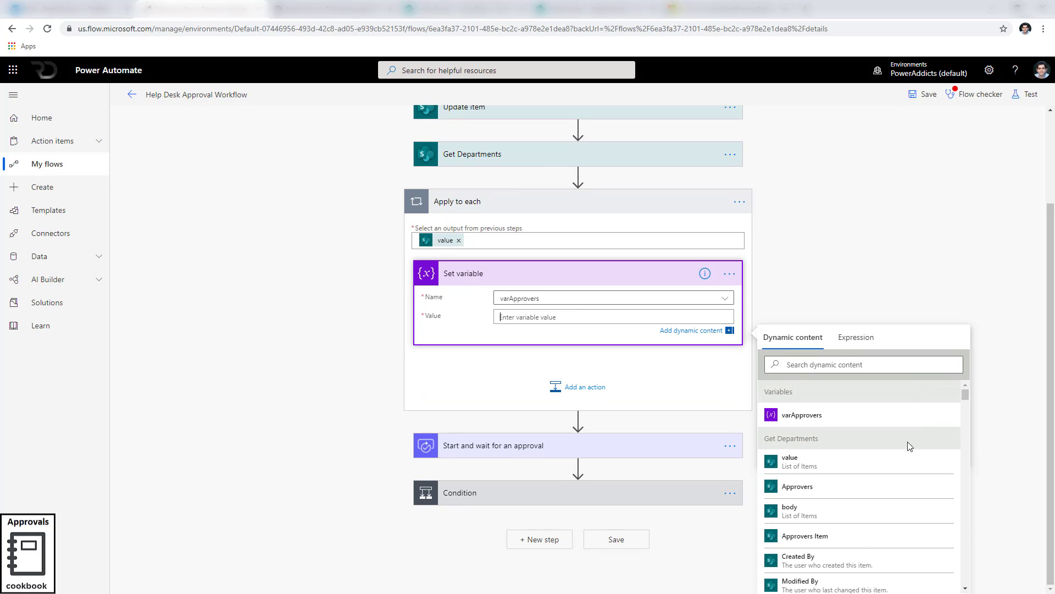
pyautogui.click(835, 538)
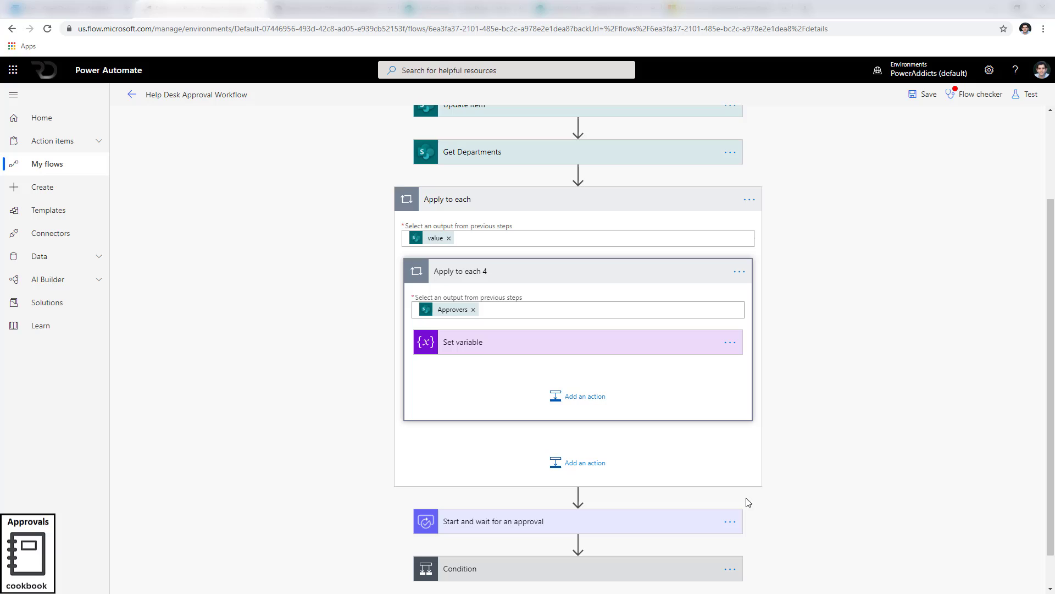
pyautogui.click(483, 344)
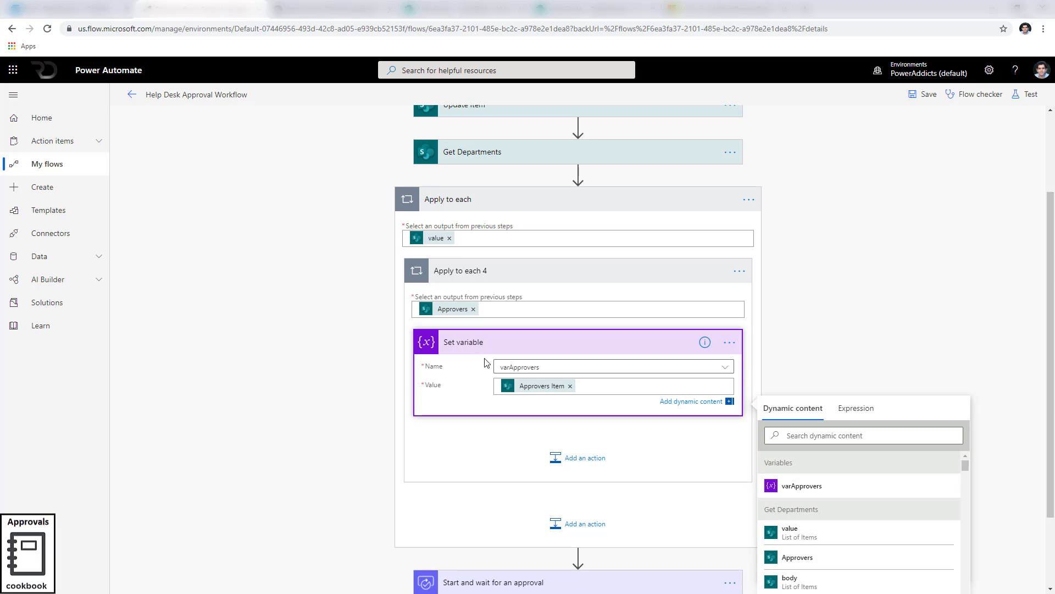
# Inspect the expressions behind both loop inputs and select the first approver object in the JSON.
pyautogui.moveTo(442, 240)
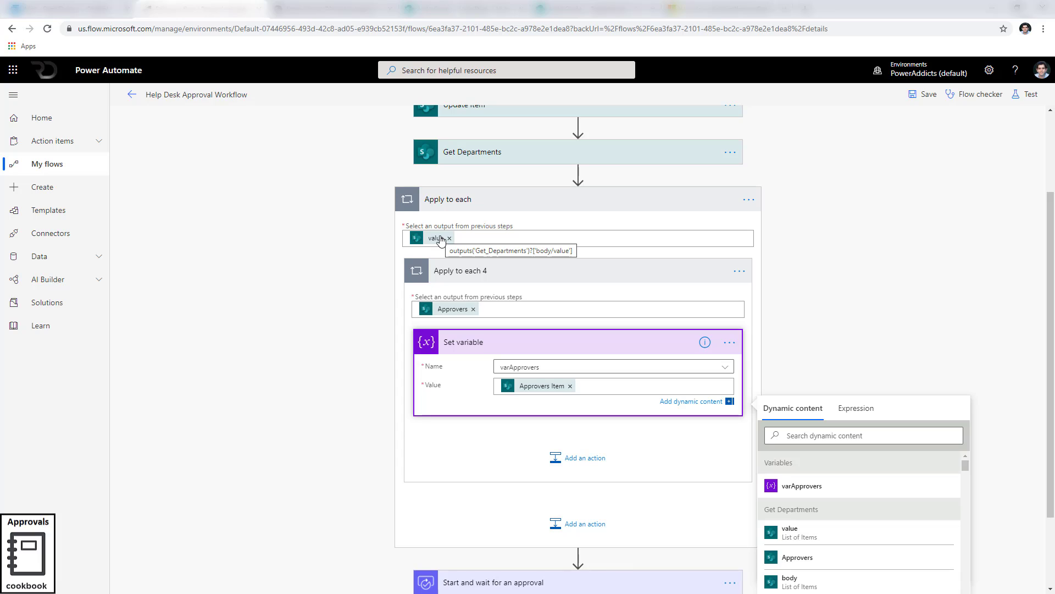
pyautogui.moveTo(464, 315)
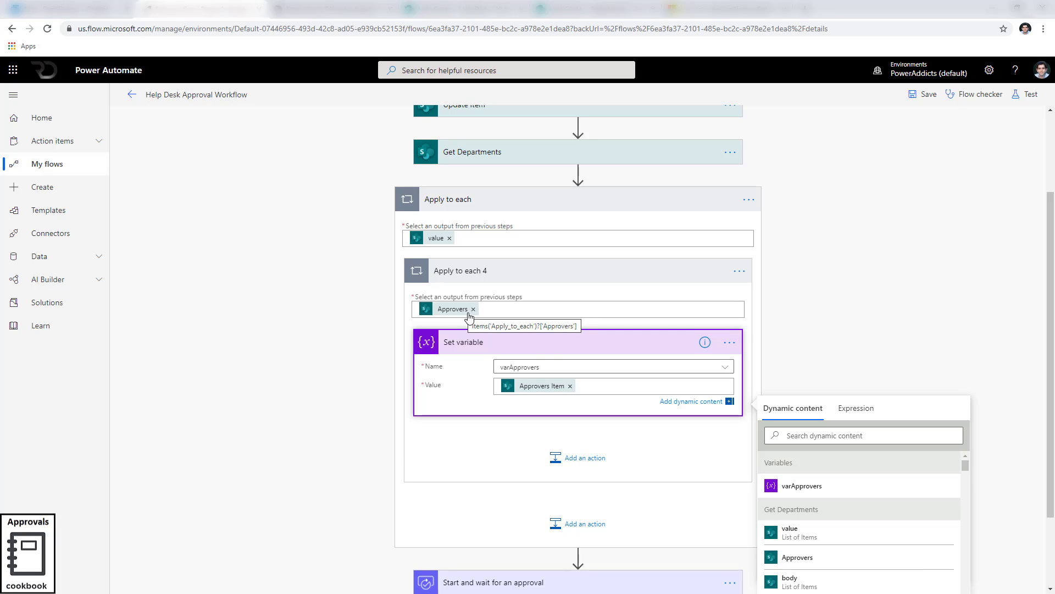
pyautogui.moveTo(553, 396)
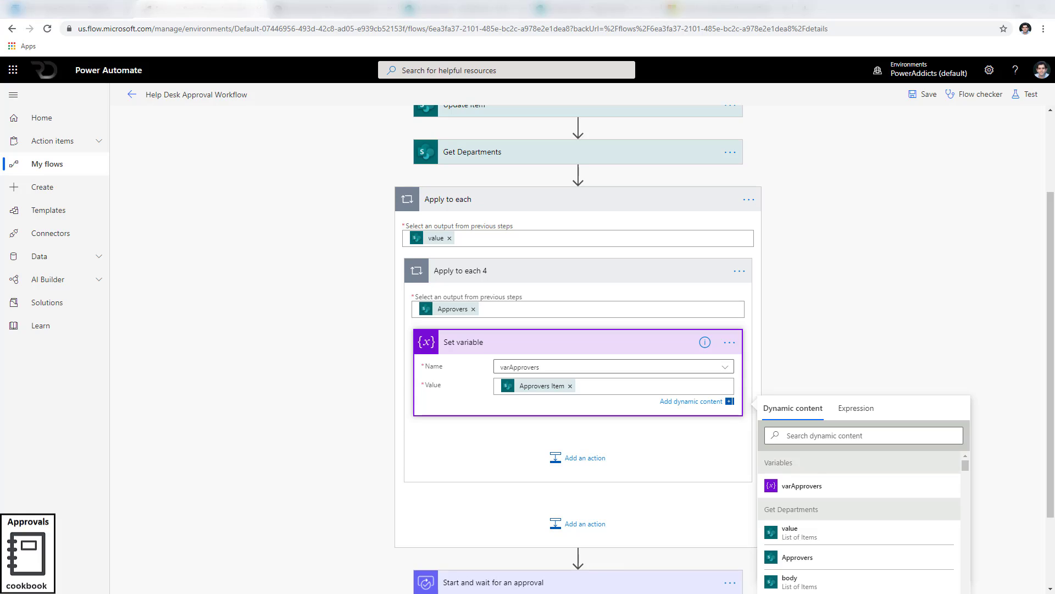
pyautogui.hotkey('alt', 'Tab')
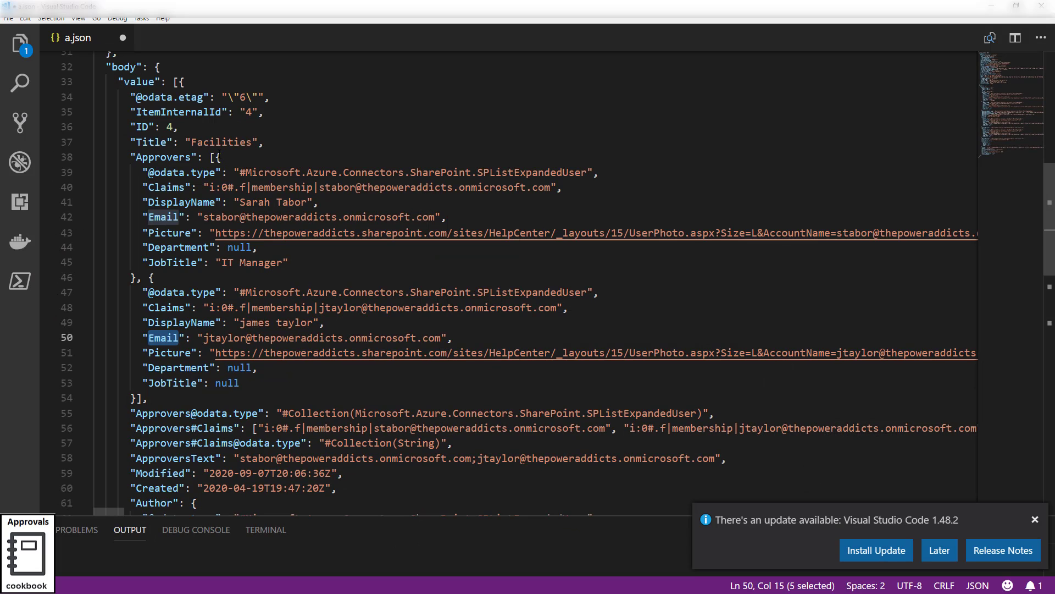
pyautogui.moveTo(216, 157); pyautogui.dragTo(139, 277)
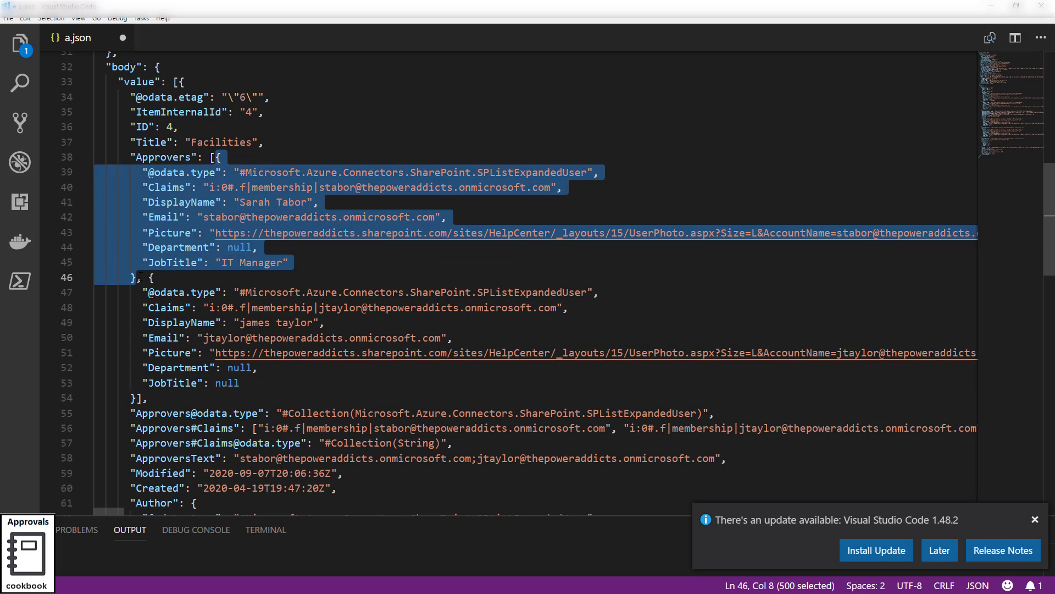
# Delete the outer Apply to each loop together with its nested actions.
pyautogui.click(991, 6)
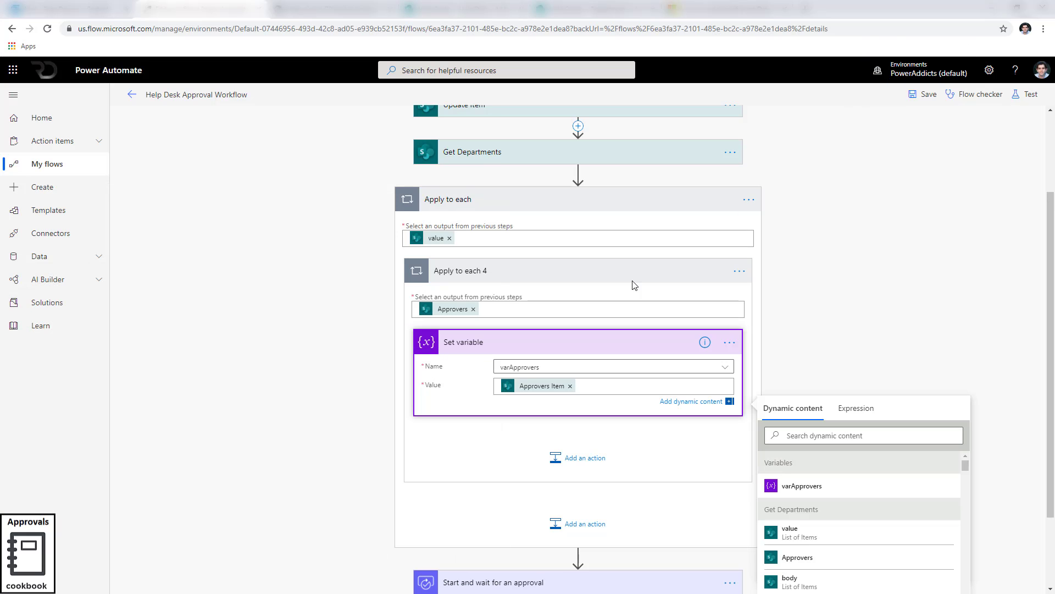
pyautogui.click(749, 201)
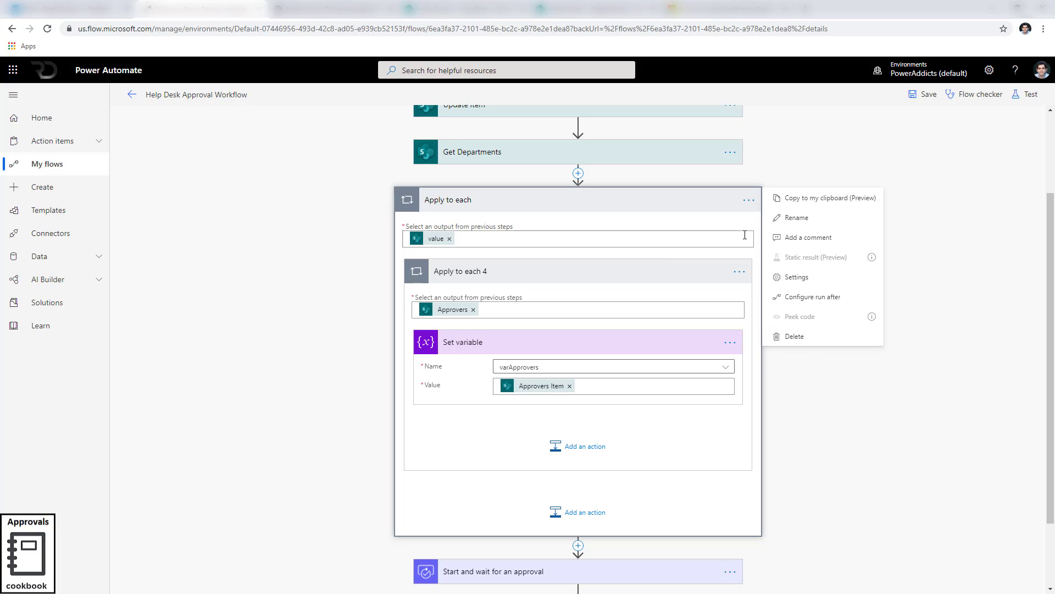
pyautogui.click(795, 337)
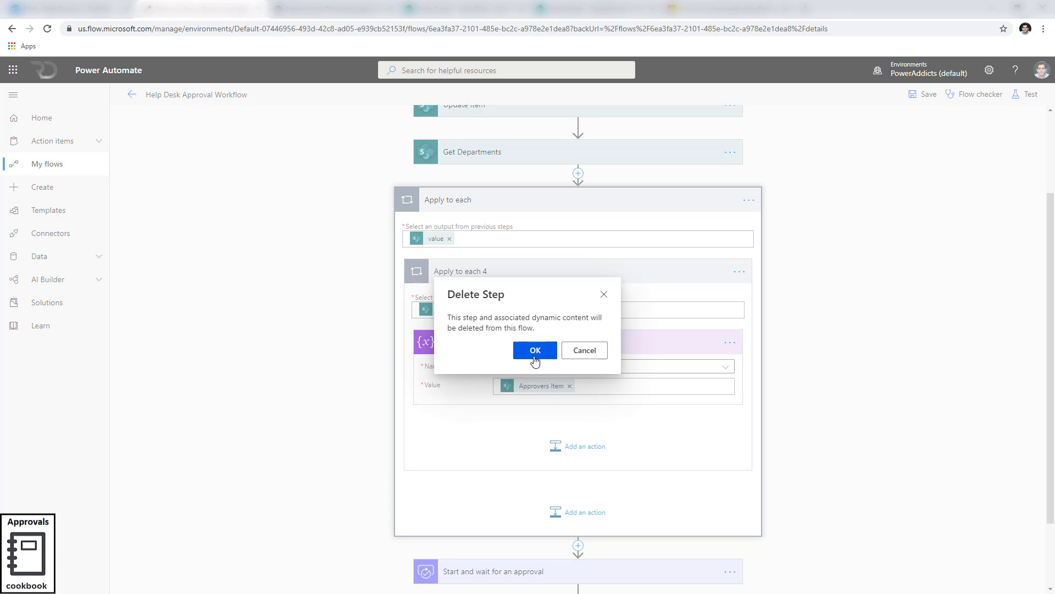
pyautogui.click(535, 357)
# Insert a Data Operation Select action between Get Departments and Start and wait for an approval.
pyautogui.click(582, 292)
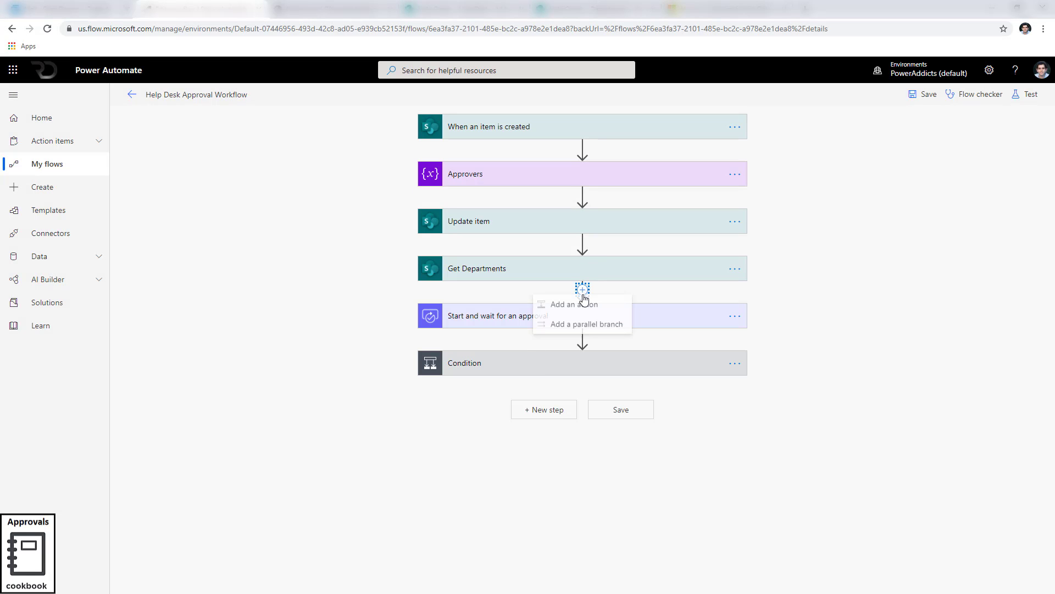
pyautogui.click(572, 305)
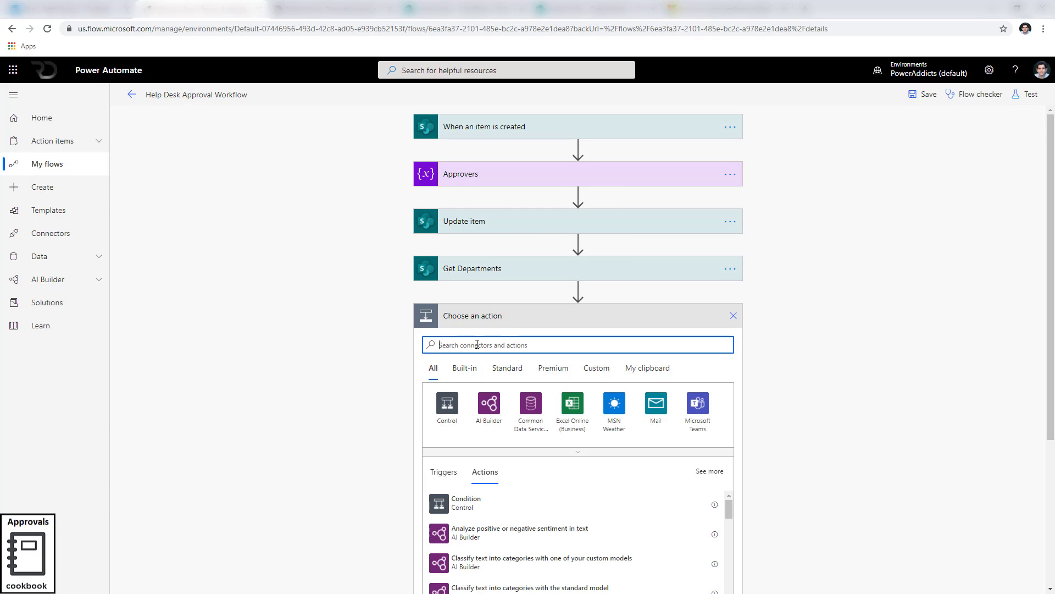
pyautogui.write('data operation')
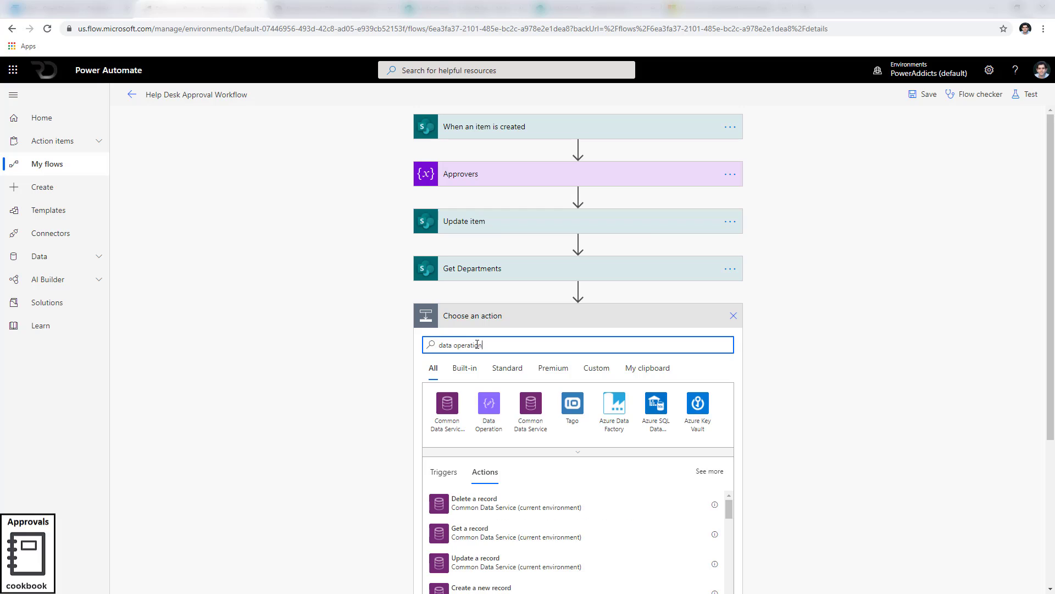
pyautogui.click(488, 417)
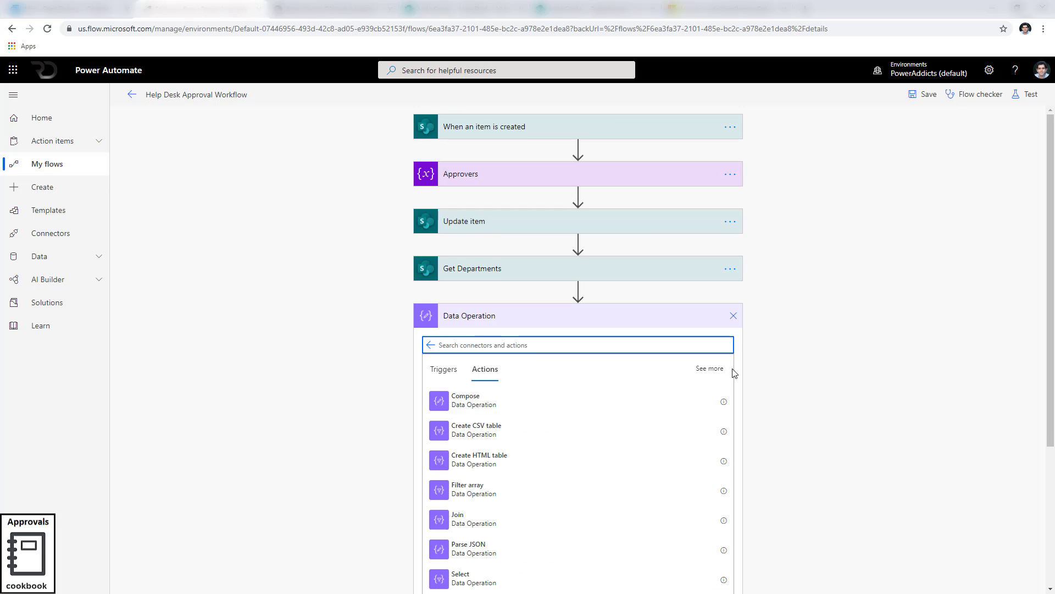
pyautogui.scroll(-2, 733, 373)
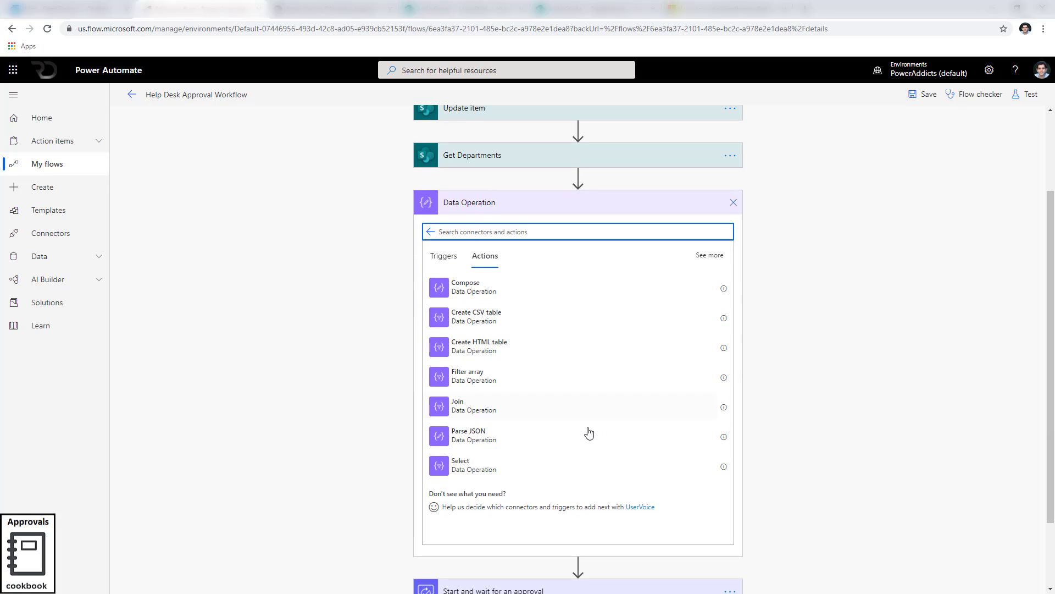
pyautogui.click(485, 473)
# Set the Select action's From to the Get Departments Approvers field.
pyautogui.click(821, 388)
pyautogui.write('approver')
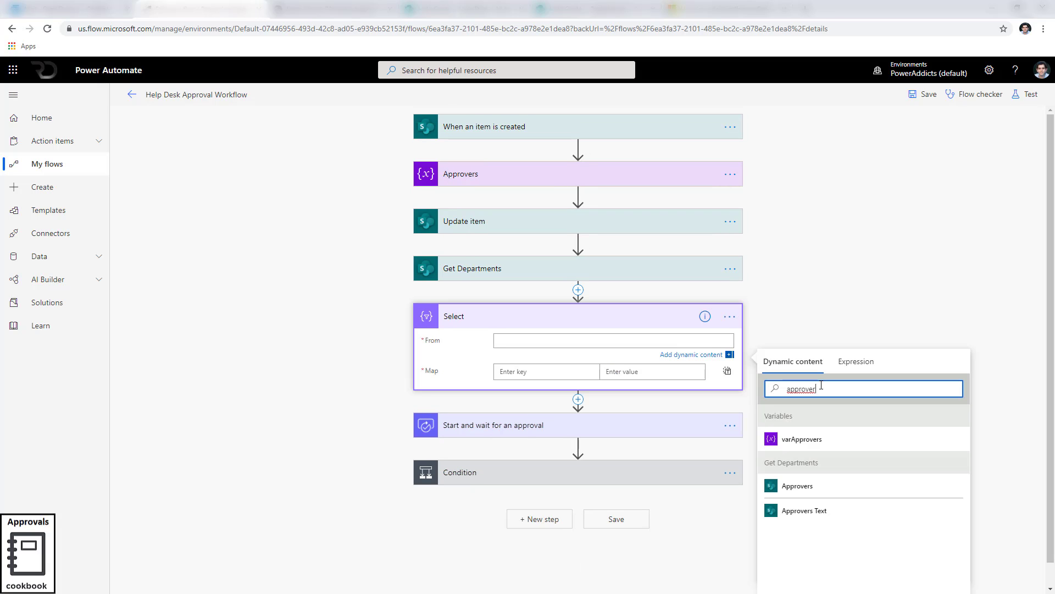
pyautogui.click(798, 485)
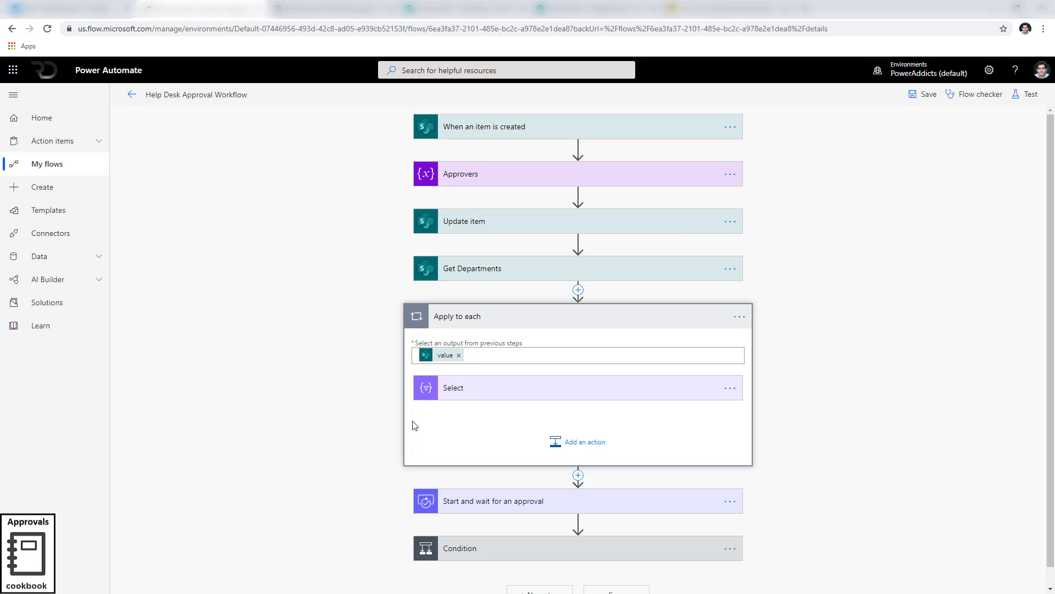
pyautogui.click(466, 386)
pyautogui.scroll(-2, 548, 464)
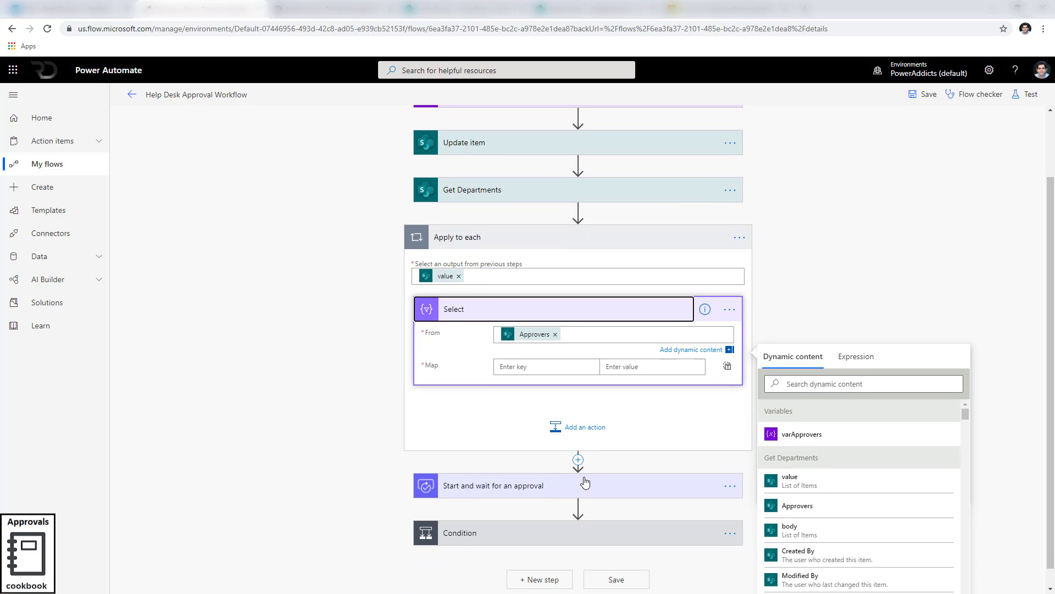
pyautogui.scroll(1, 478, 243)
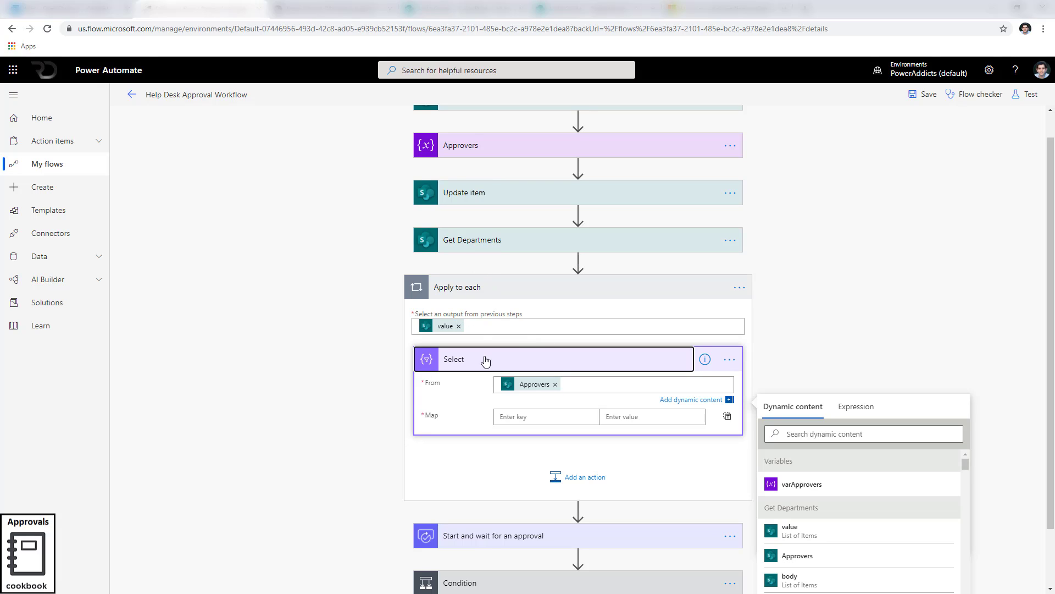
pyautogui.scroll(-1, 511, 388)
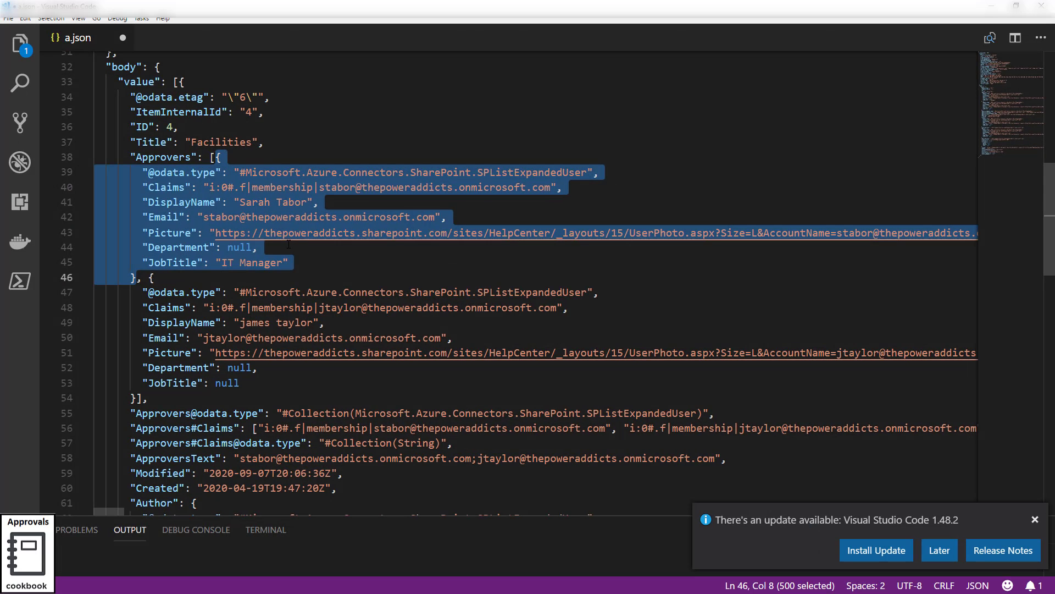
# Check the Email key of the first approver in the JSON.
pyautogui.click(160, 247)
pyautogui.click(161, 217)
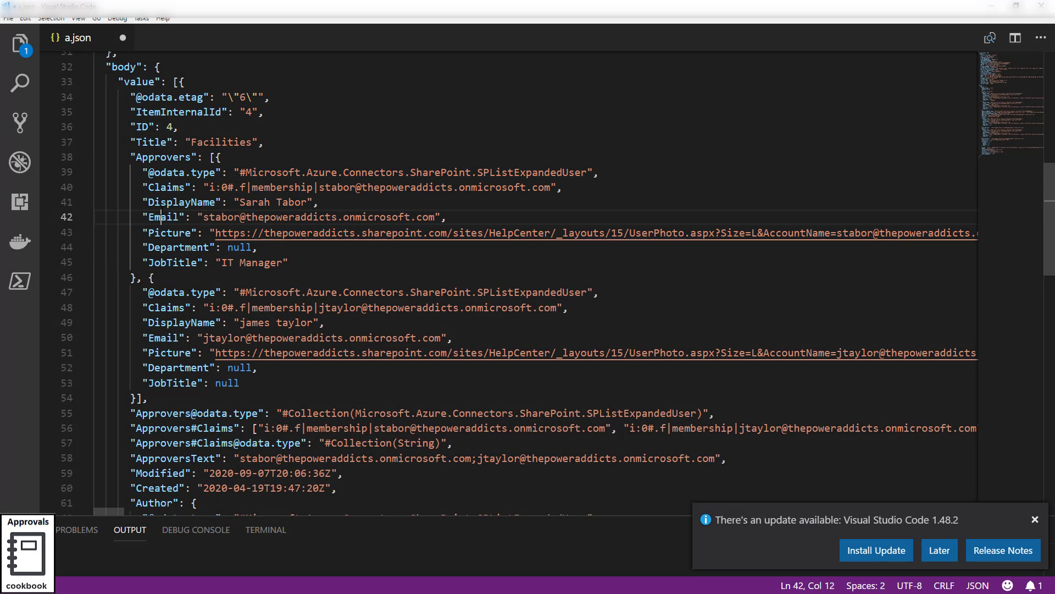
pyautogui.doubleClick(161, 217)
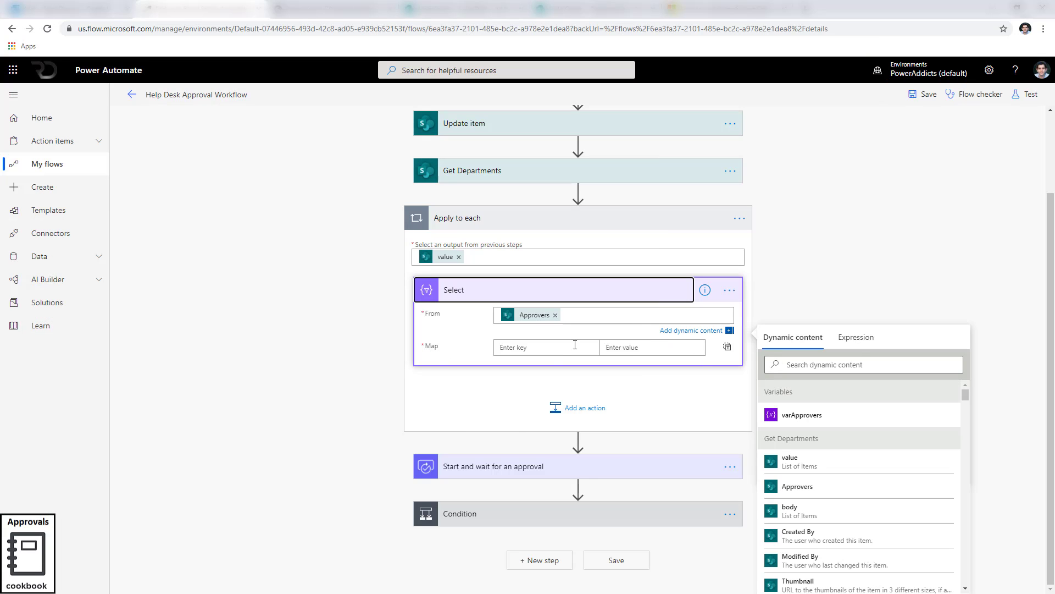
# Switch the Select Map to text mode and map it to Approvers Email.
pyautogui.click(728, 348)
pyautogui.click(600, 352)
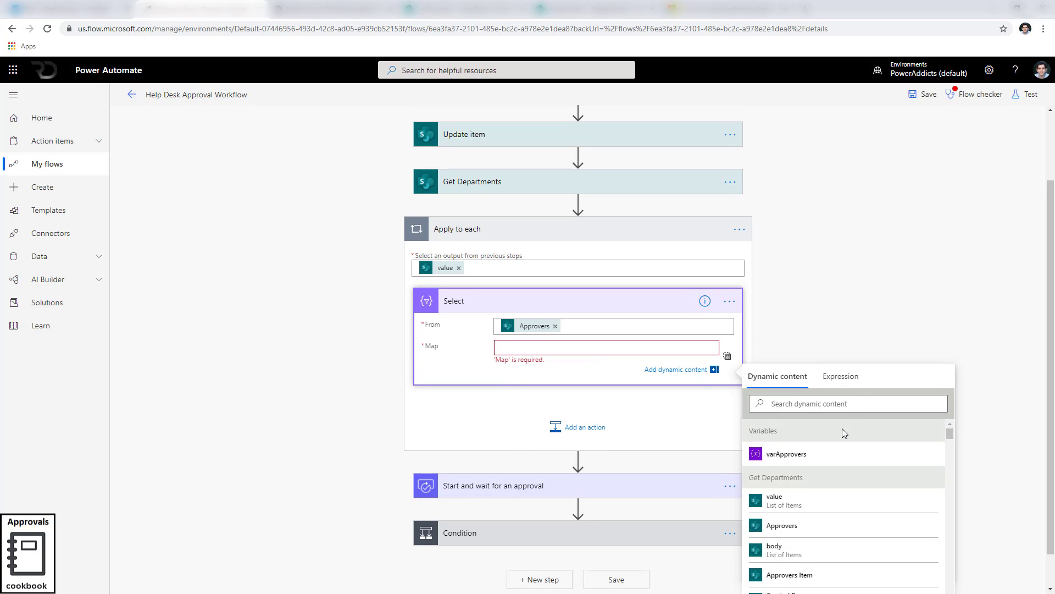
pyautogui.click(805, 404)
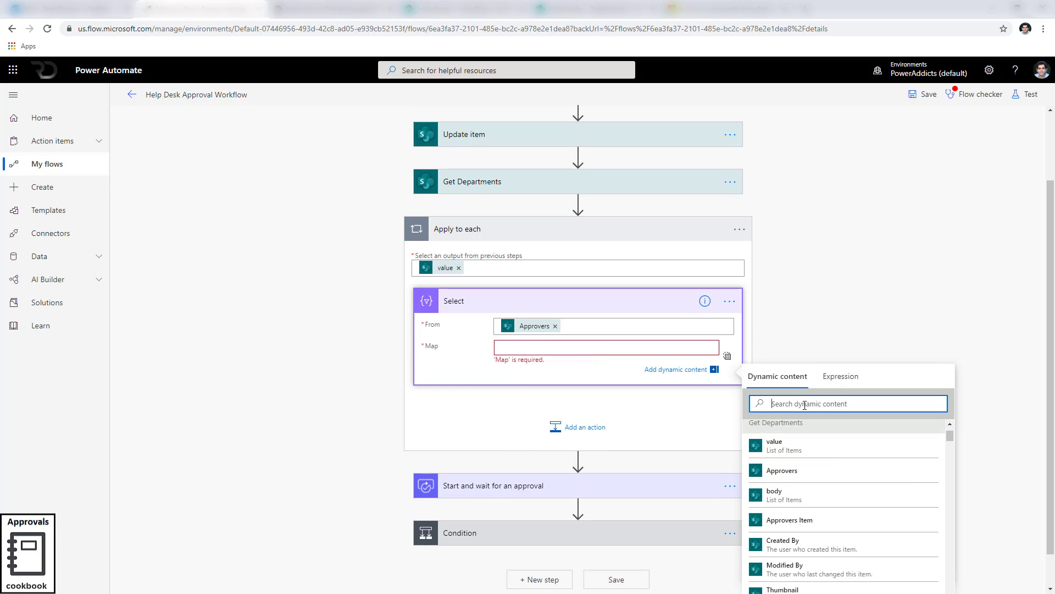
pyautogui.write('email')
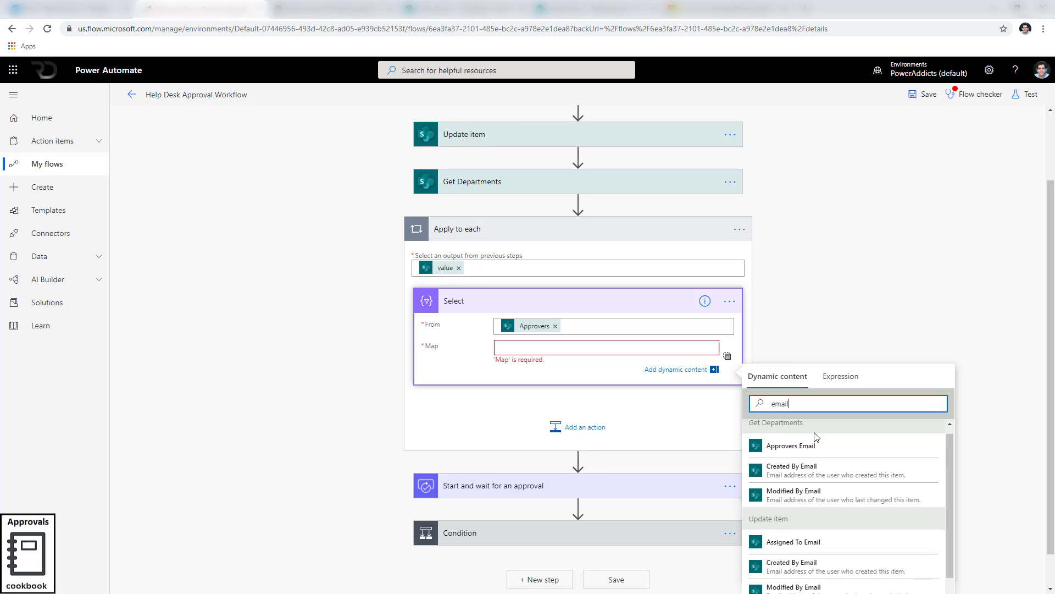
pyautogui.click(781, 446)
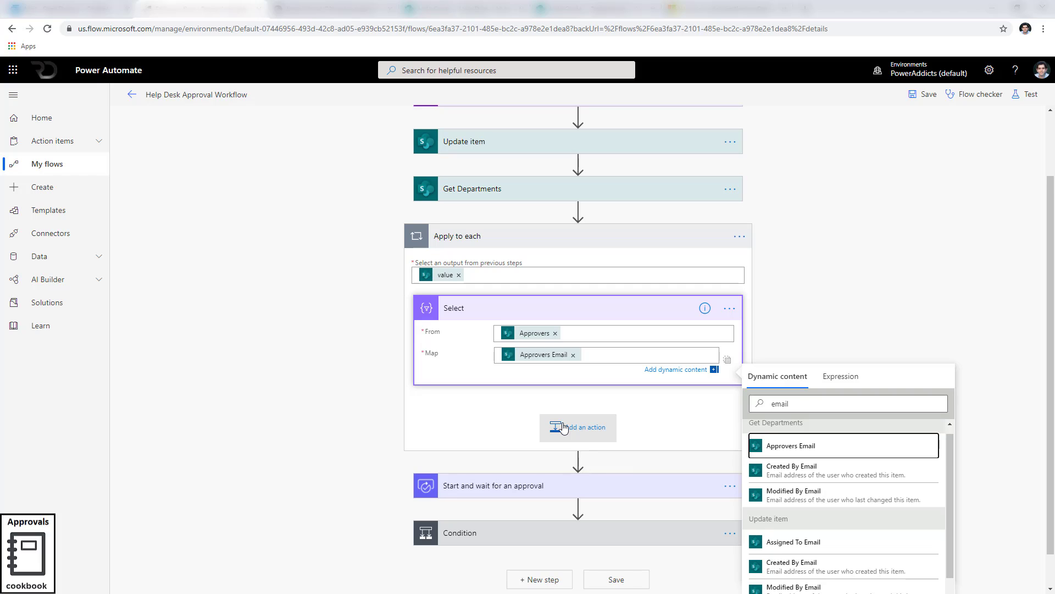
# Expand the Approvers variable action to review it.
pyautogui.scroll(3, 563, 428)
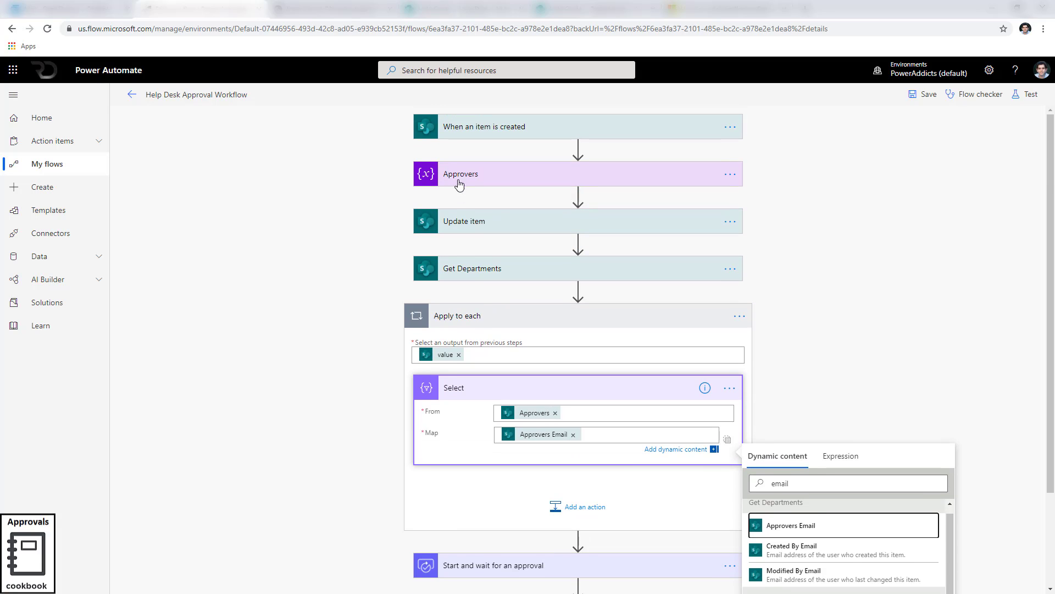
pyautogui.click(457, 182)
pyautogui.scroll(-3, 522, 461)
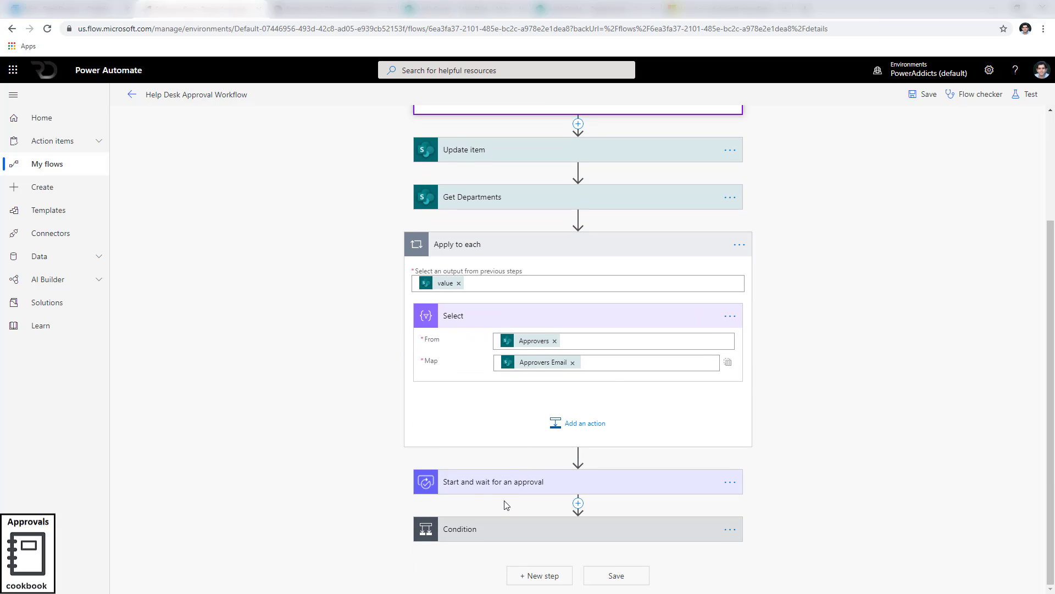
# Add a Join action inside the Apply to each loop after Select, with From set to the Select Output.
pyautogui.scroll(3, 537, 491)
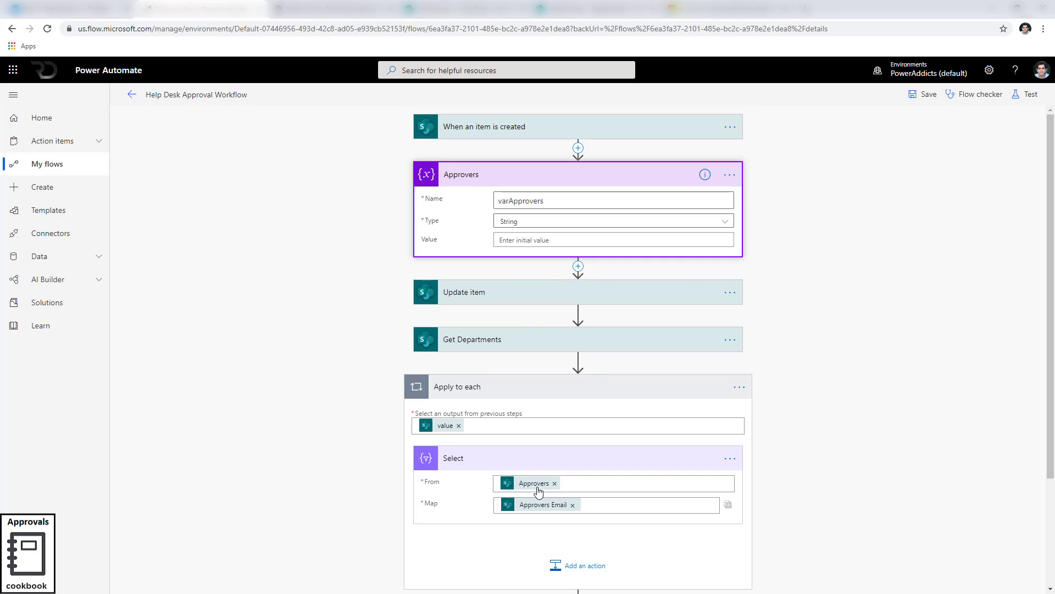
pyautogui.scroll(-2, 537, 488)
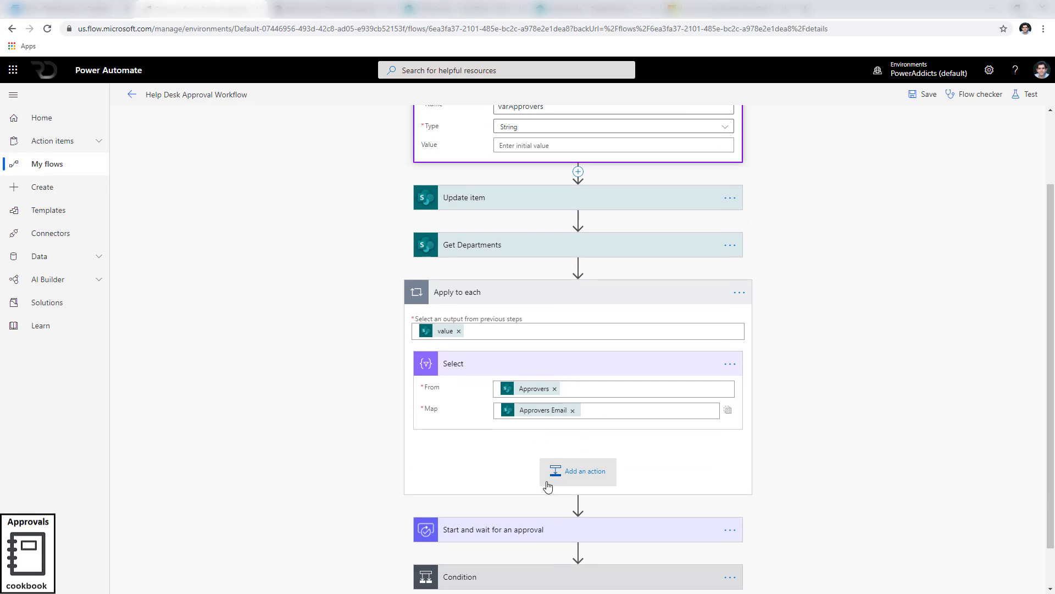
pyautogui.click(564, 474)
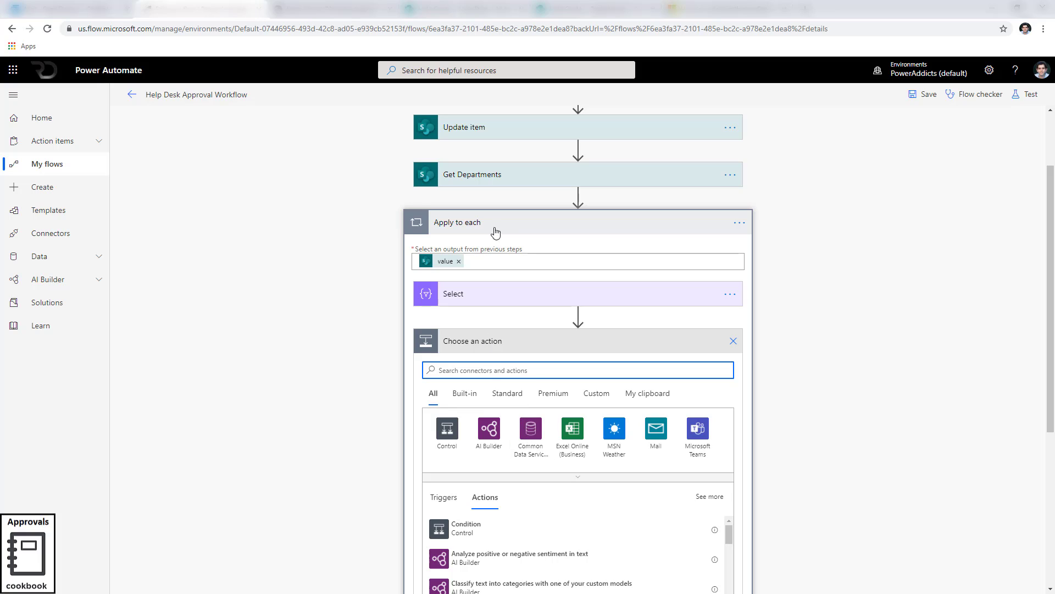
pyautogui.write('join')
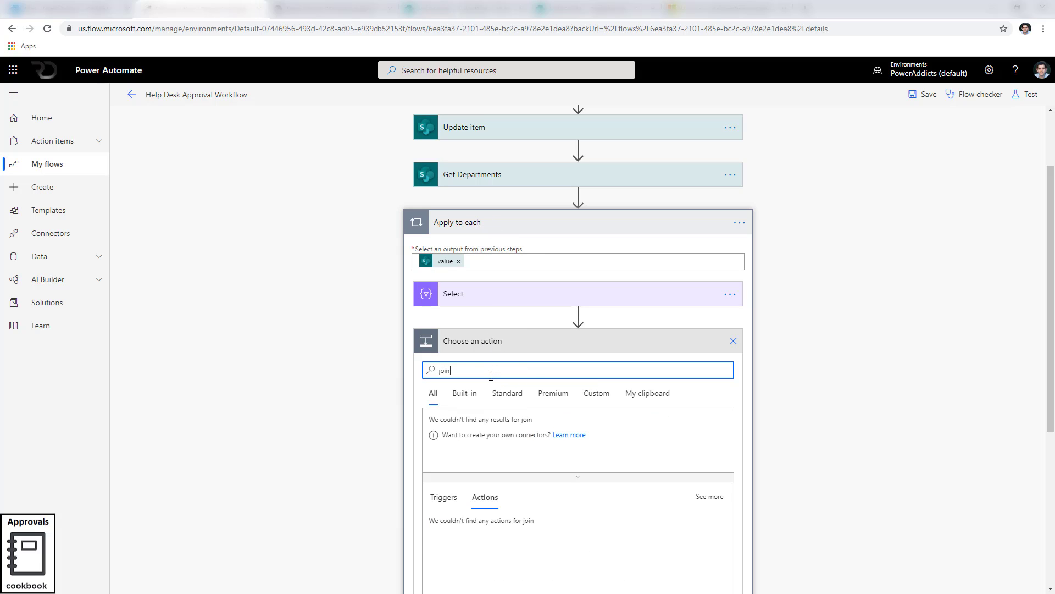
pyautogui.click(483, 450)
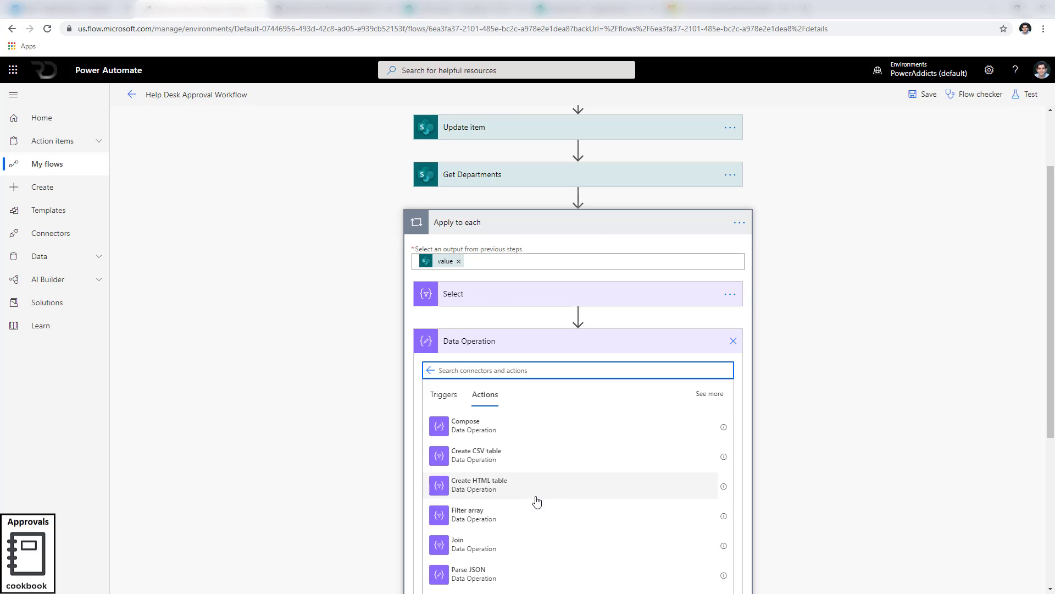
pyautogui.click(488, 548)
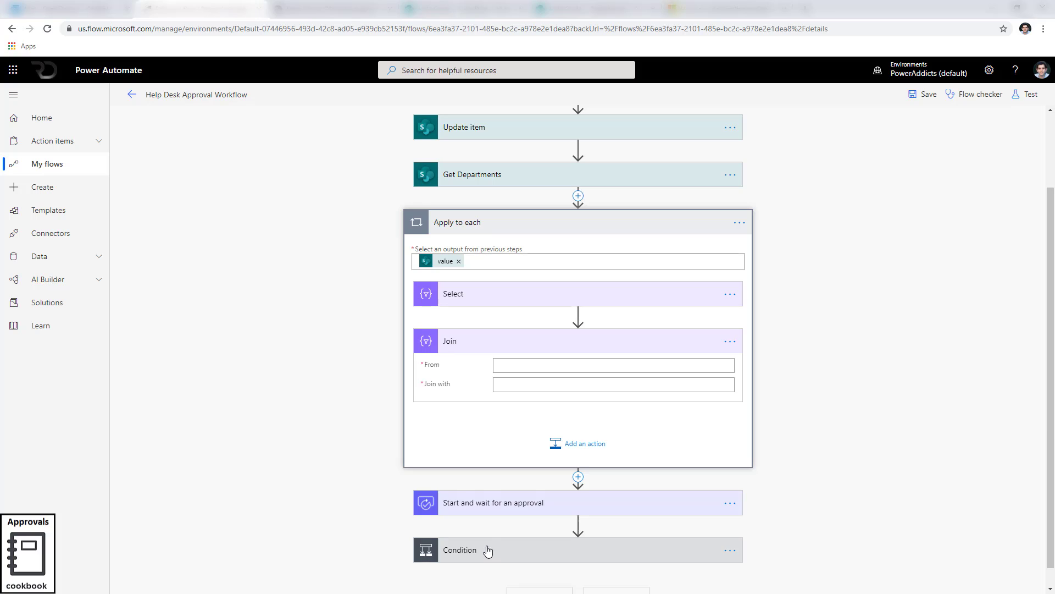
pyautogui.click(518, 368)
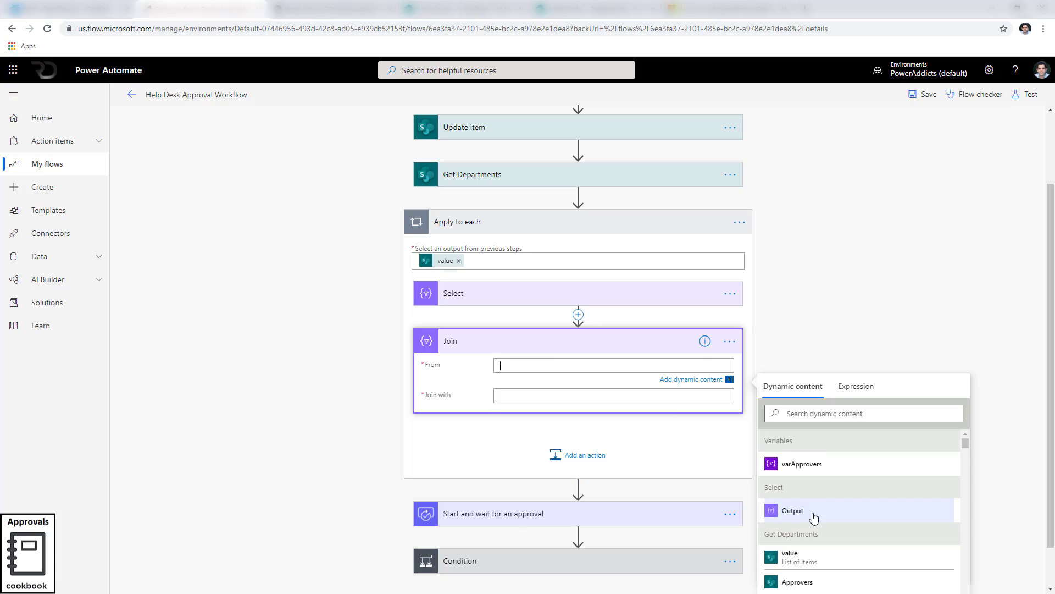
pyautogui.click(797, 510)
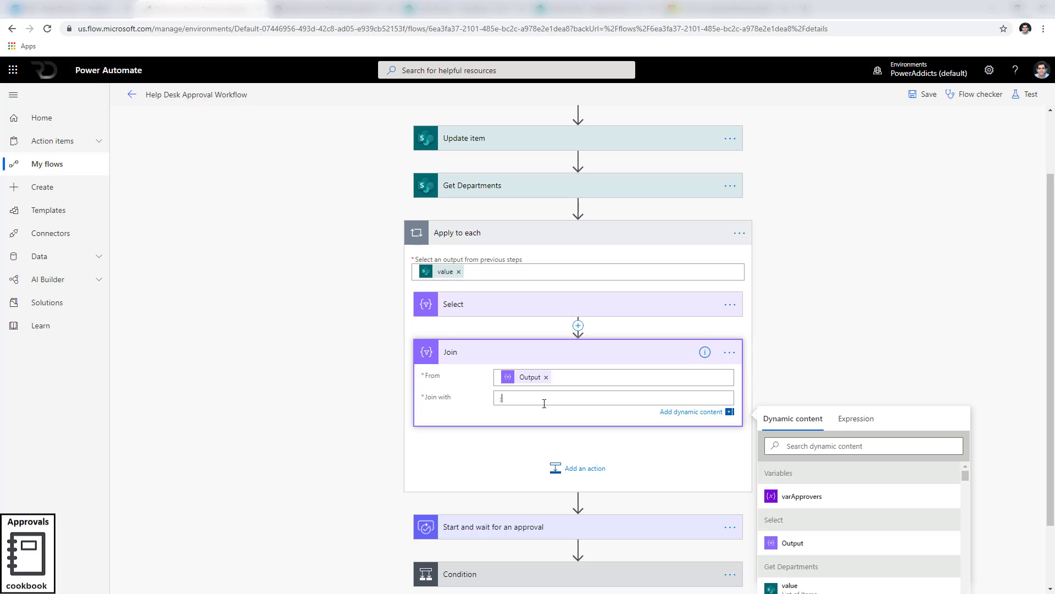
# Add a Set variable action after Join that sets varApprovers to the Join Output.
pyautogui.click(579, 472)
pyautogui.write('se')
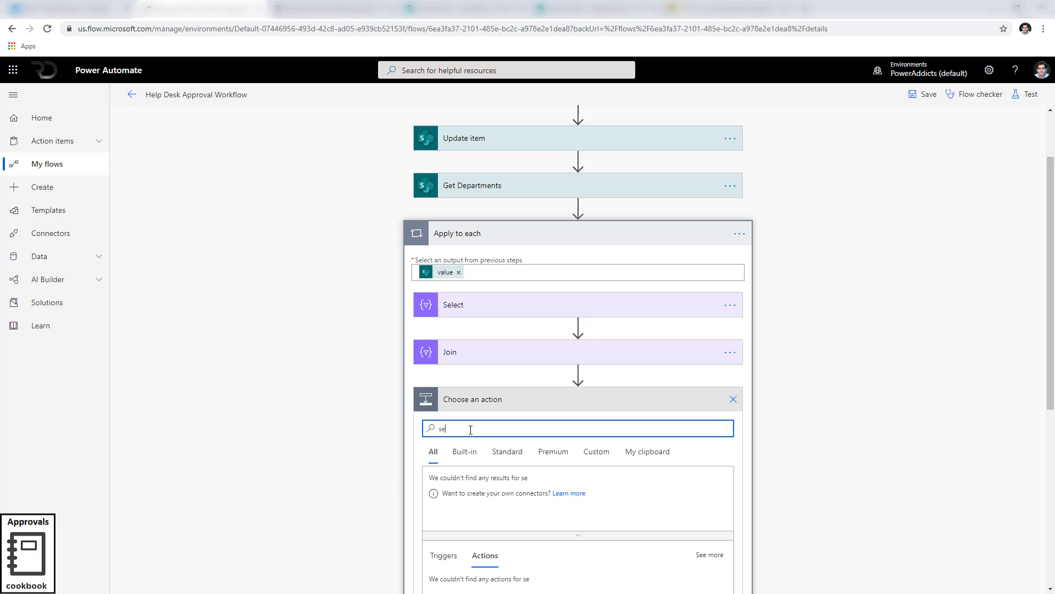
pyautogui.write('t variable')
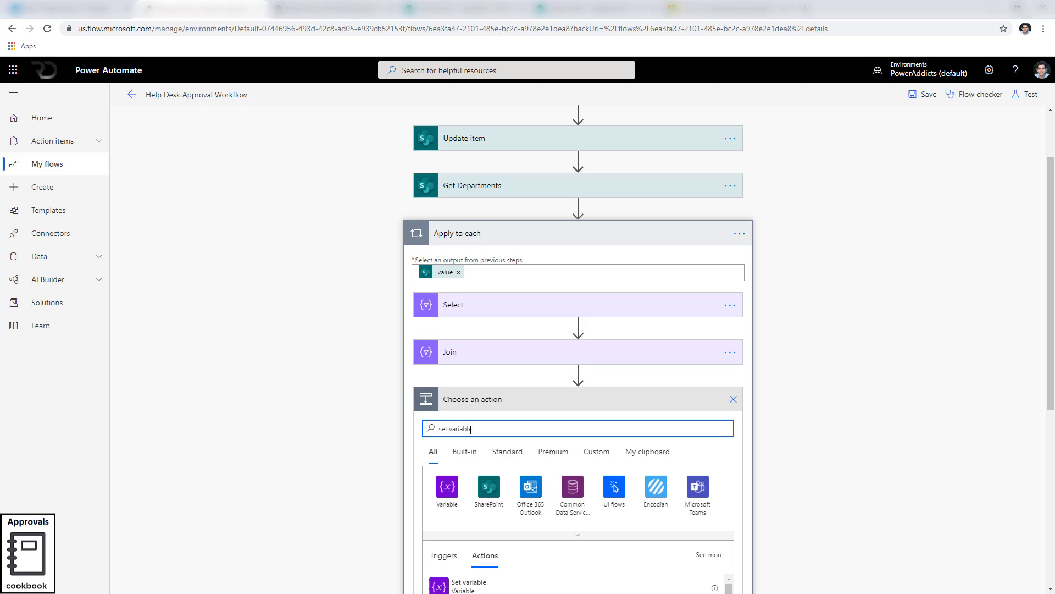
pyautogui.scroll(1, 517, 325)
pyautogui.scroll(-4, 558, 490)
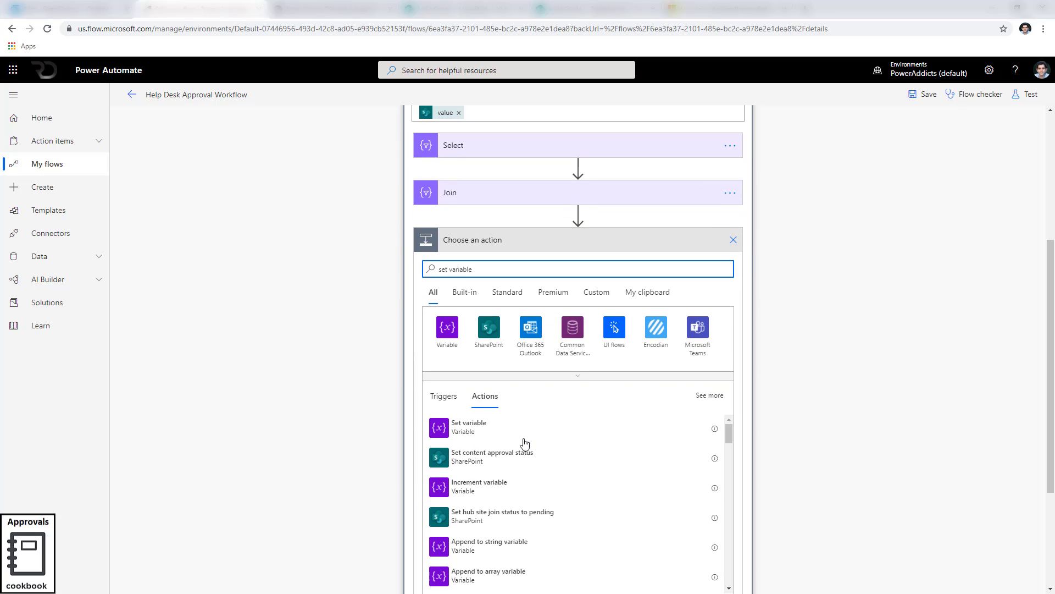
pyautogui.click(483, 433)
pyautogui.click(572, 347)
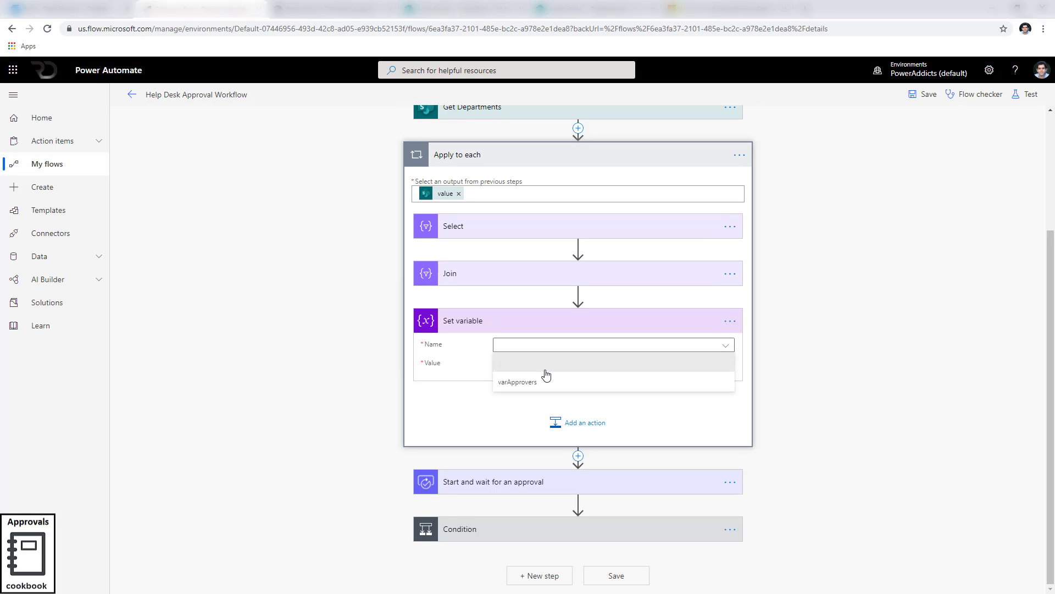
pyautogui.click(546, 378)
pyautogui.click(545, 364)
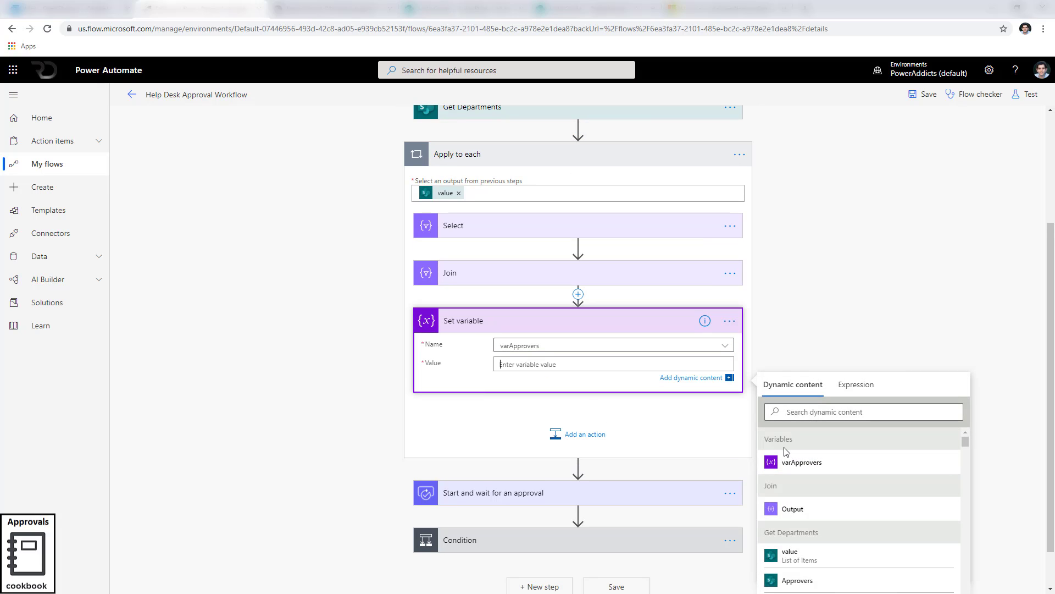
pyautogui.click(770, 509)
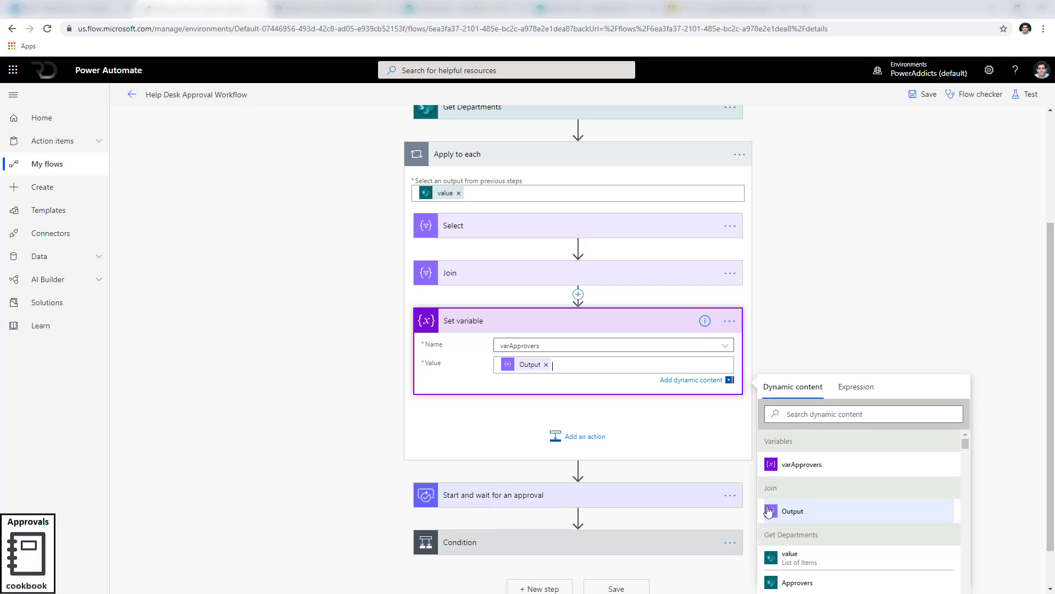
pyautogui.click(894, 326)
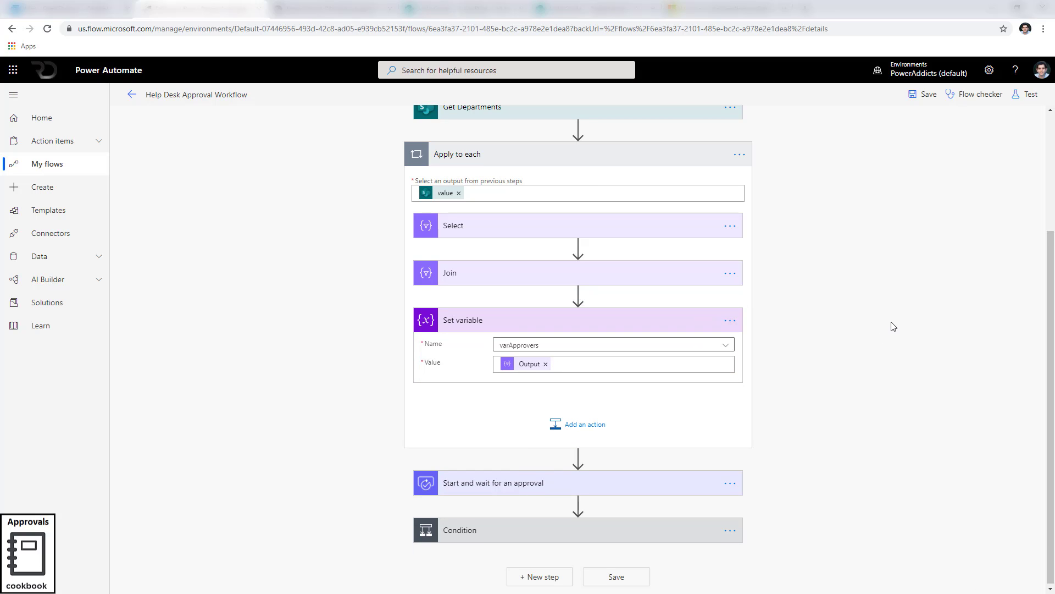
pyautogui.scroll(3, 671, 176)
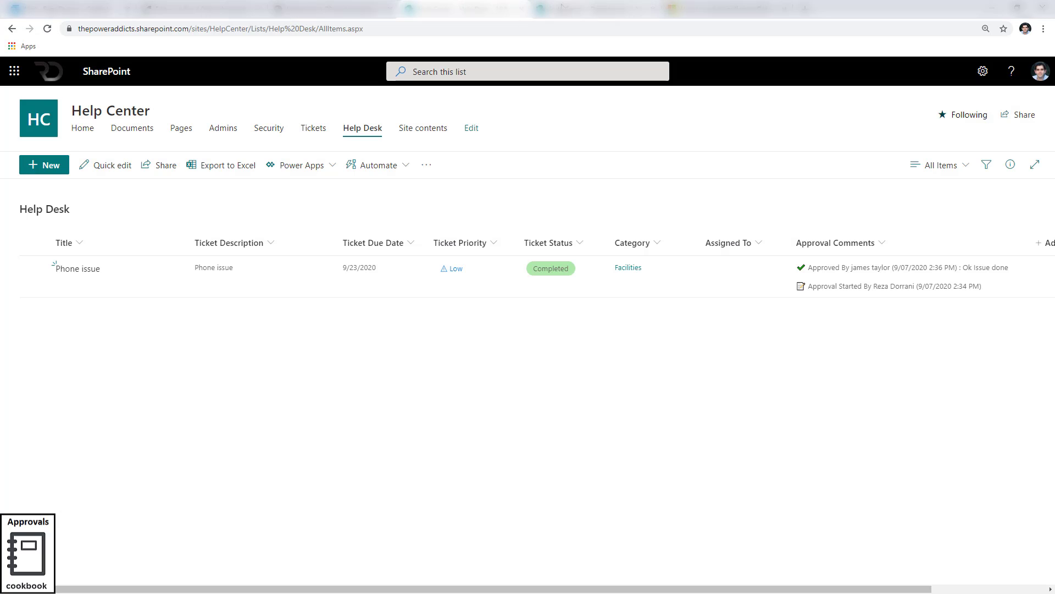